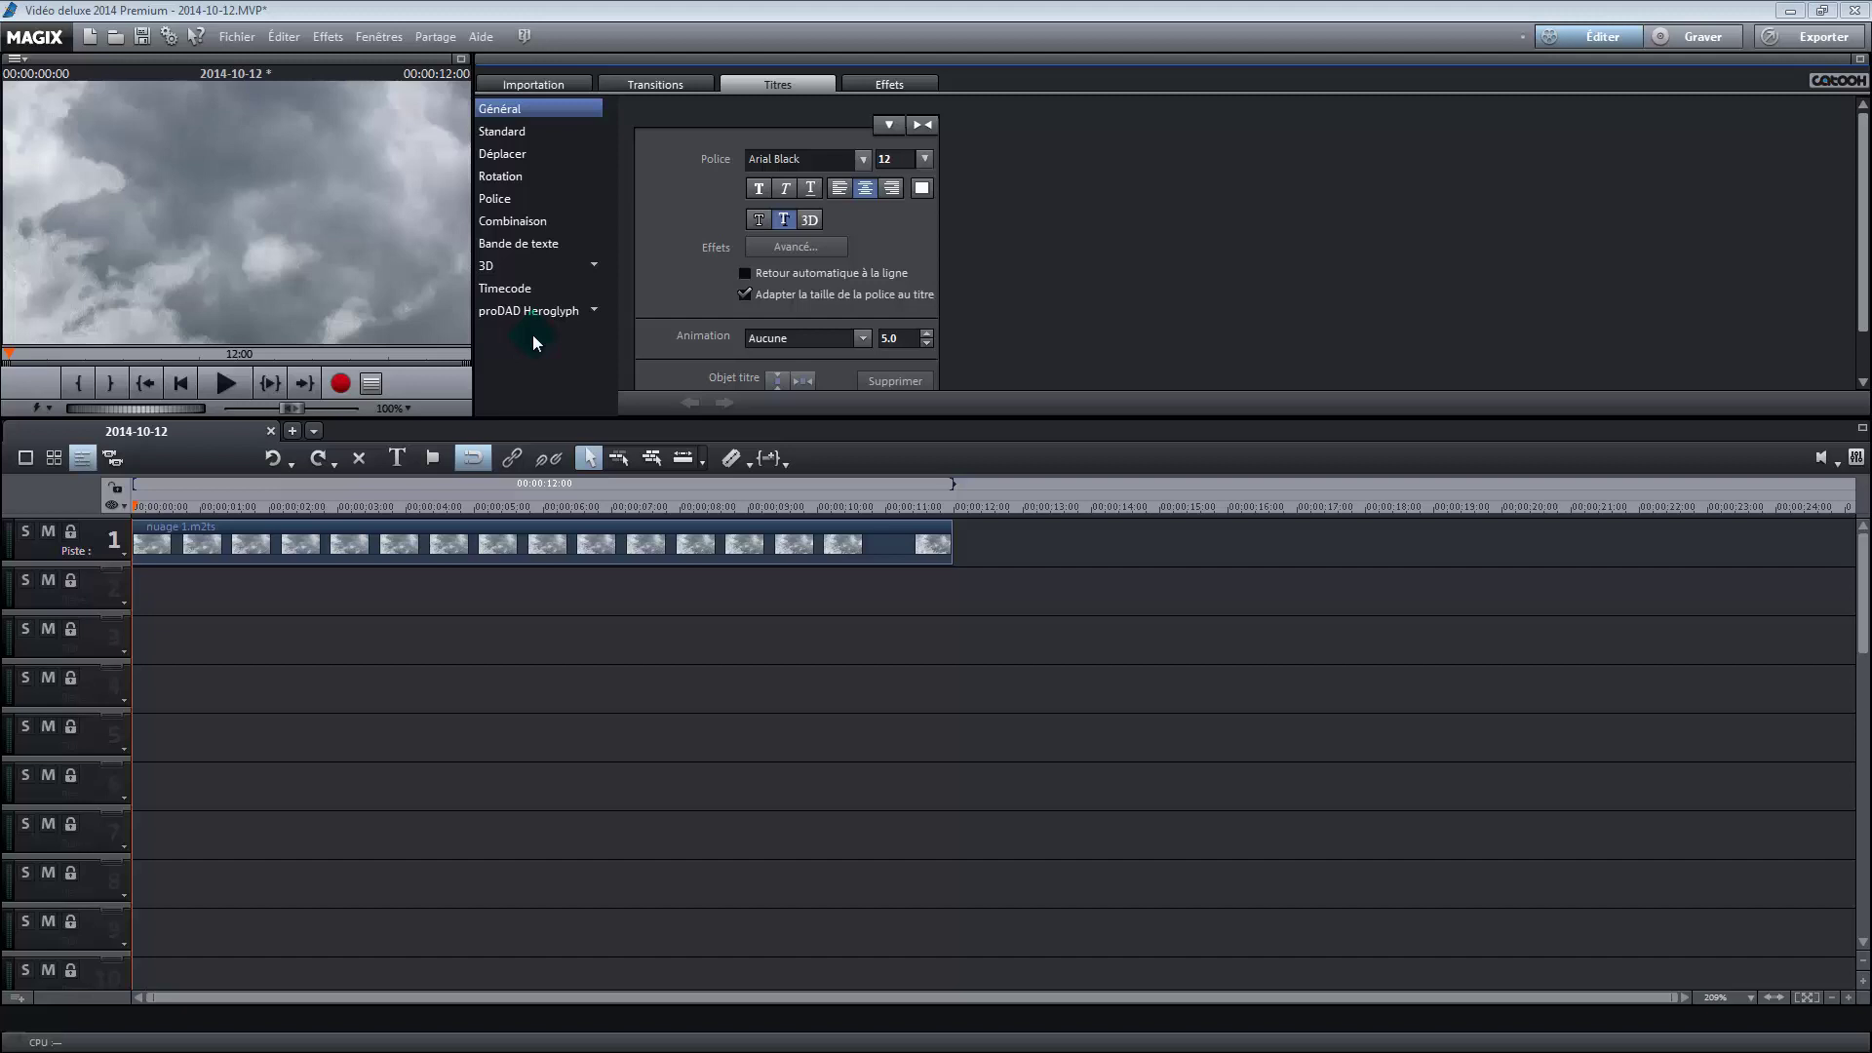
Step: Create a proDAD Heroglyph title for the cloud clip and enter the text "Harry Potter" on its canvas
left_click(536, 314)
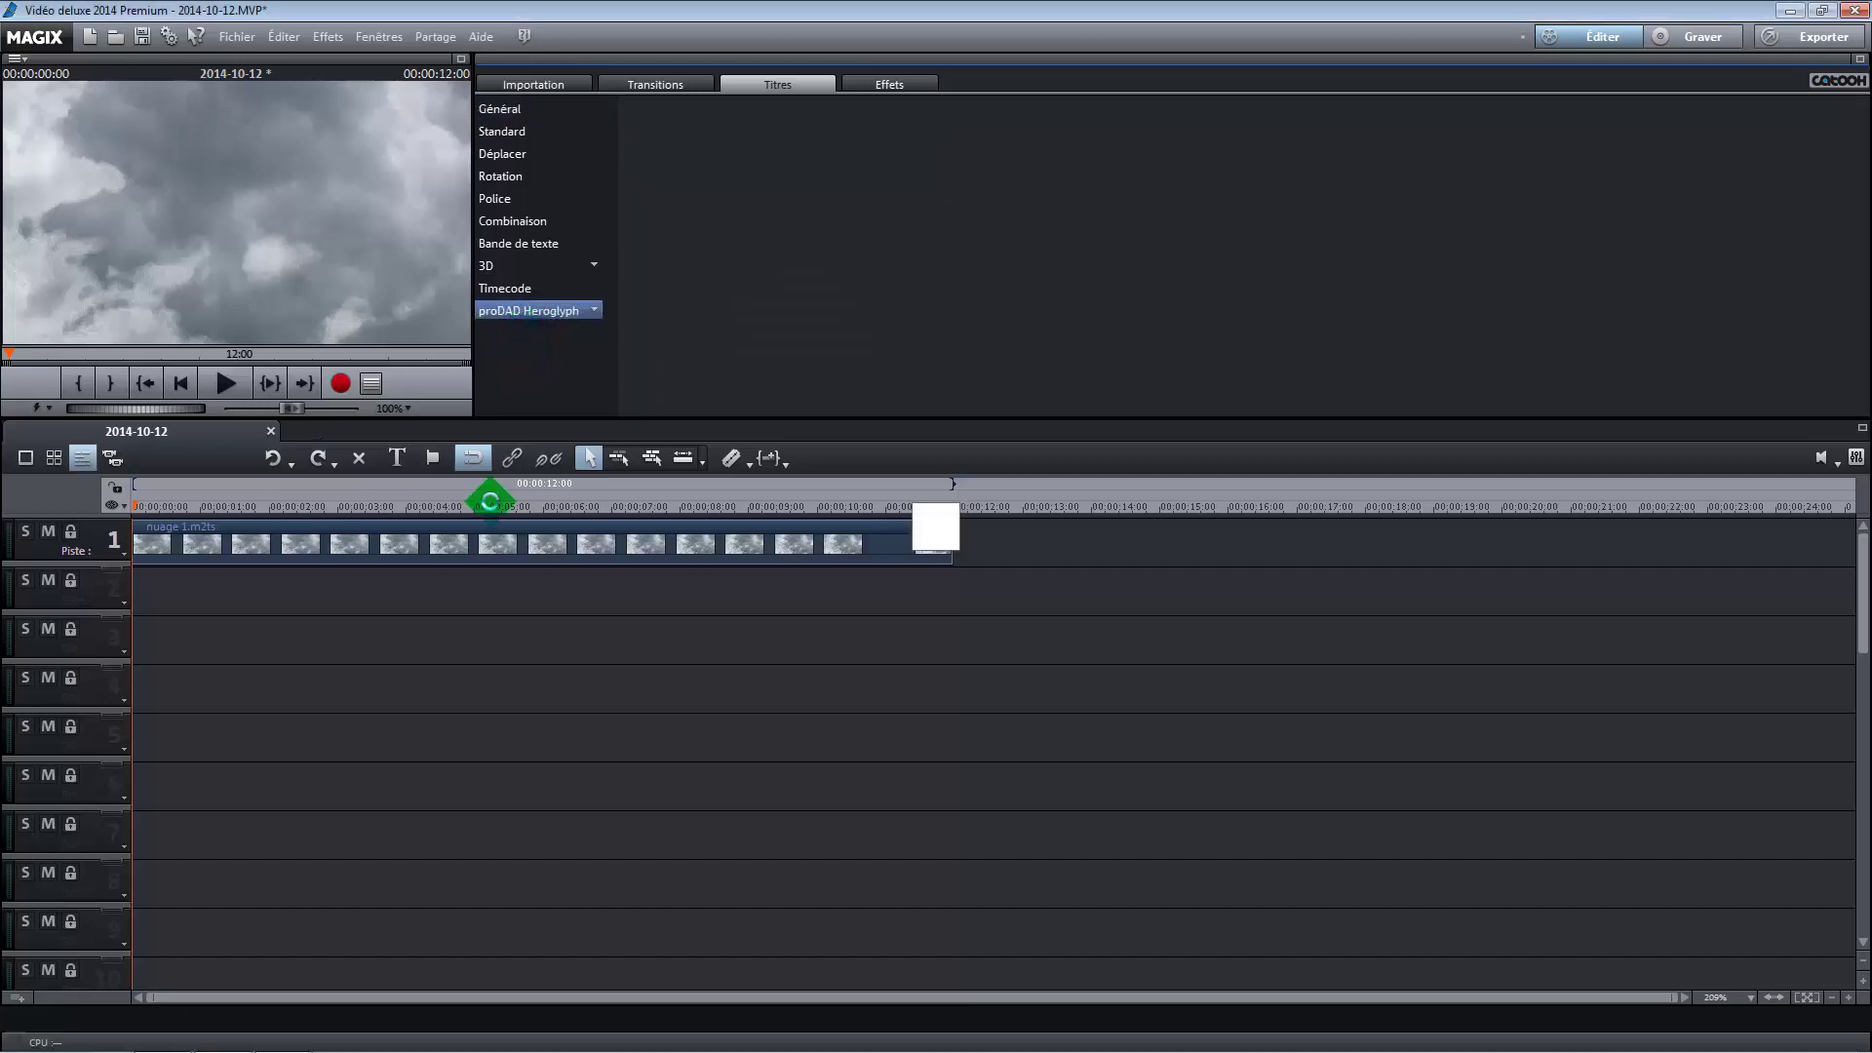
left_click(659, 671)
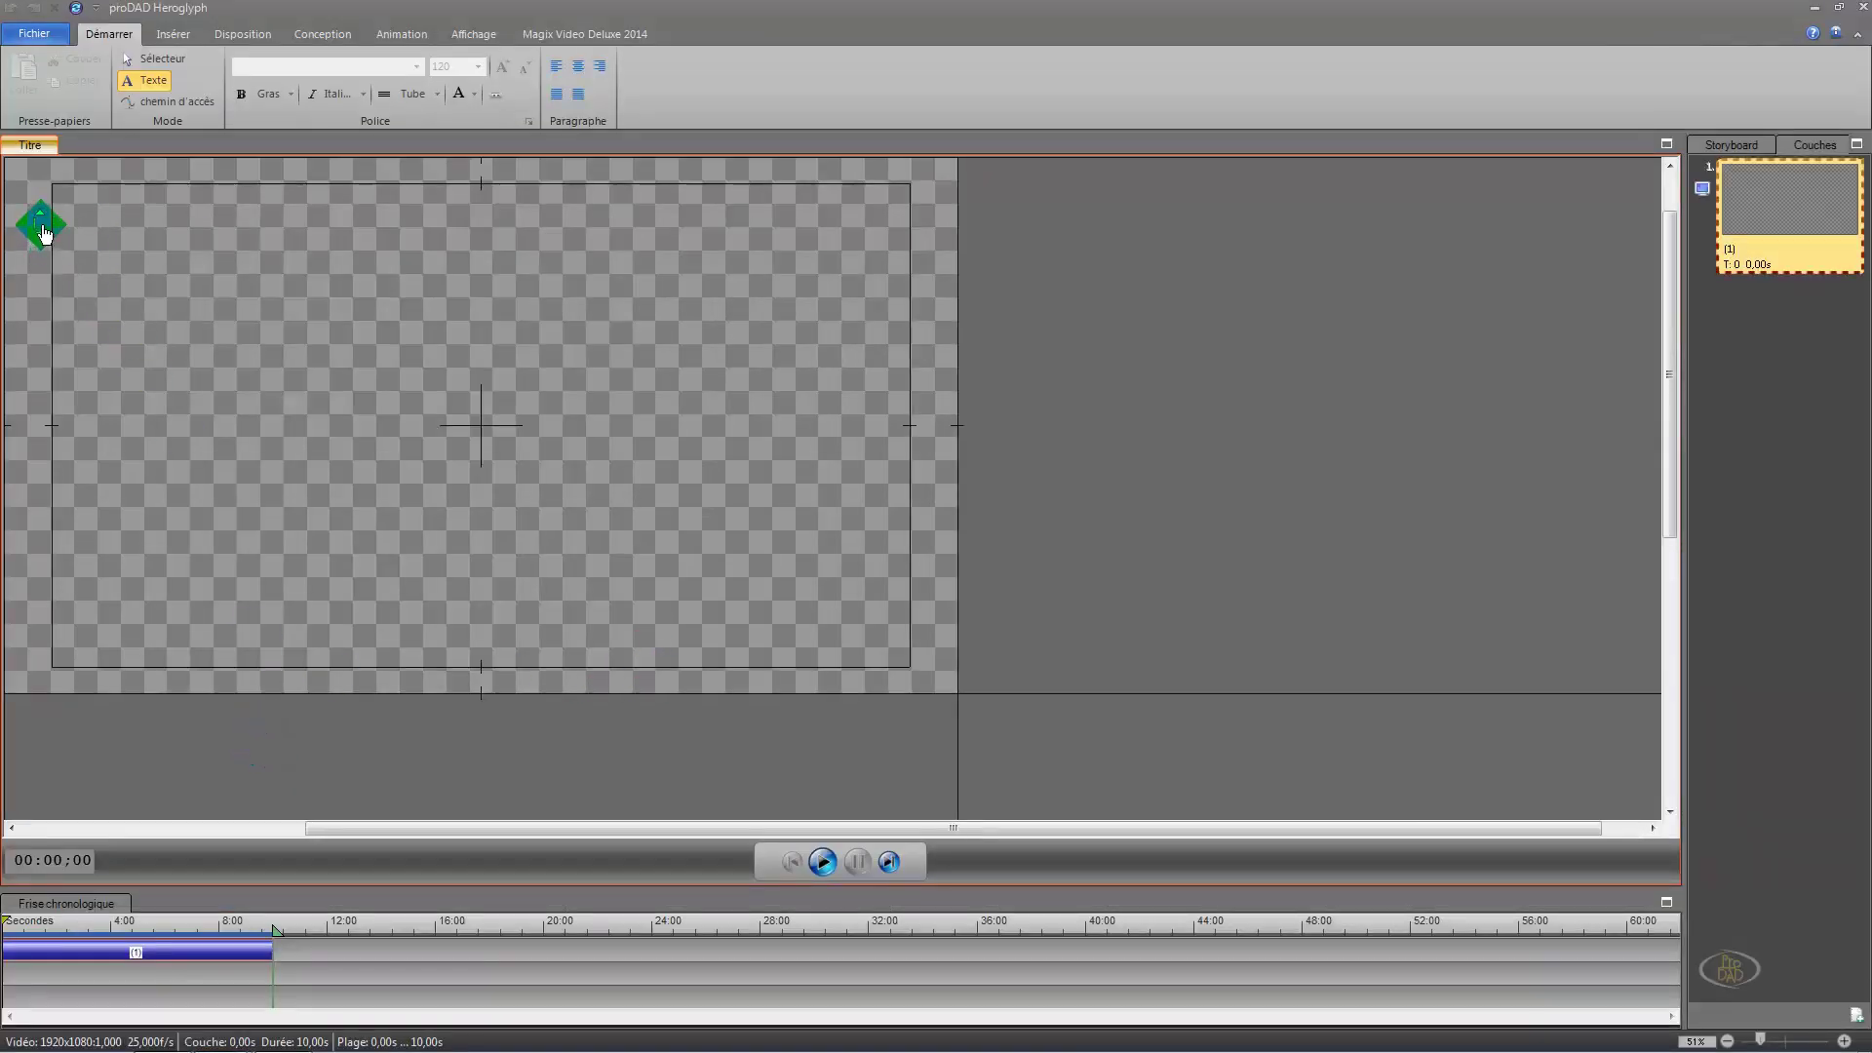
left_click(44, 232)
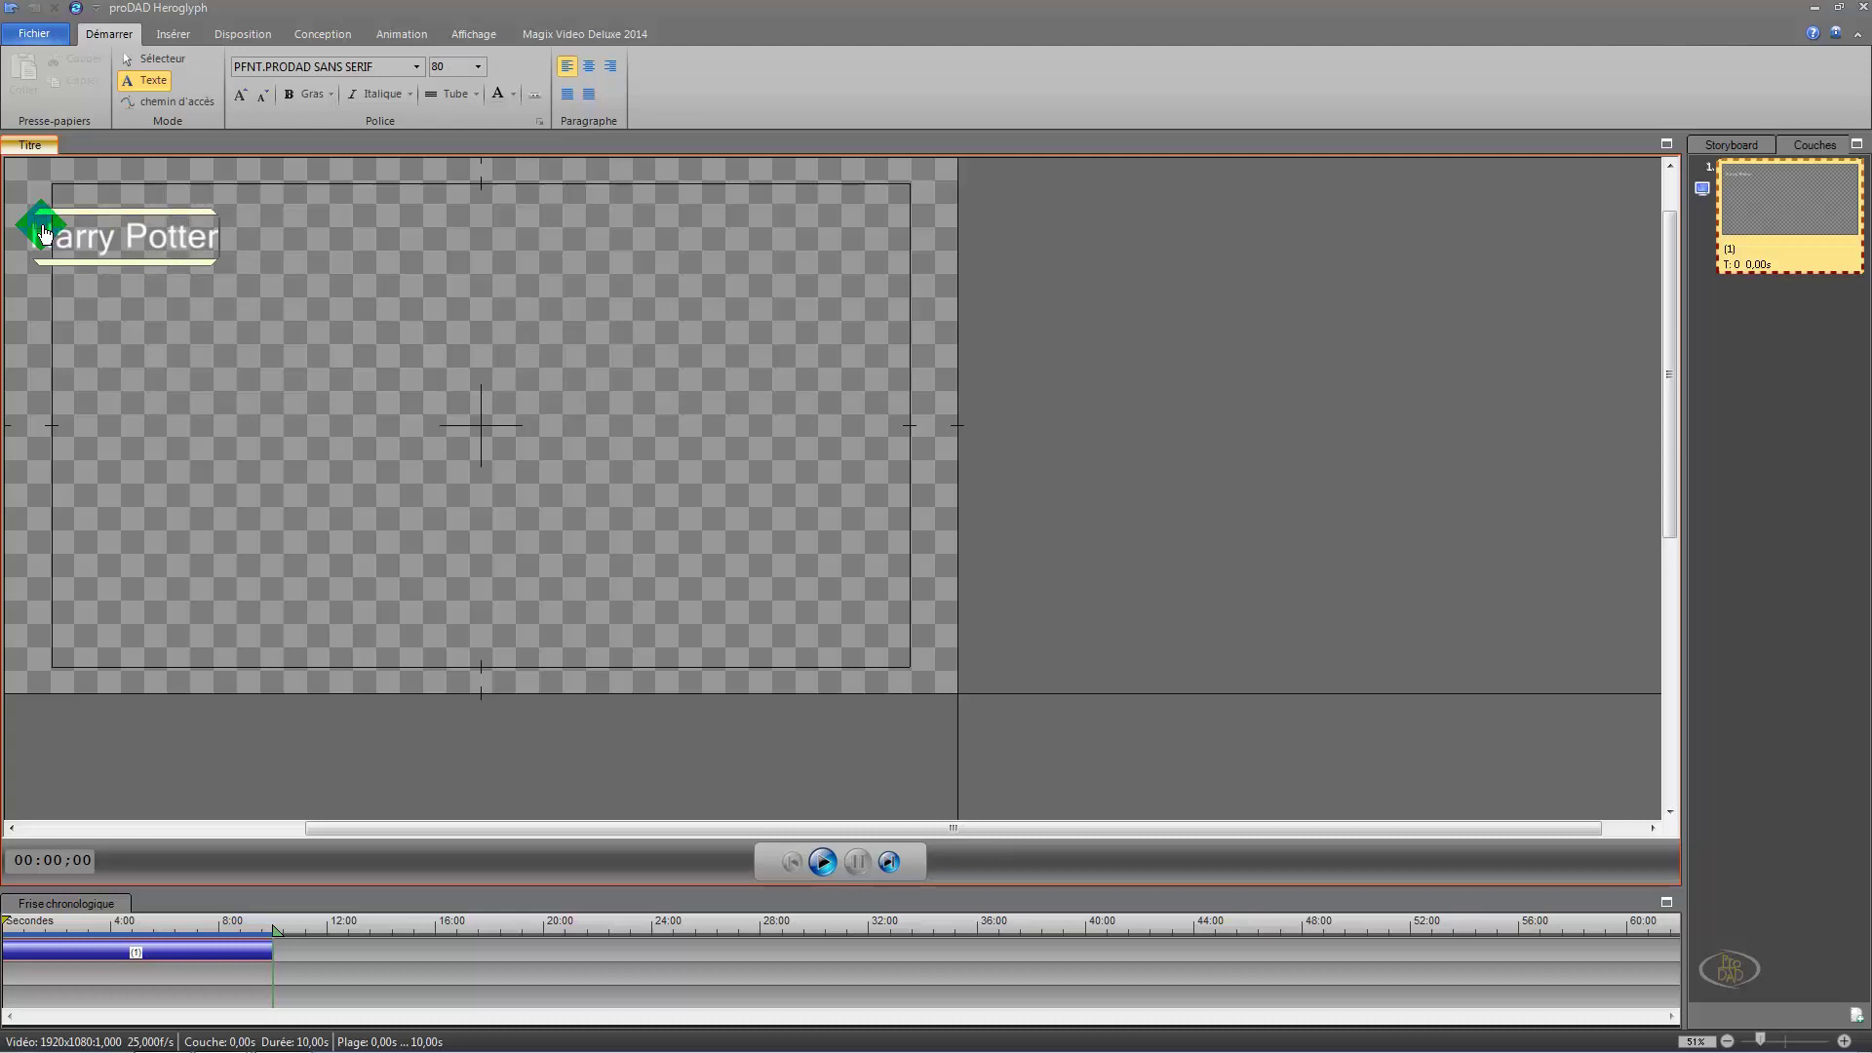
left_click_drag(44, 234, 83, 223)
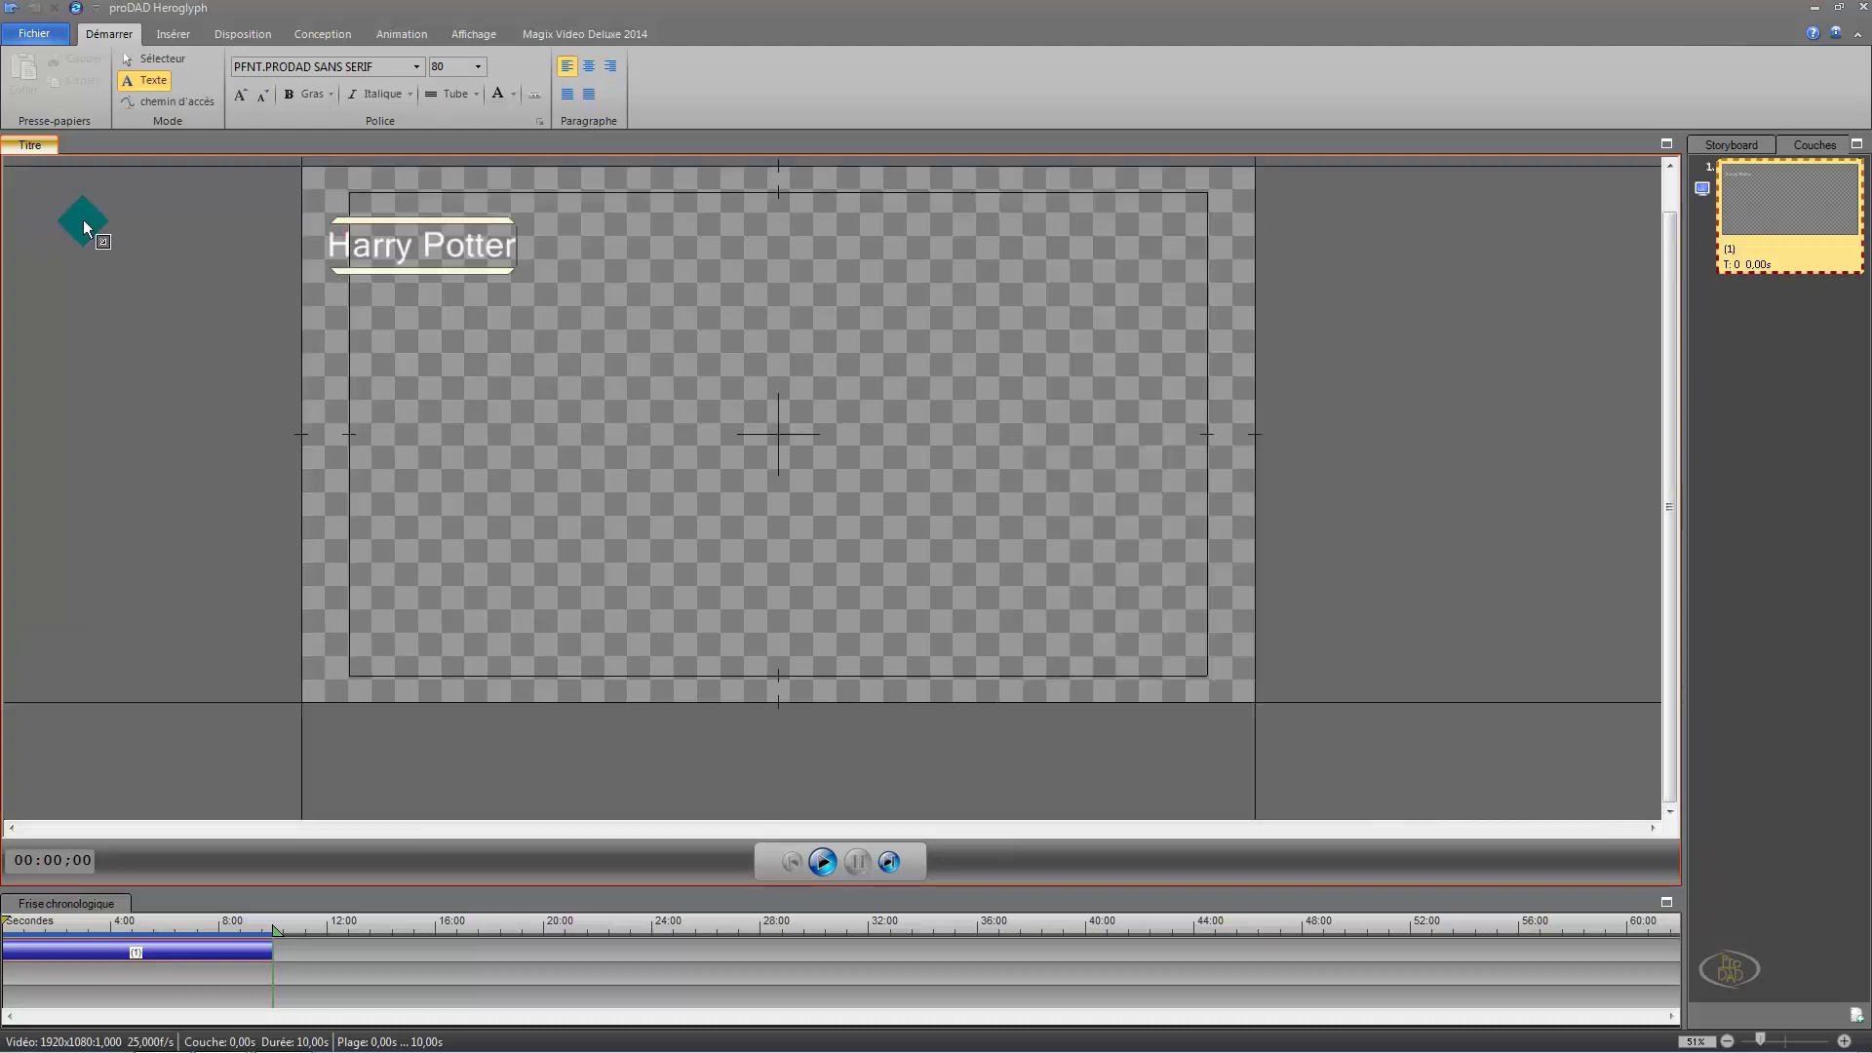
Step: Set the title text's font to Harry P and its size to 400
left_click(334, 64)
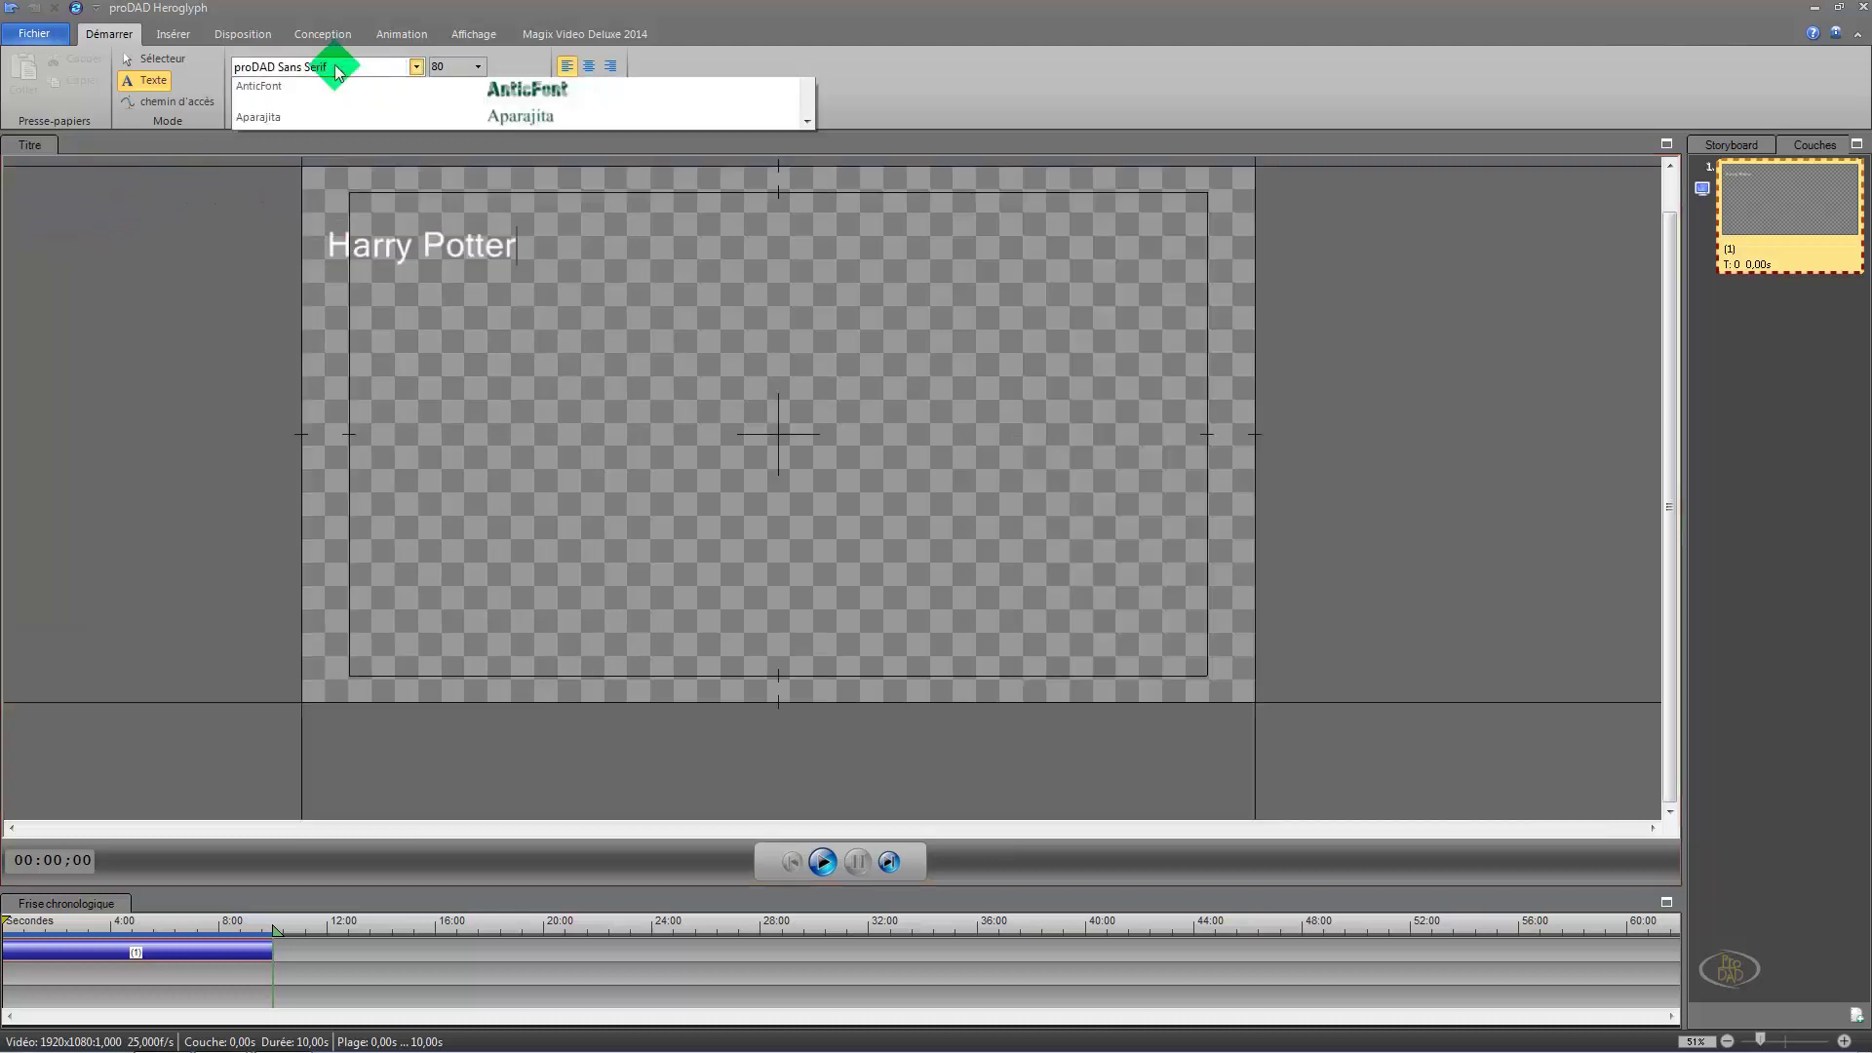
scroll(474, 318, "down", 9)
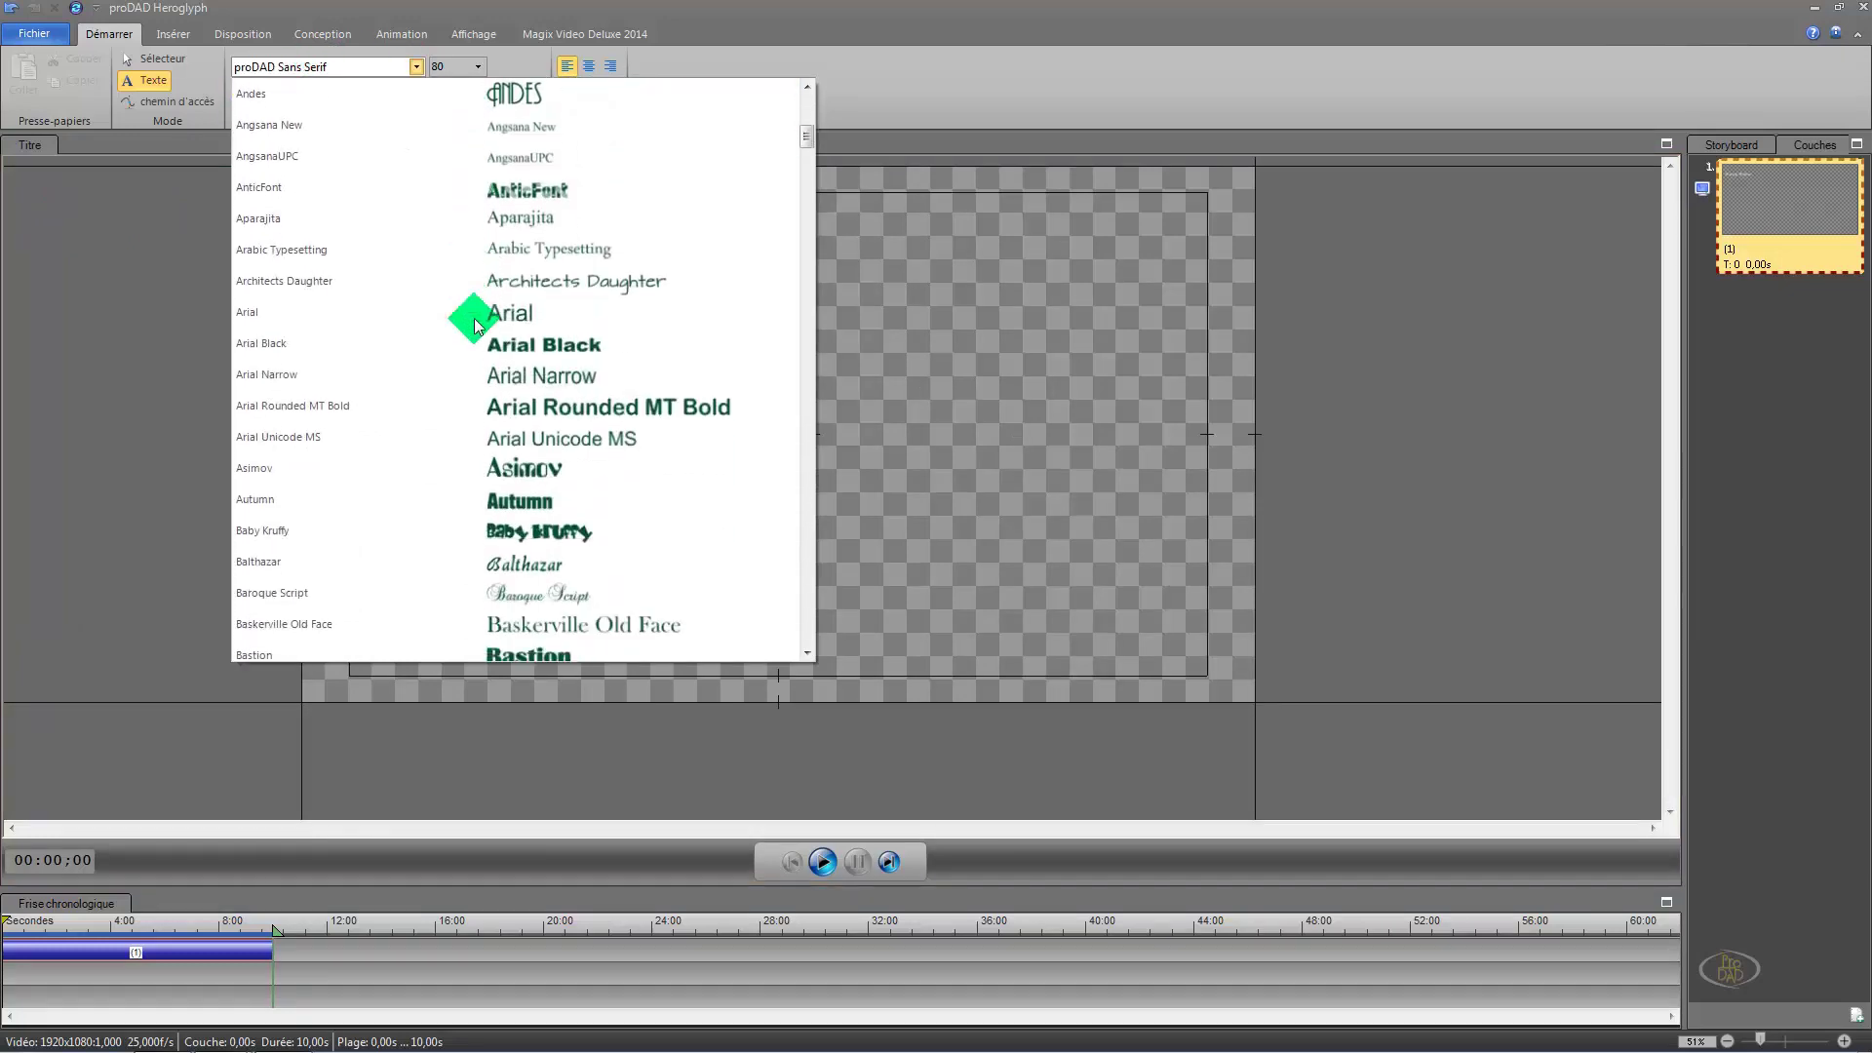
scroll(474, 318, "down", 9)
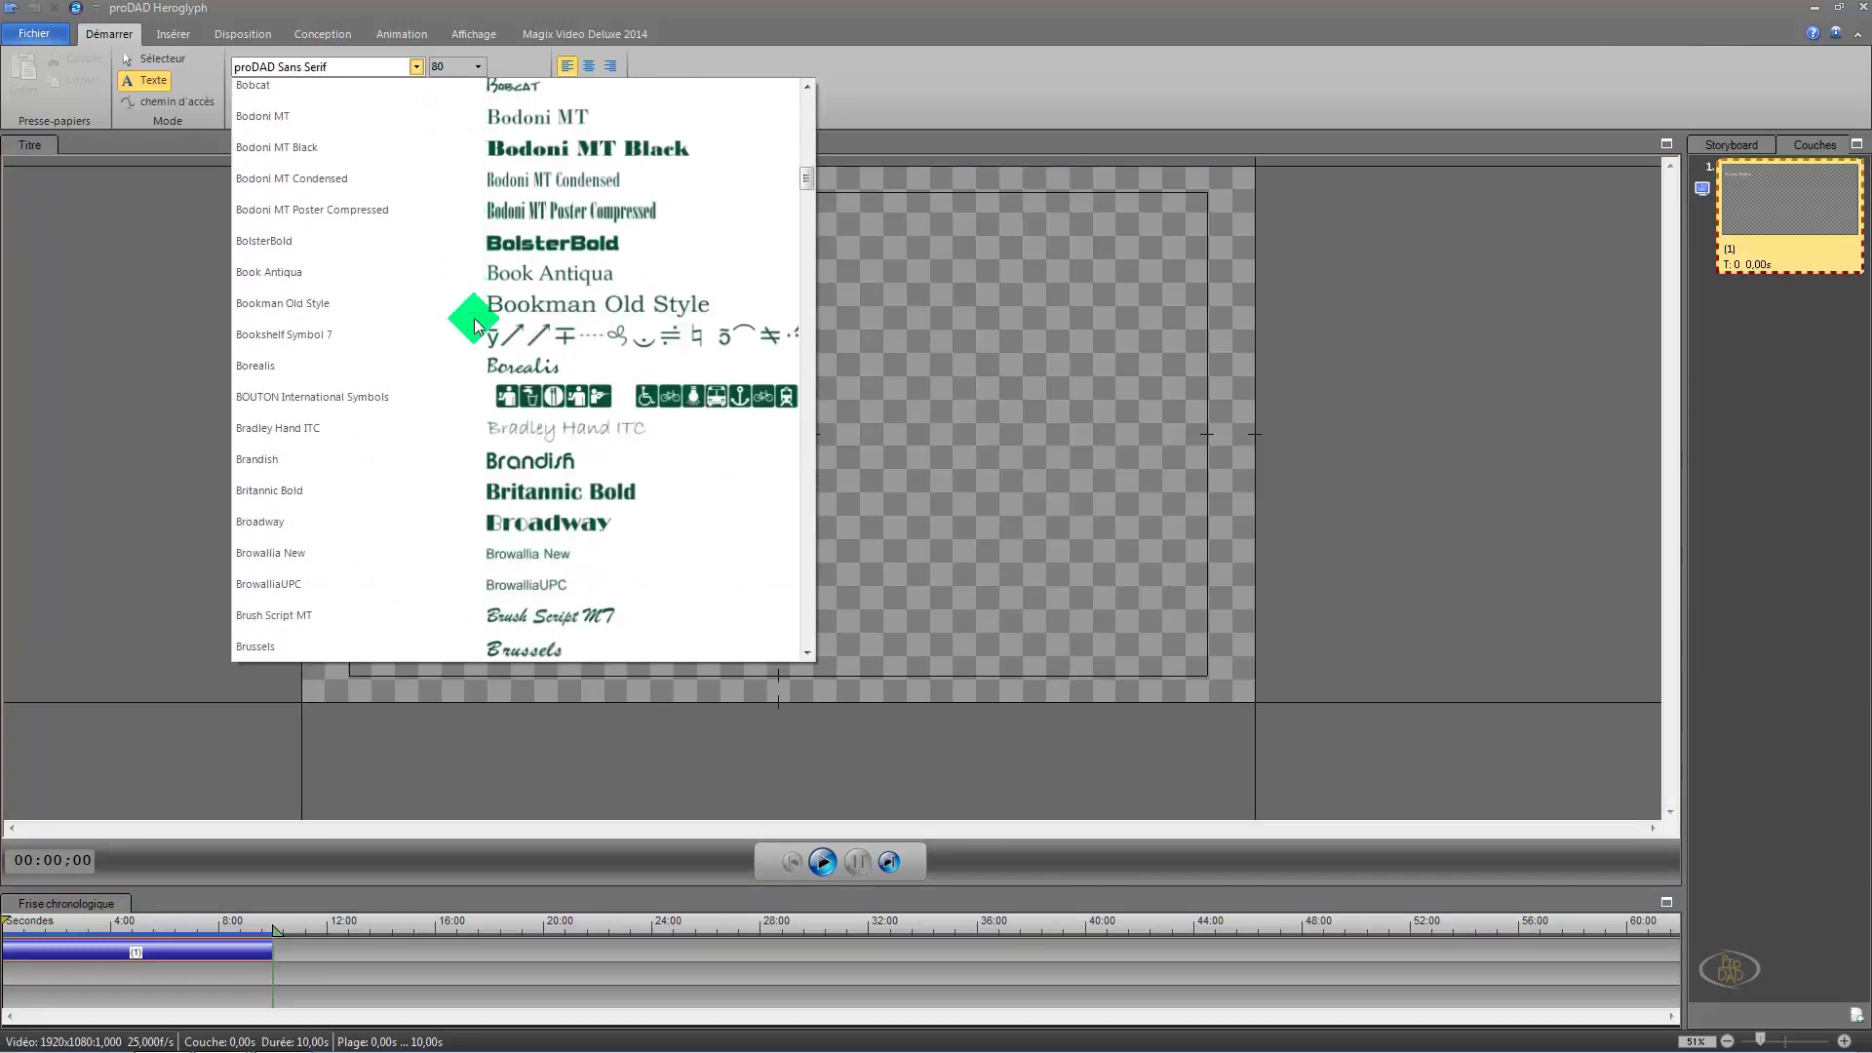
scroll(474, 326, "down", 12)
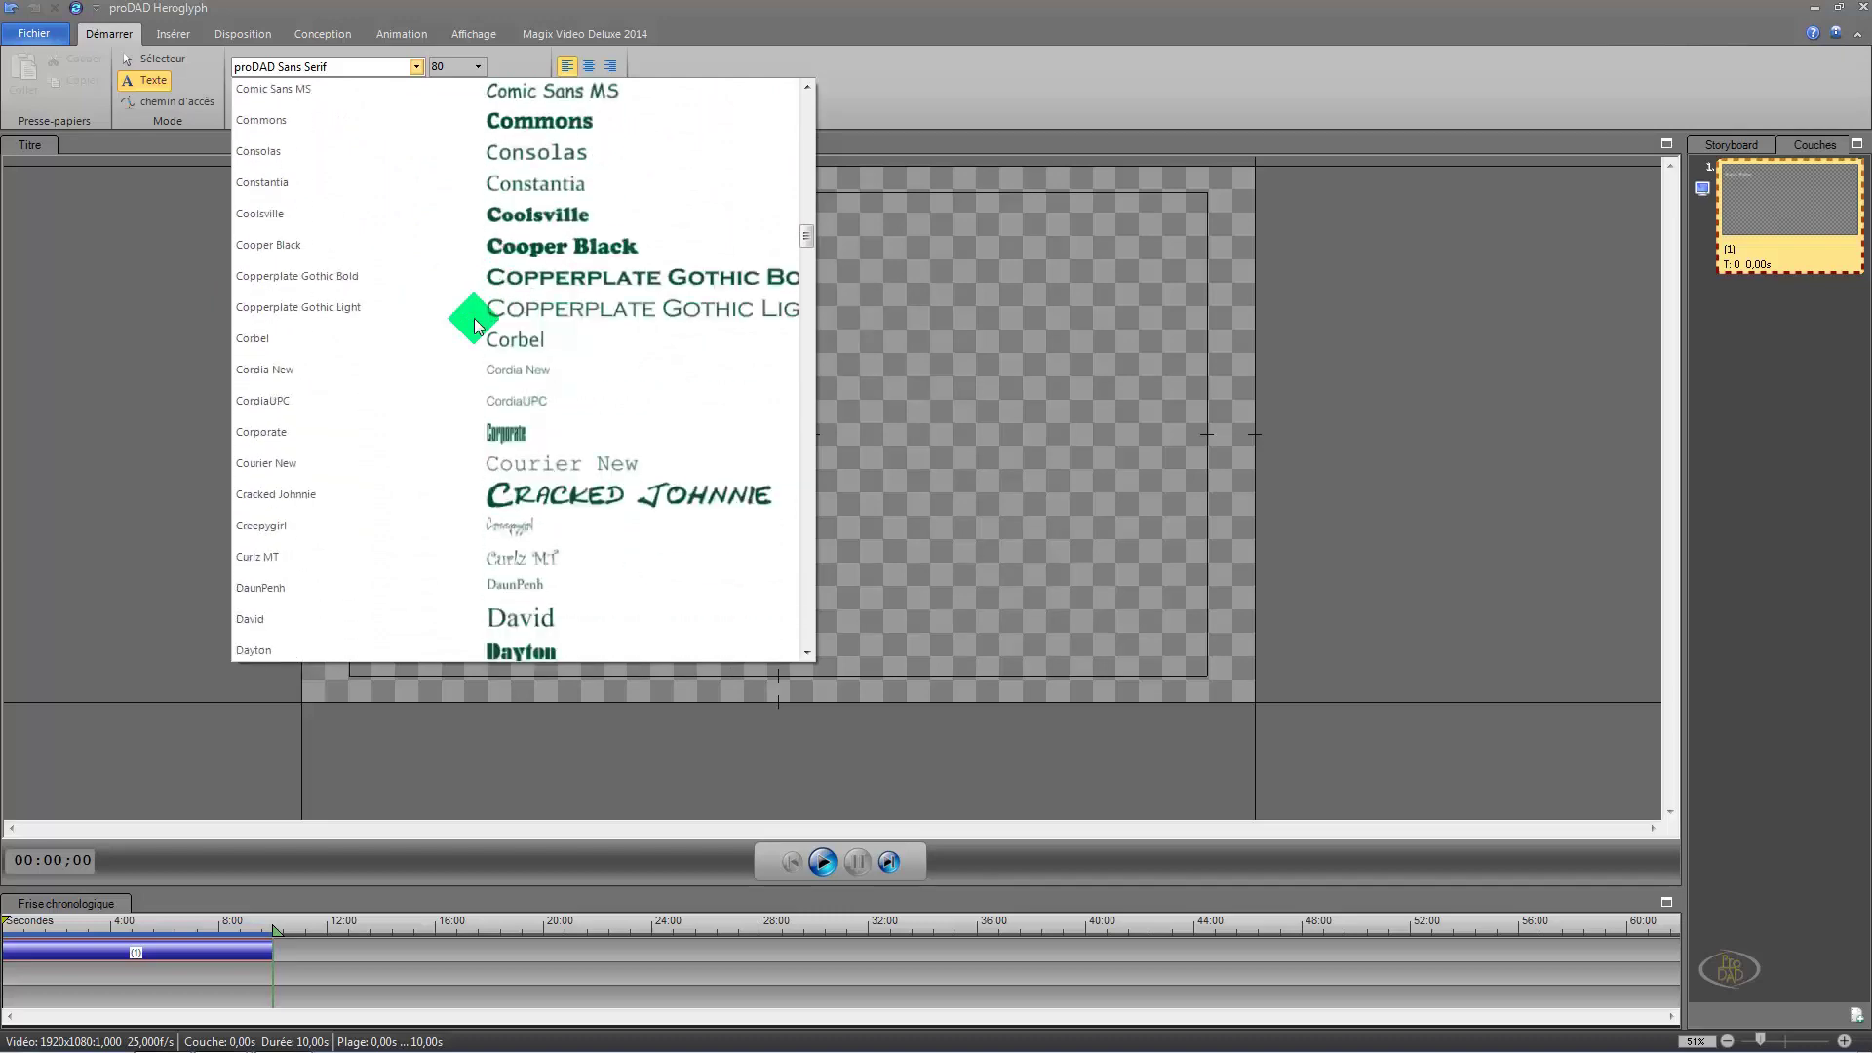
scroll(475, 326, "down", 15)
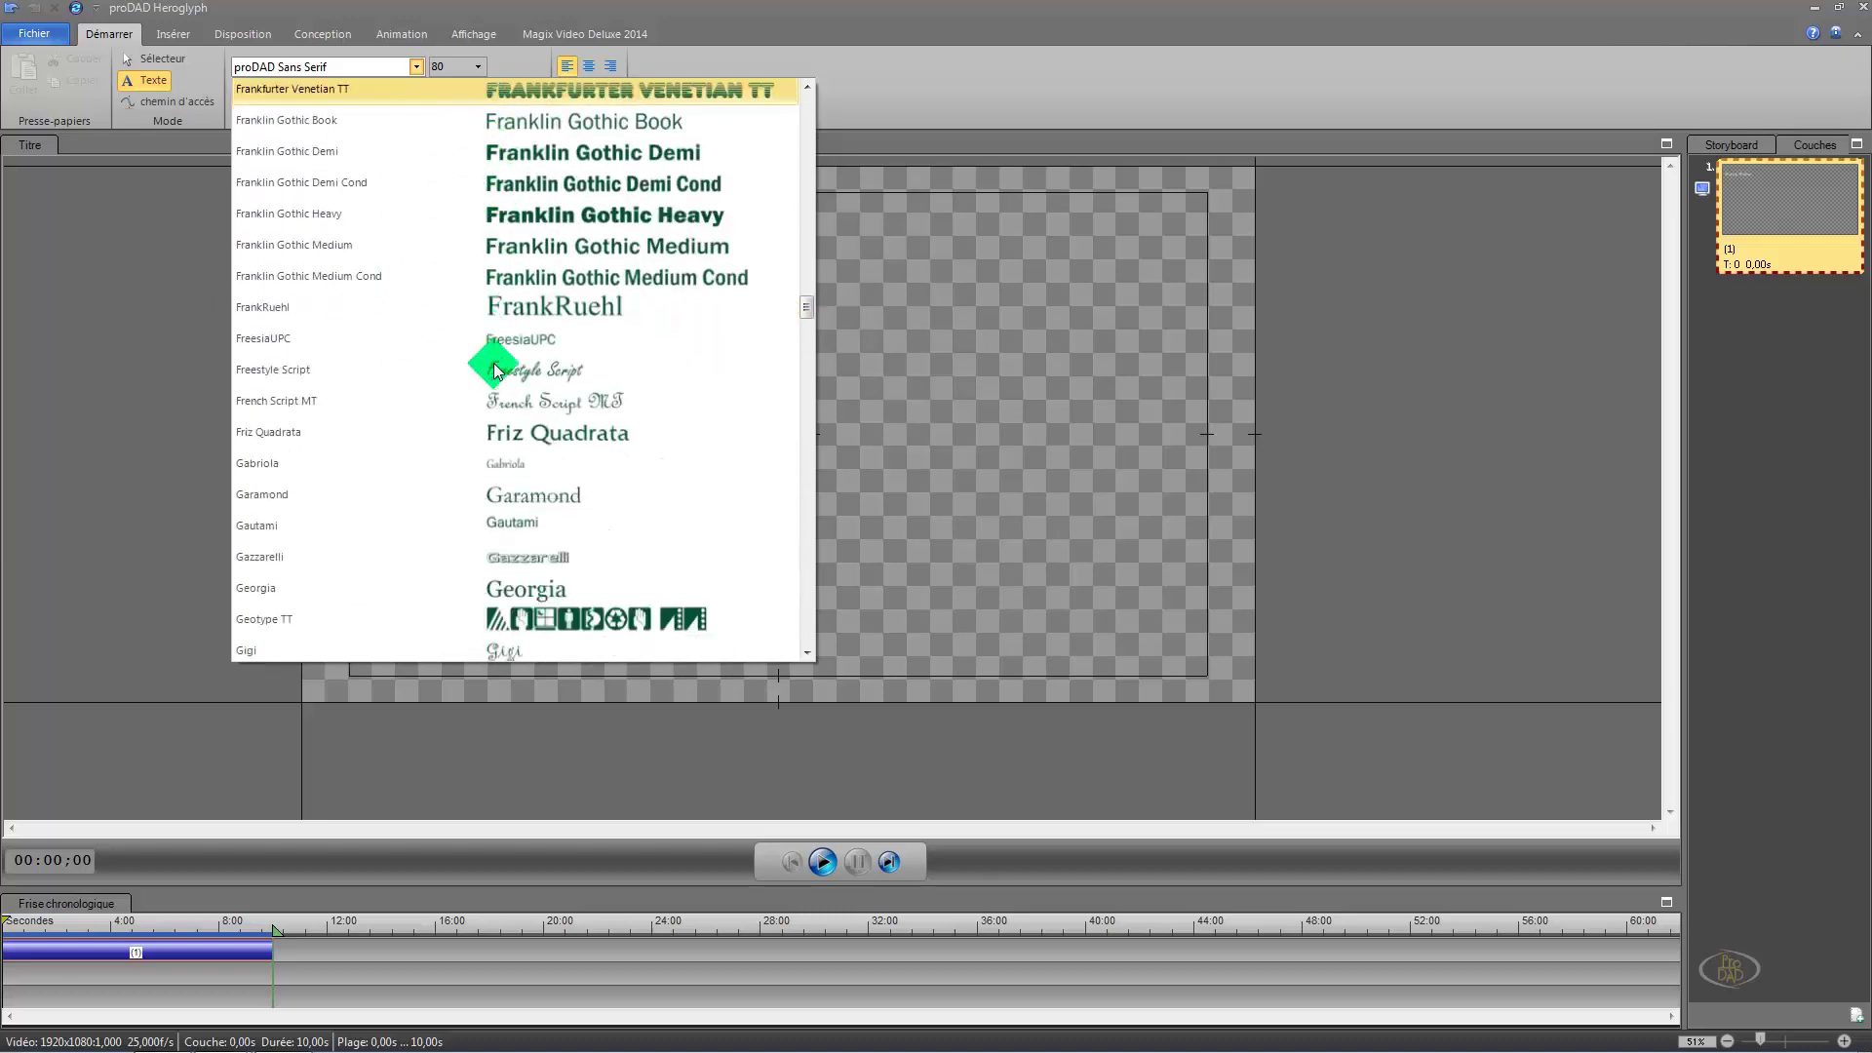
scroll(496, 374, "down", 8)
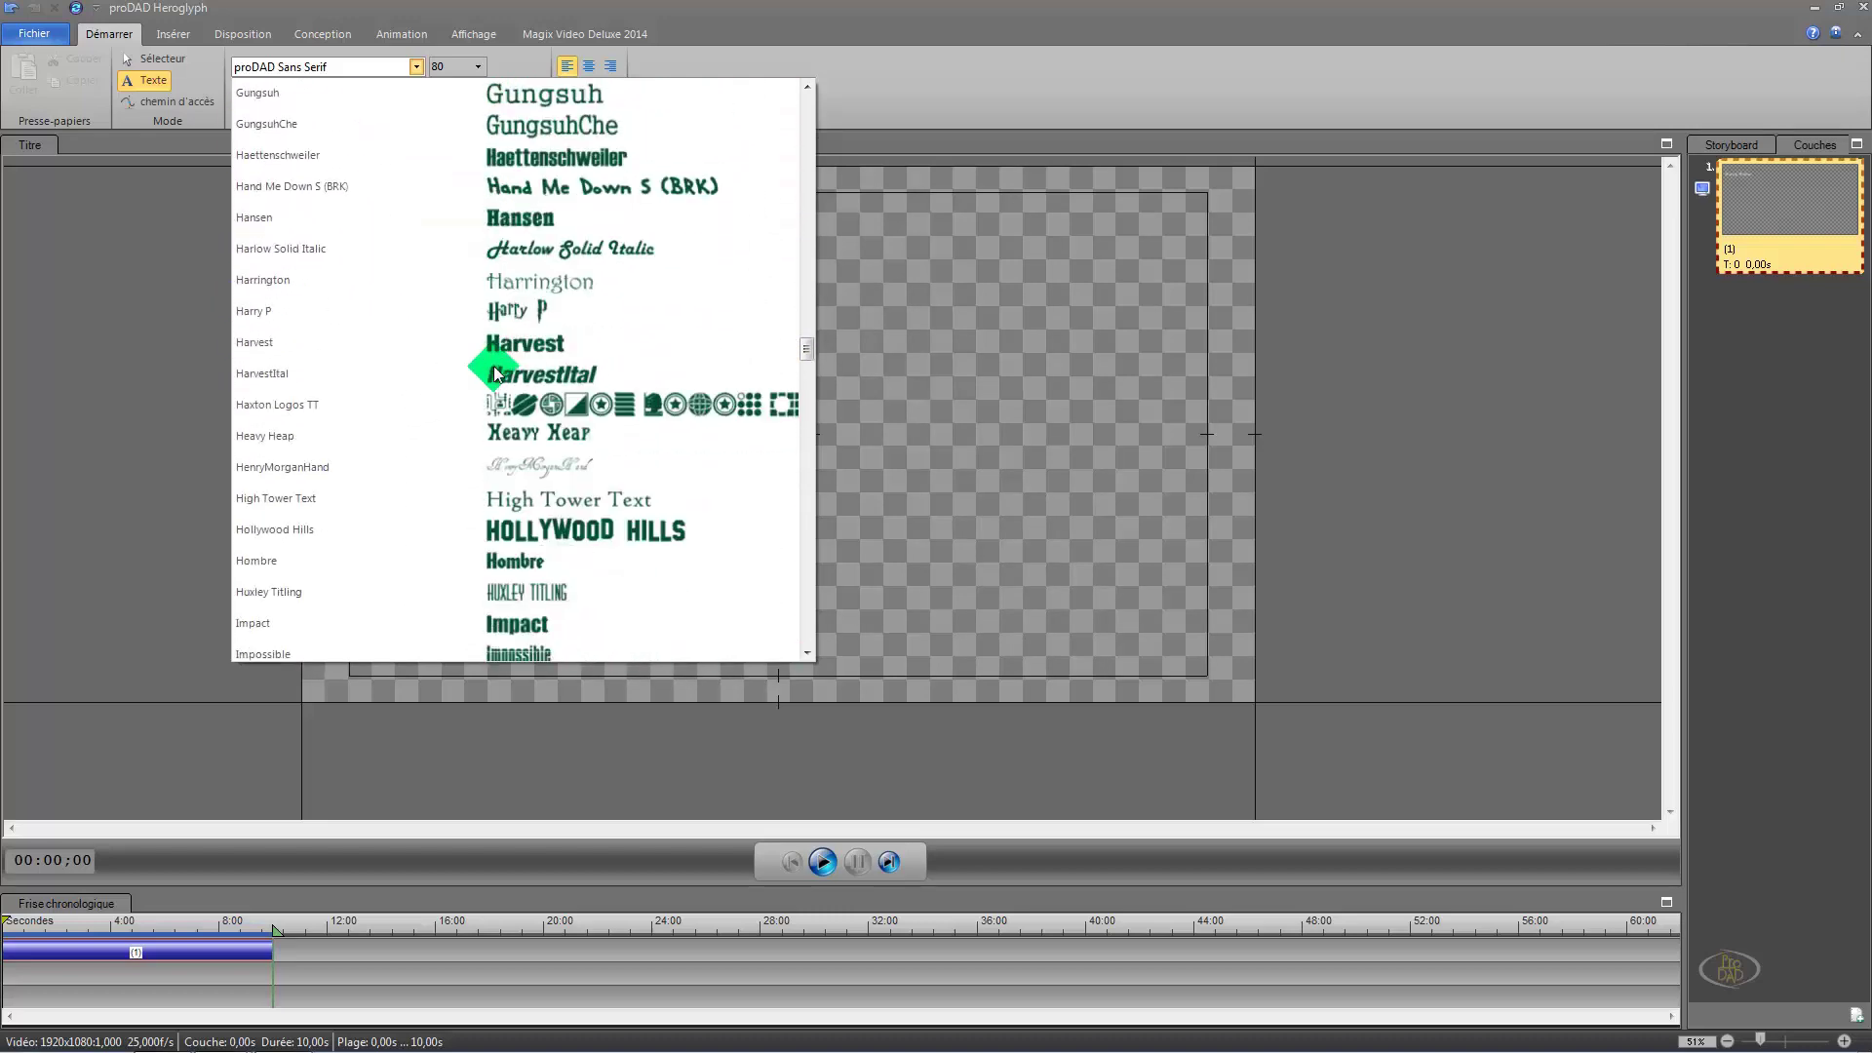
left_click(511, 326)
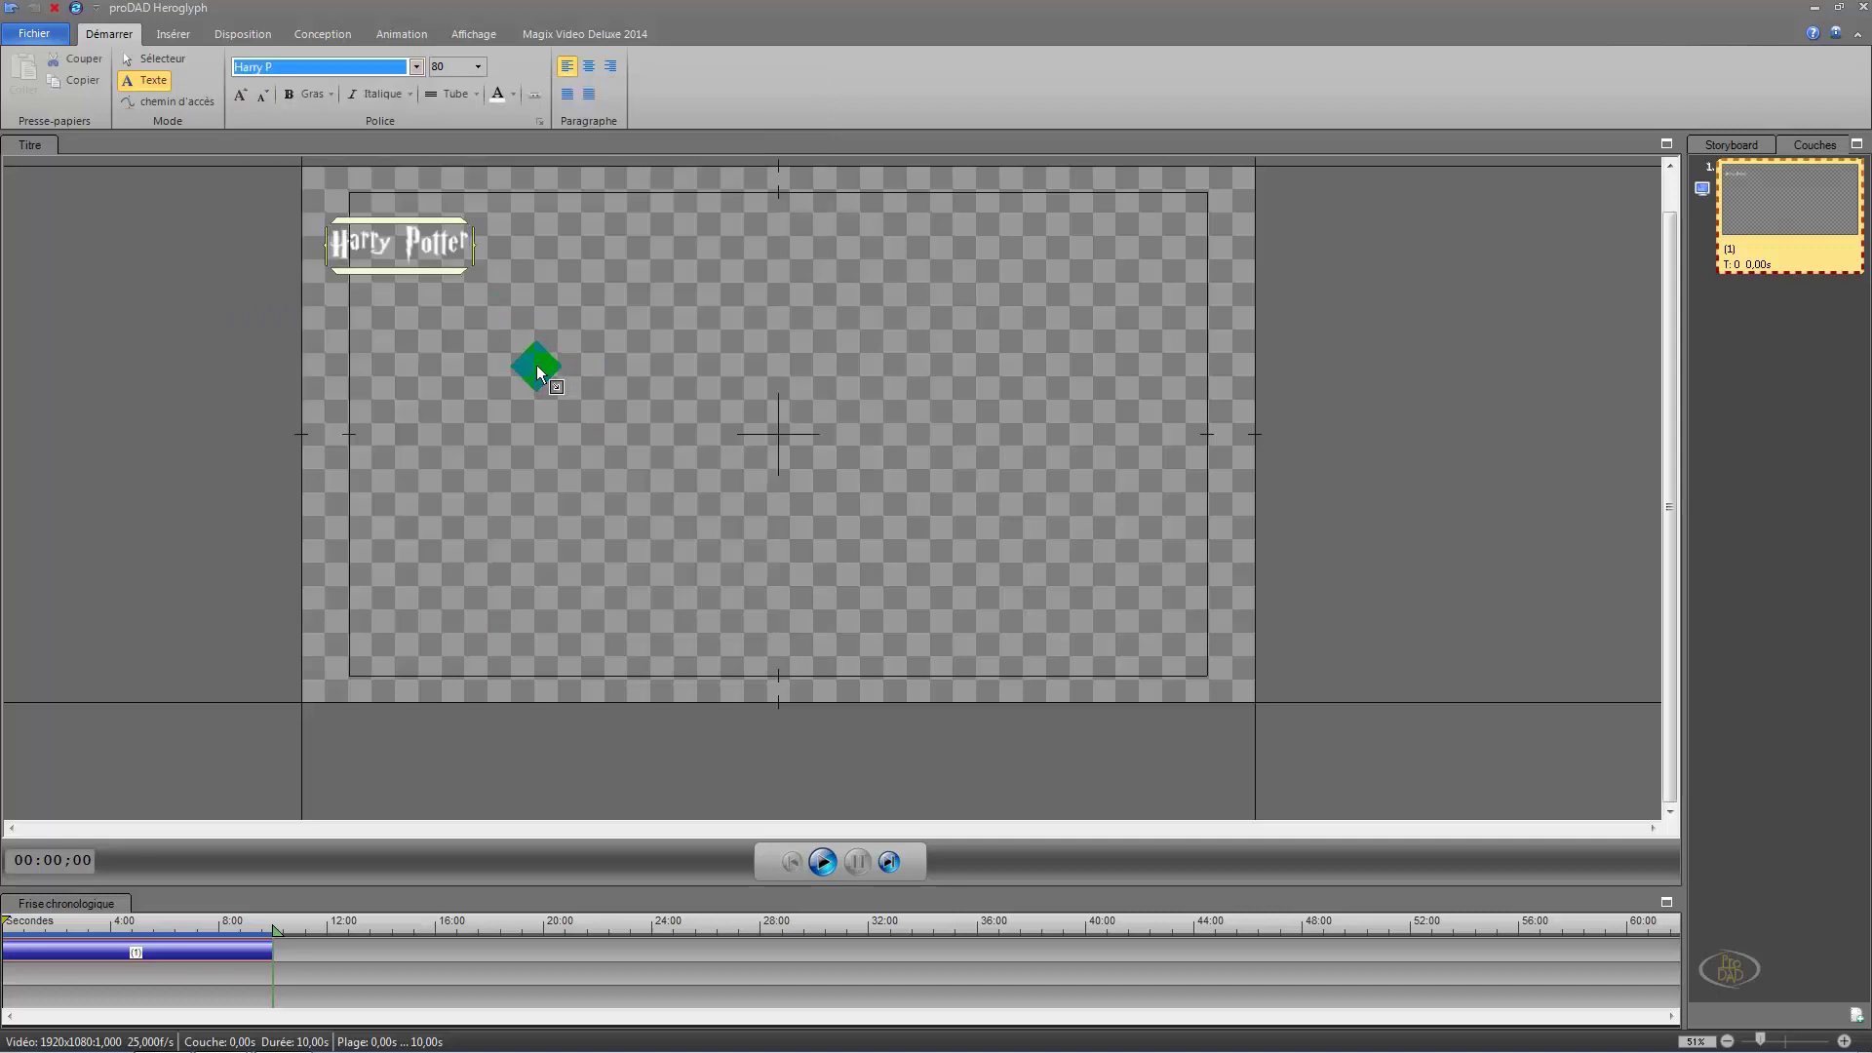
left_click(478, 66)
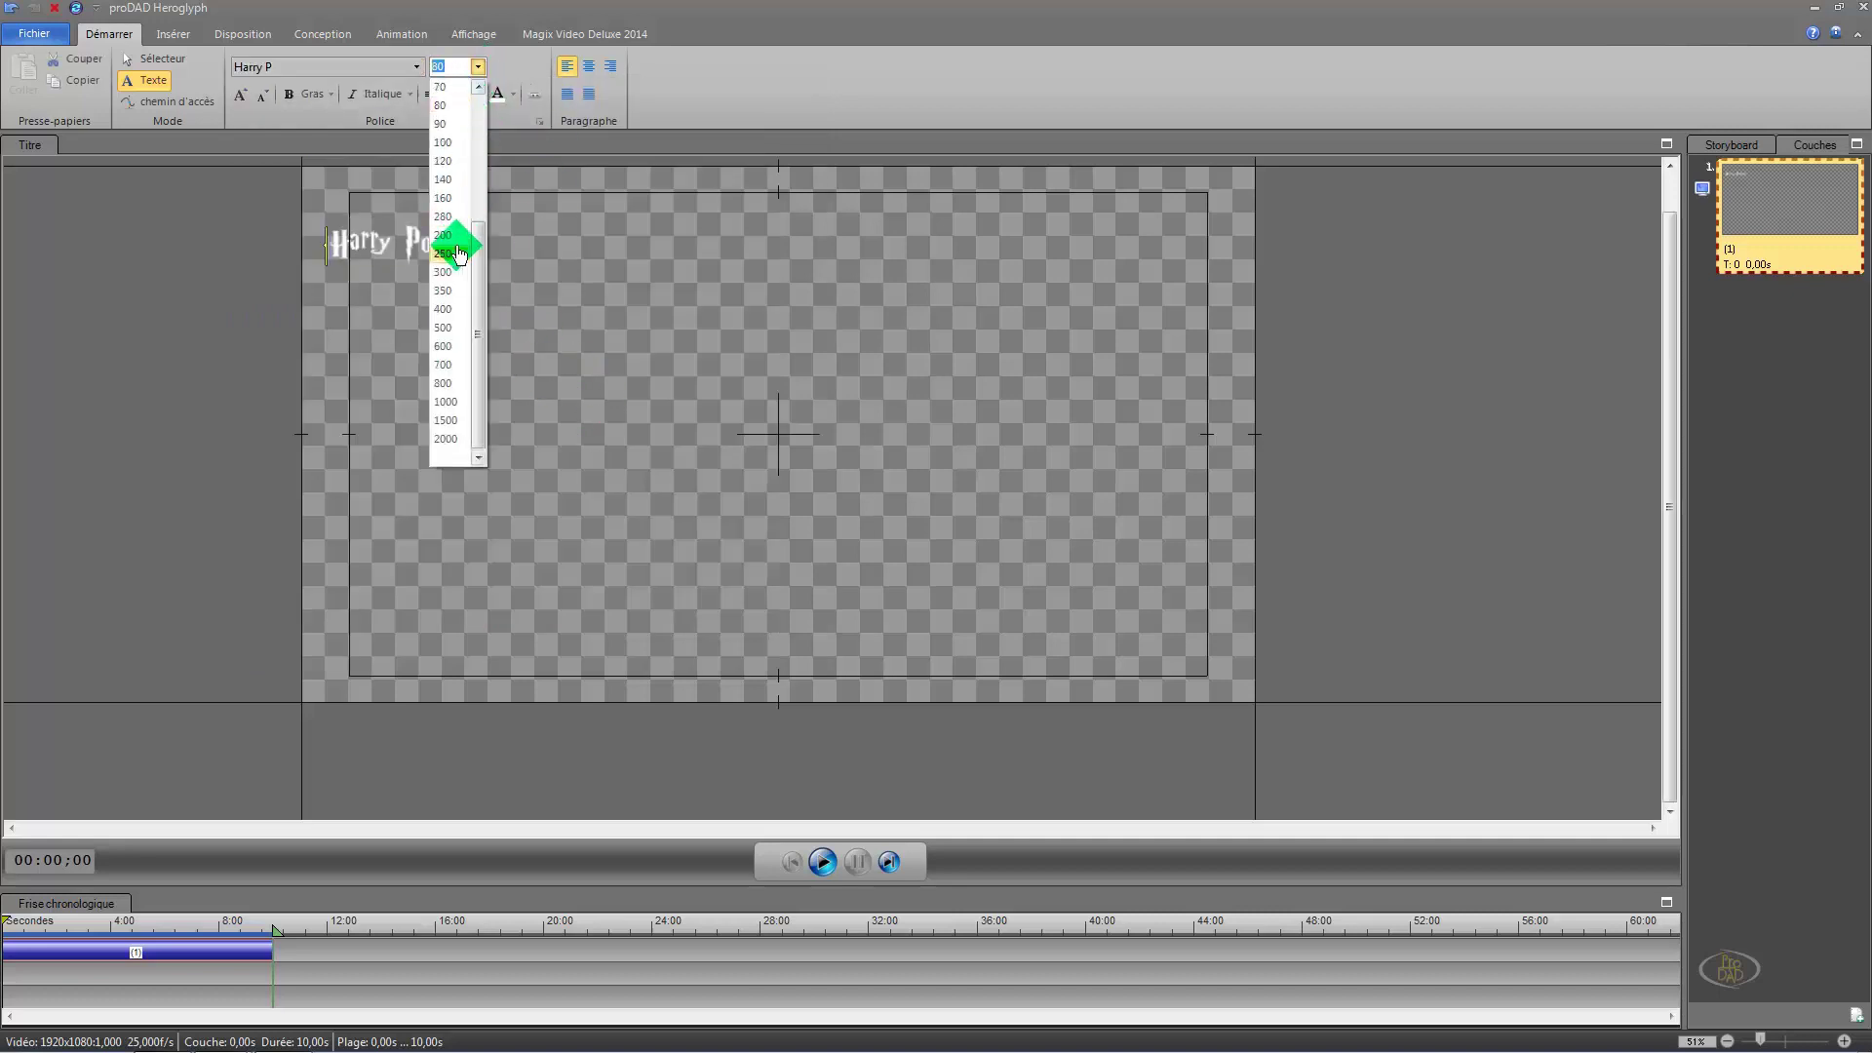
left_click(472, 325)
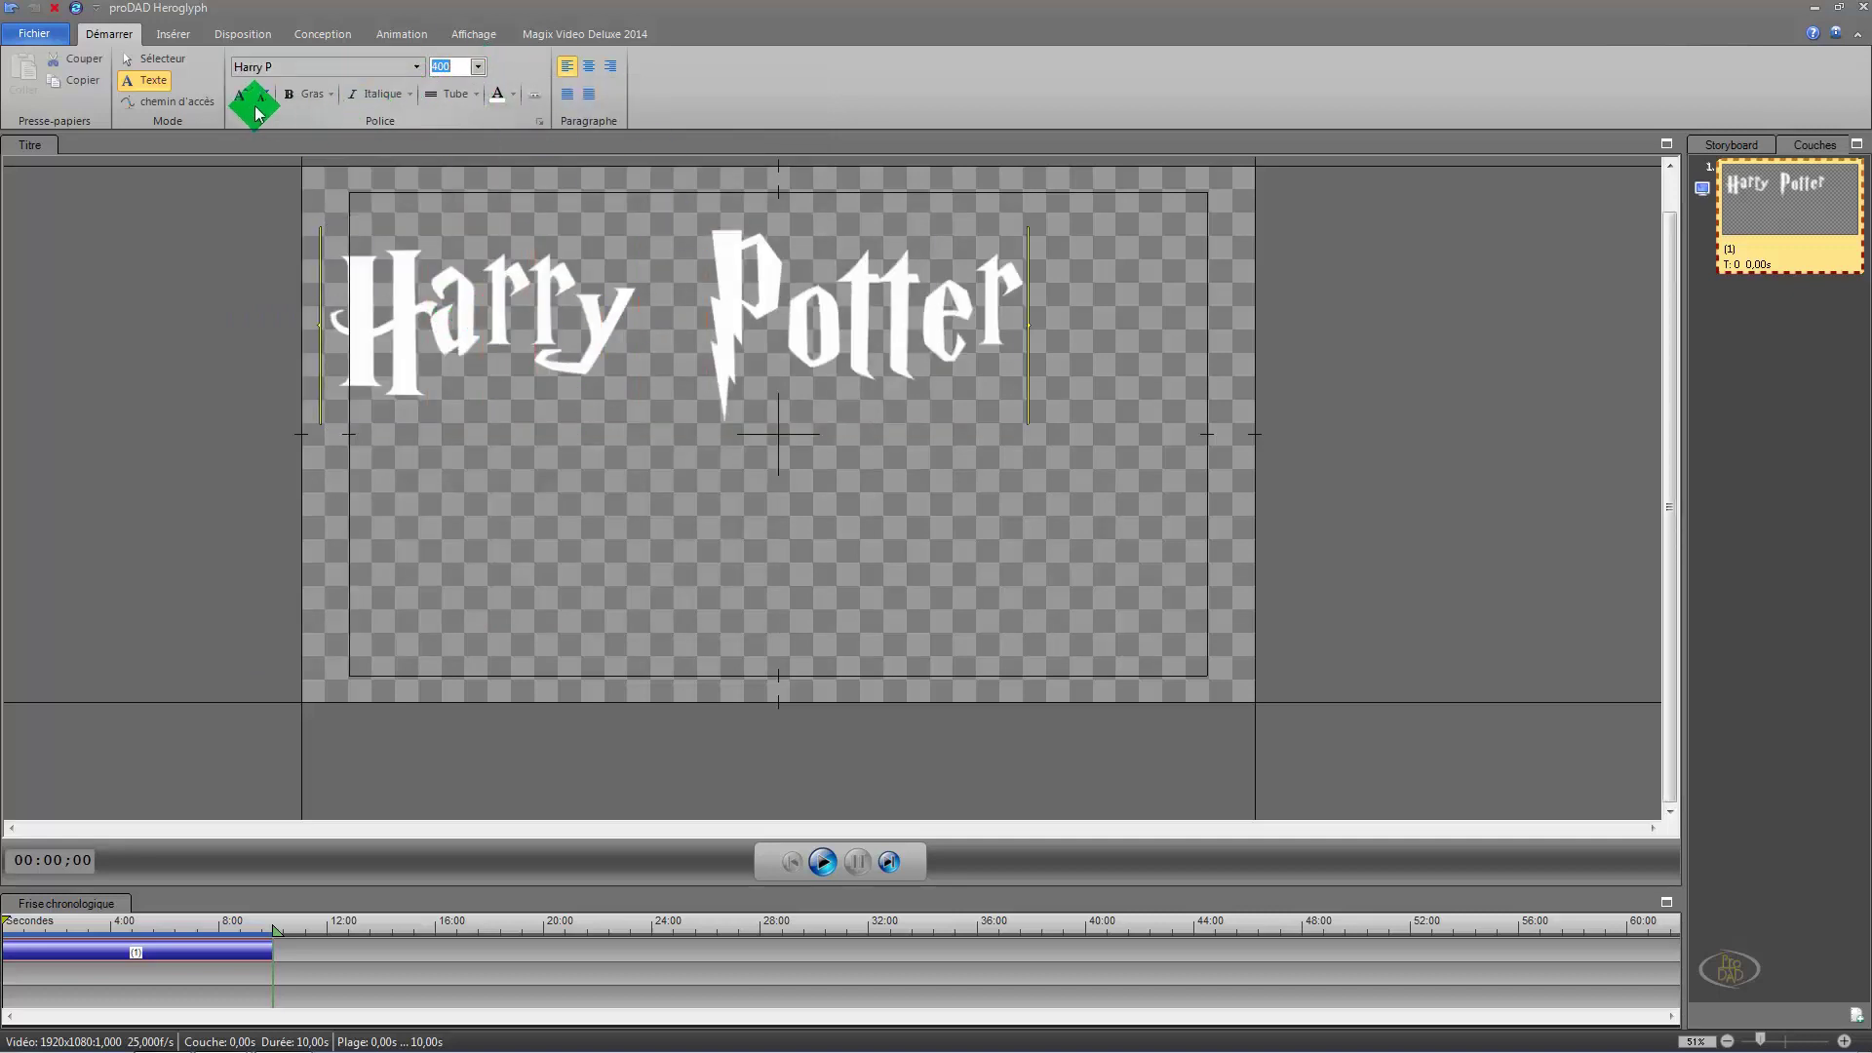
Step: Center the title text horizontally and vertically on the canvas
left_click(241, 39)
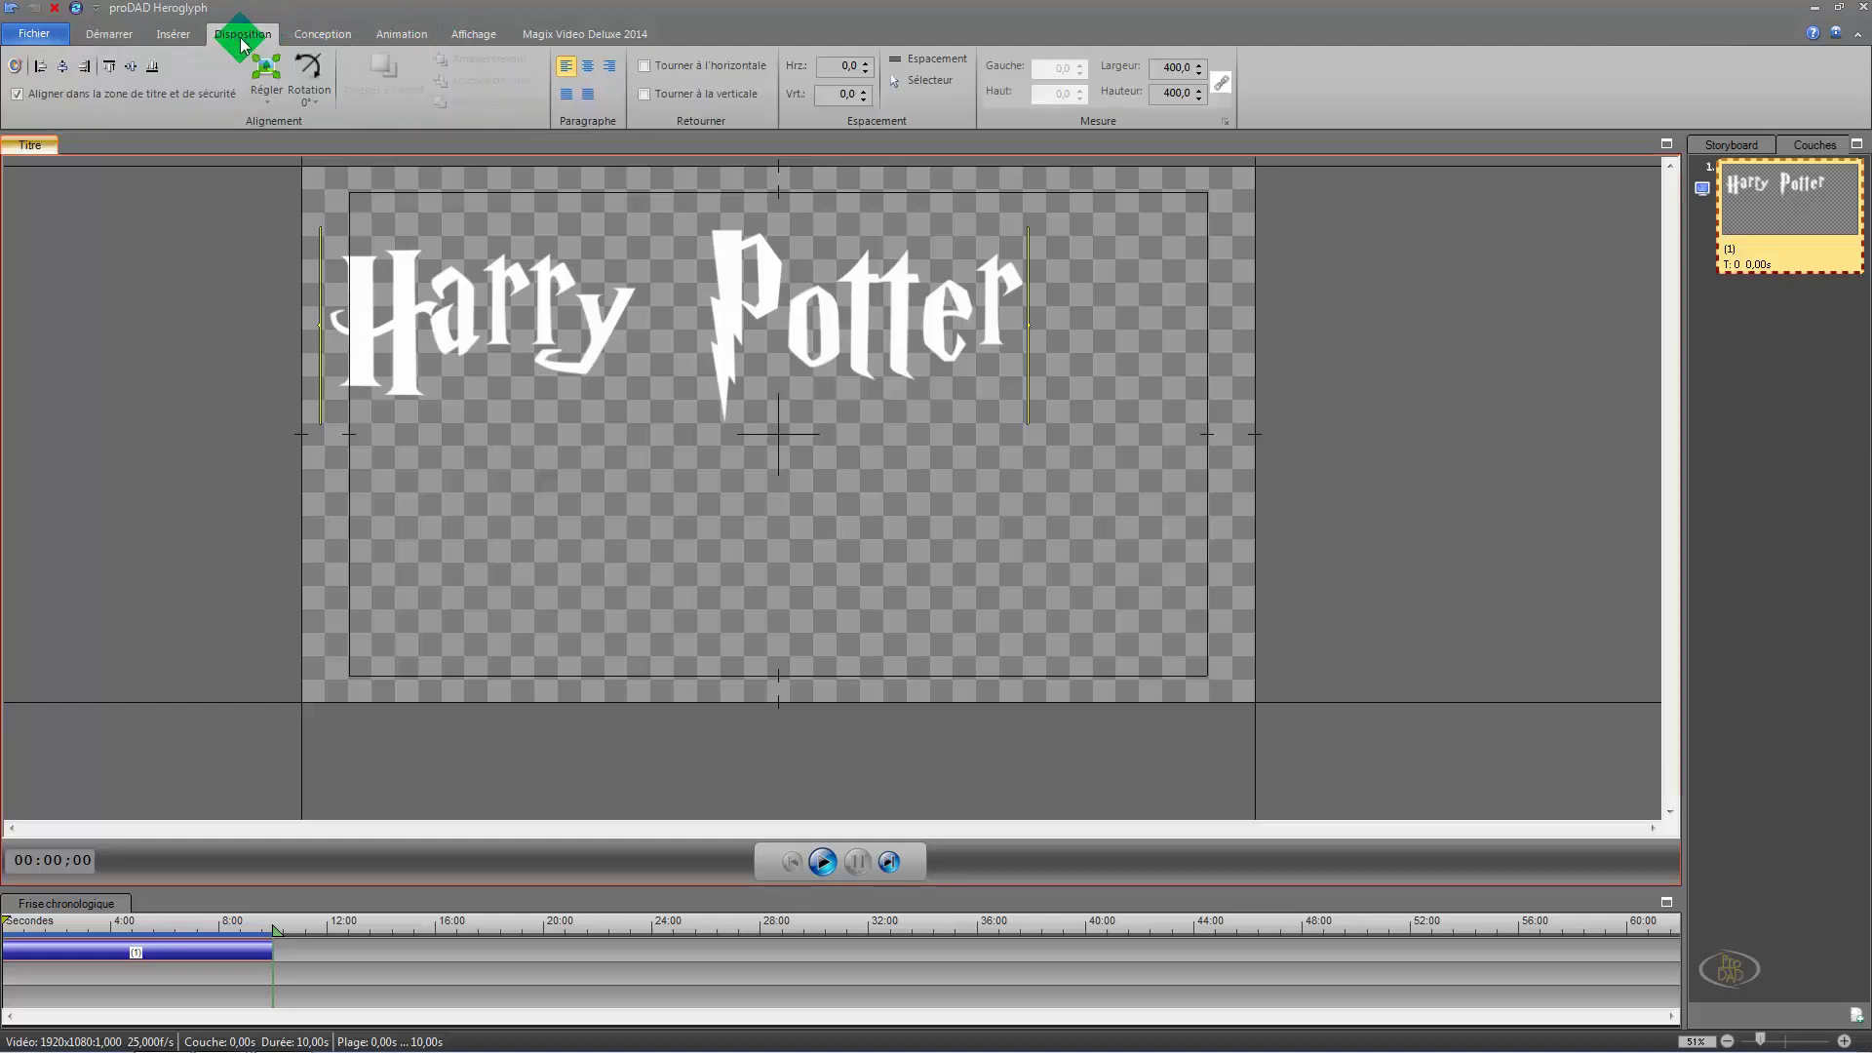
left_click(64, 68)
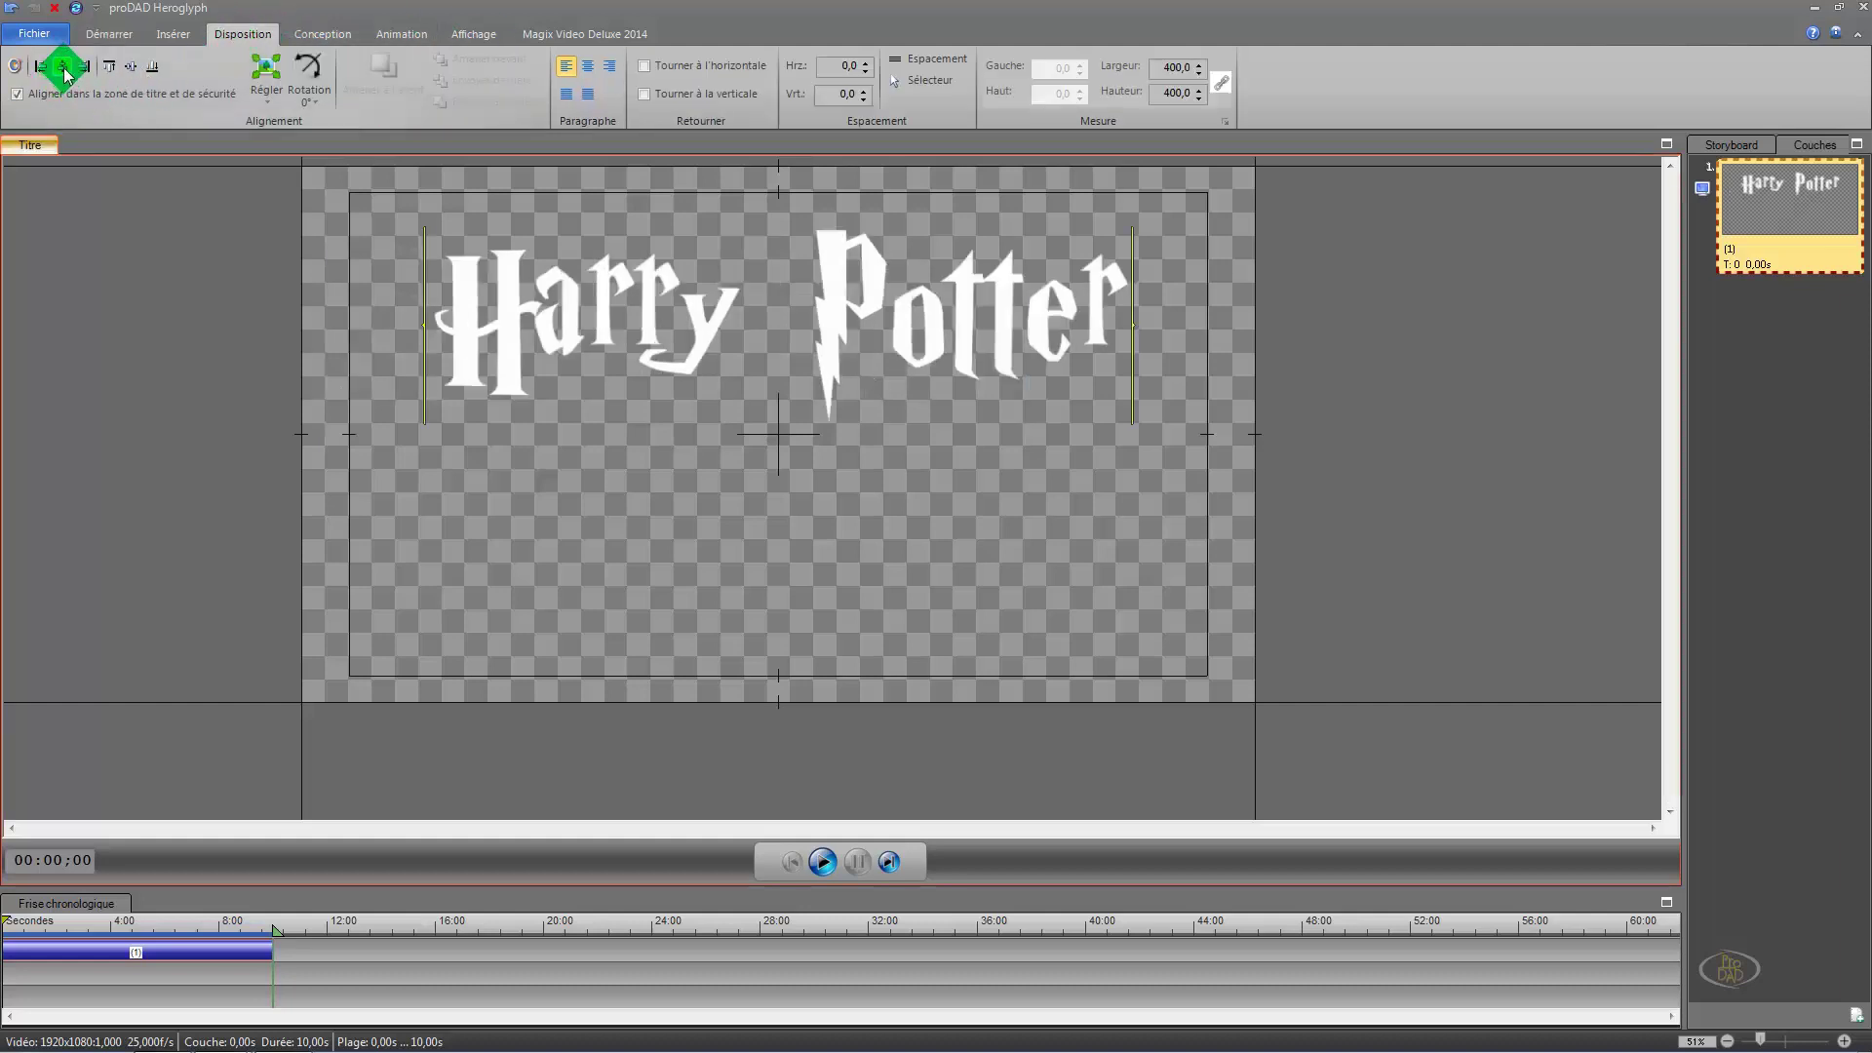
left_click(132, 68)
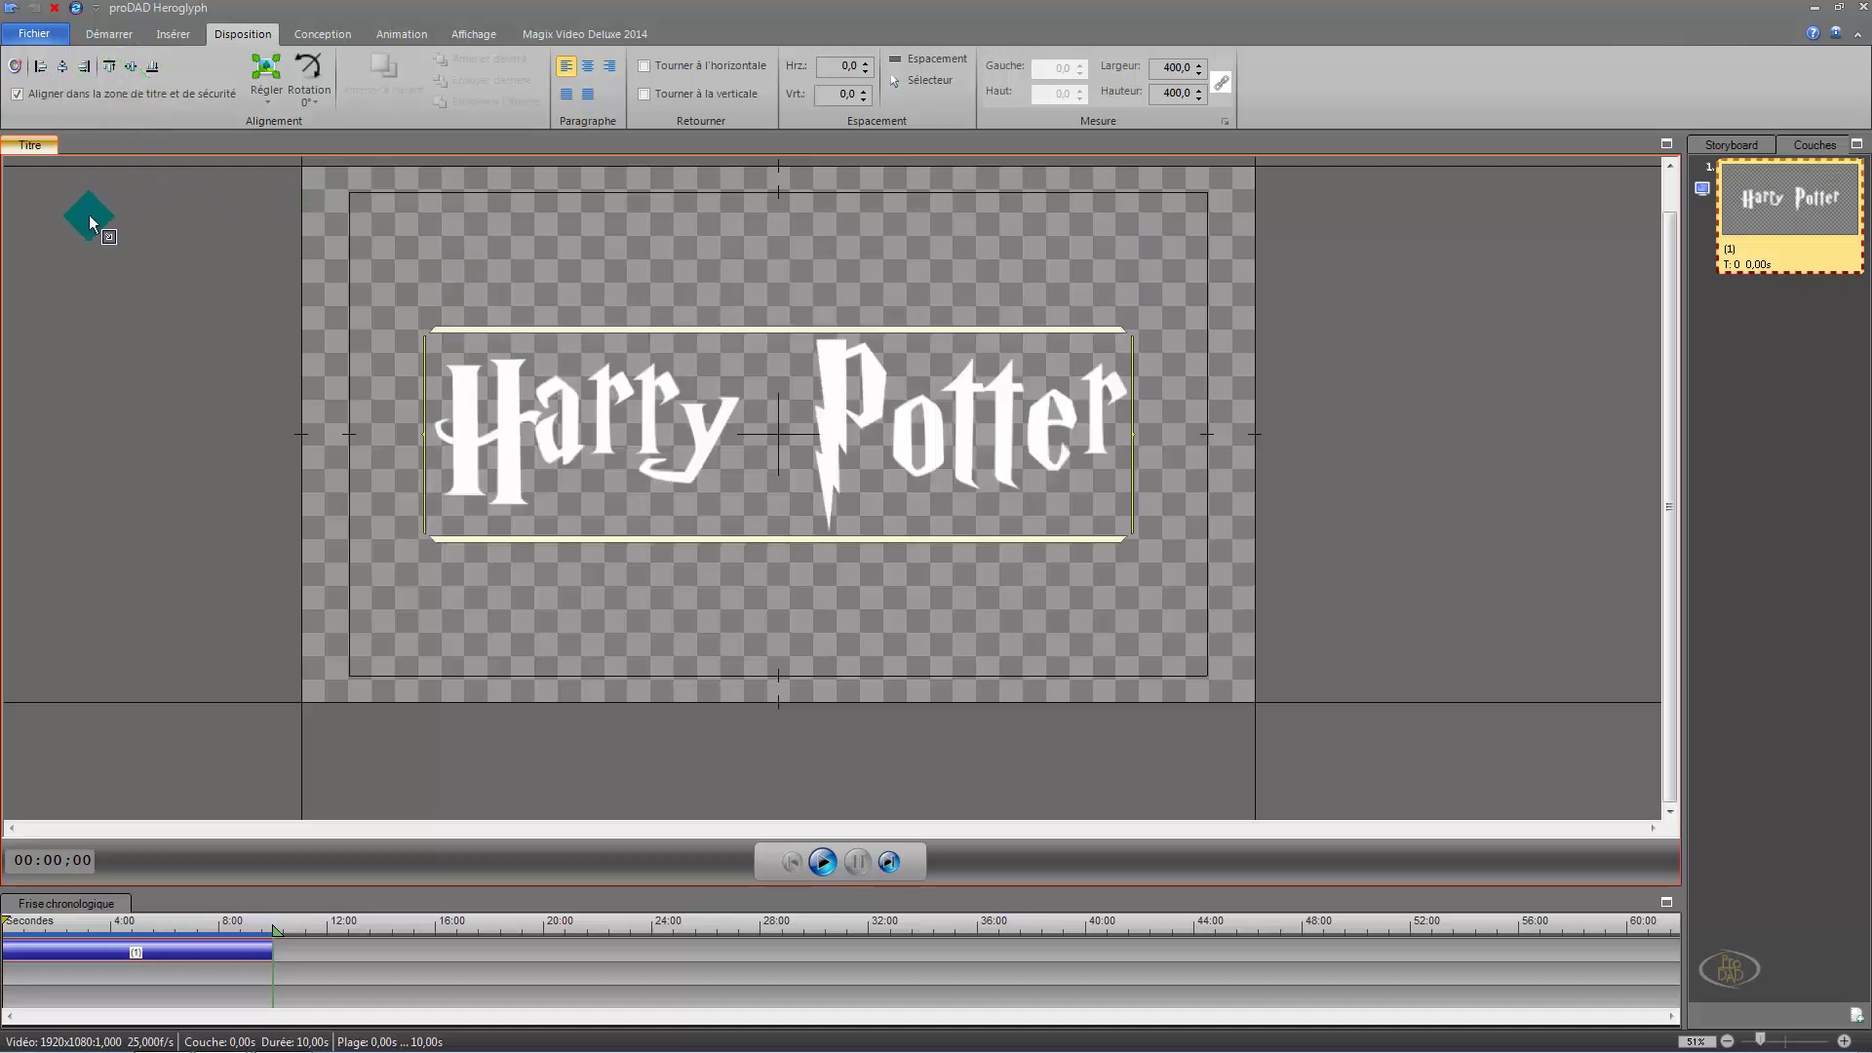
Step: Set the title surface's fill type to Image / Animation in the advanced design options
left_click(322, 39)
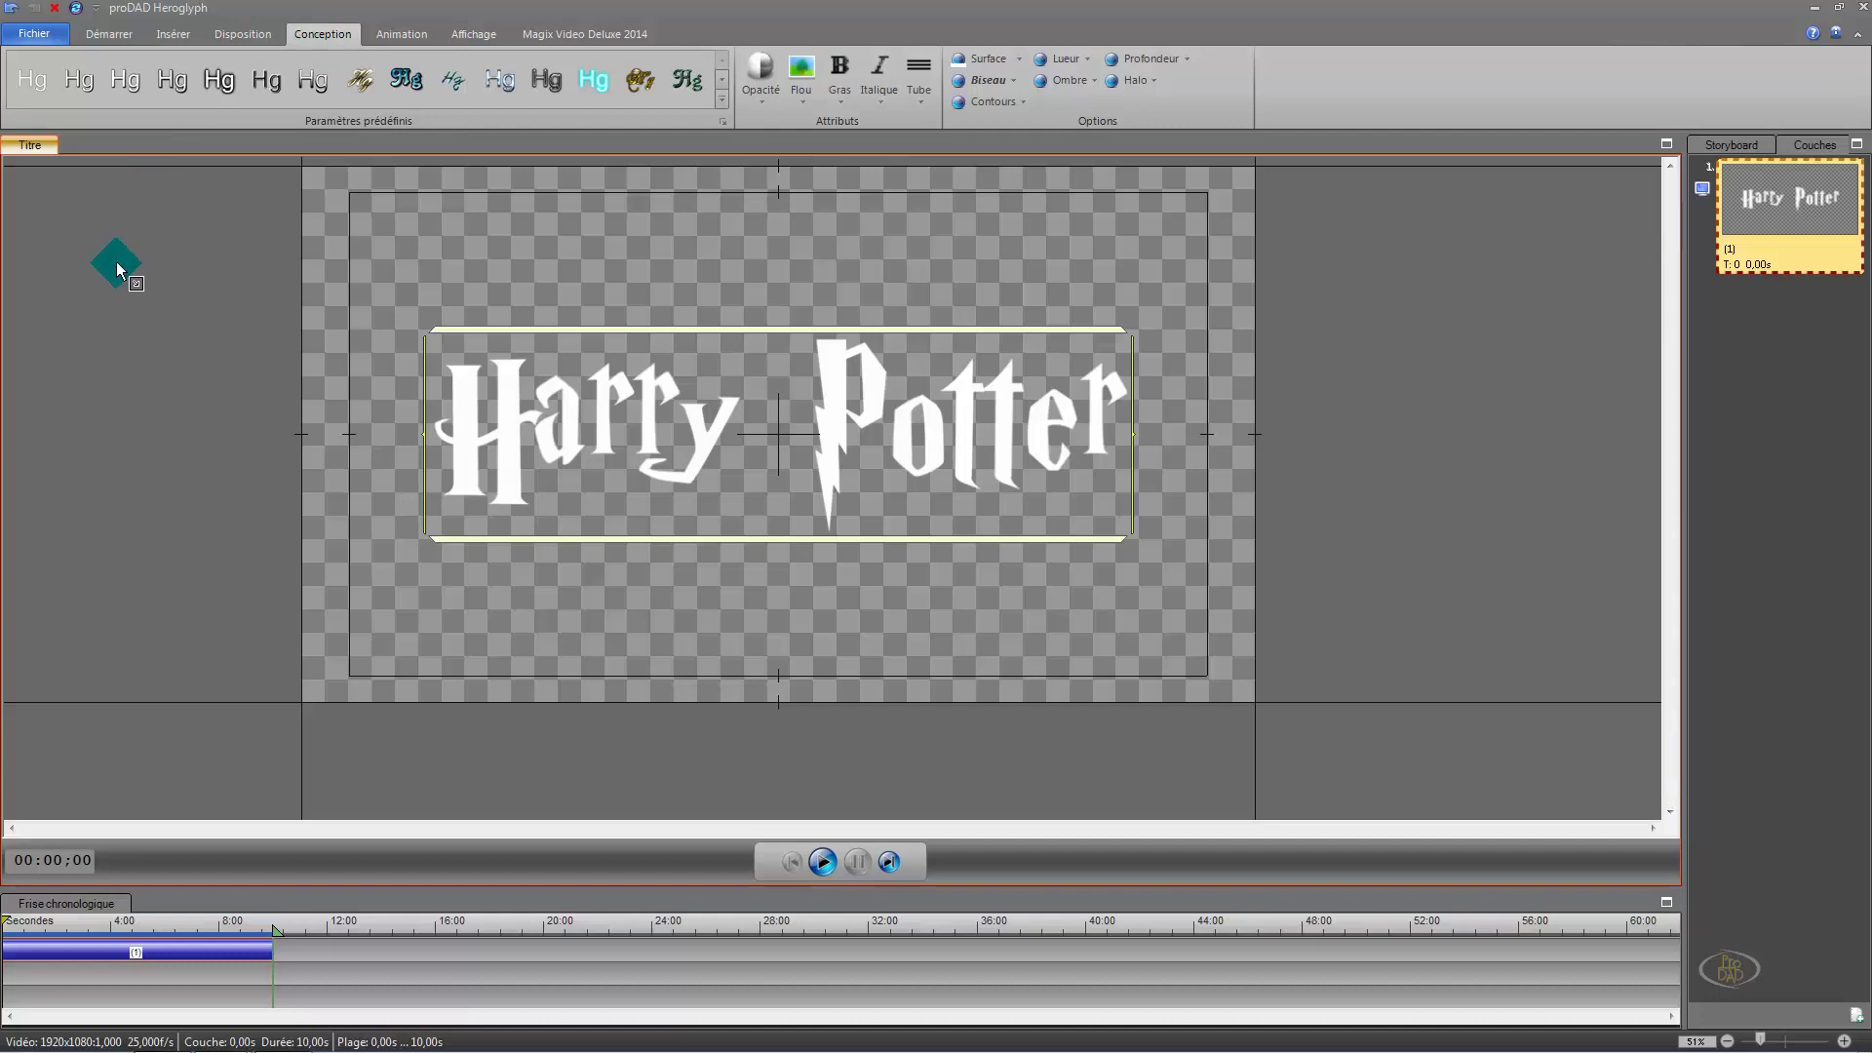
left_click(982, 60)
mouse_move(1024, 275)
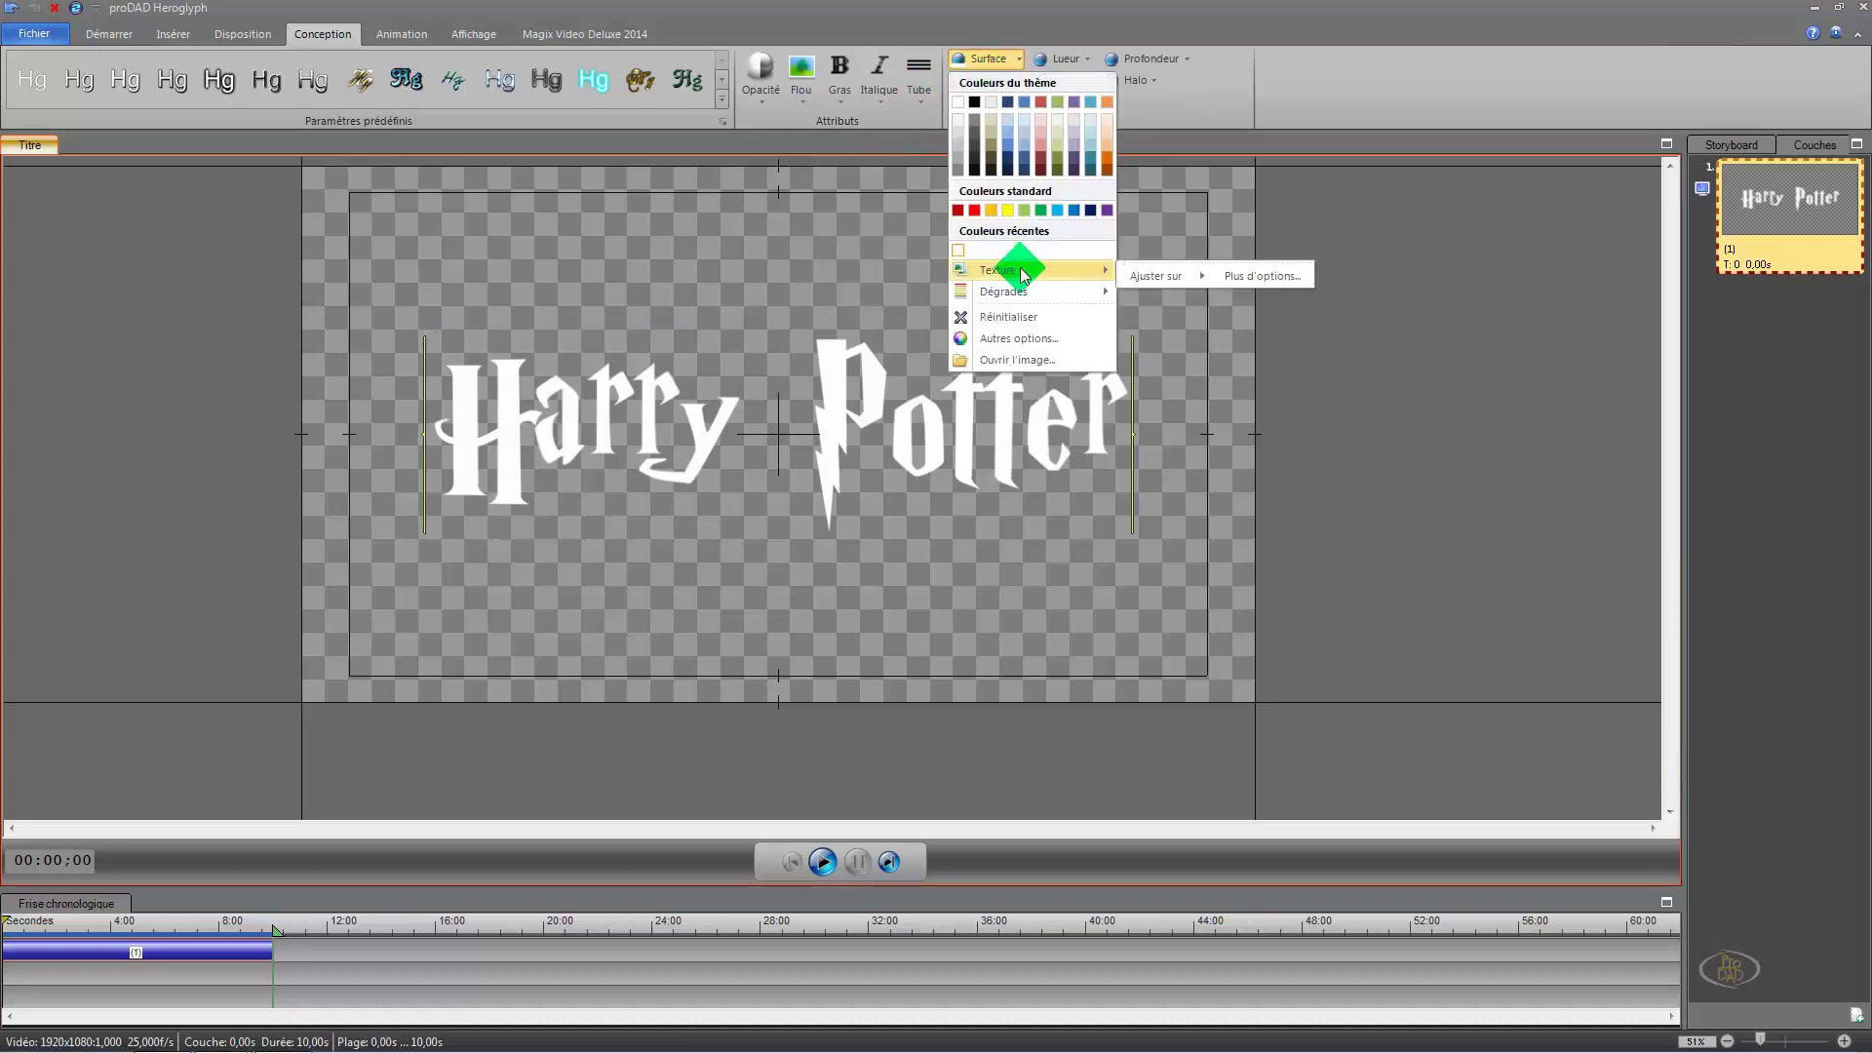
left_click(1262, 276)
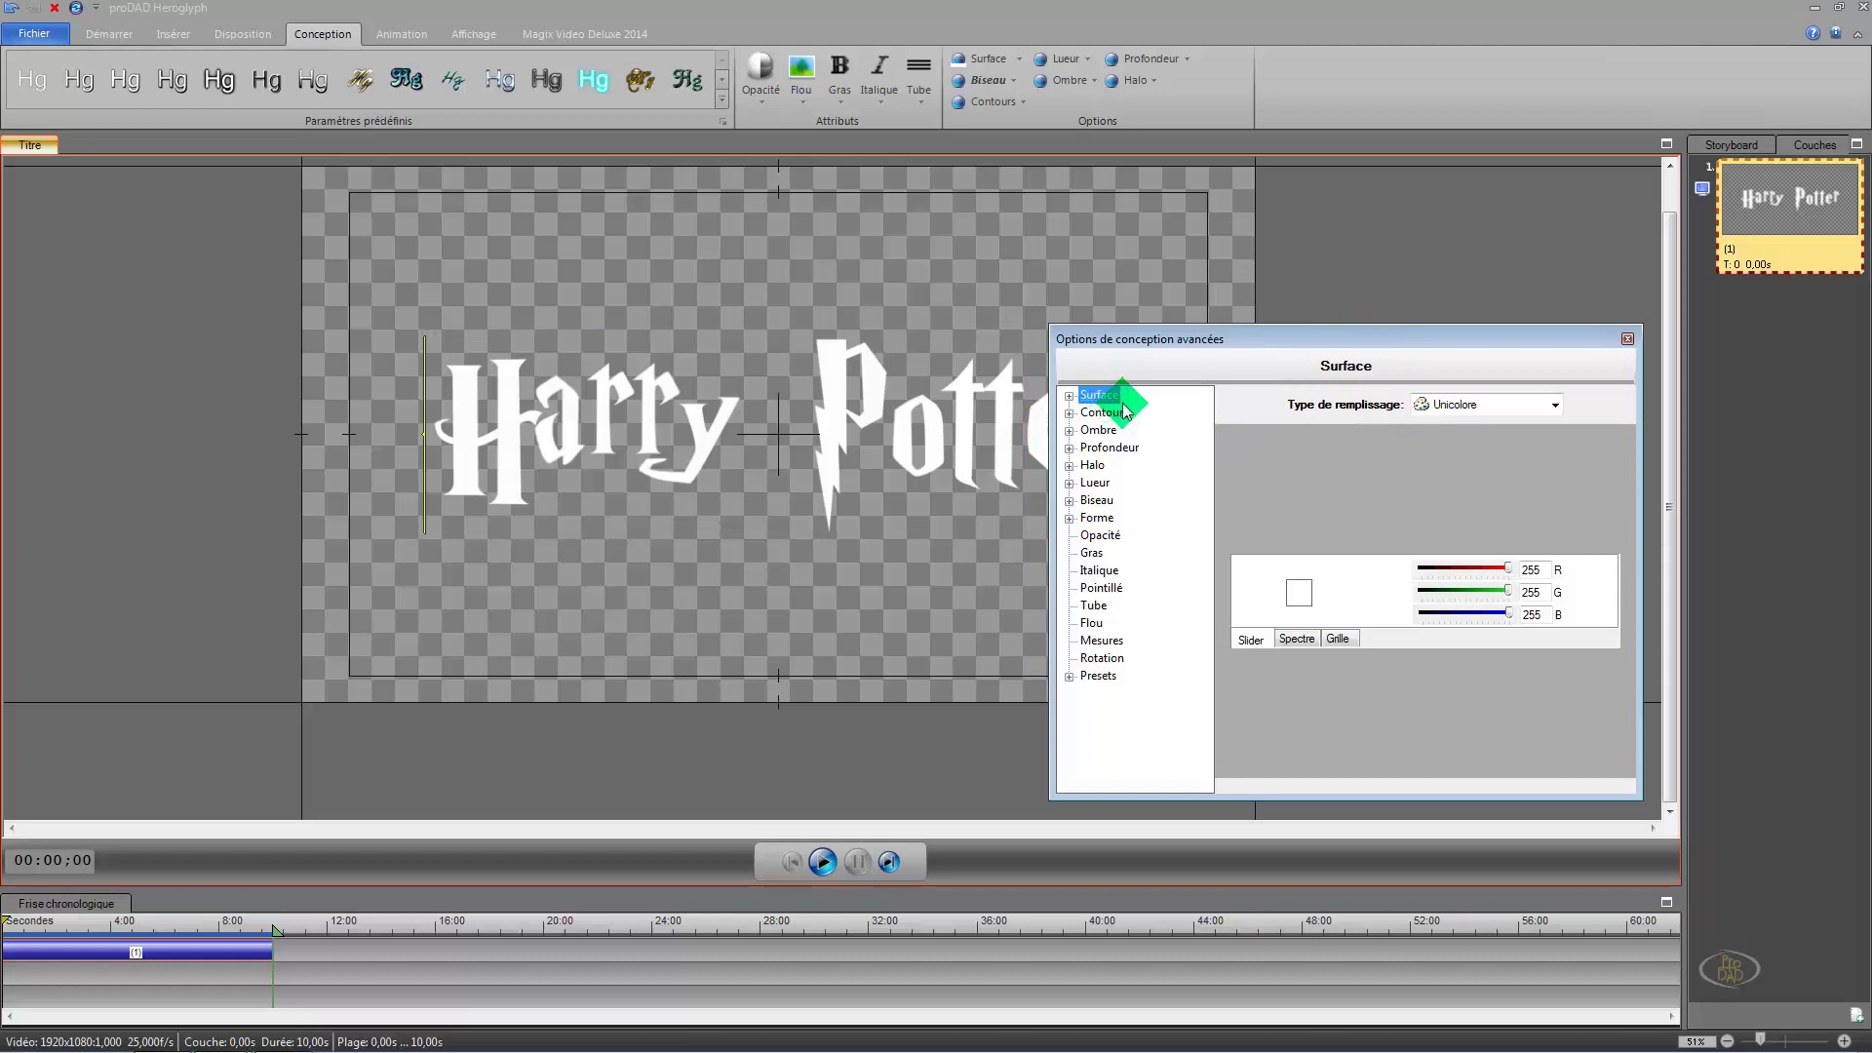
left_click(1557, 410)
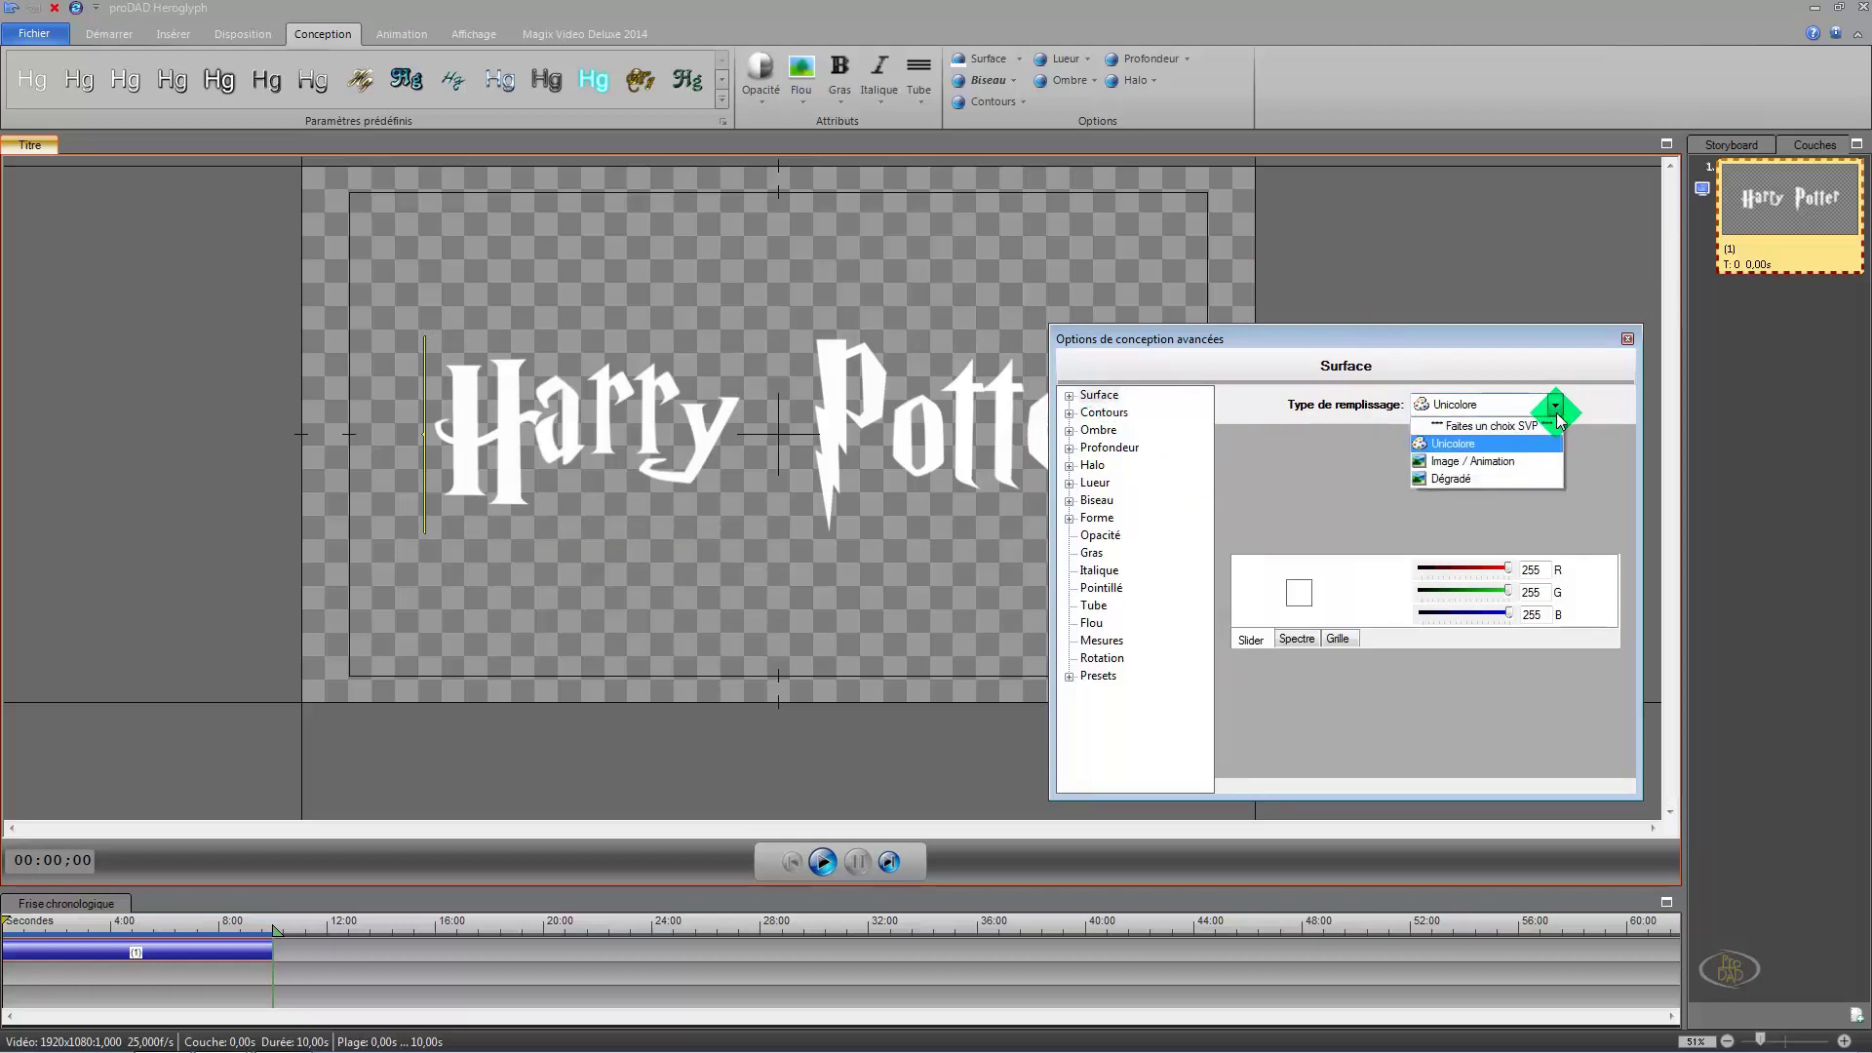
left_click(1532, 462)
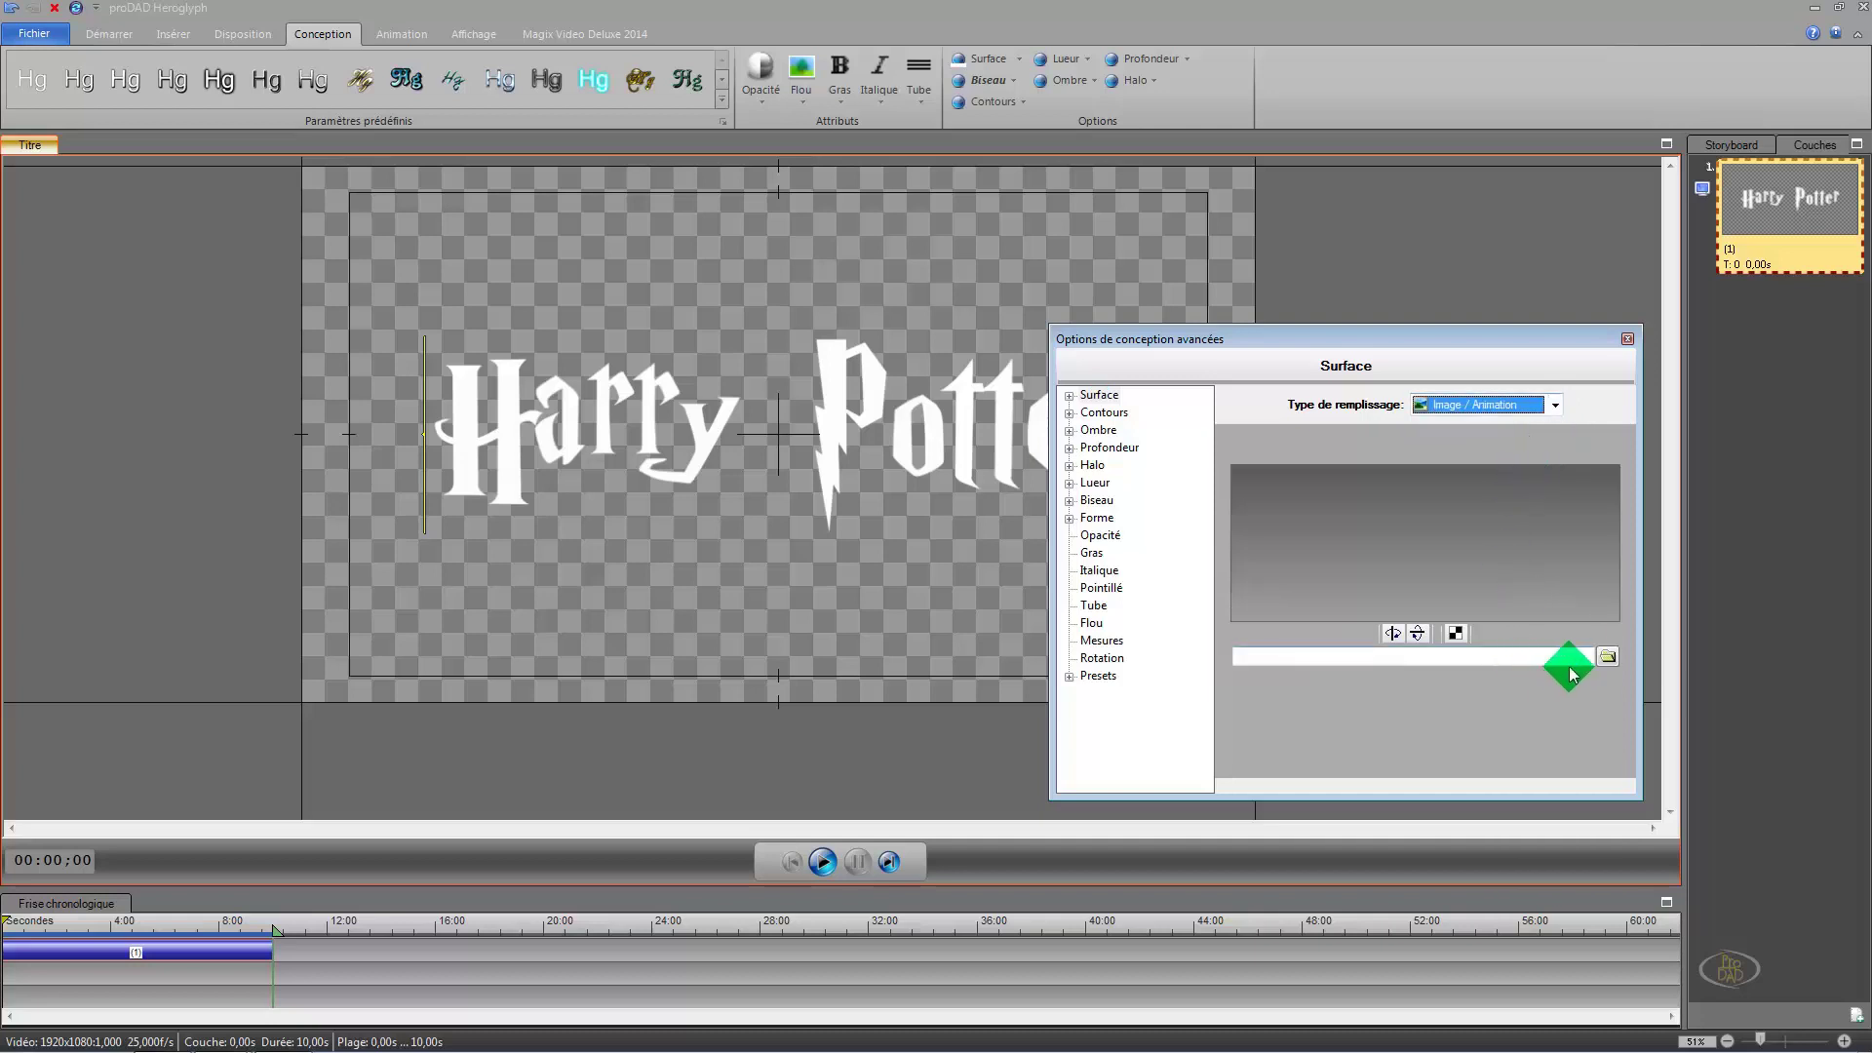
left_click(1558, 415)
left_click(1467, 429)
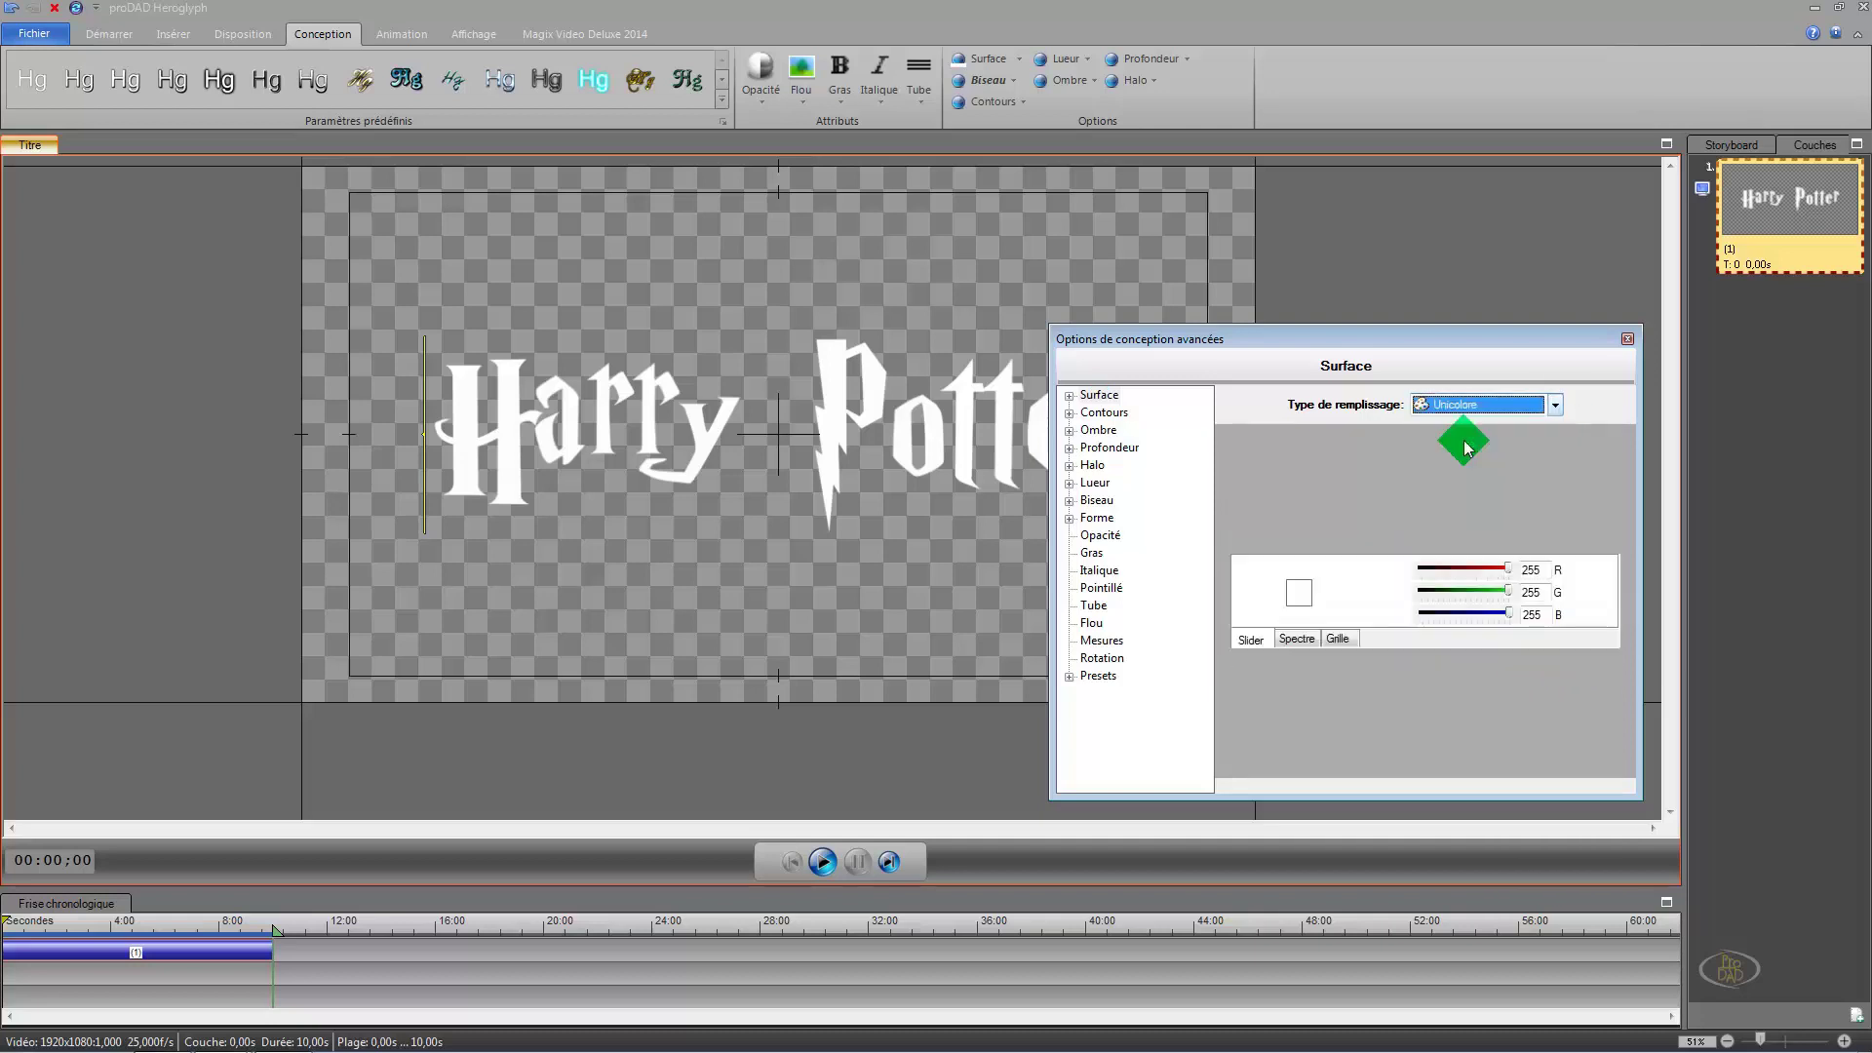
left_click(1557, 410)
left_click(1532, 462)
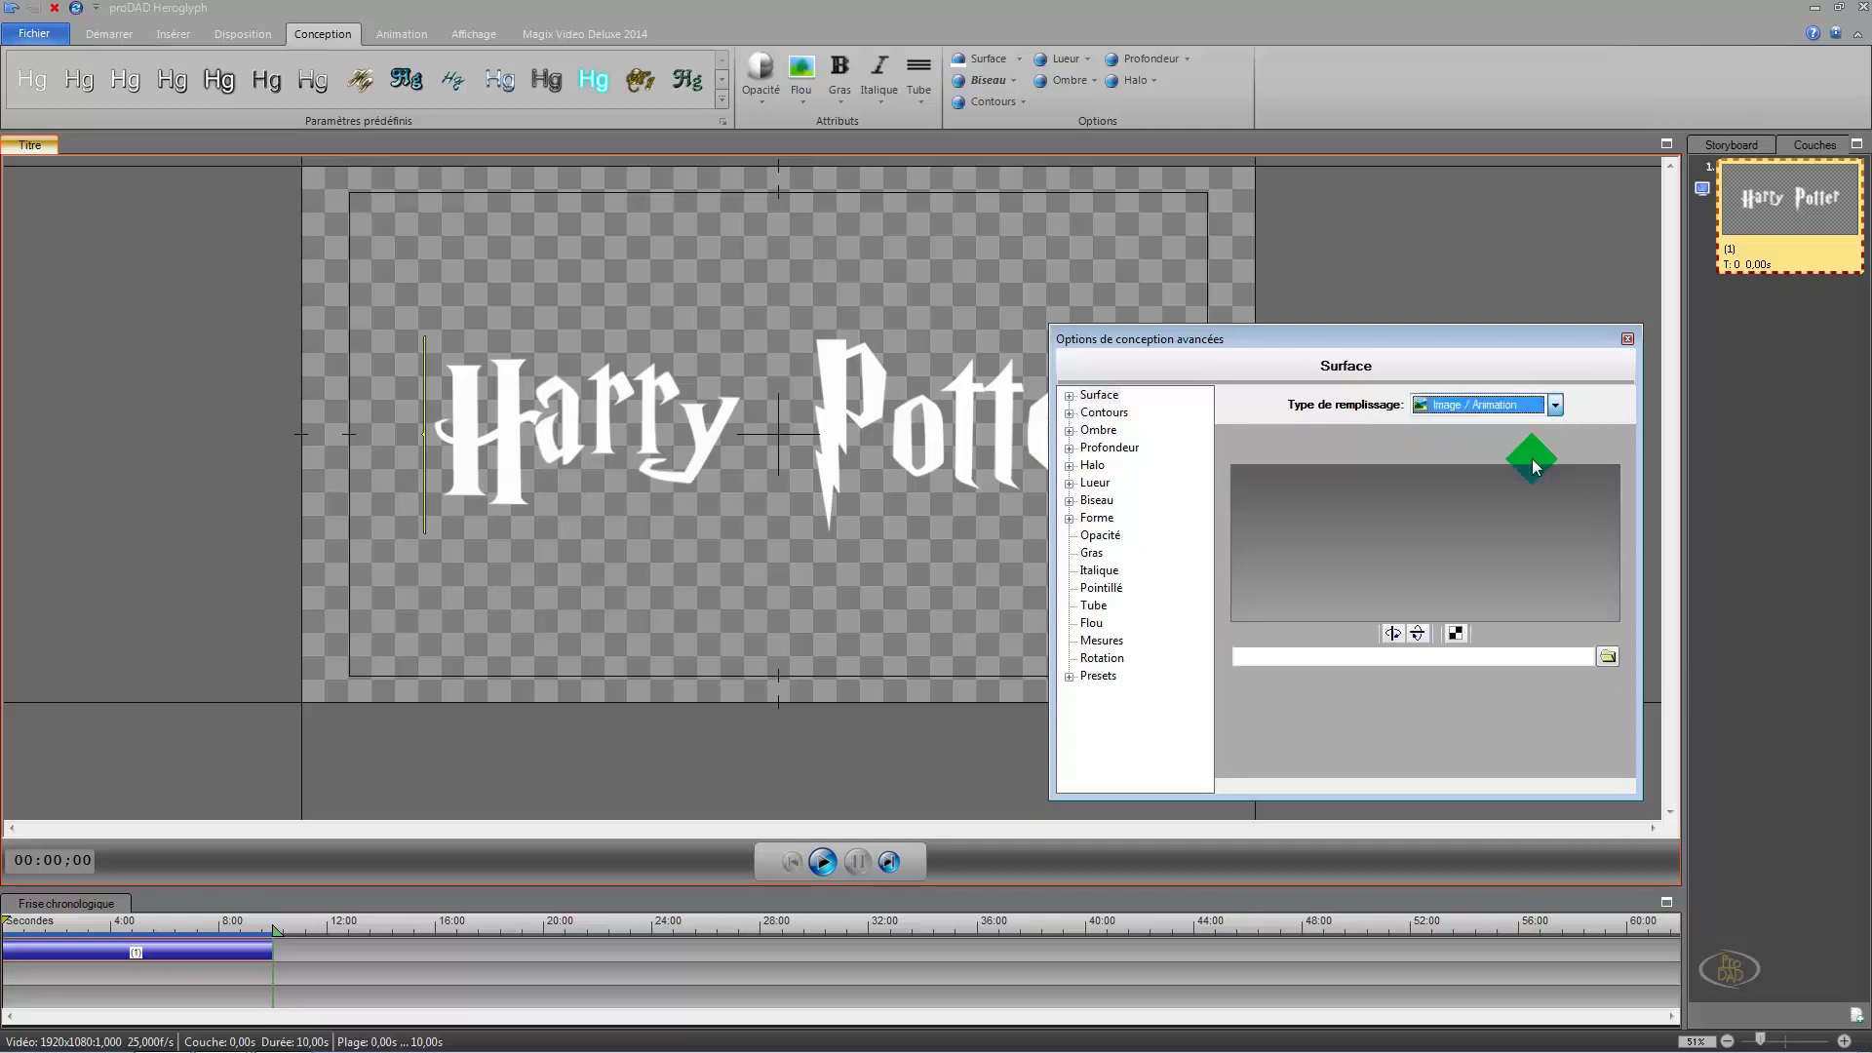
Step: Load MetalBare0074_1_L.jpg from the desktop folder PACK HARRY POTTER as the surface image and close the advanced design options
left_click(1607, 663)
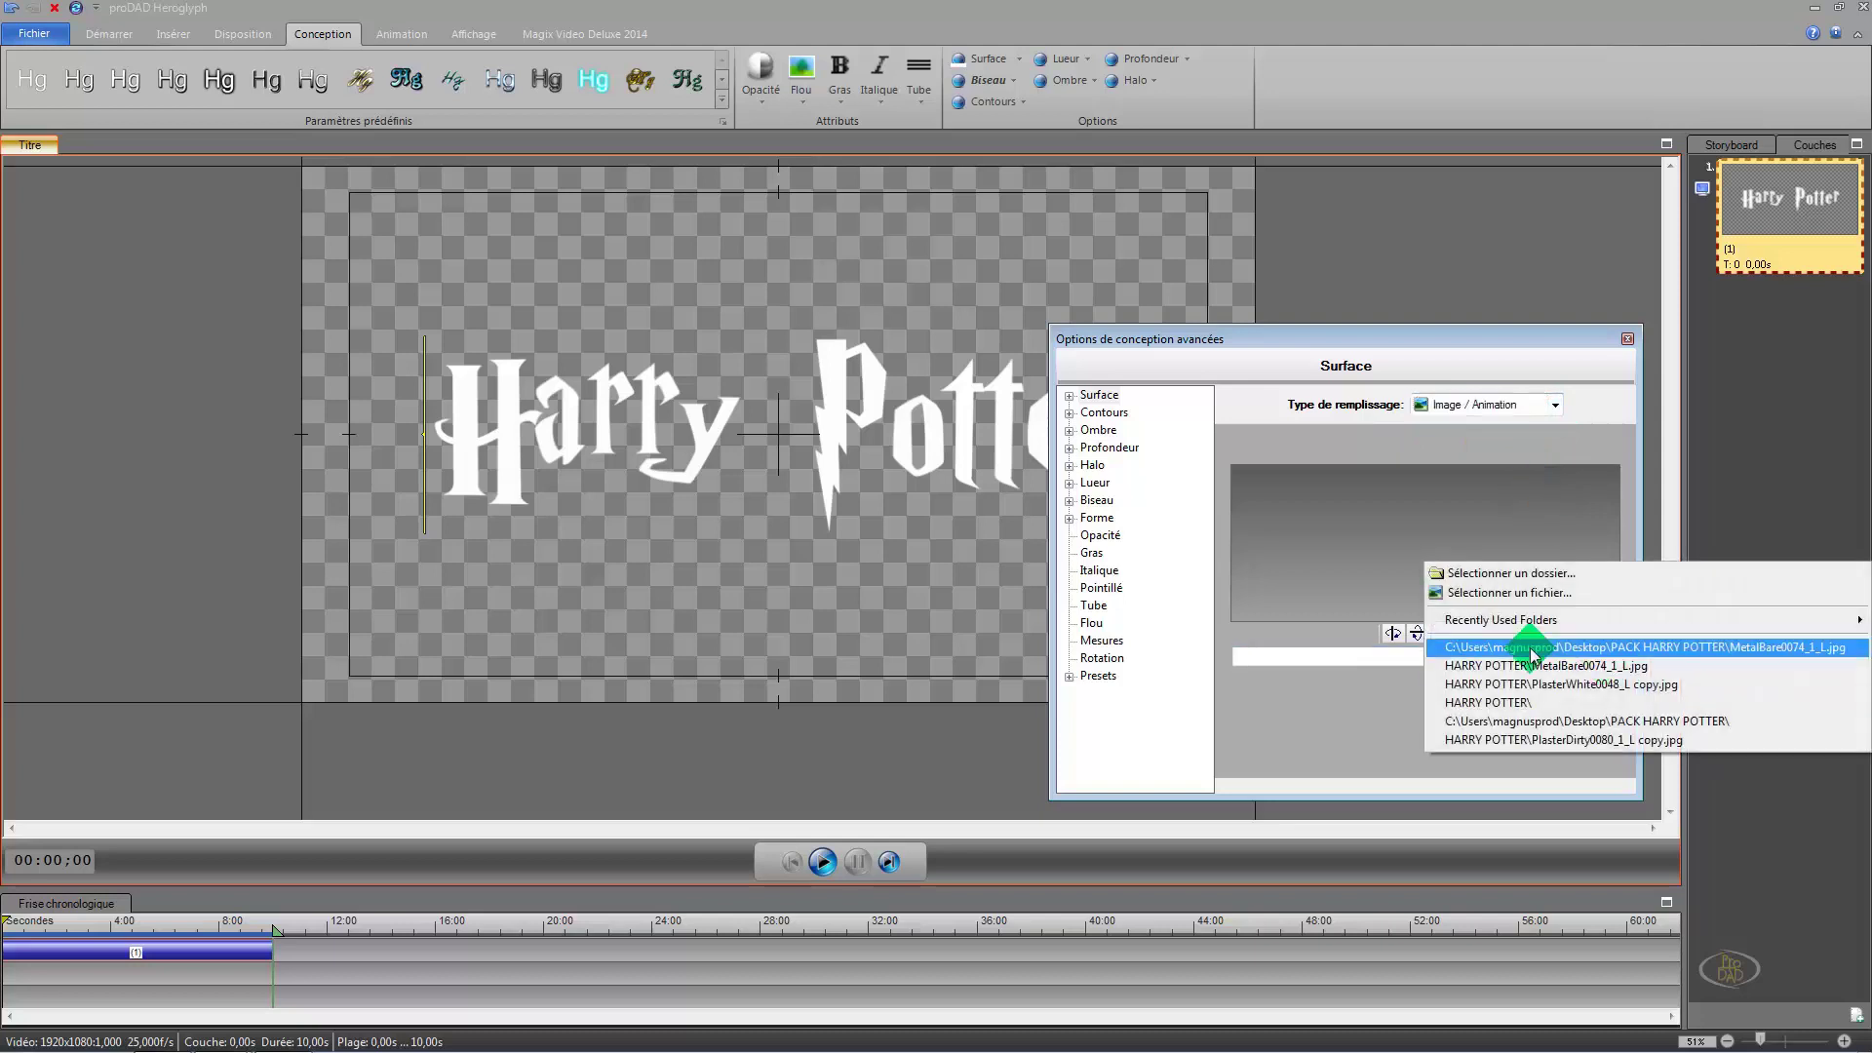
left_click(1499, 594)
left_click(1010, 482)
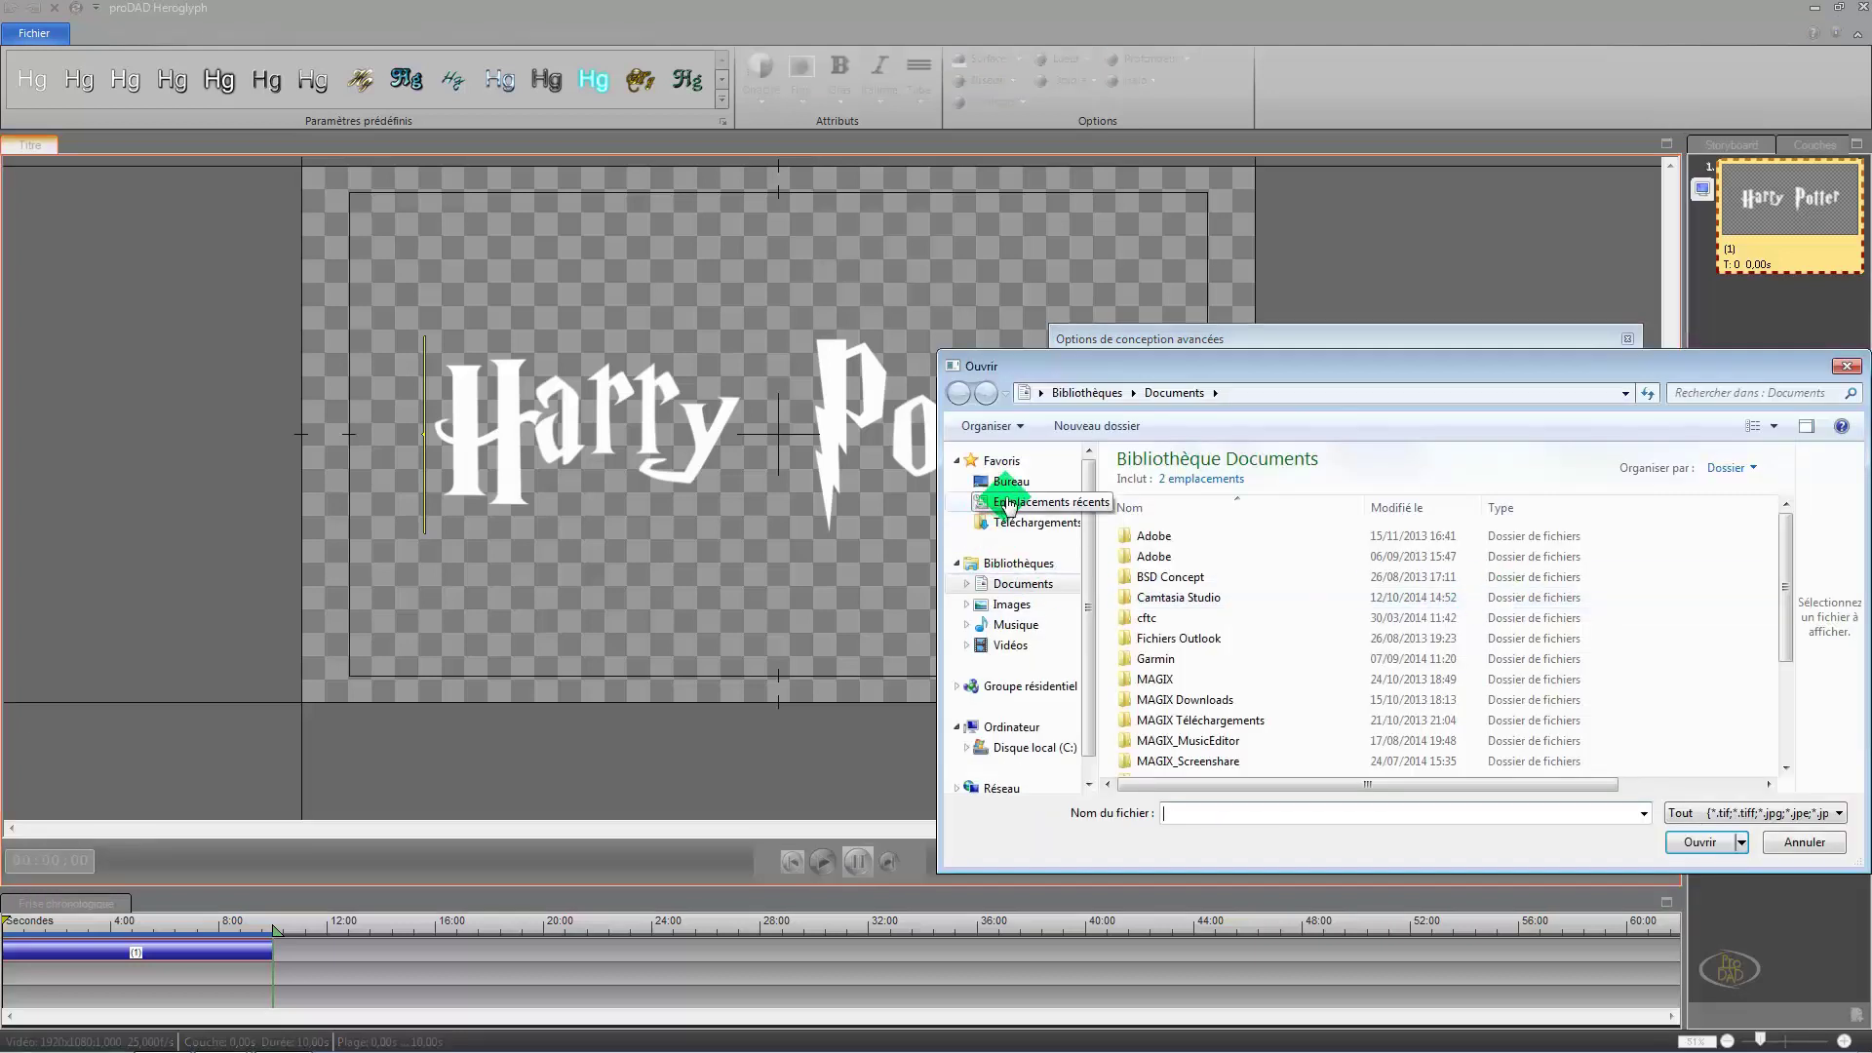
left_click(1155, 608)
double_click(1198, 559)
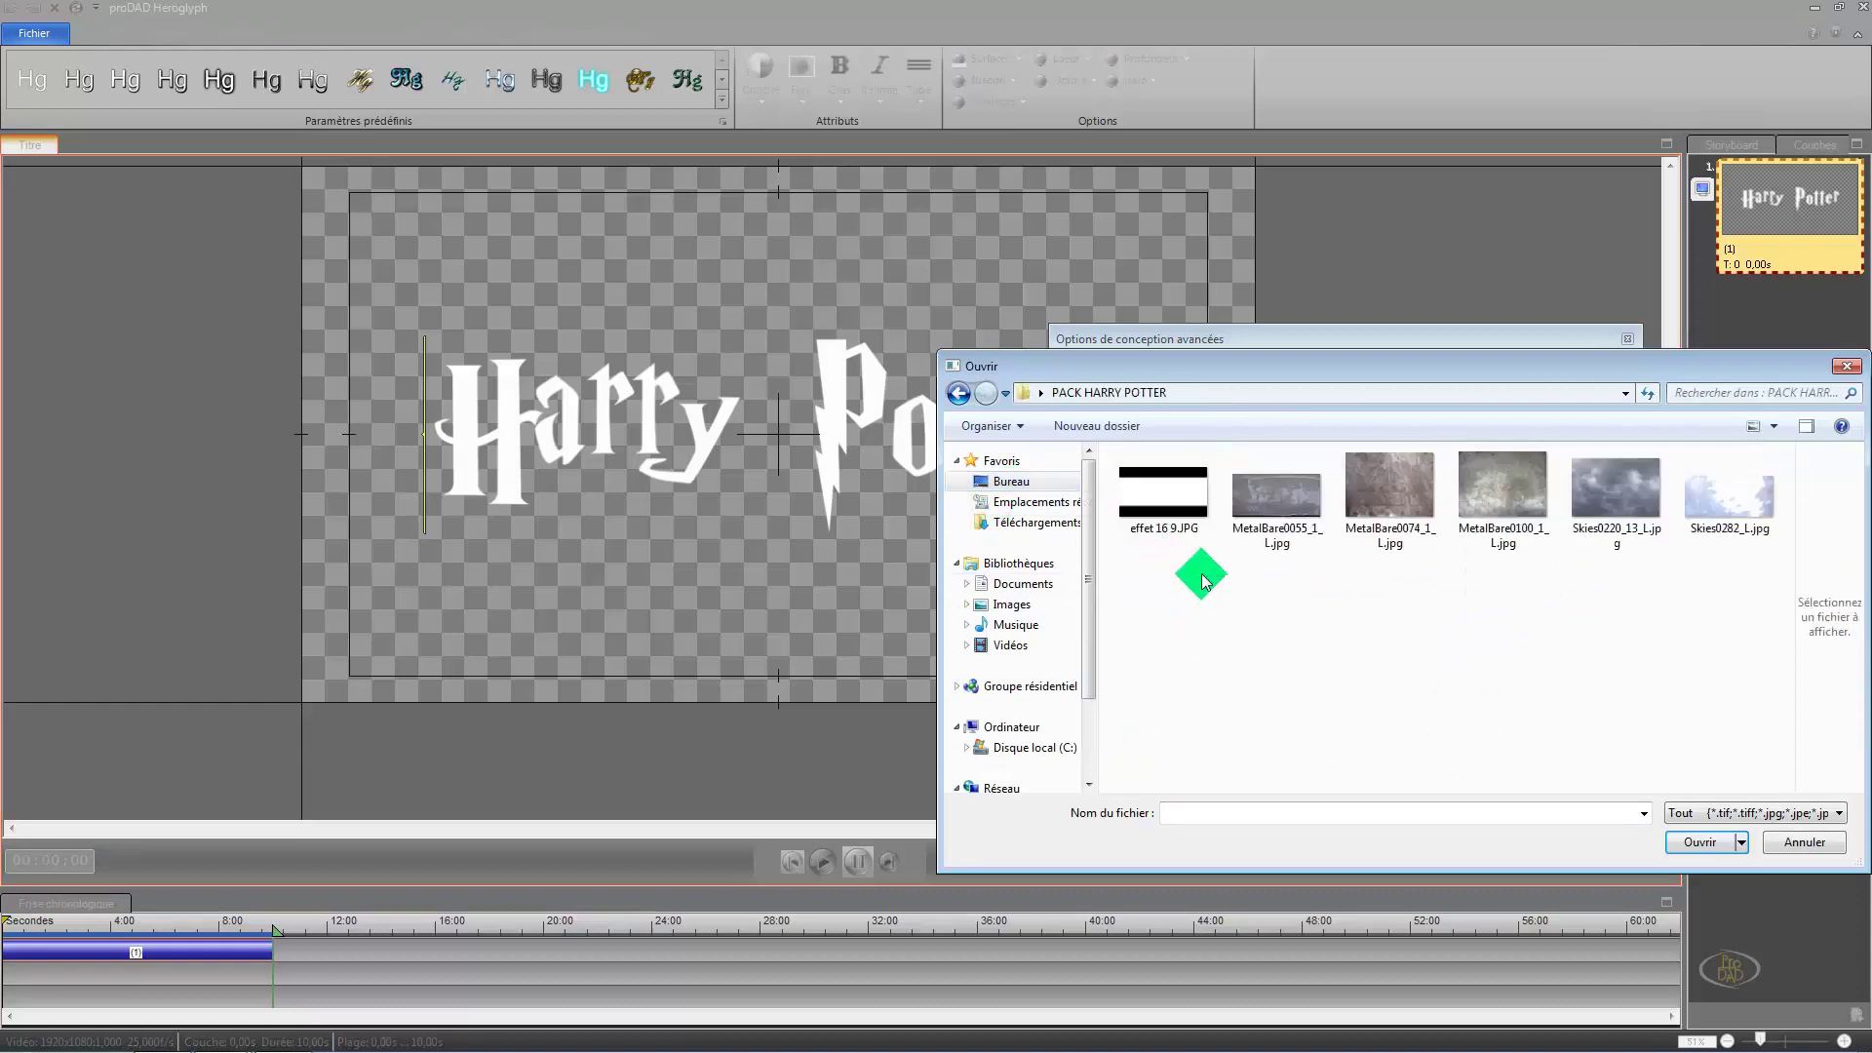
left_click(1402, 503)
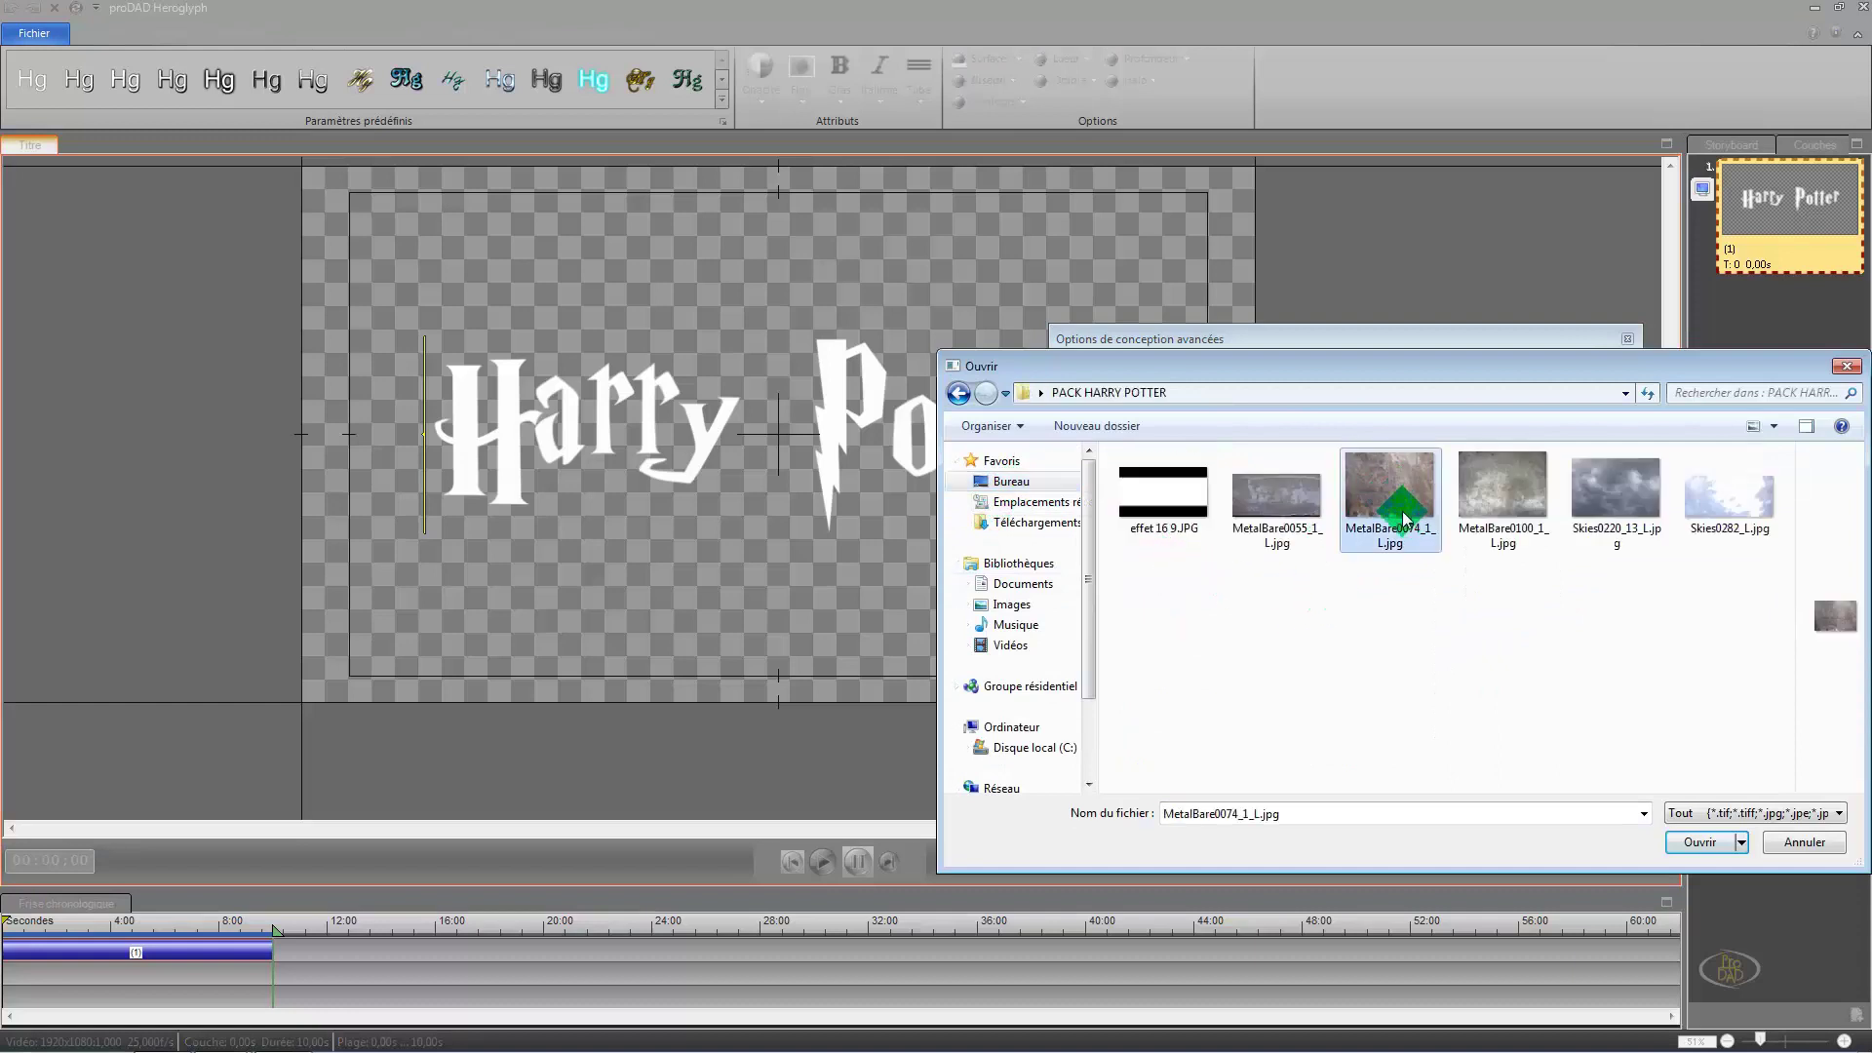
left_click(1700, 841)
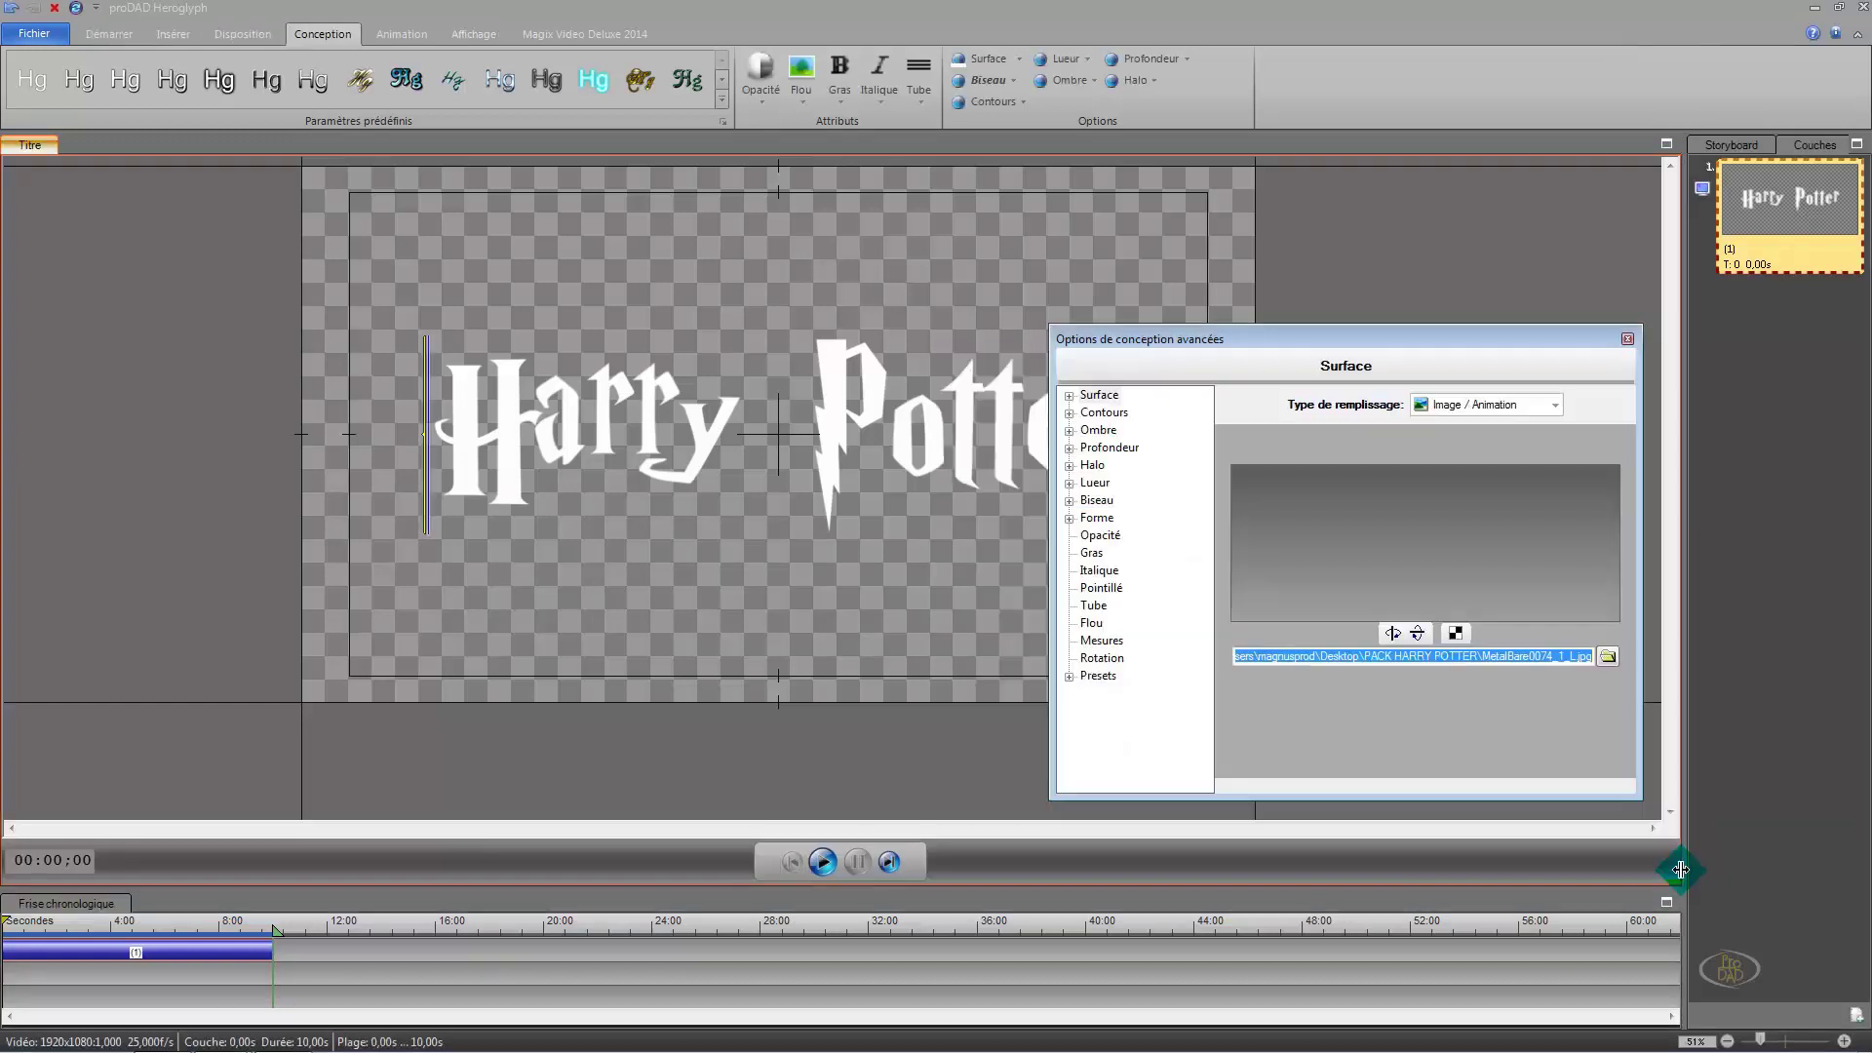
left_click(1628, 339)
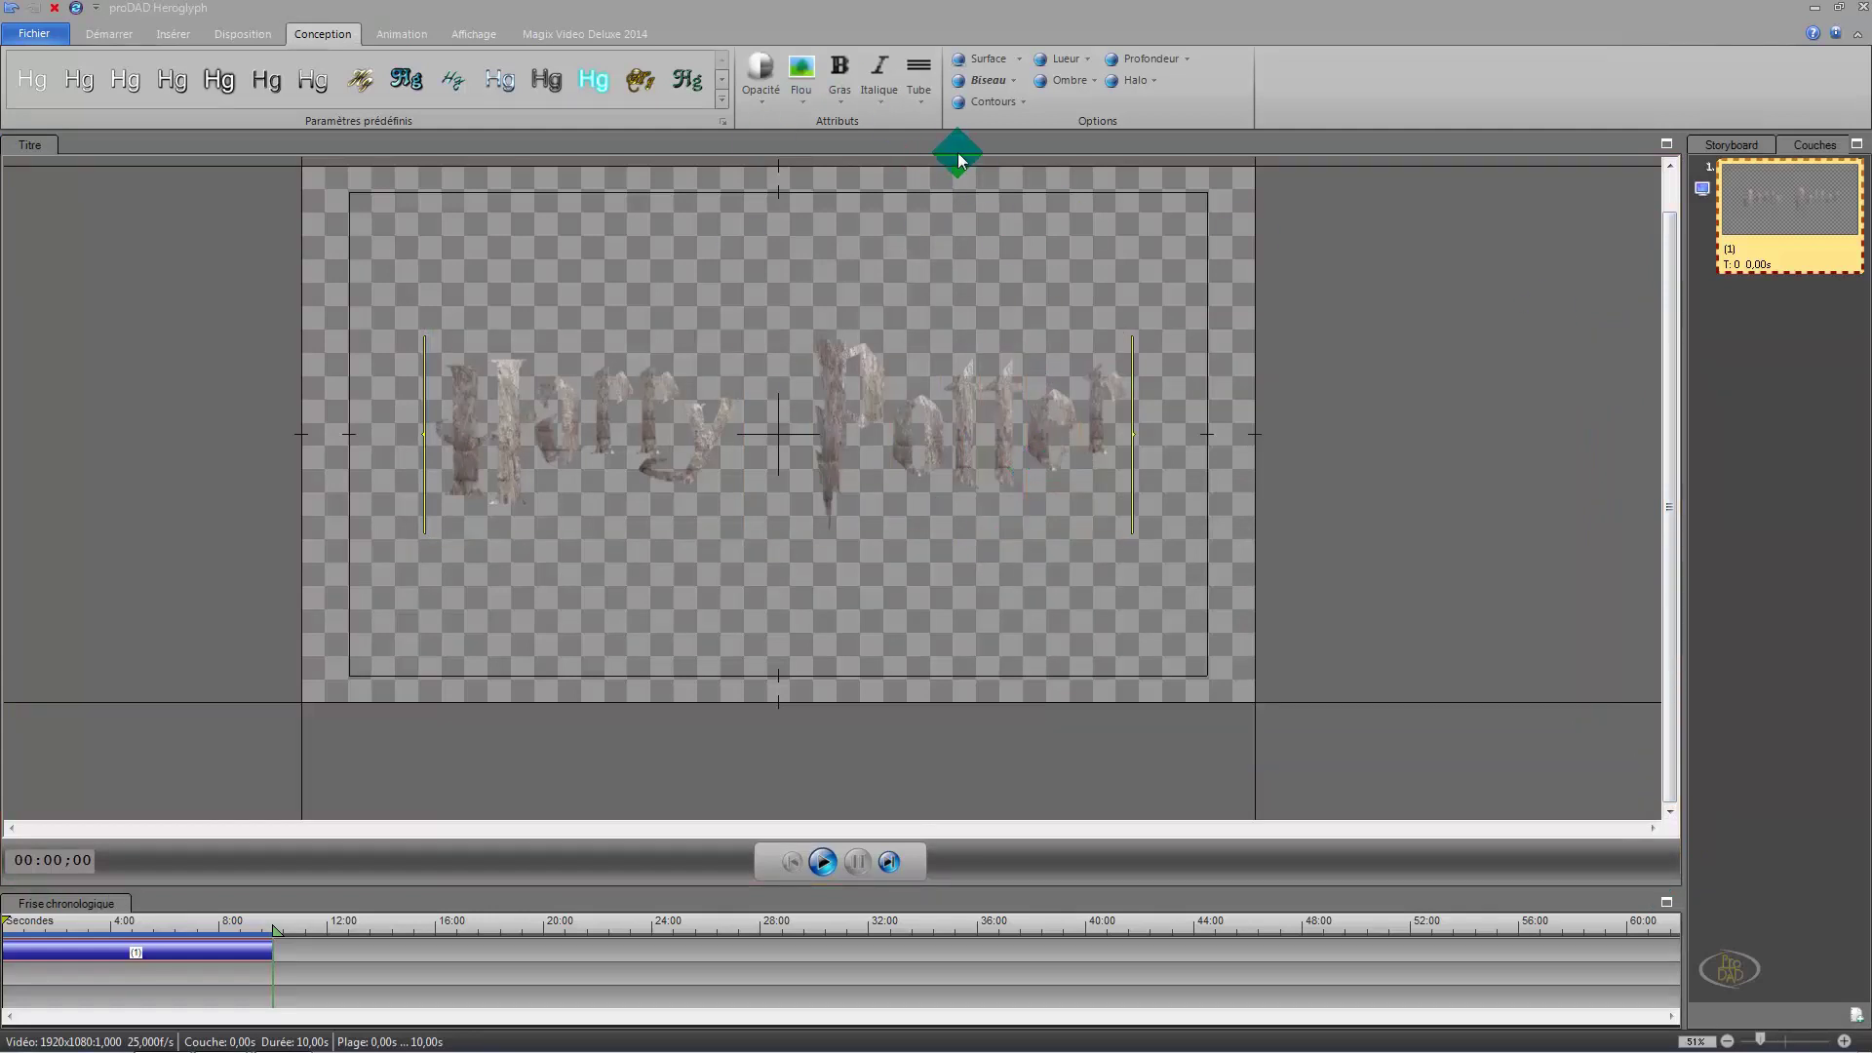
Step: Set the title's boldness to 3.0 and apply a bevel preset to the lettering
left_click(837, 78)
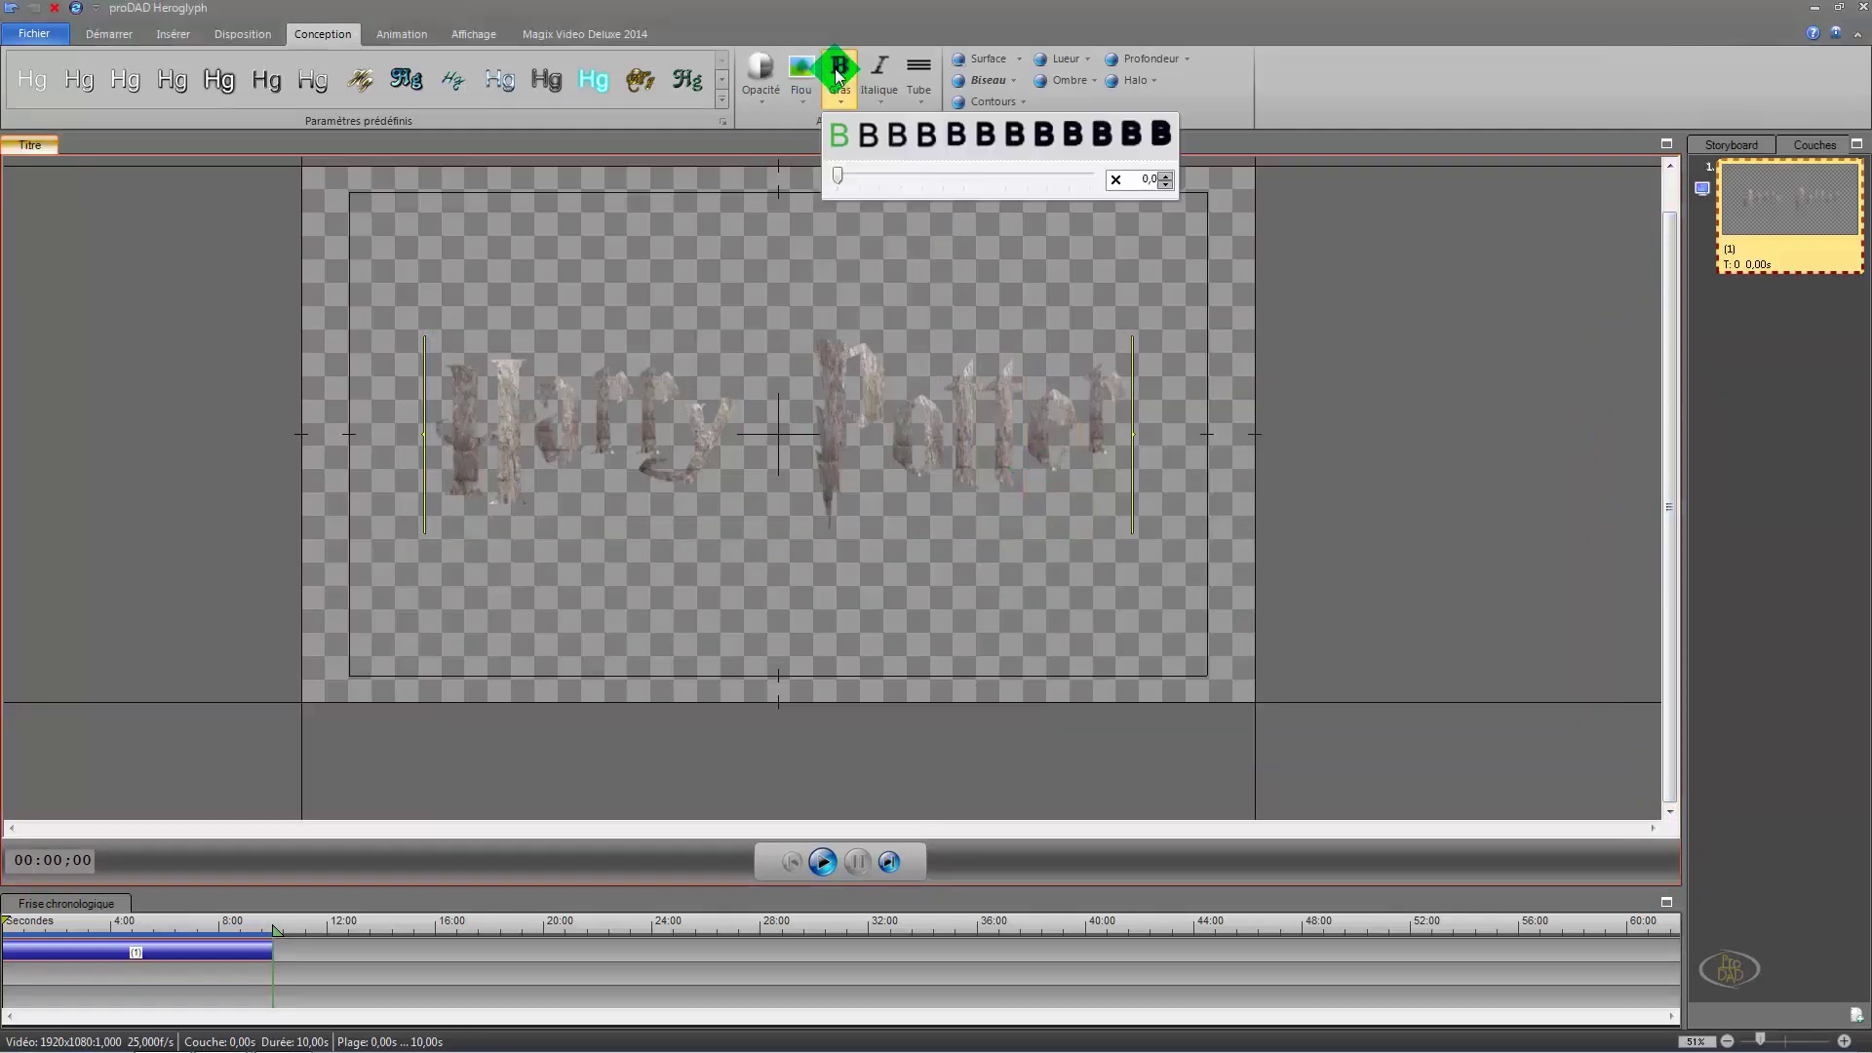
left_click(927, 144)
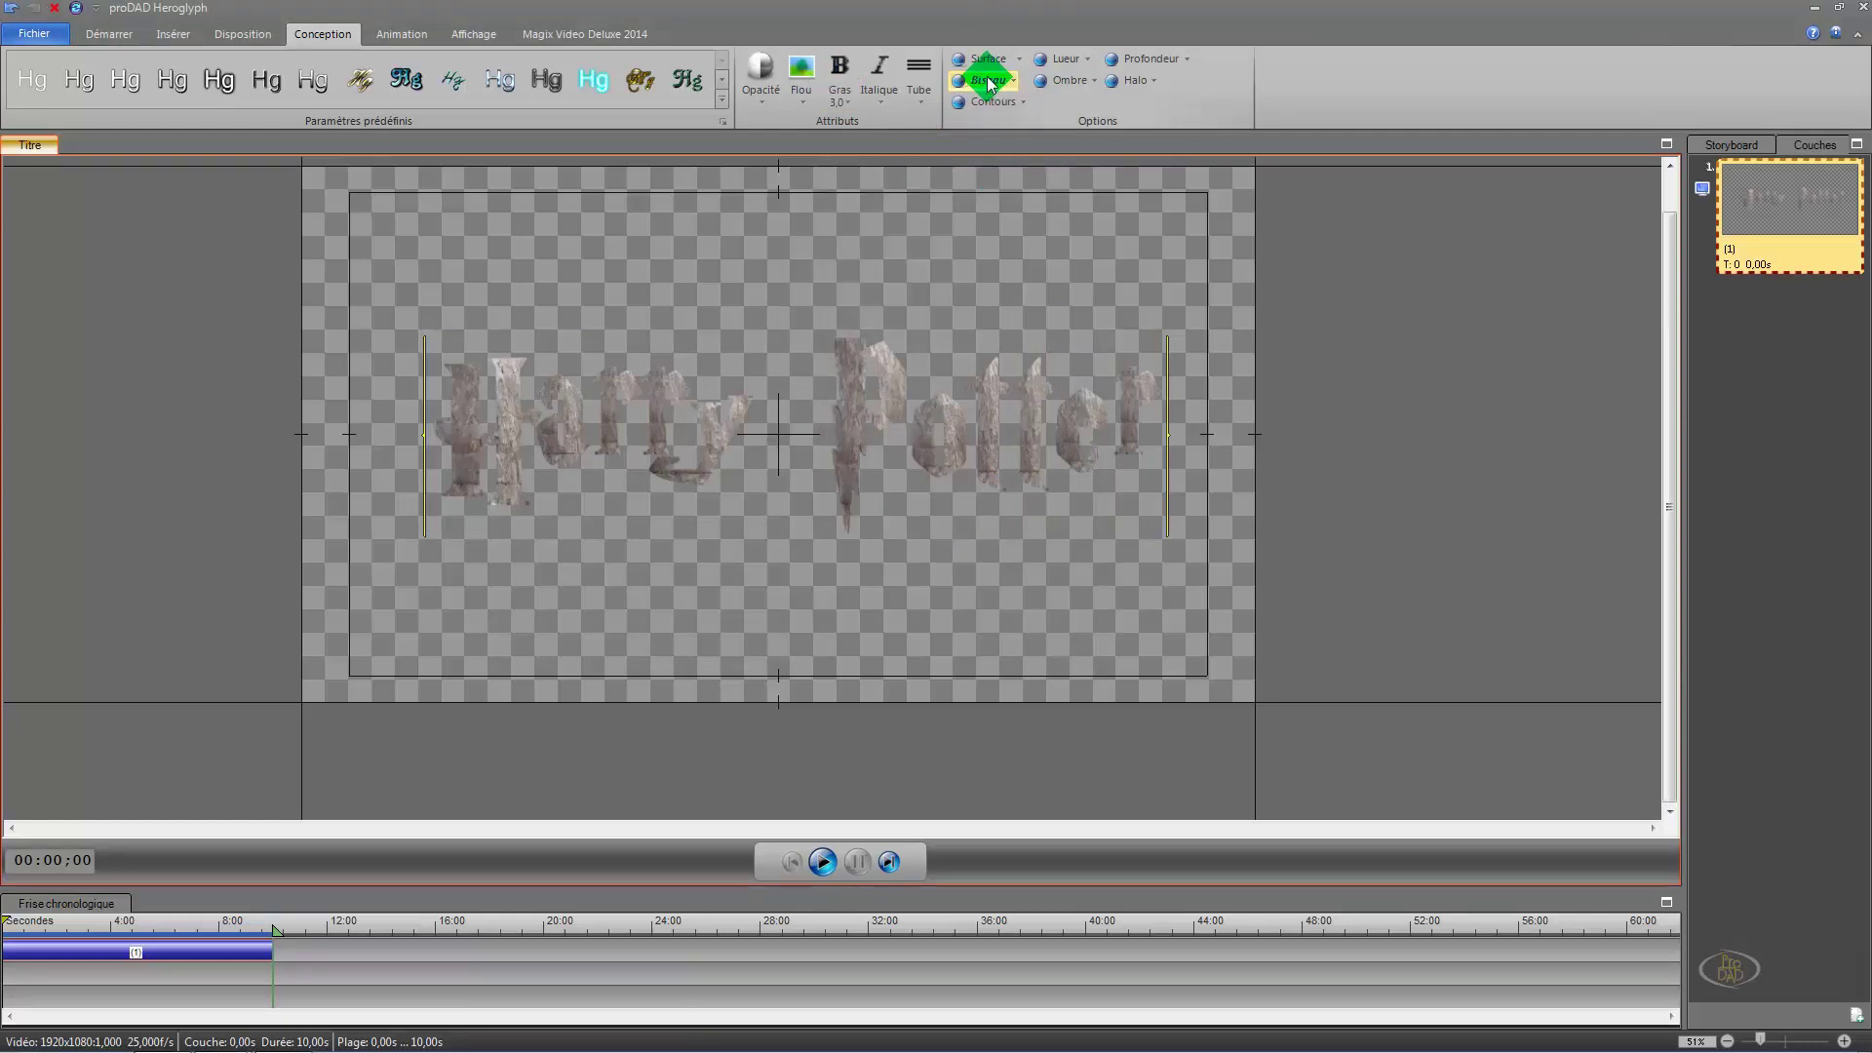
left_click(991, 84)
left_click(1043, 139)
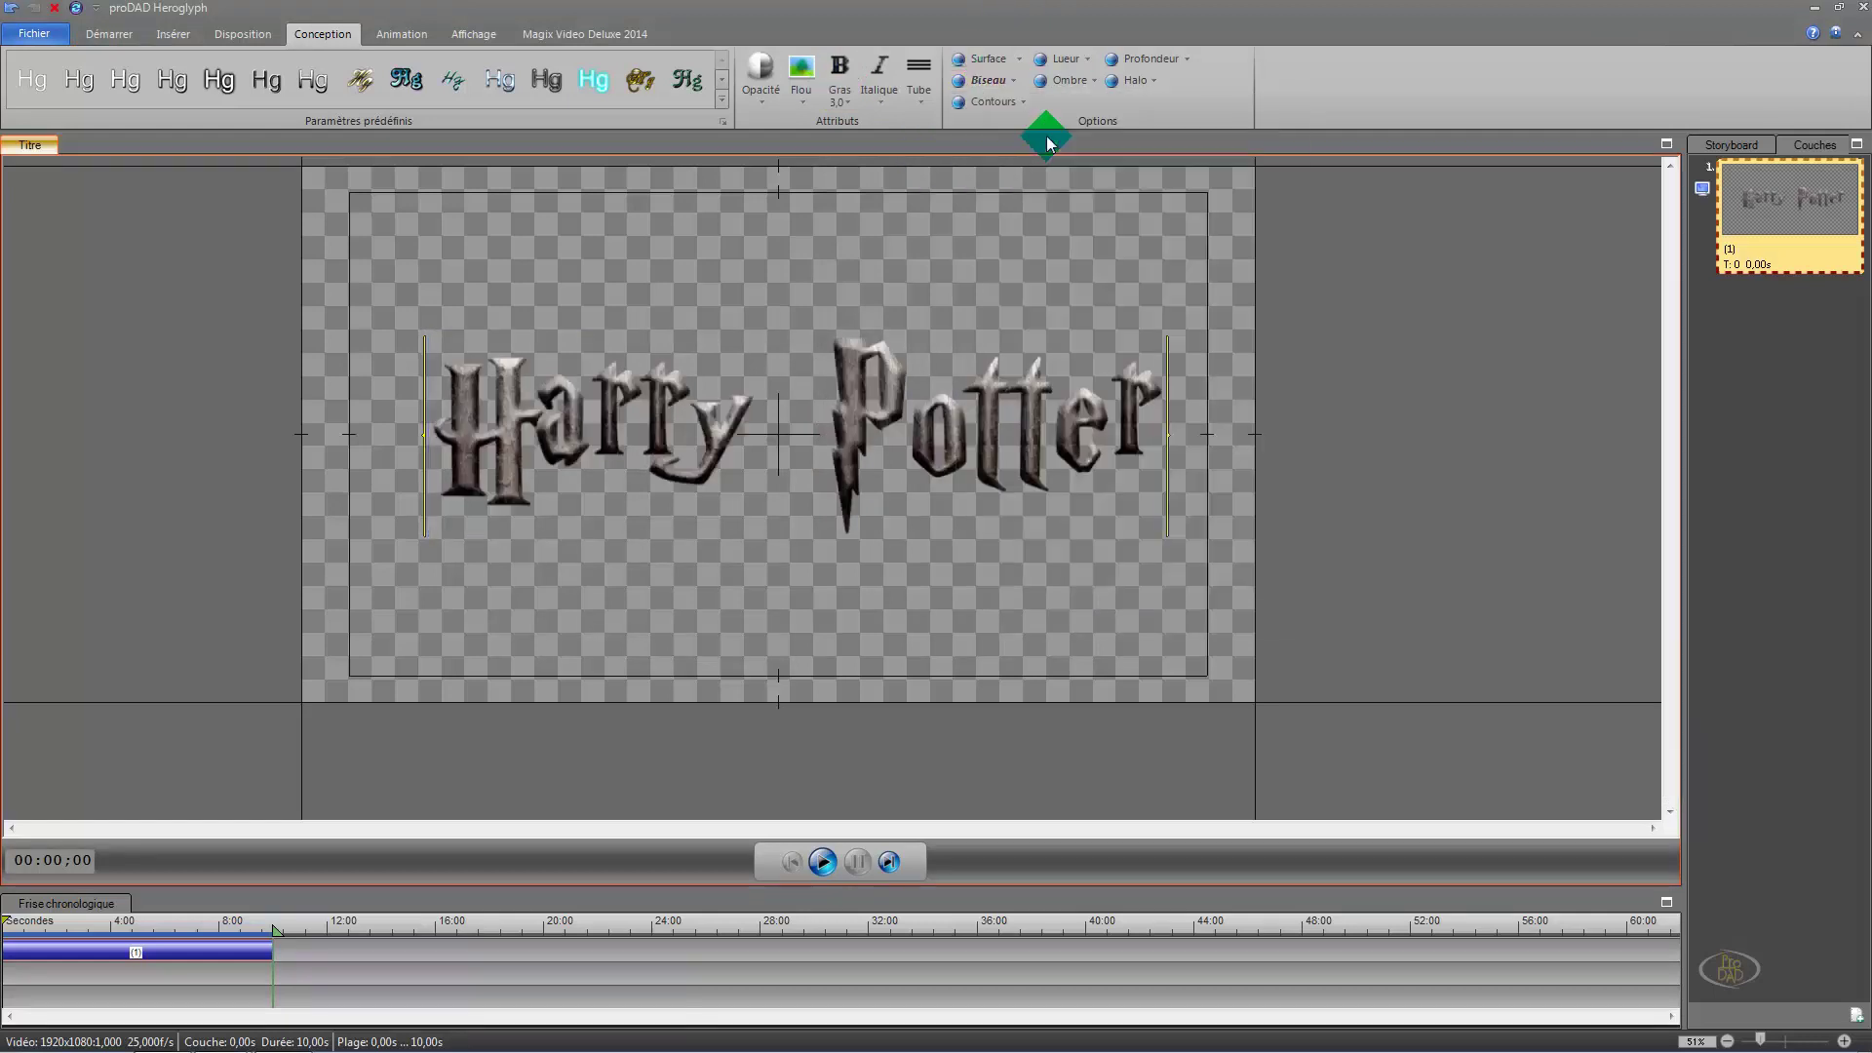
Step: Apply the fourth Normal contour preset and the second Dur shadow preset to the title
left_click(1012, 102)
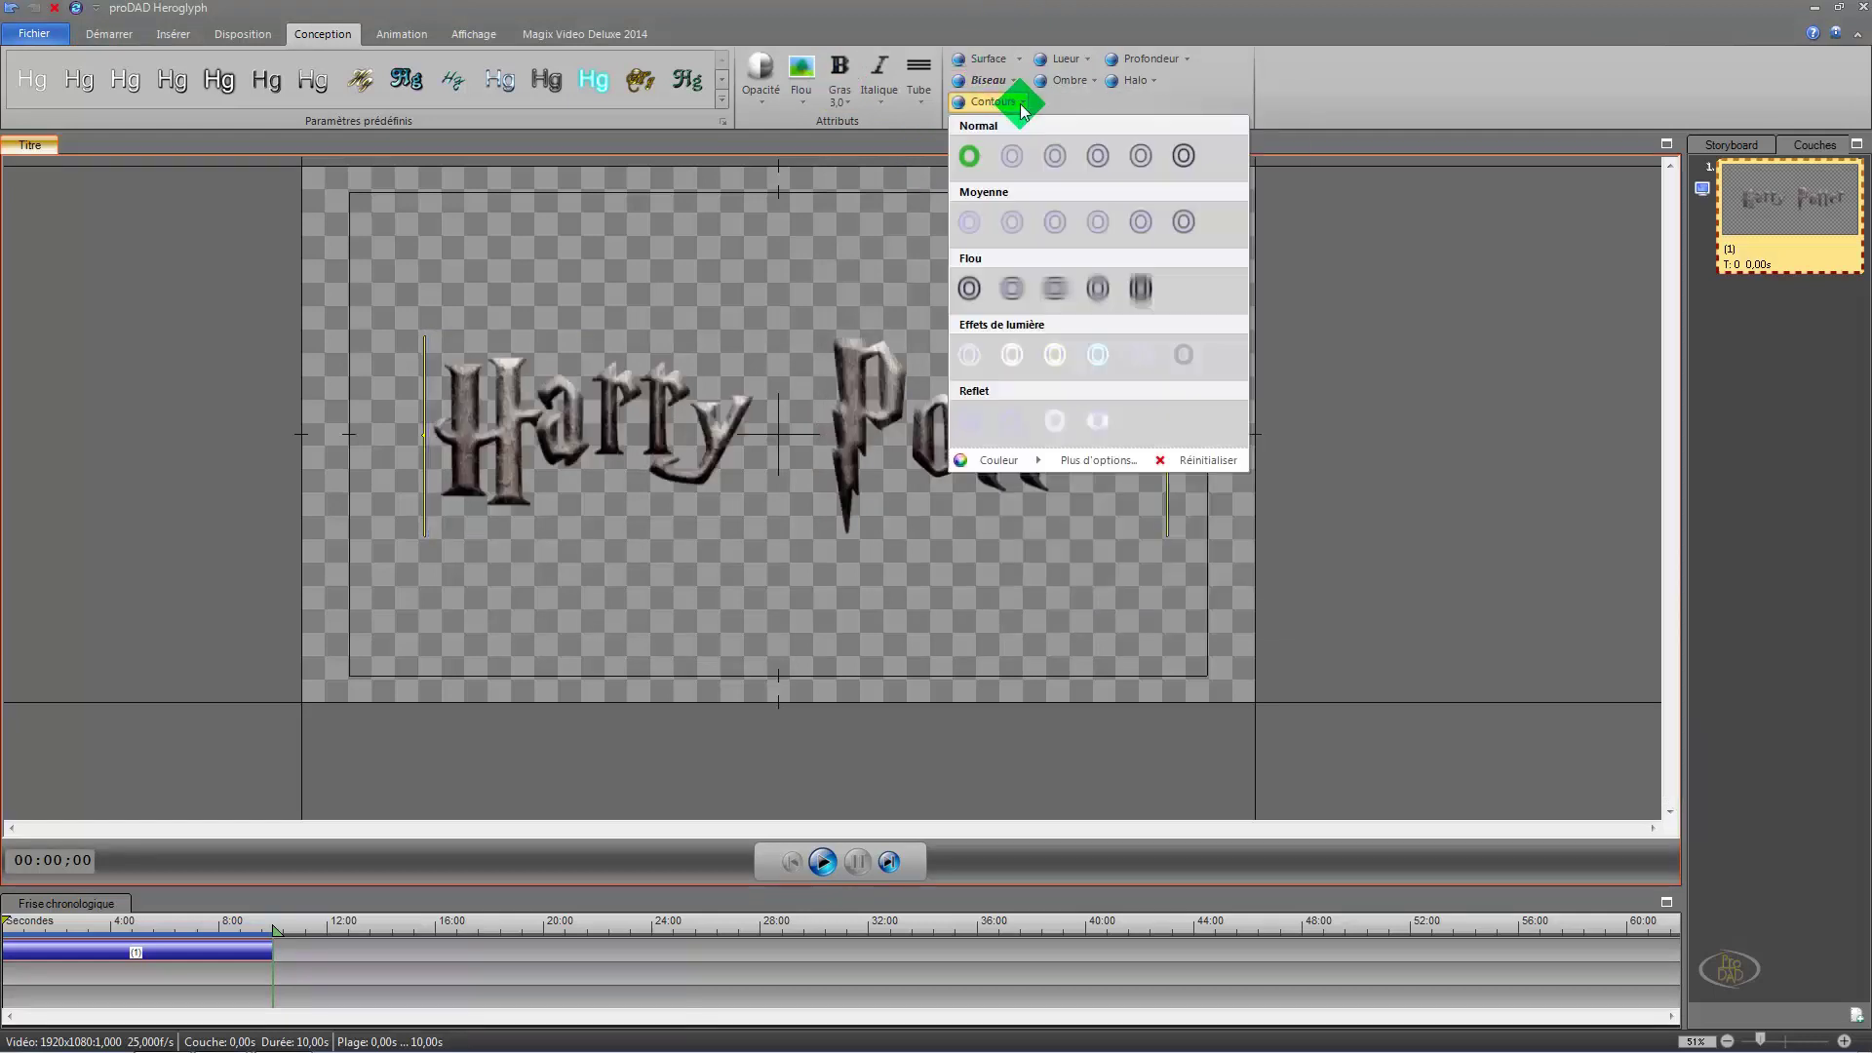
left_click(1101, 158)
left_click(1074, 84)
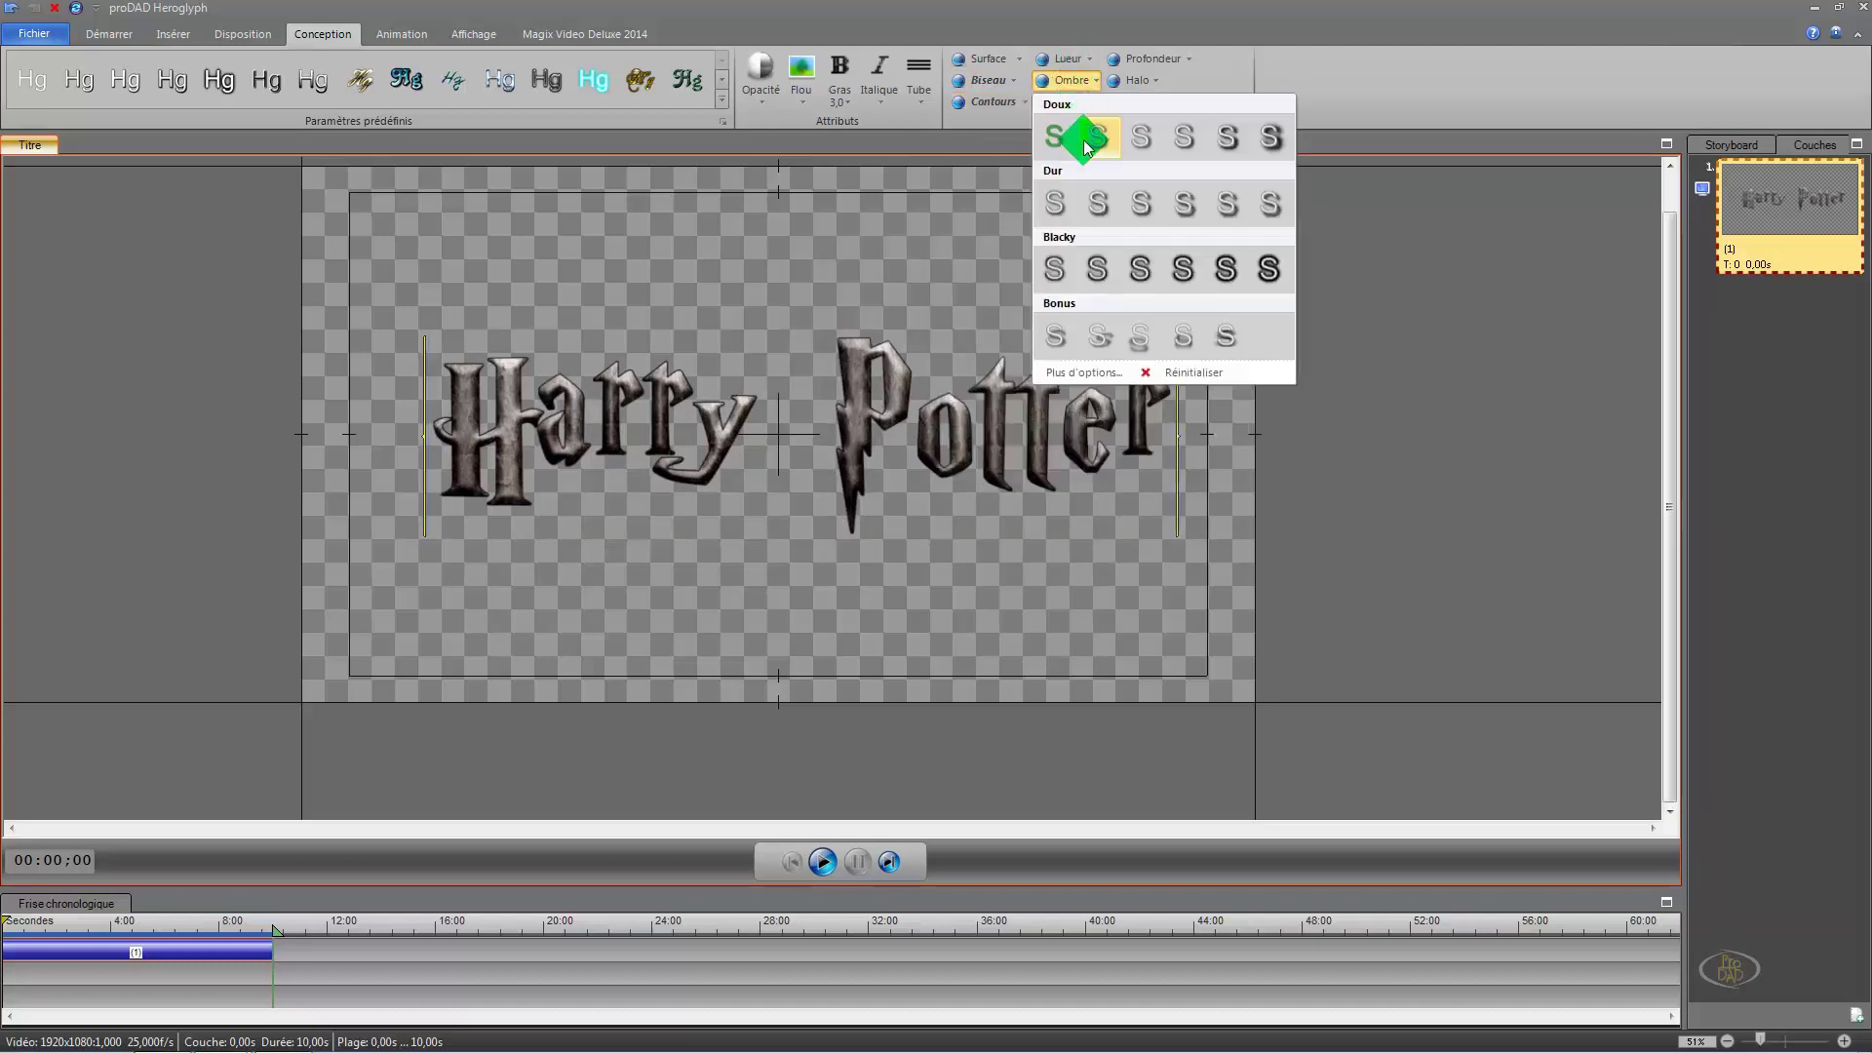
left_click(1101, 207)
Step: Apply a depth (Profondeur) preset to the title lettering
left_click(1156, 58)
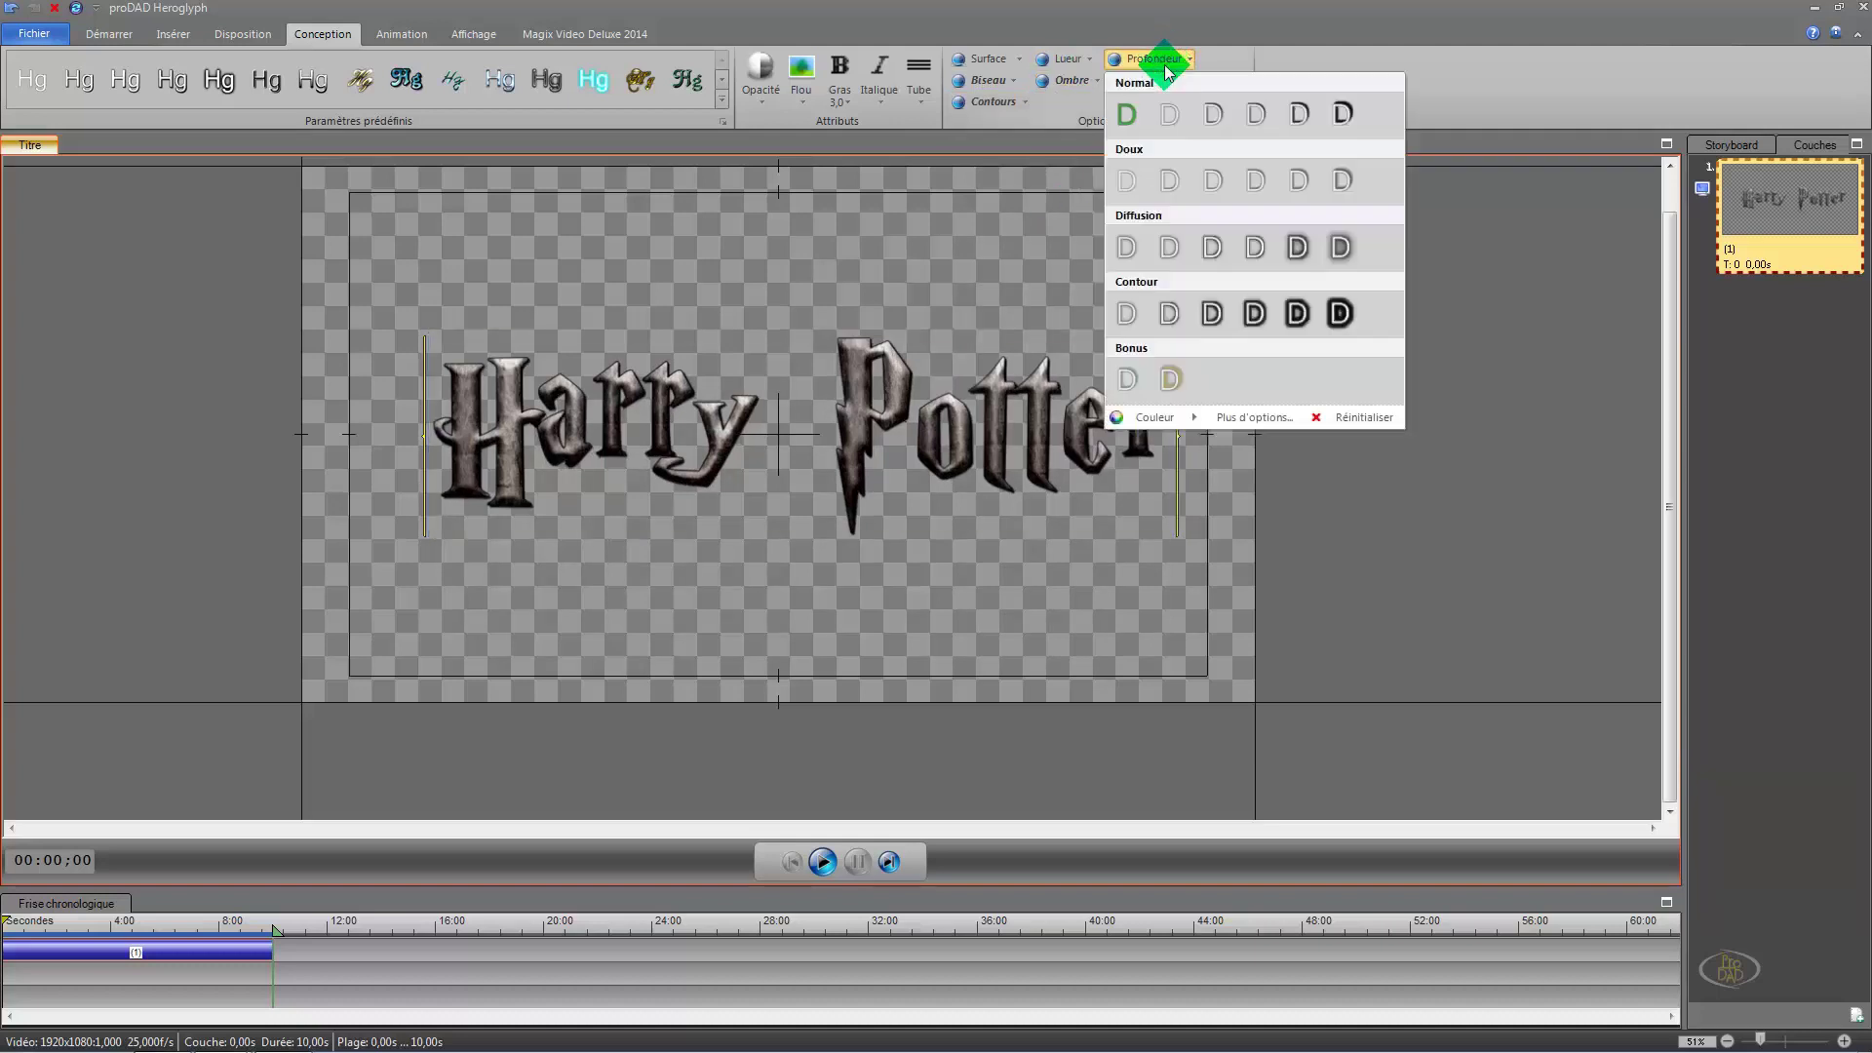
left_click(1166, 117)
left_click(1128, 180)
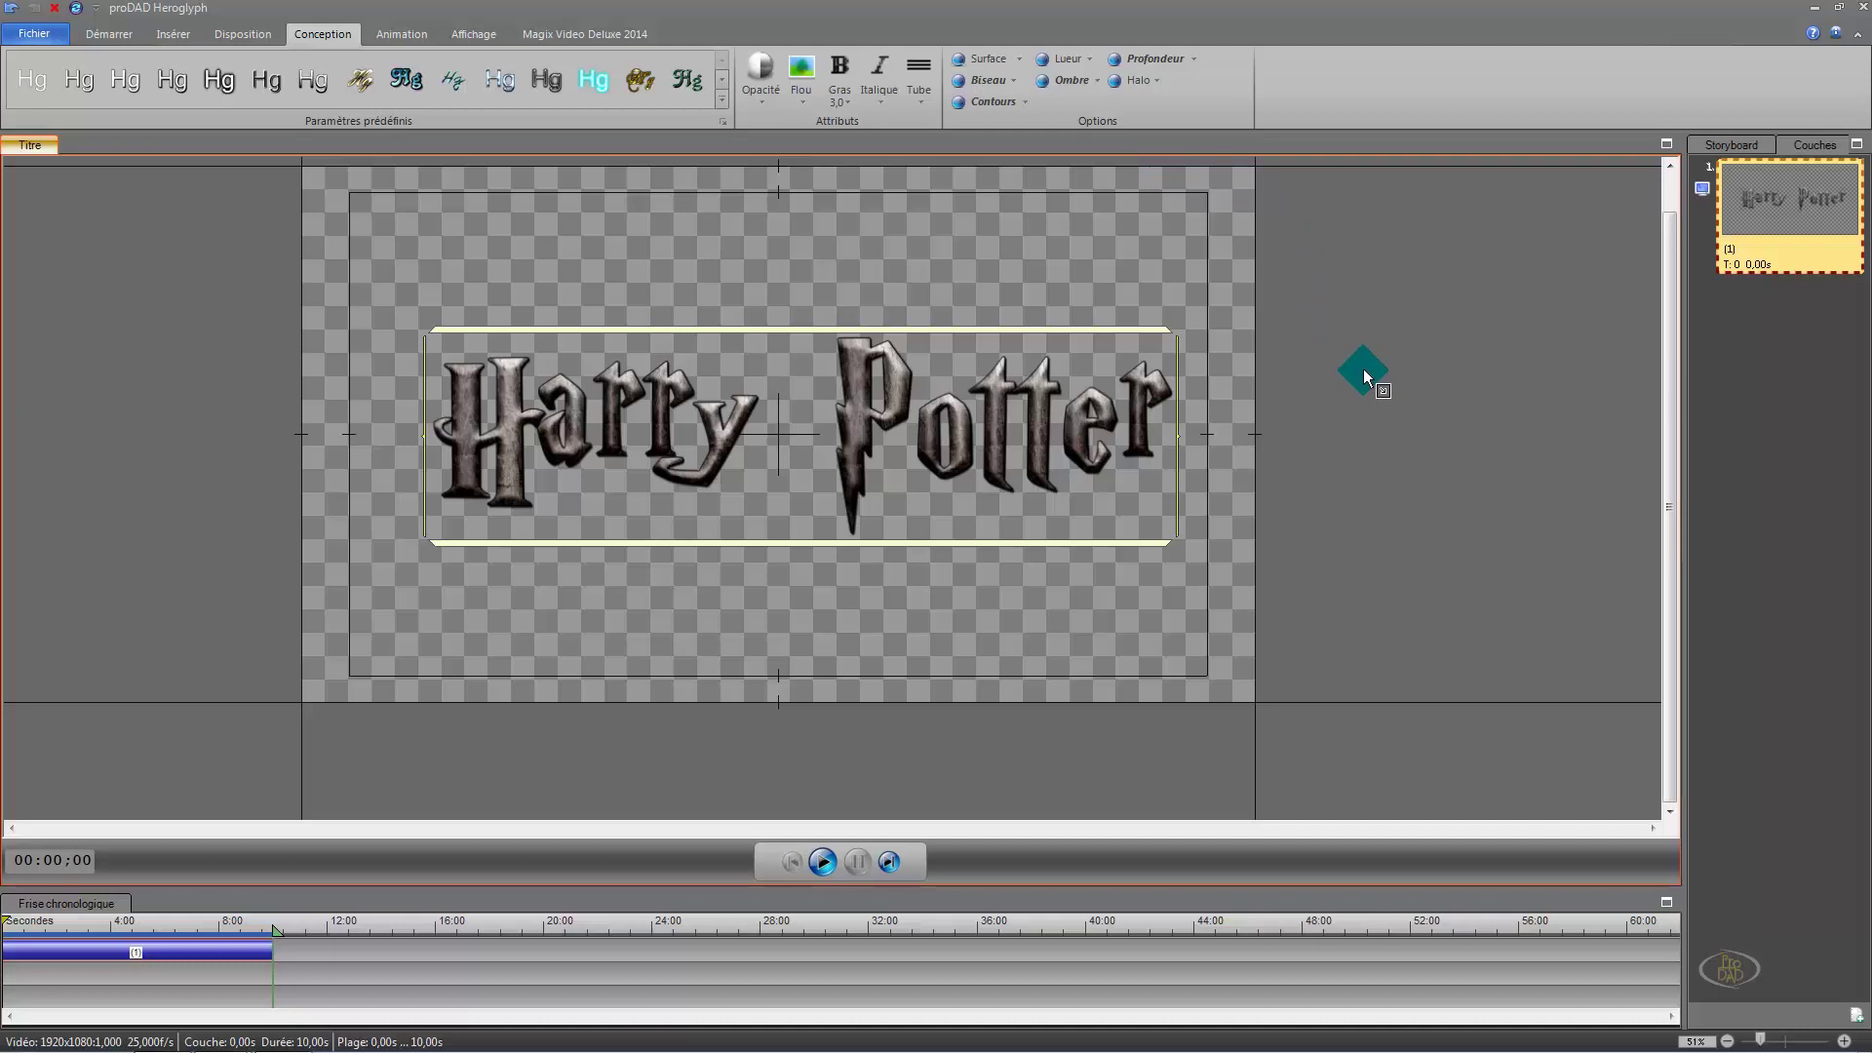
Step: Select the title's block on the timeline and choose the front fade effect (Effet de fondu avant) for its animation
left_click(402, 35)
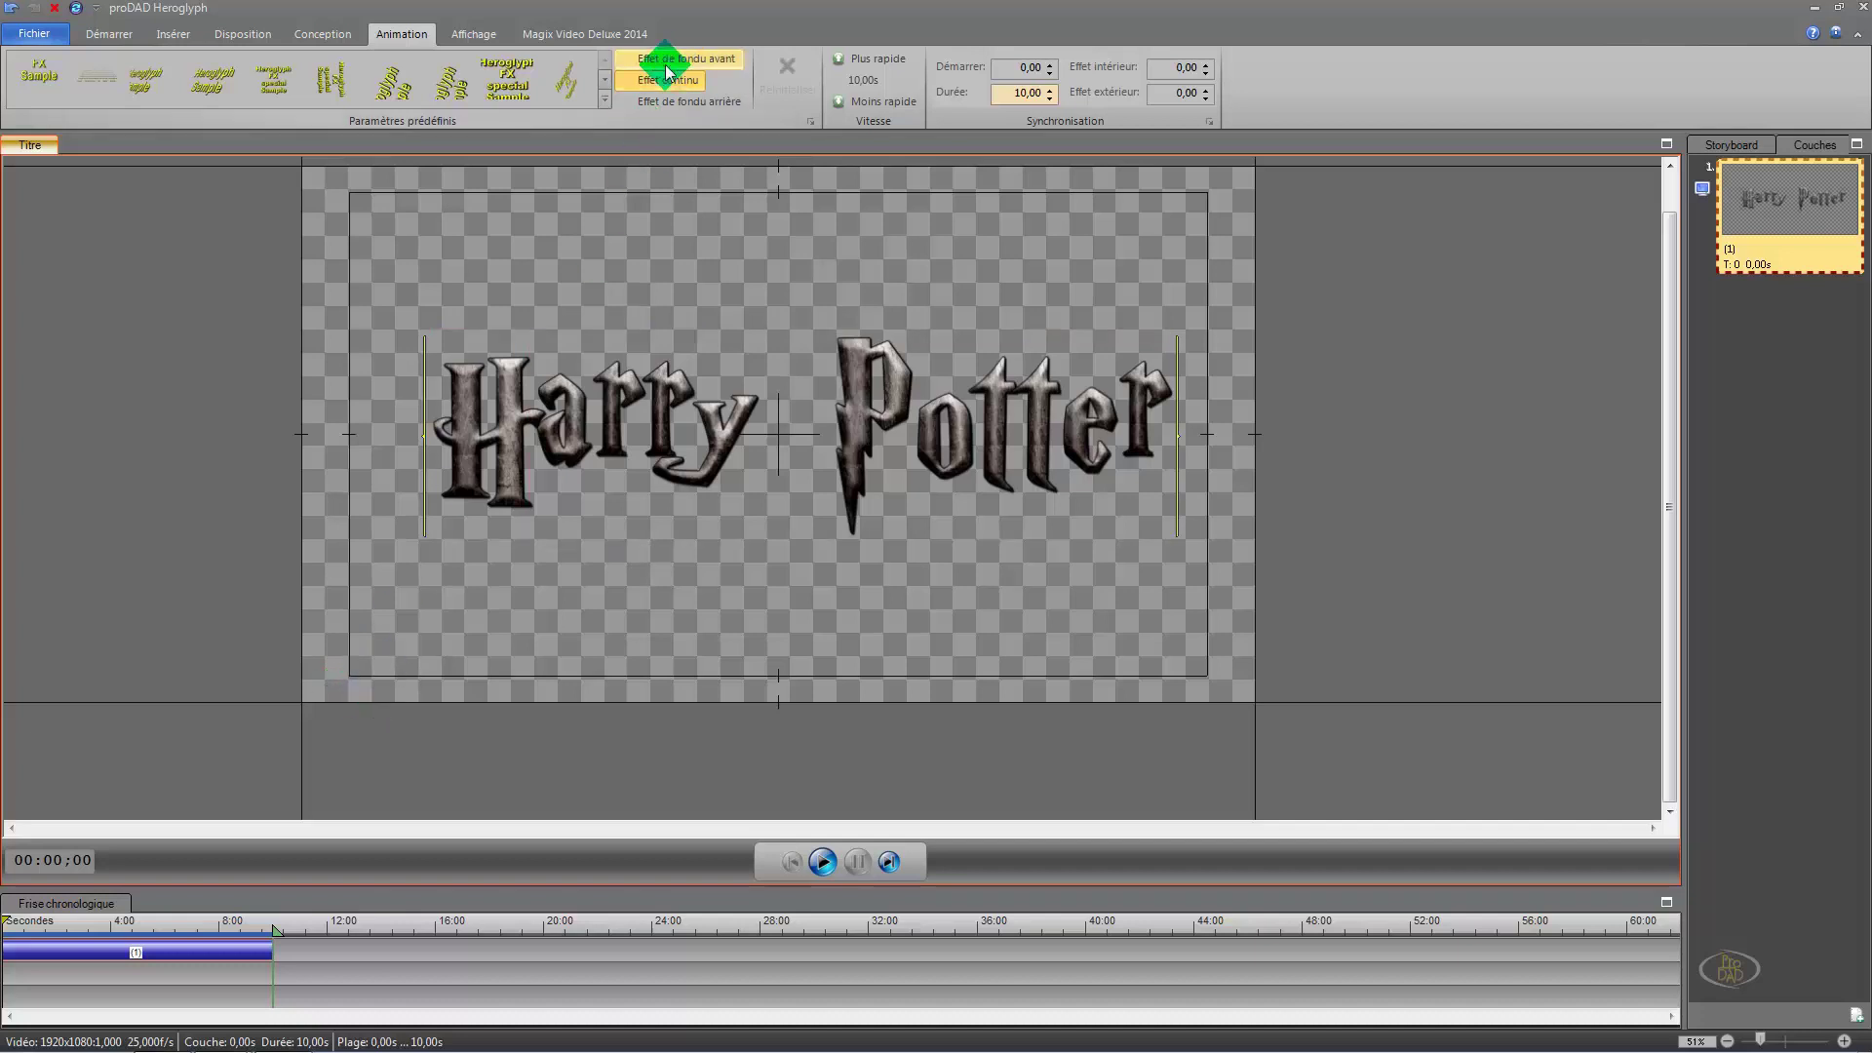
left_click(652, 104)
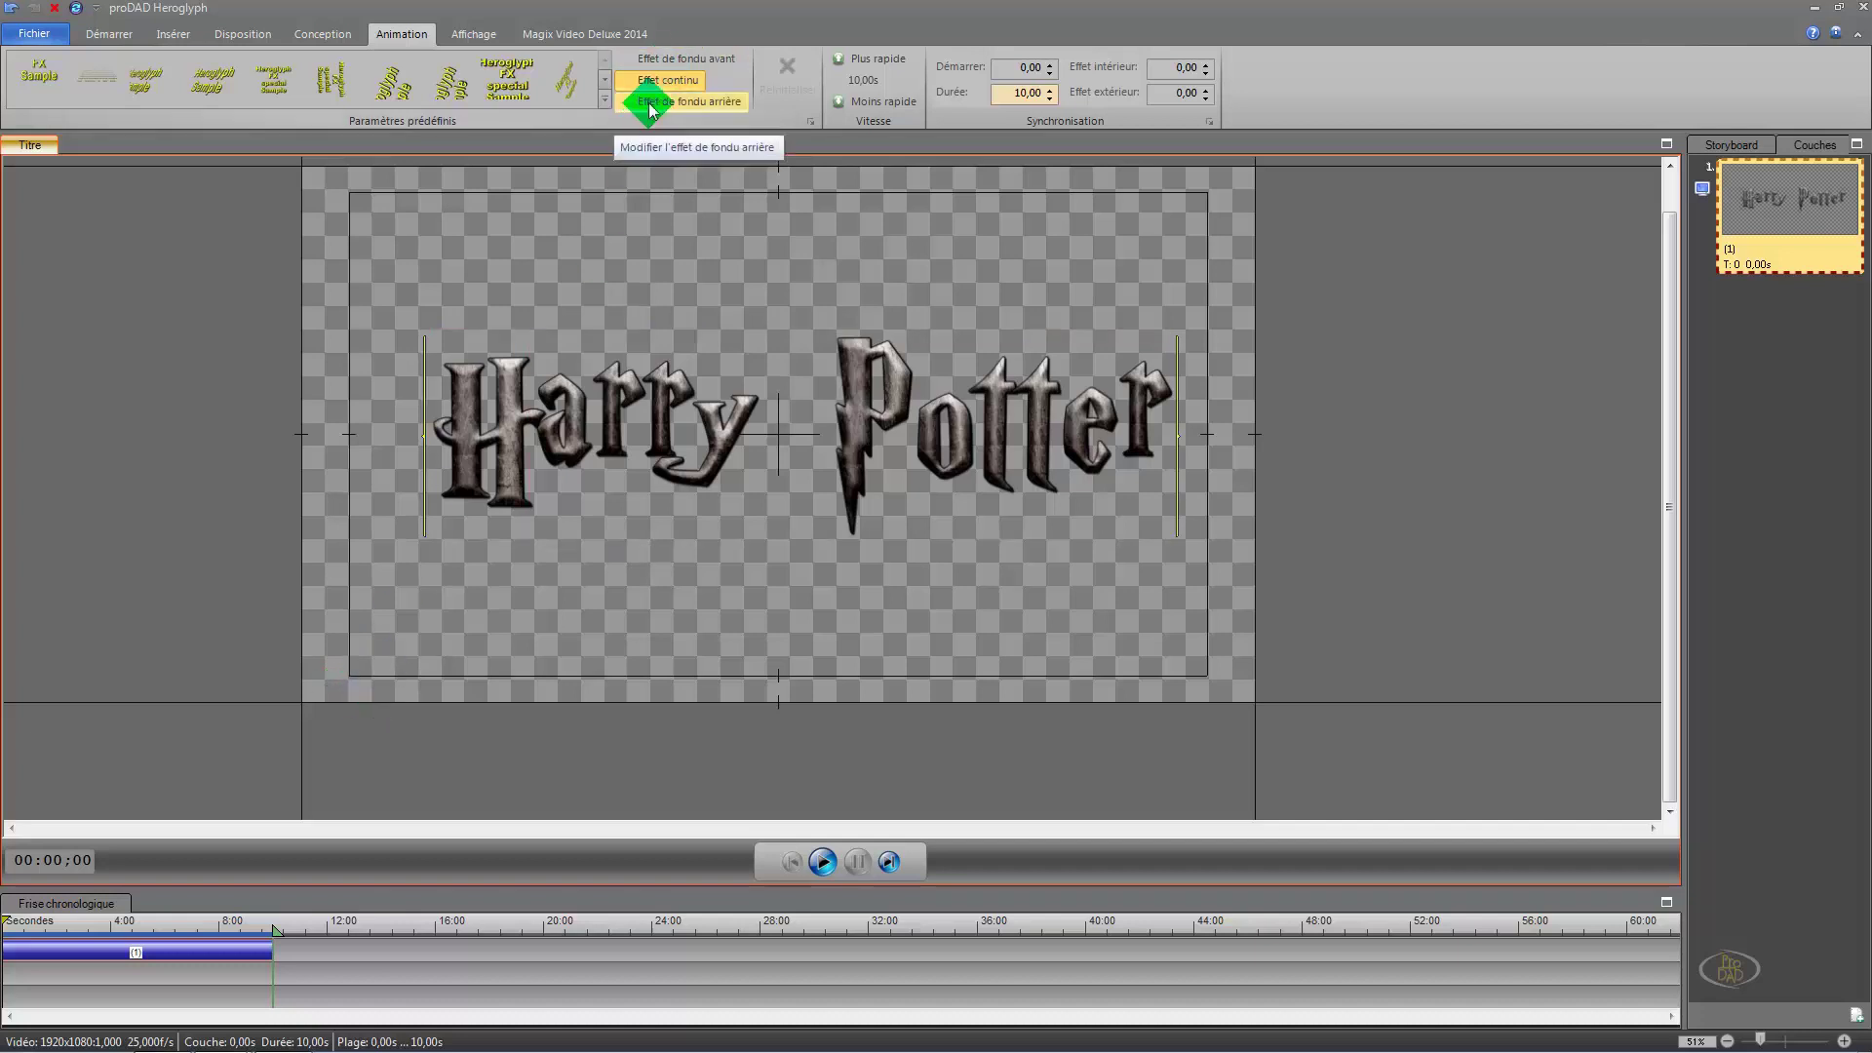
left_click(632, 573)
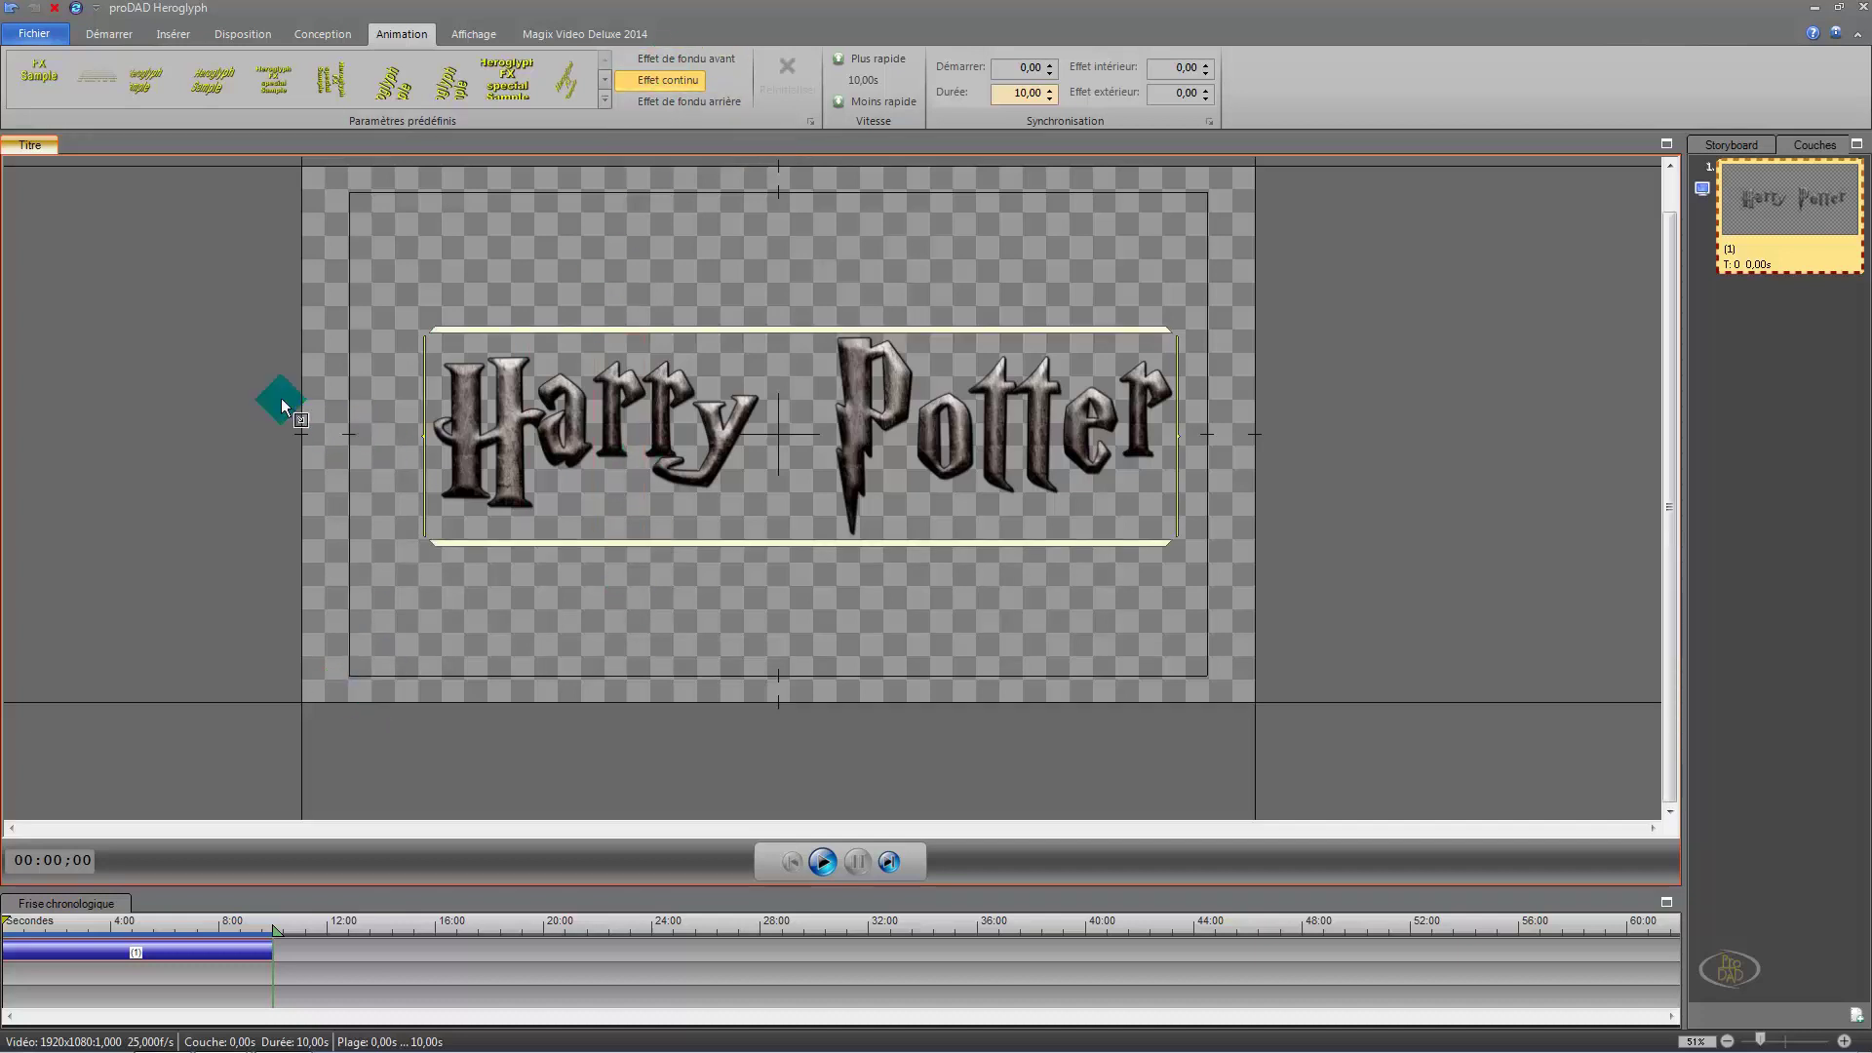
left_click(132, 973)
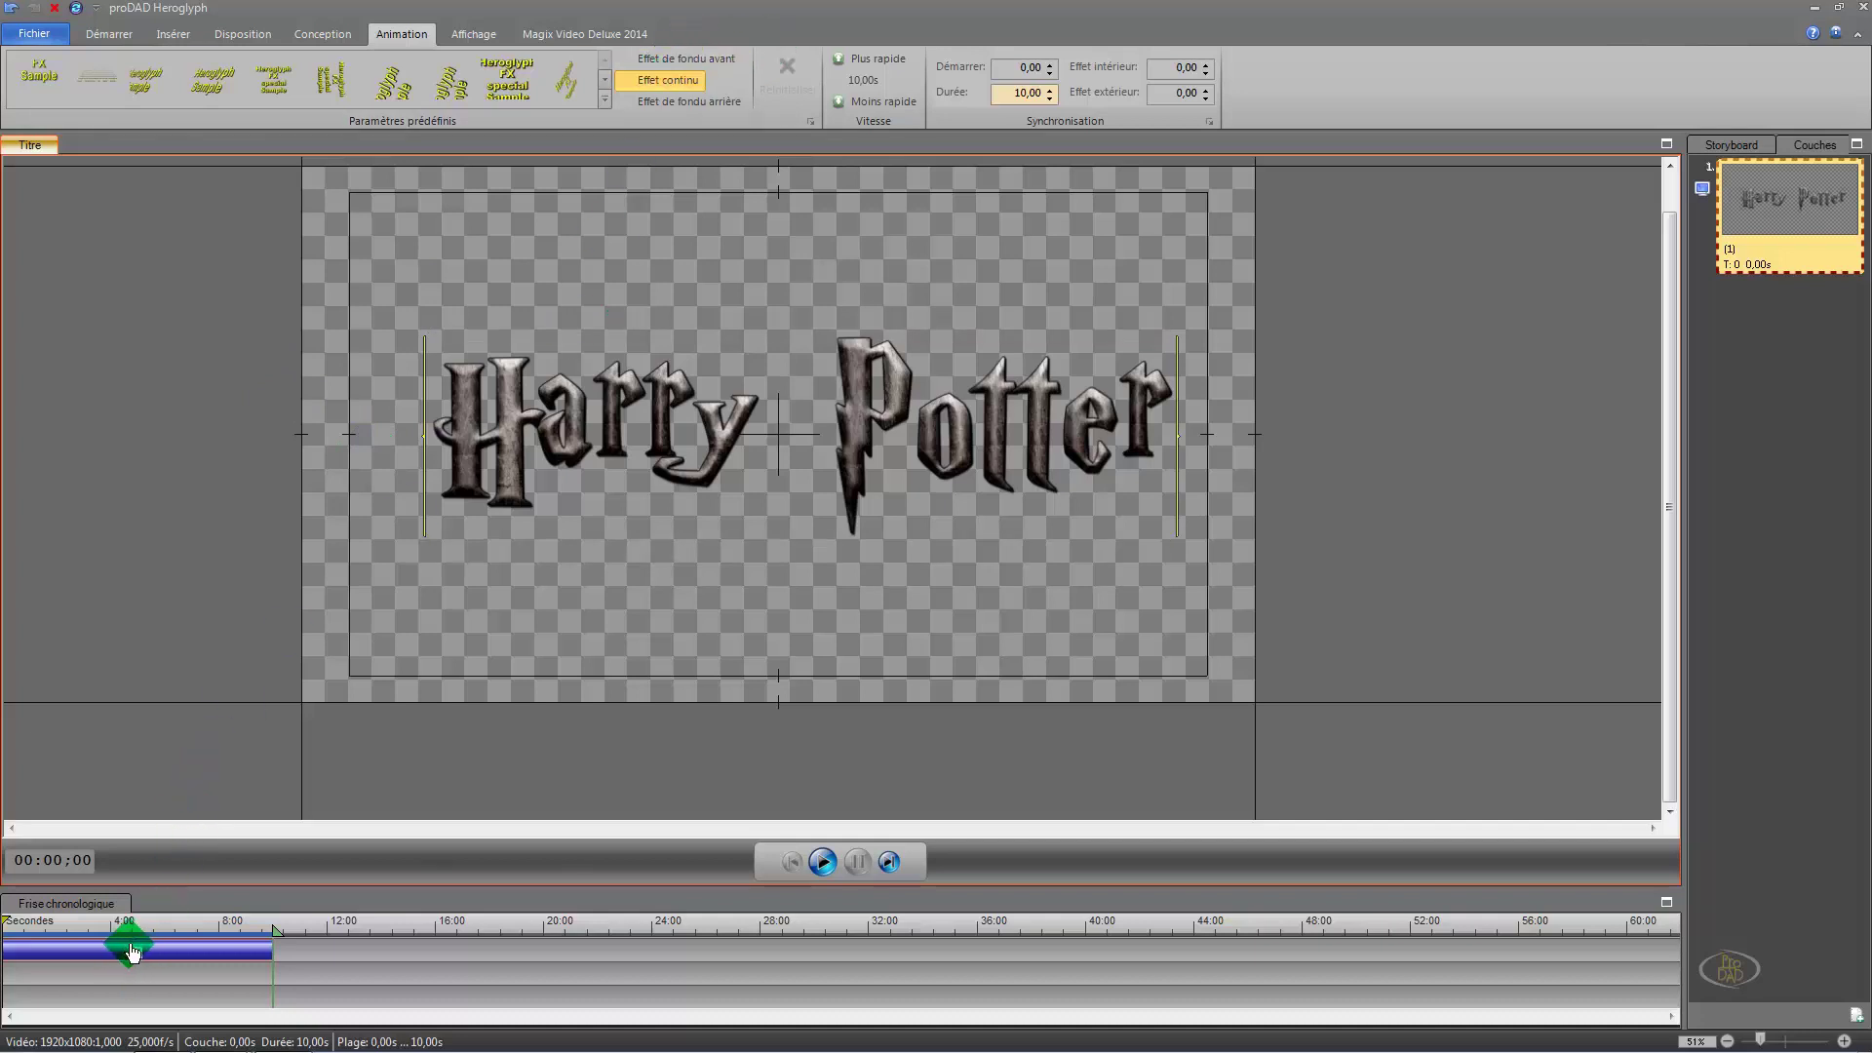
left_click(106, 960)
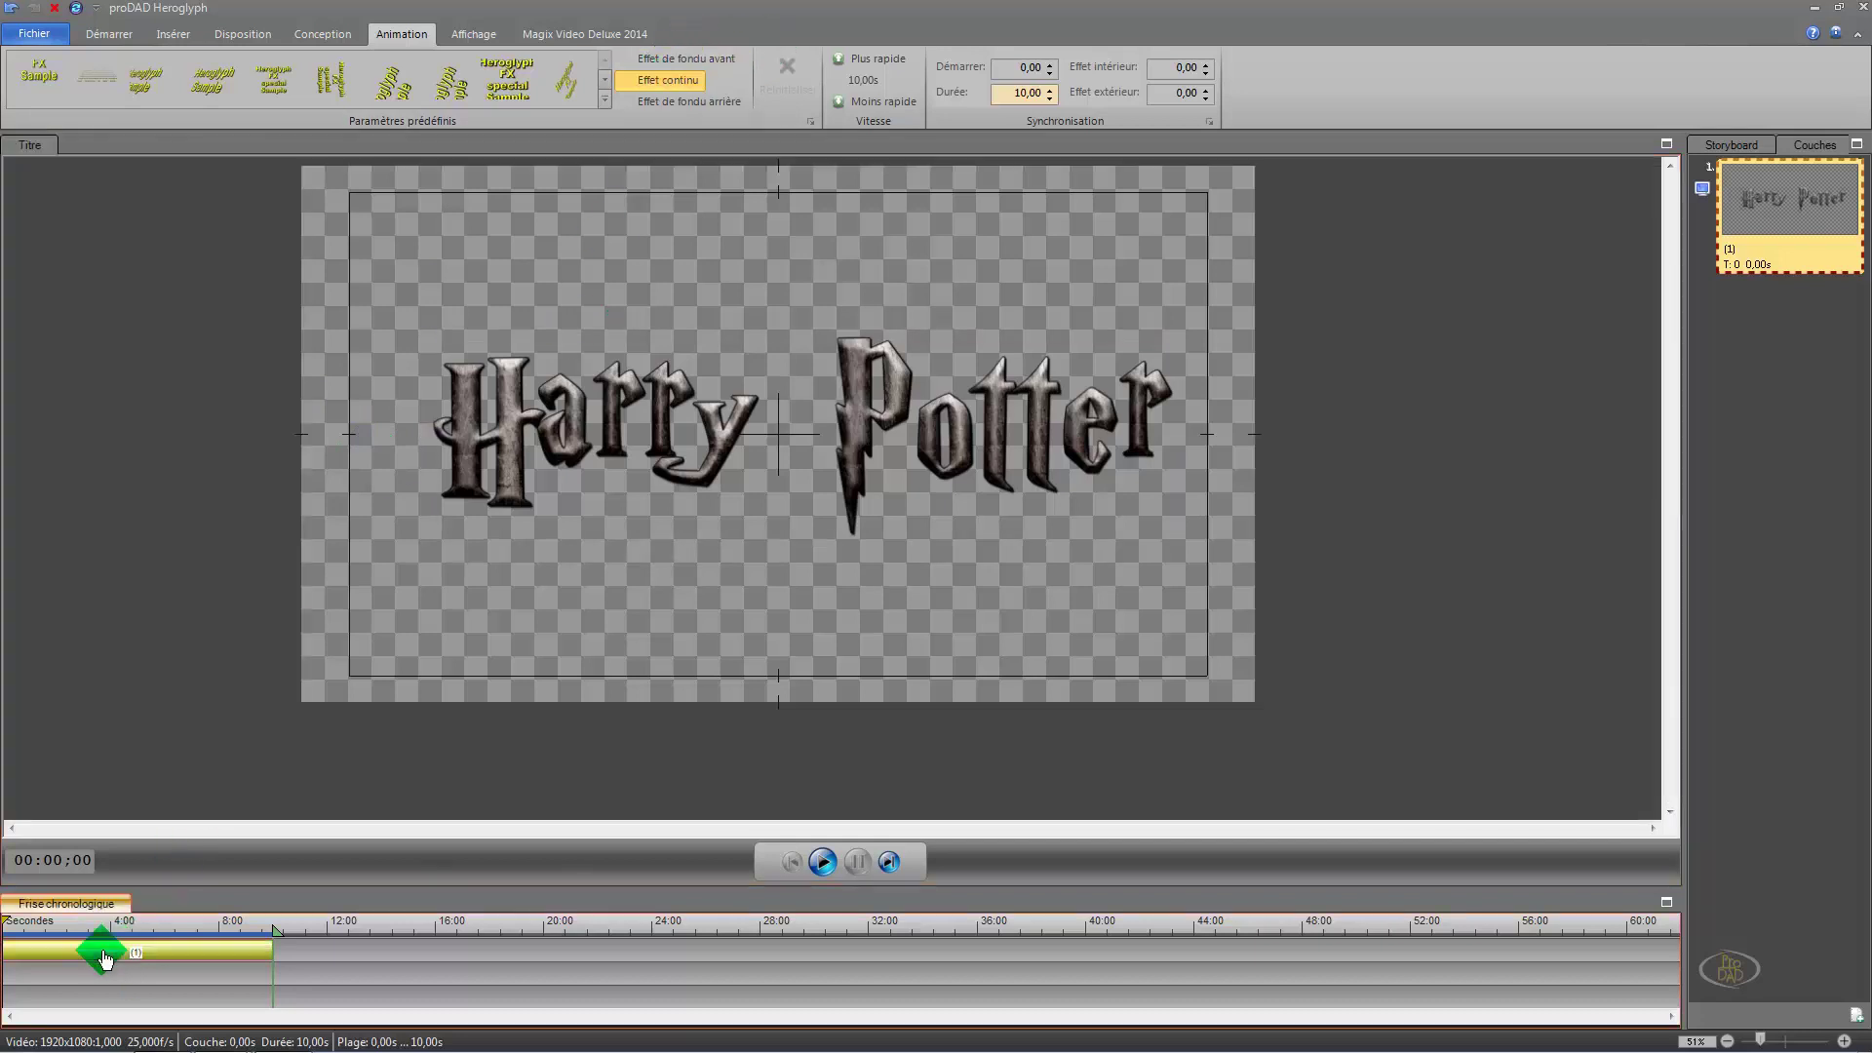
left_click(825, 310)
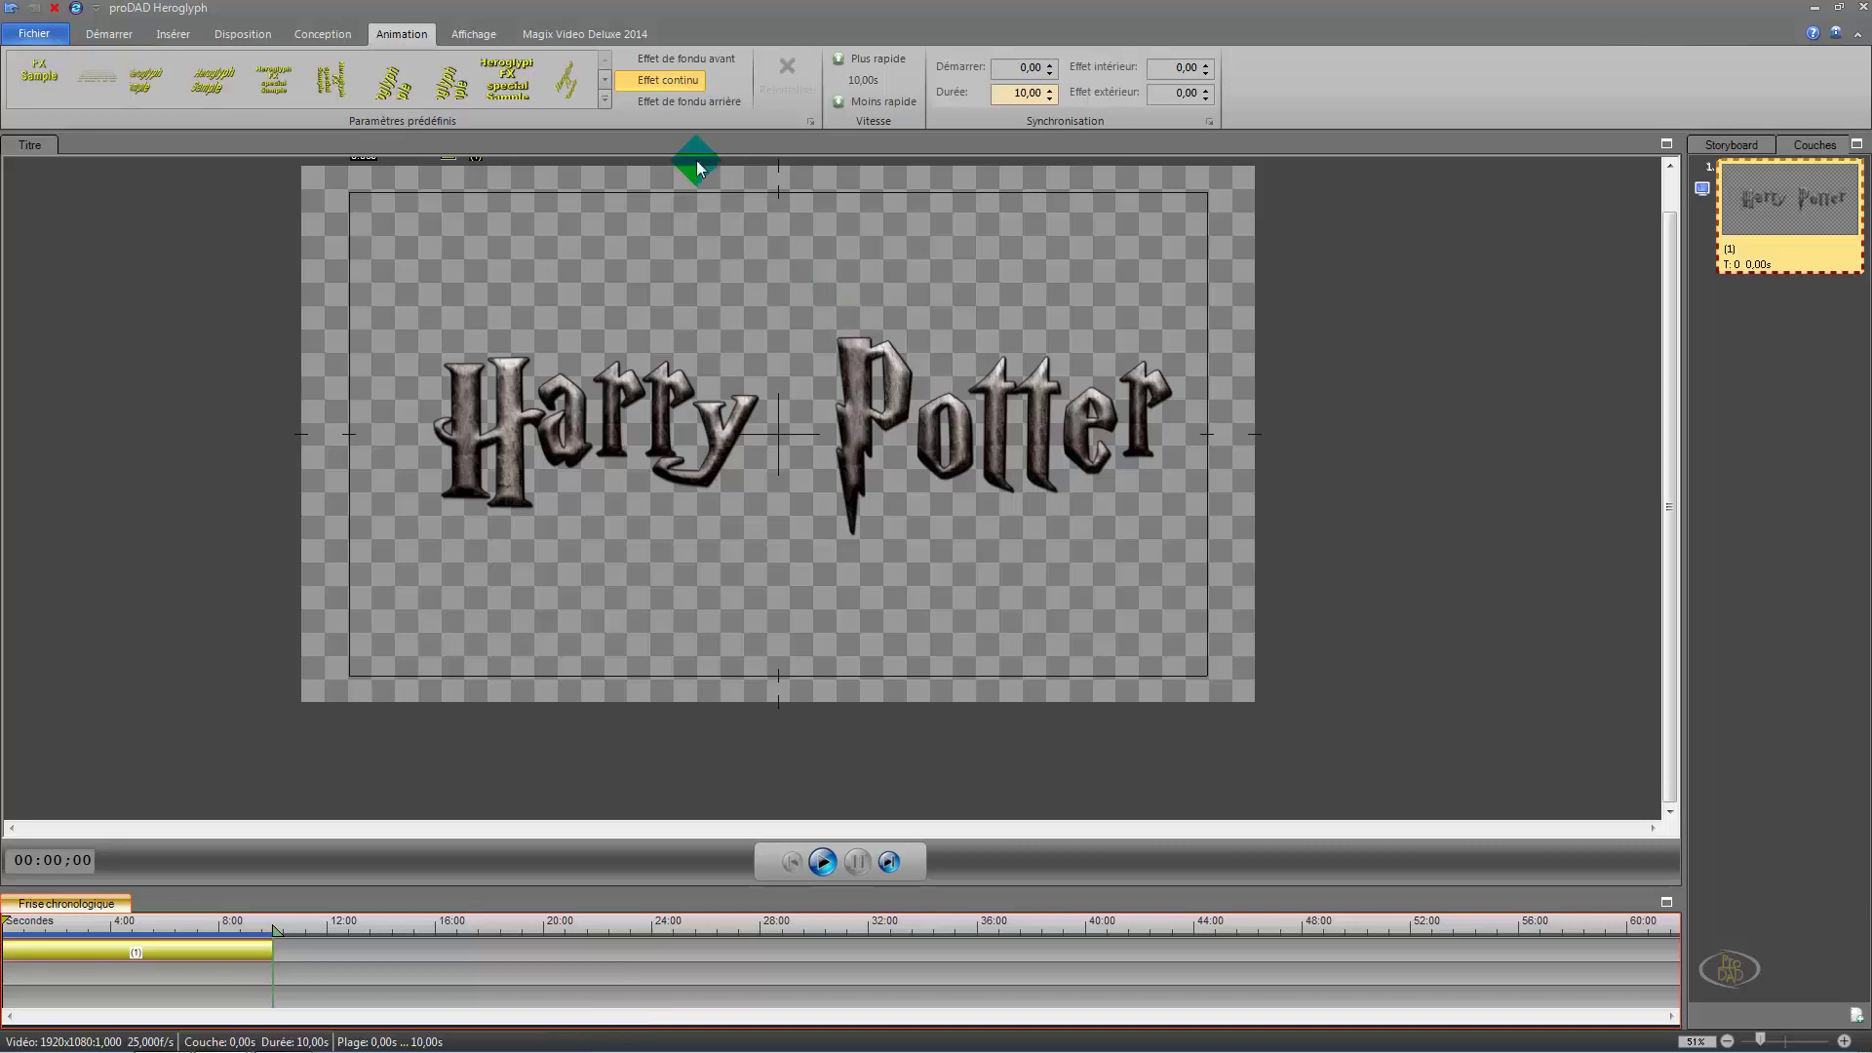
left_click(663, 62)
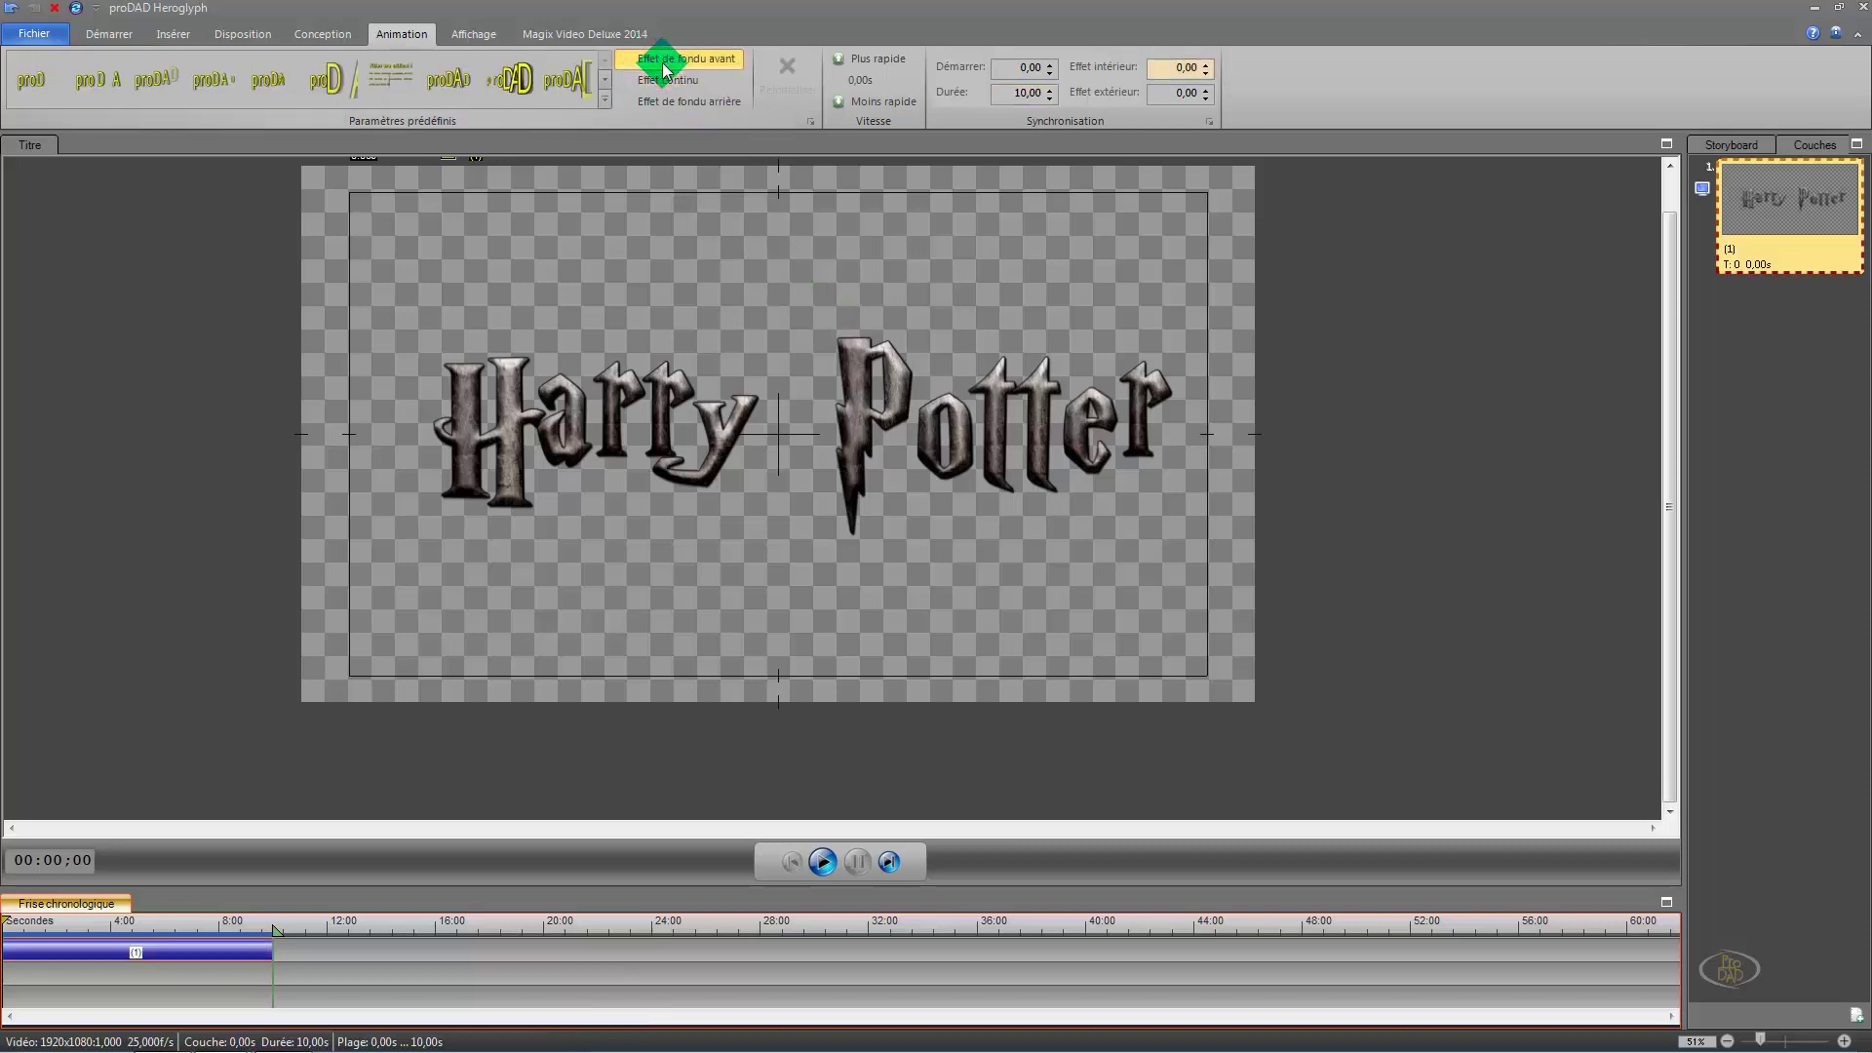
Step: Switch the animation presets to the Ligne category and preview several of its fade-in effects on the title
left_click(603, 92)
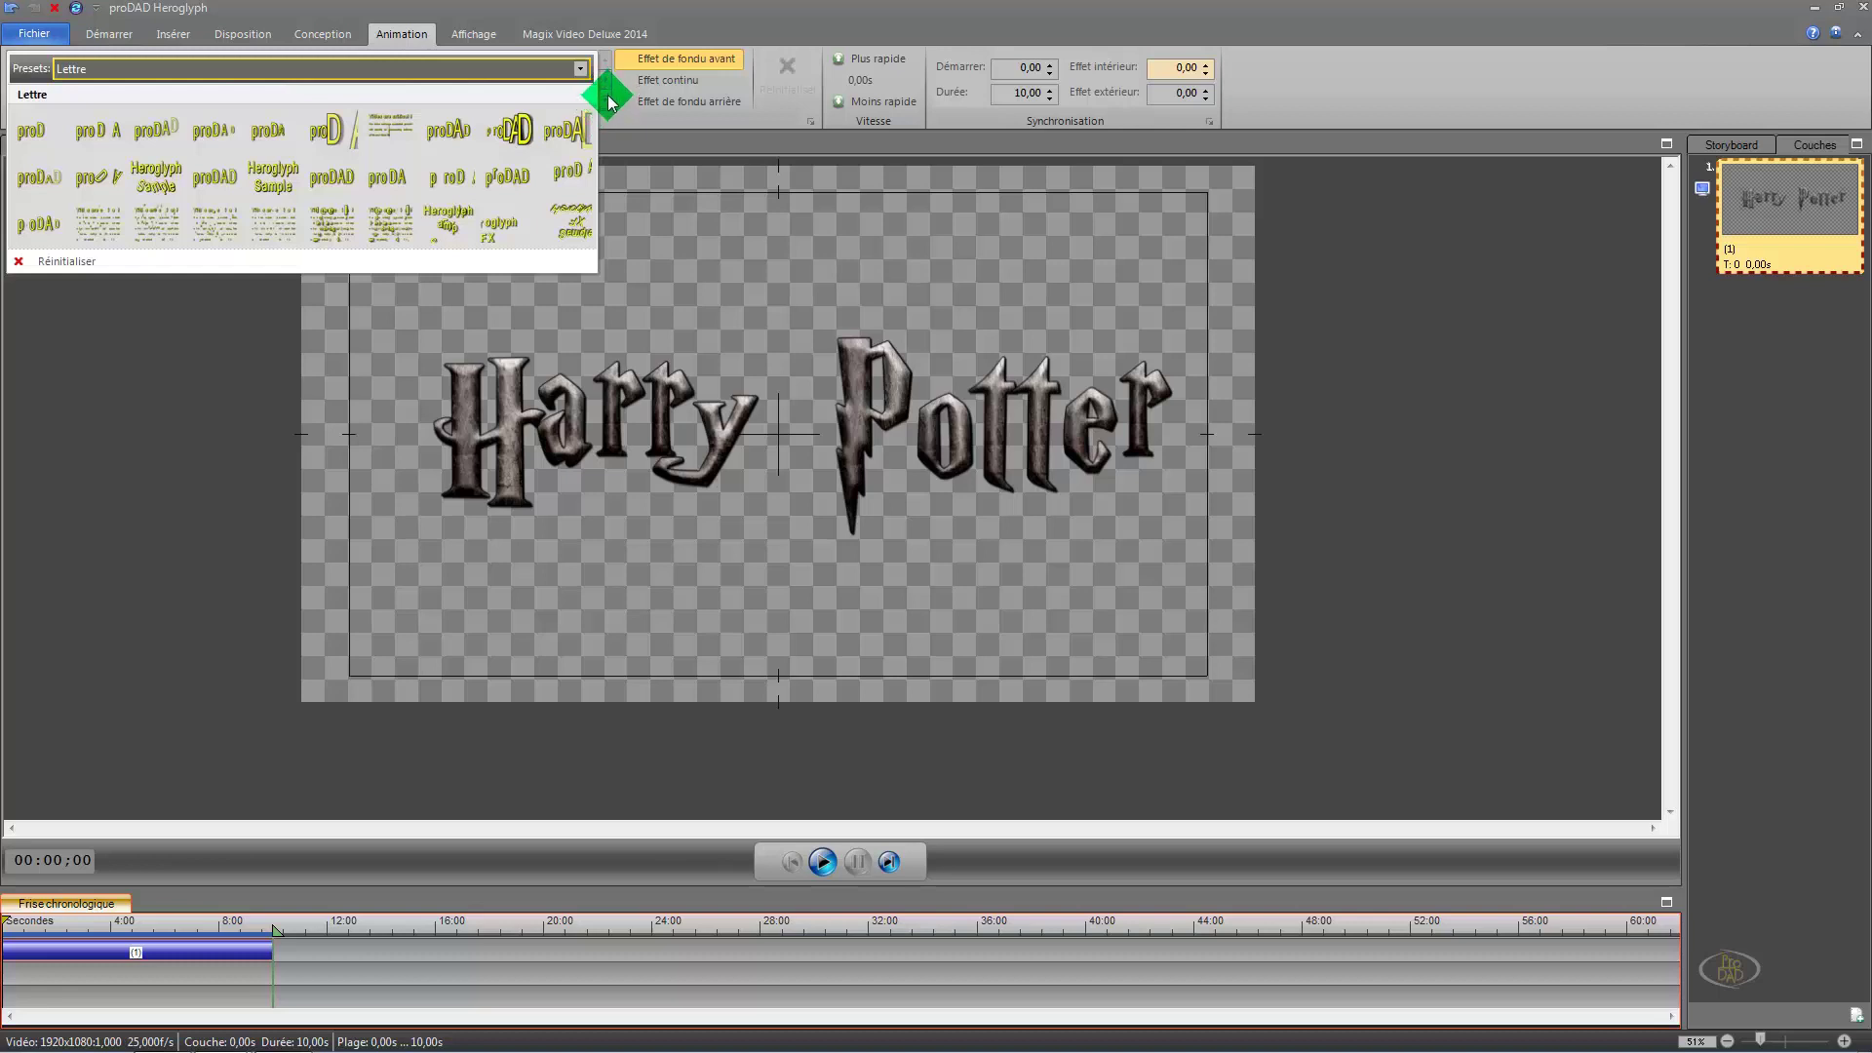
left_click(582, 68)
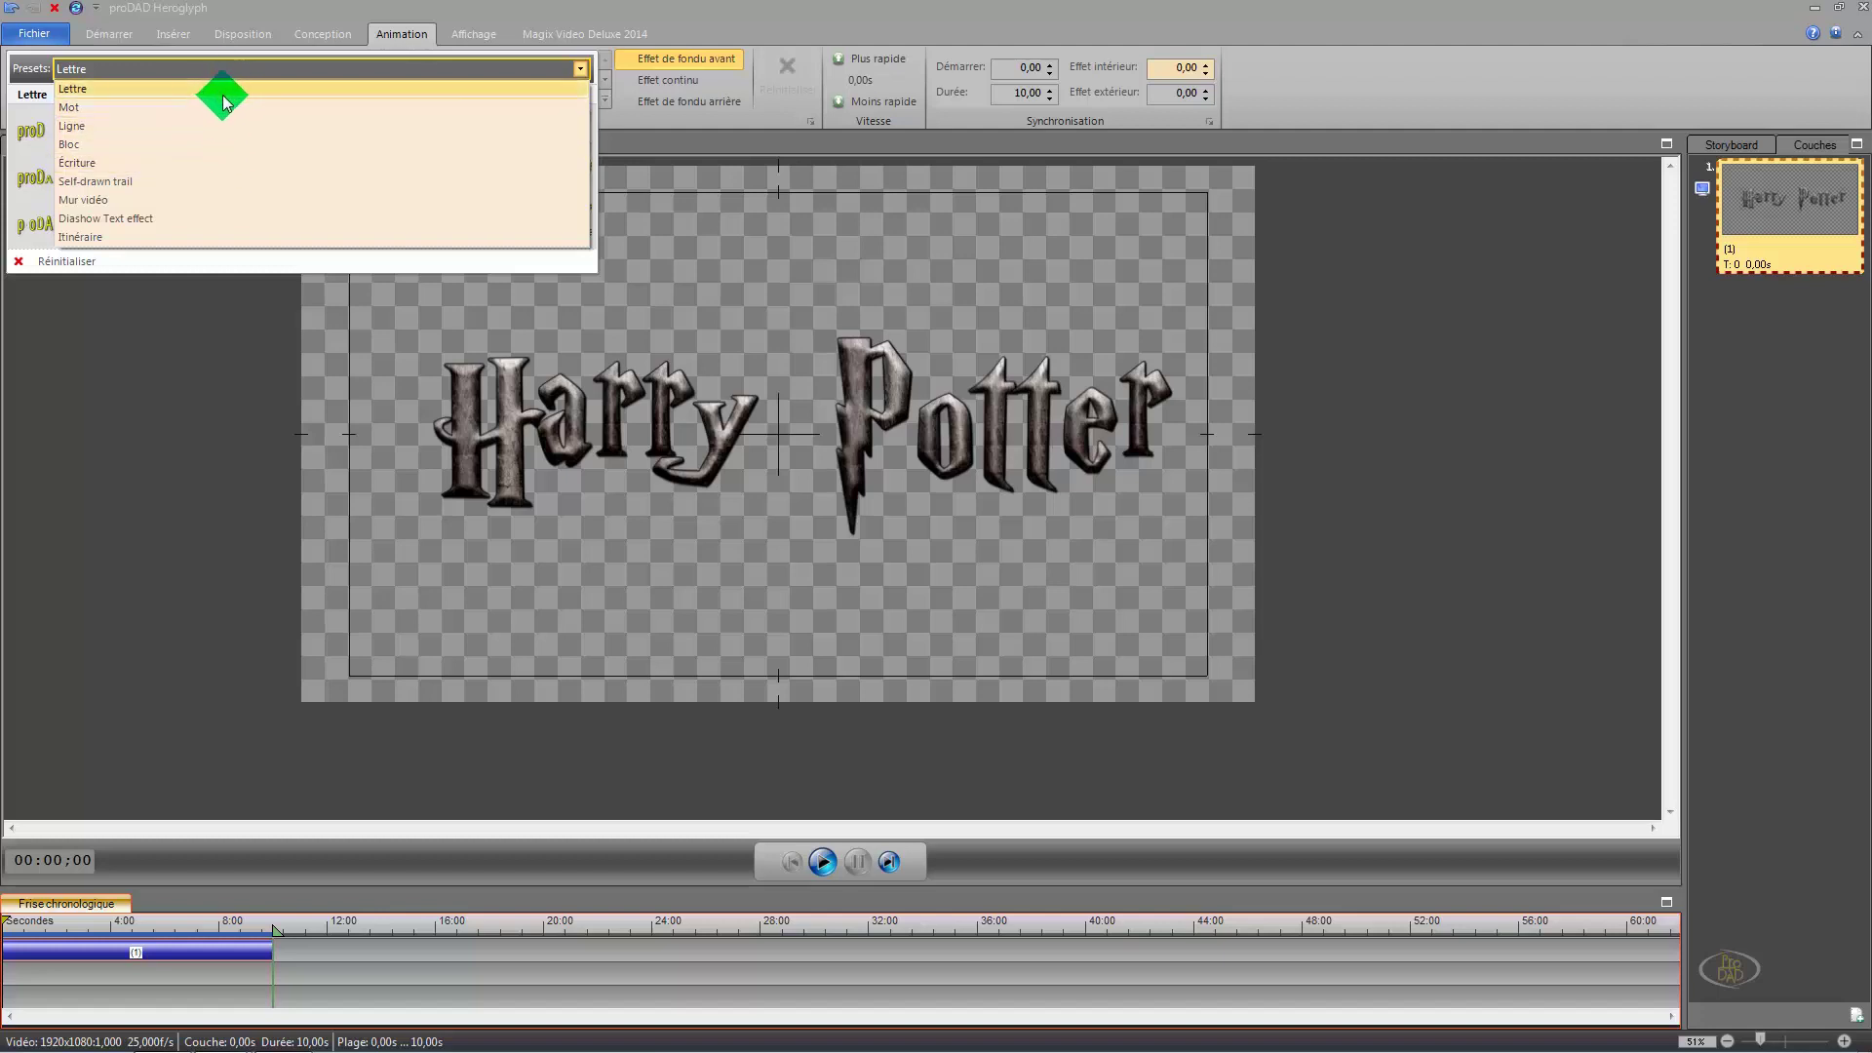
left_click(222, 129)
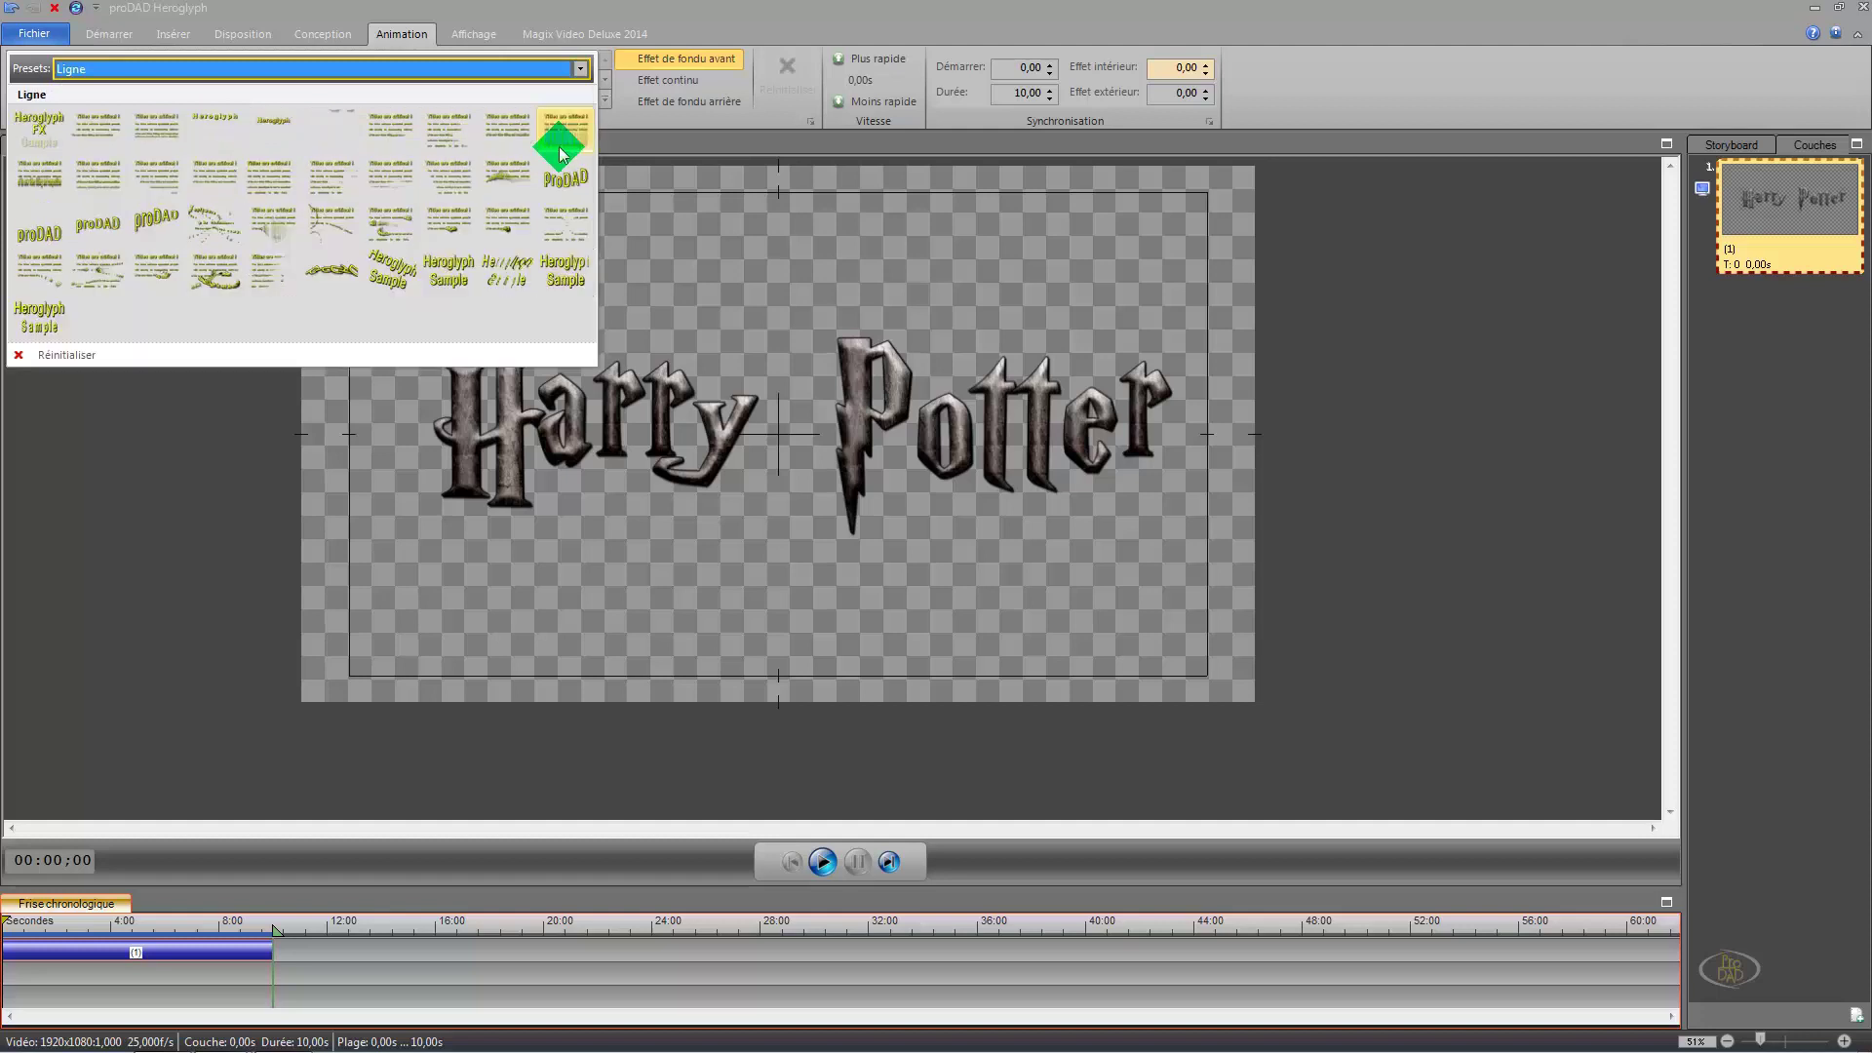
left_click(57, 139)
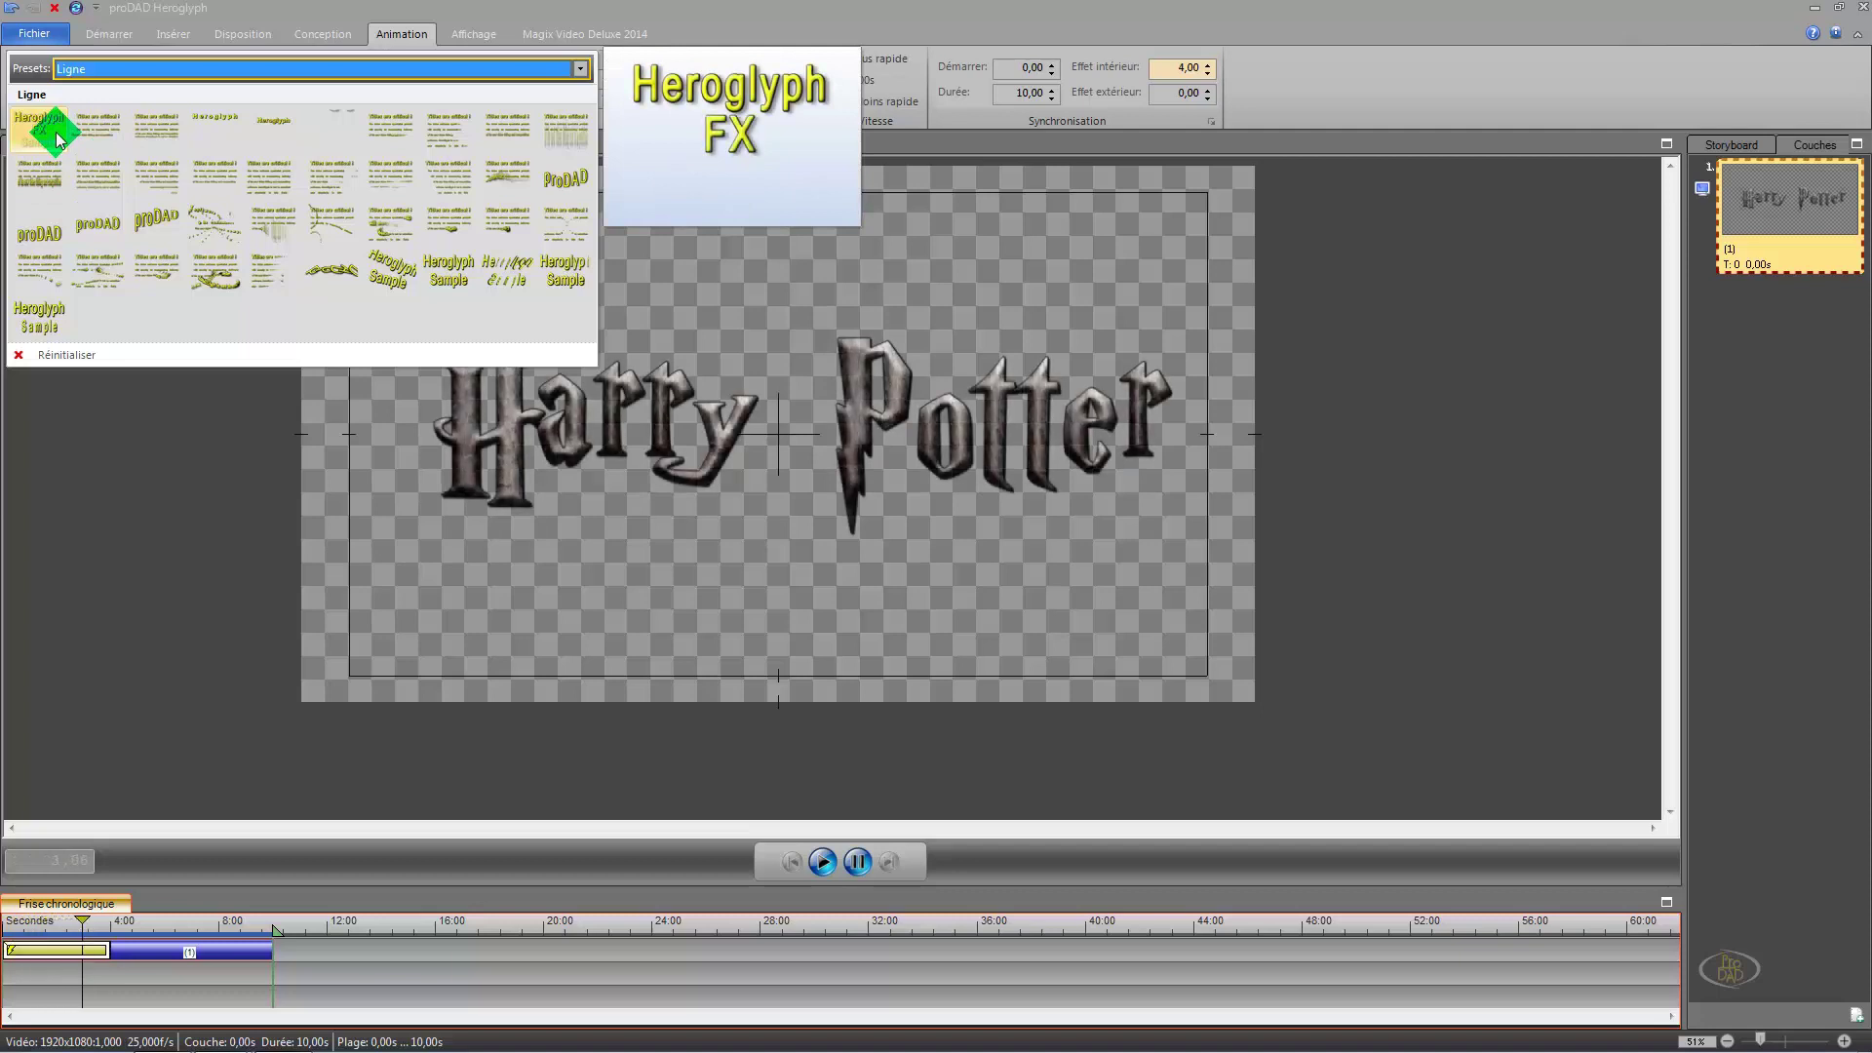
left_click(45, 185)
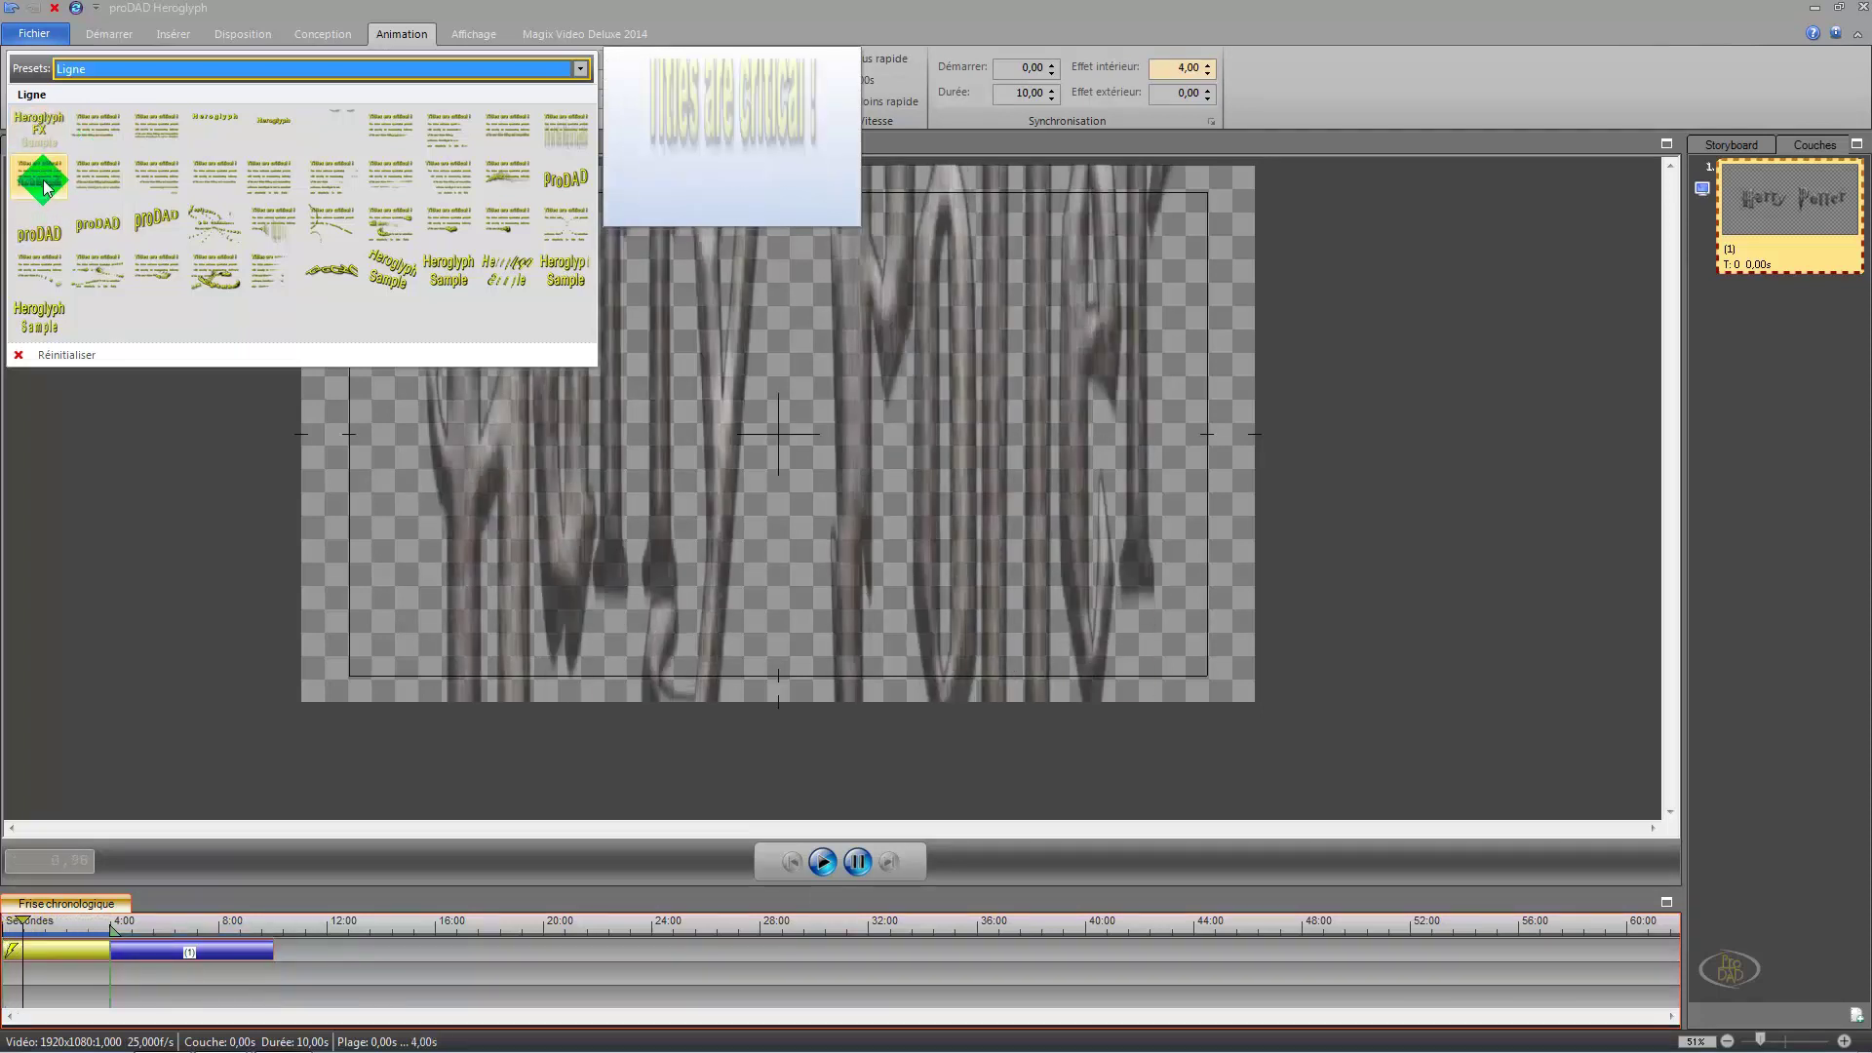
left_click(41, 236)
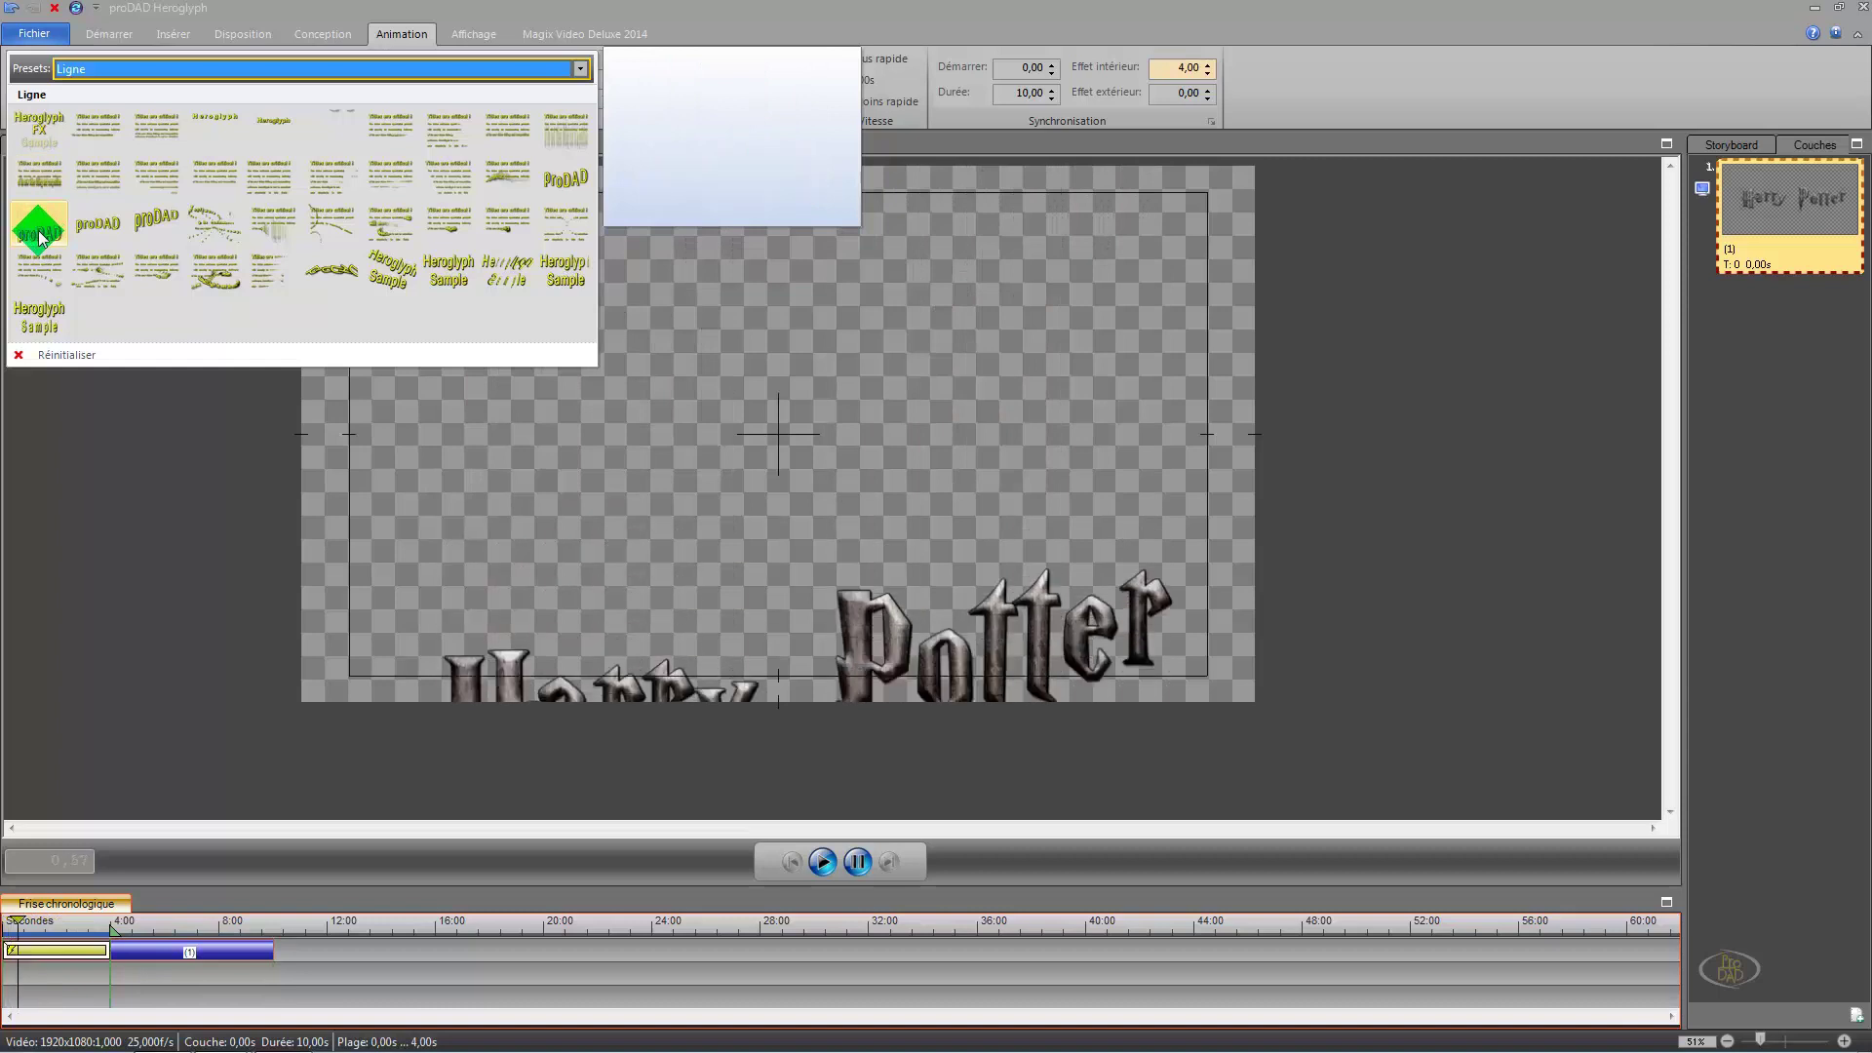
left_click(113, 239)
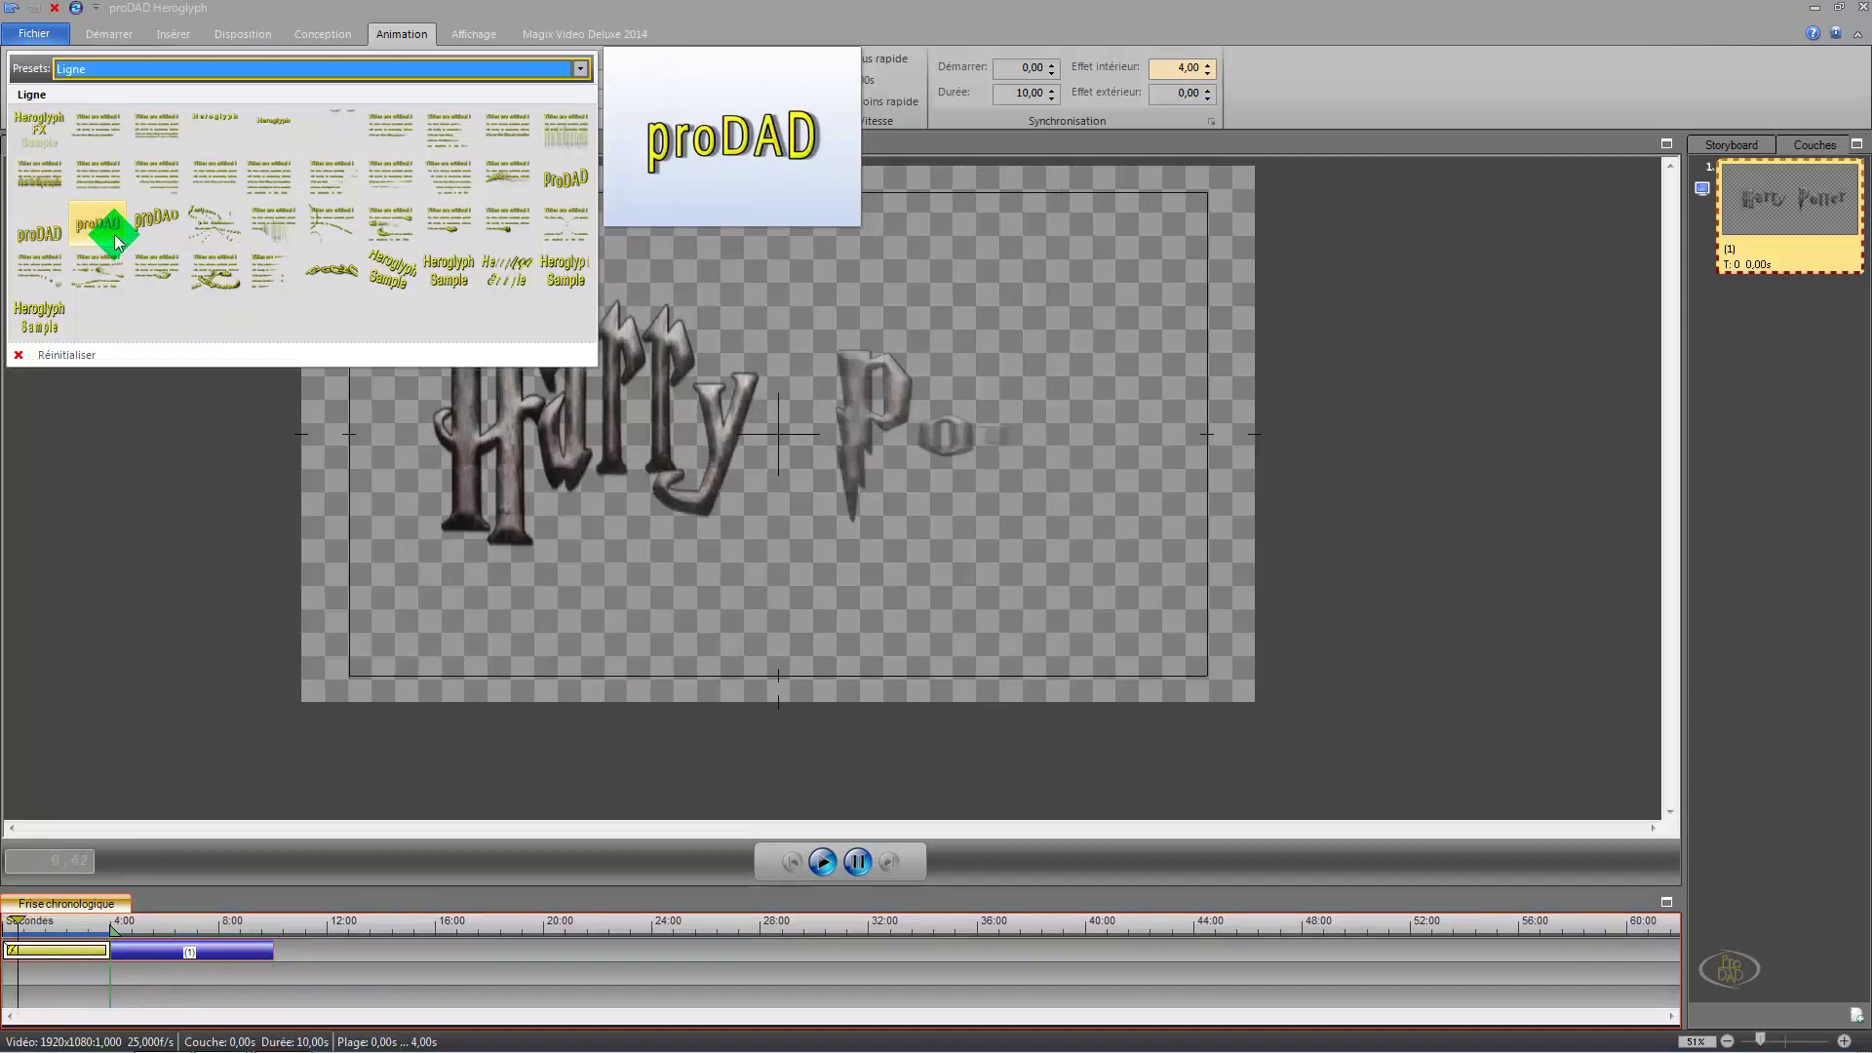
left_click(142, 231)
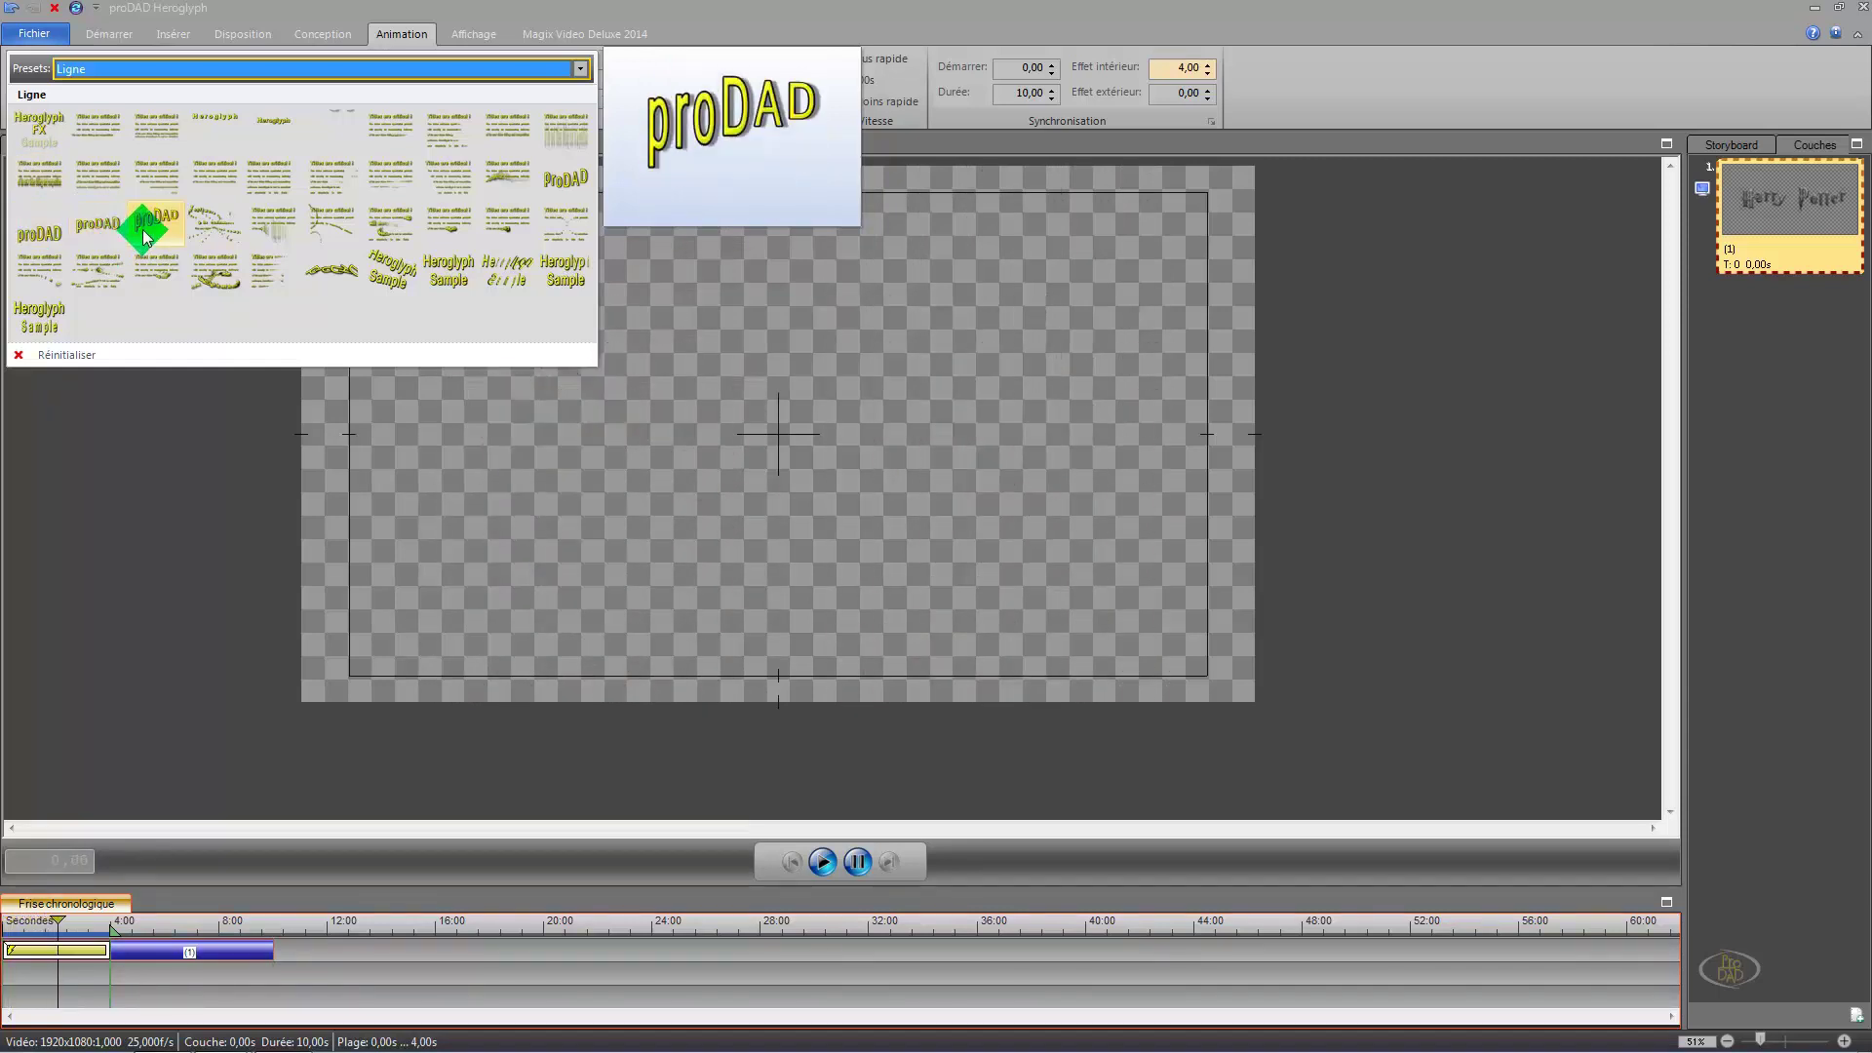
left_click(211, 230)
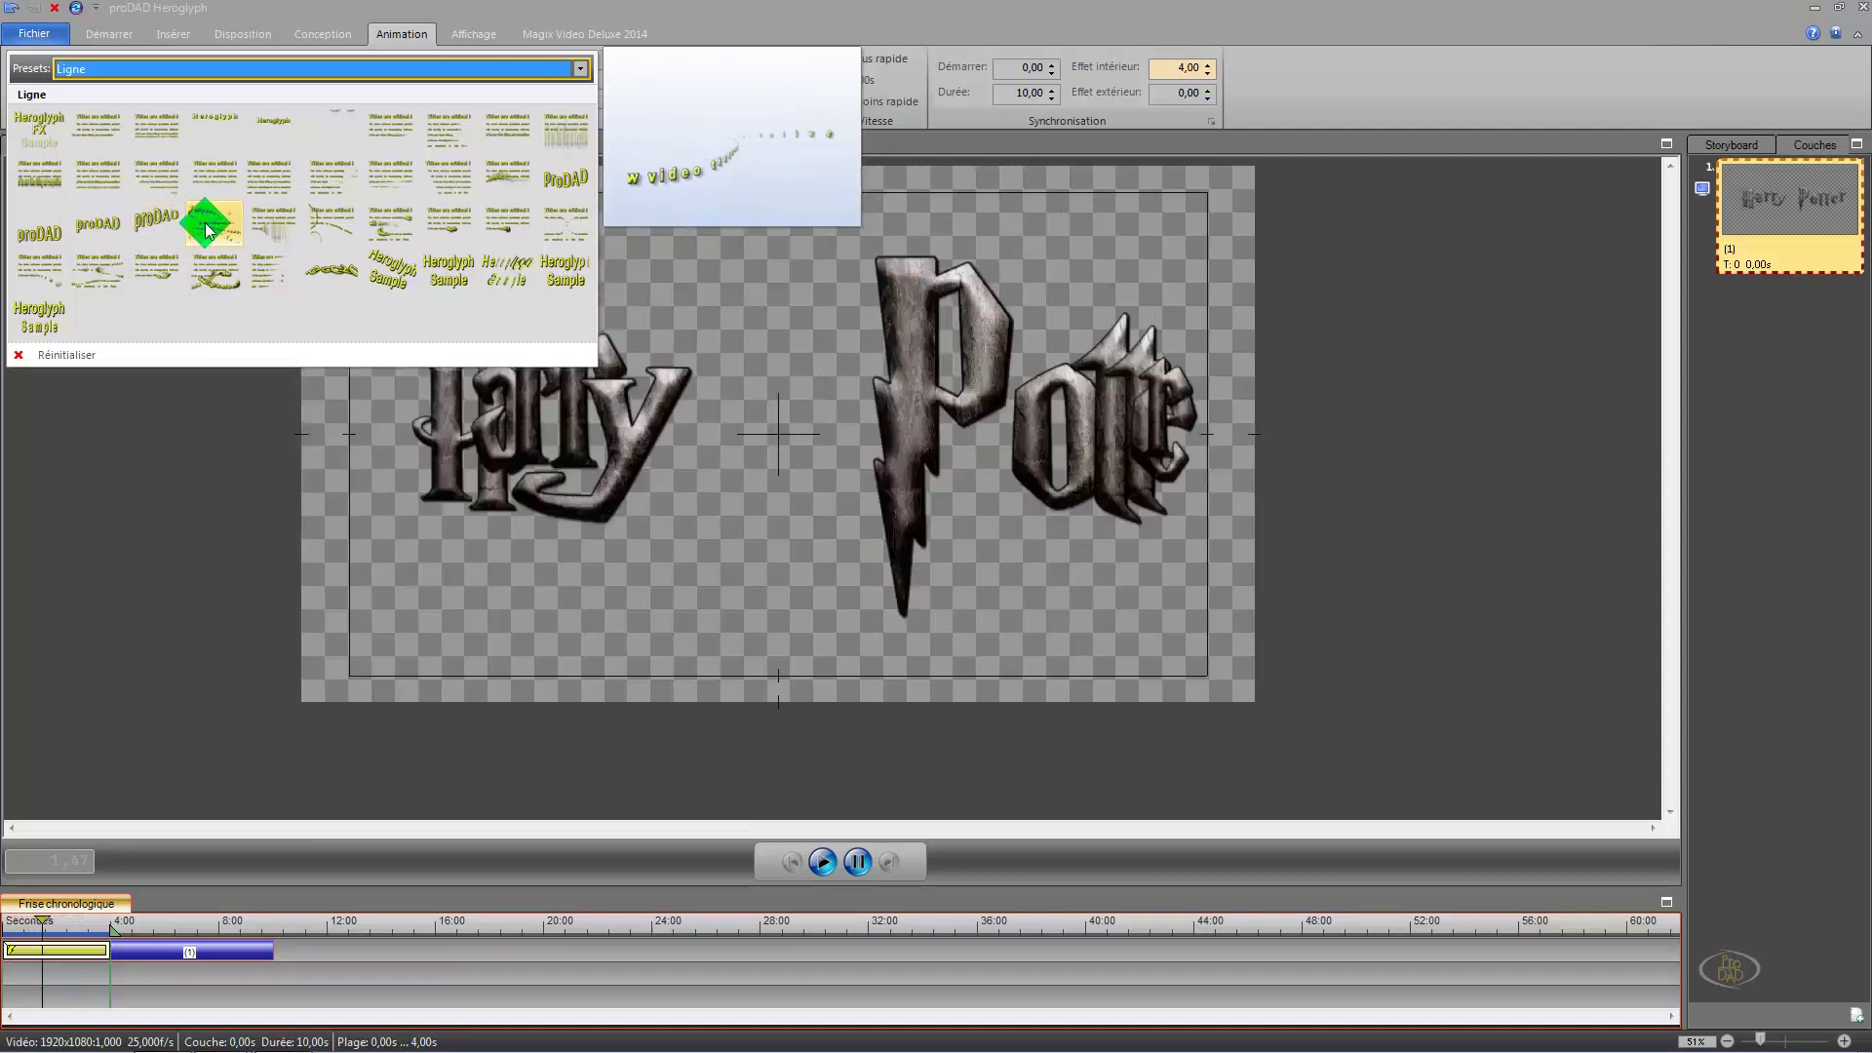
Step: Switch the animation presets to the Bloc category and preview several of its fade-in effects on the title
left_click(581, 69)
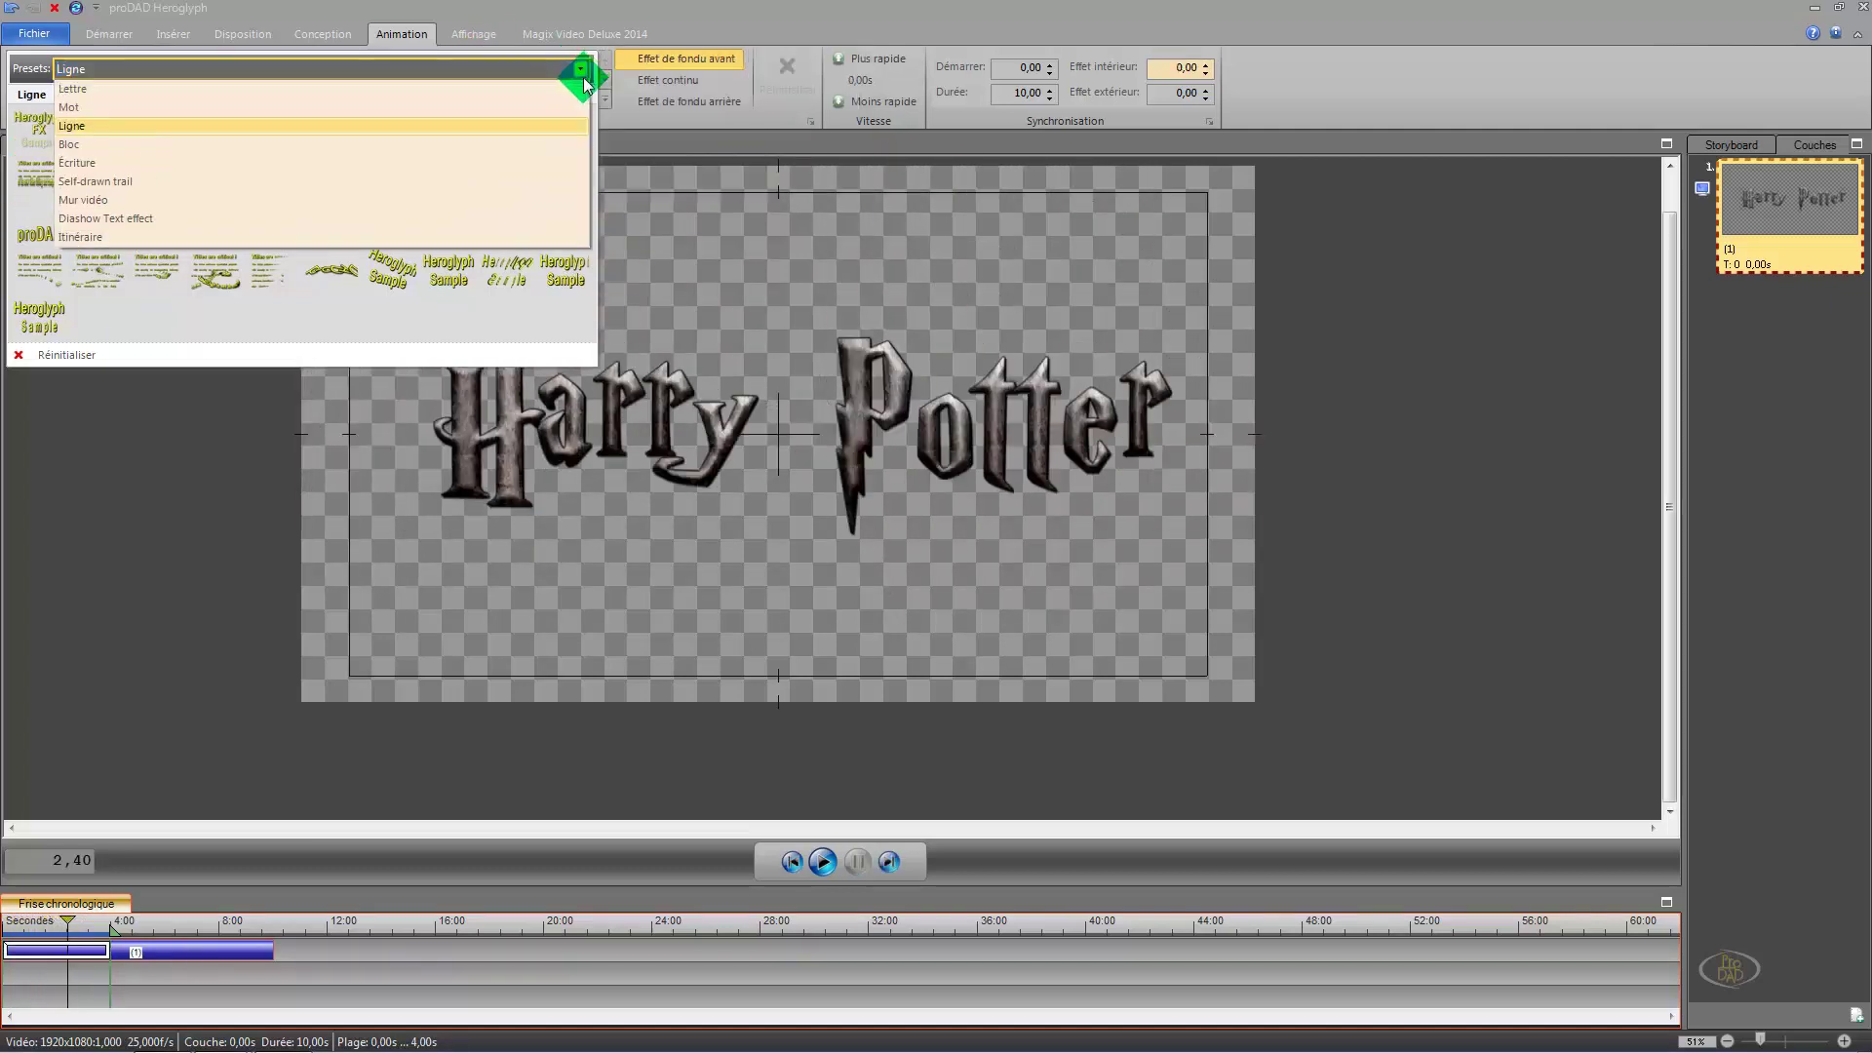
left_click(502, 156)
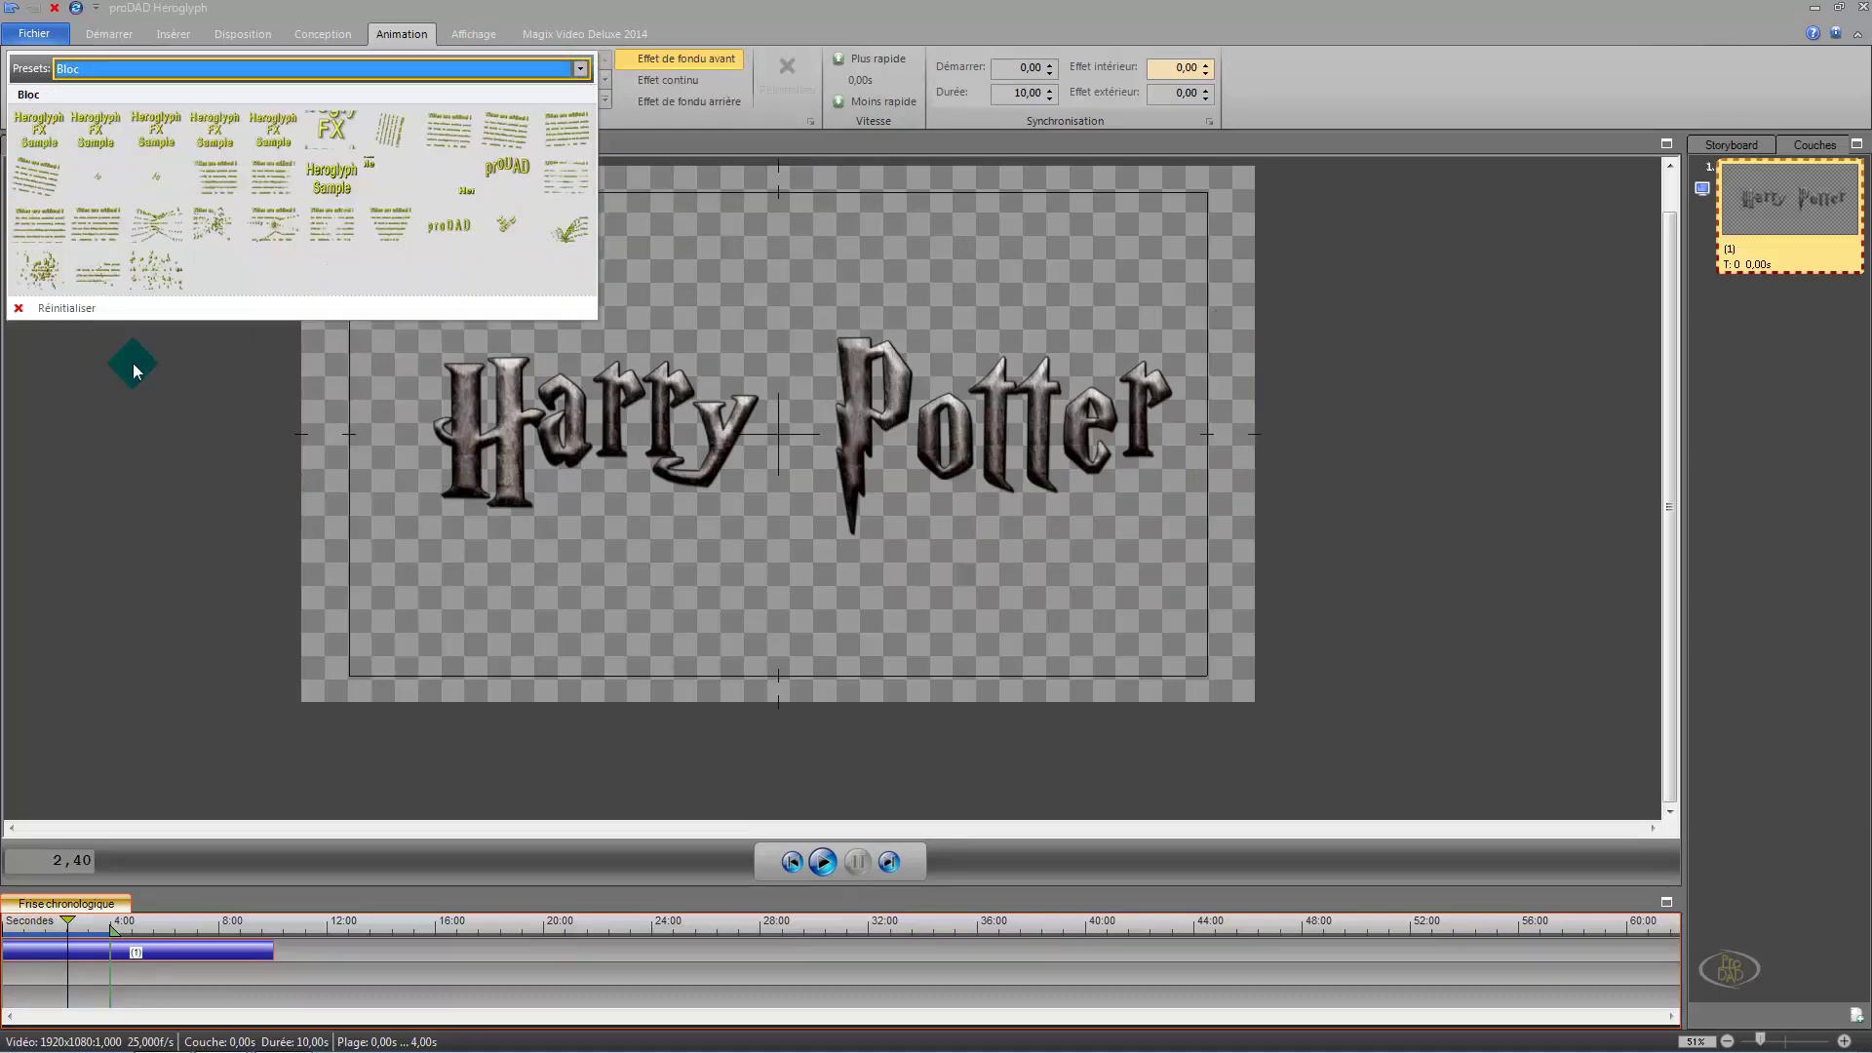
left_click(90, 170)
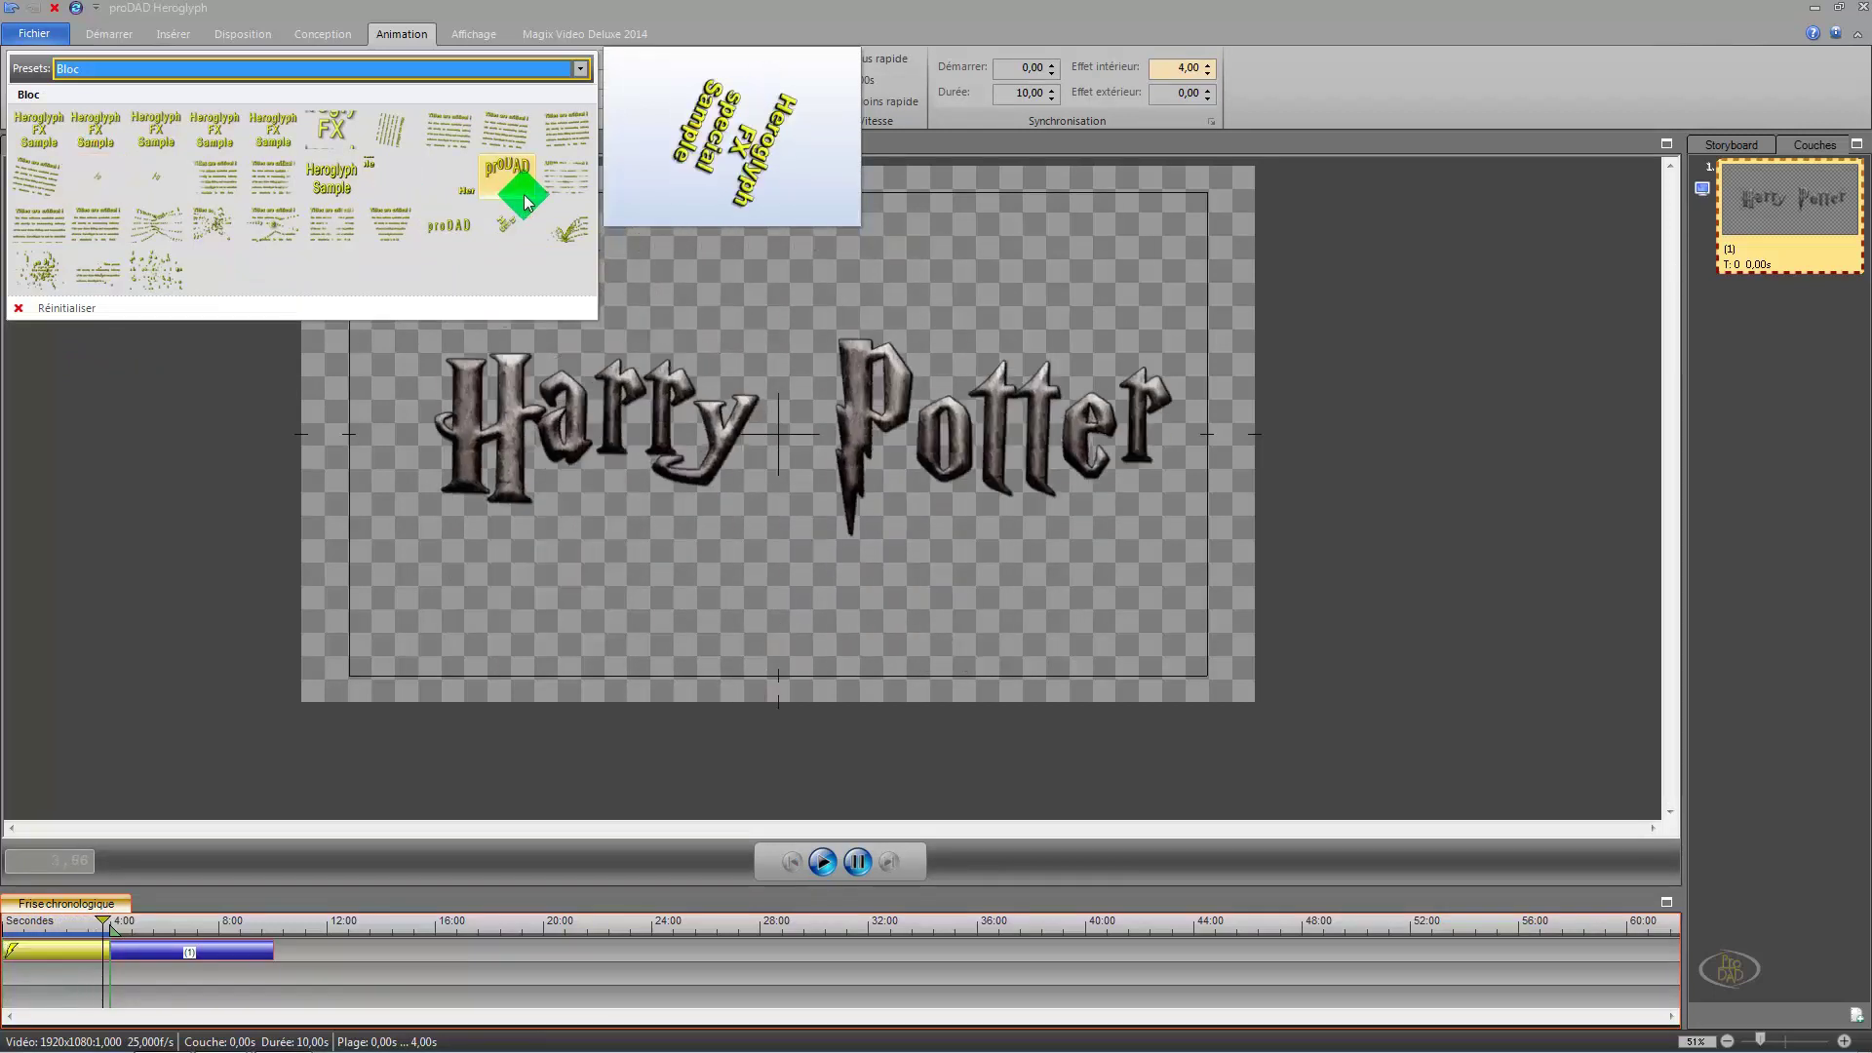
left_click(556, 239)
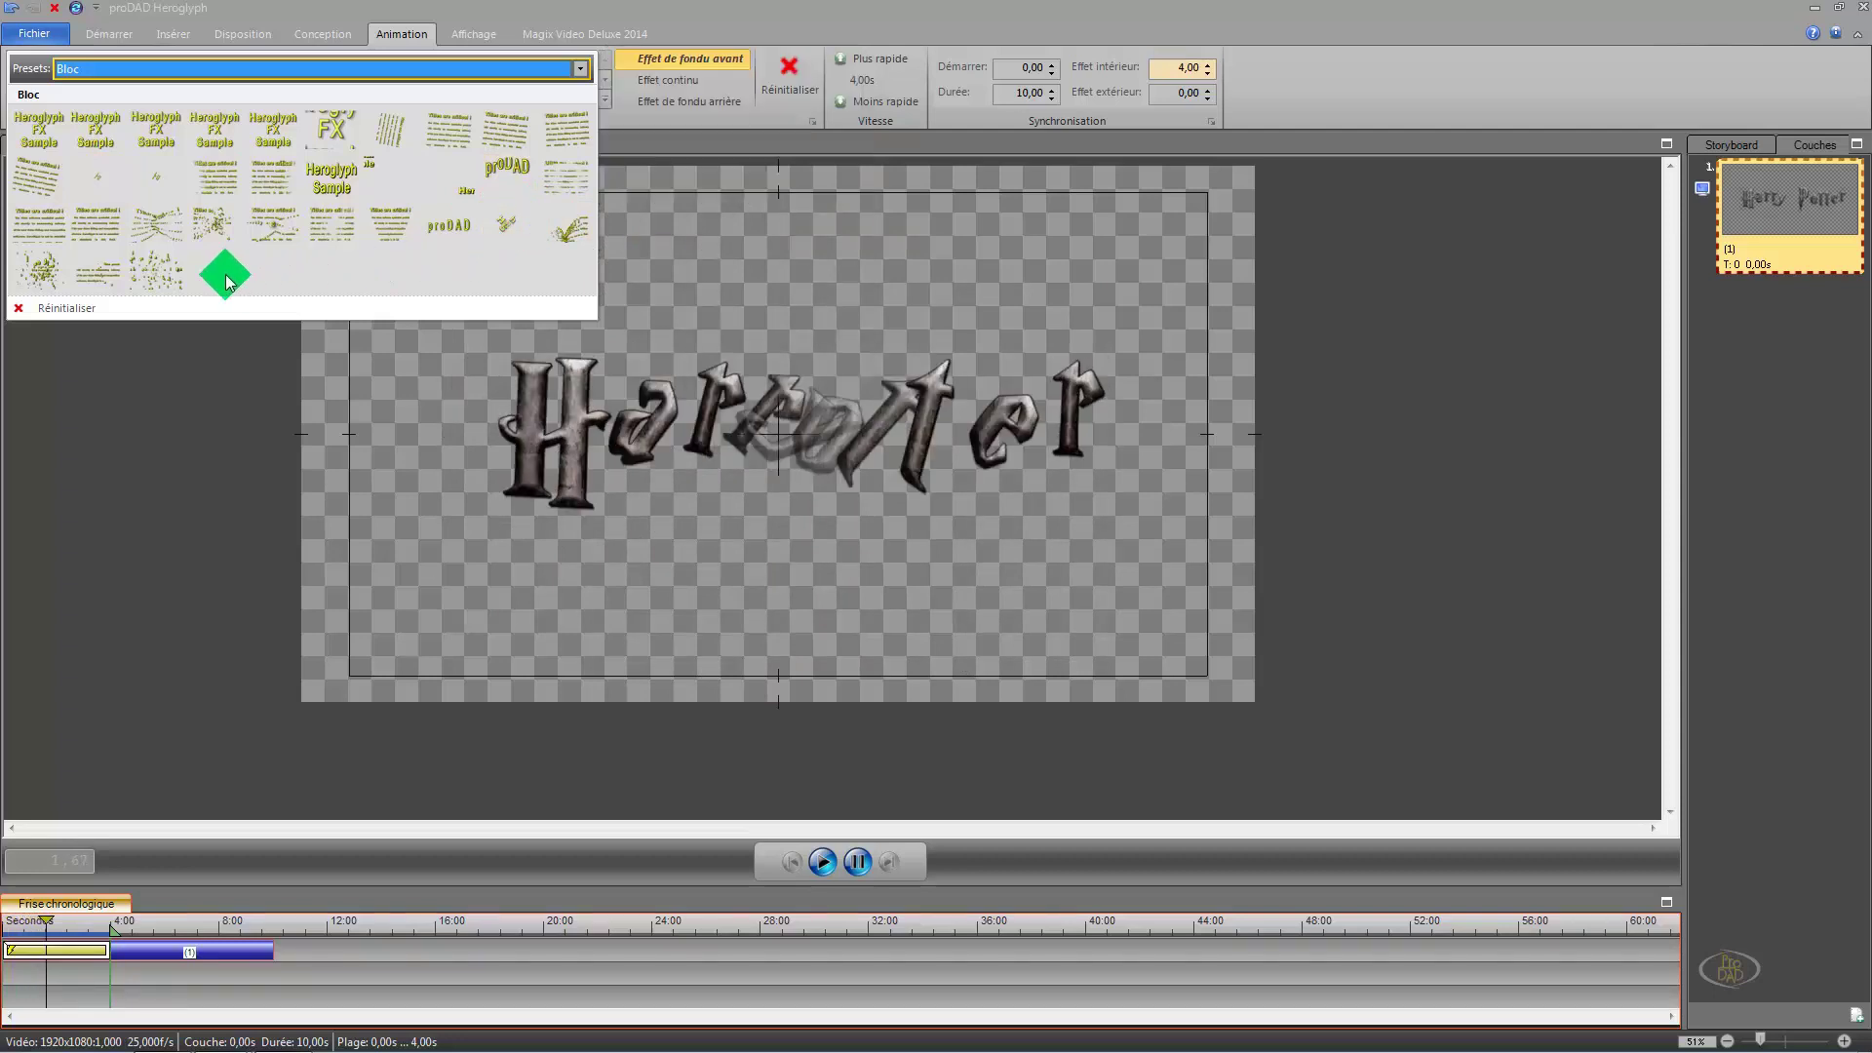
left_click(53, 280)
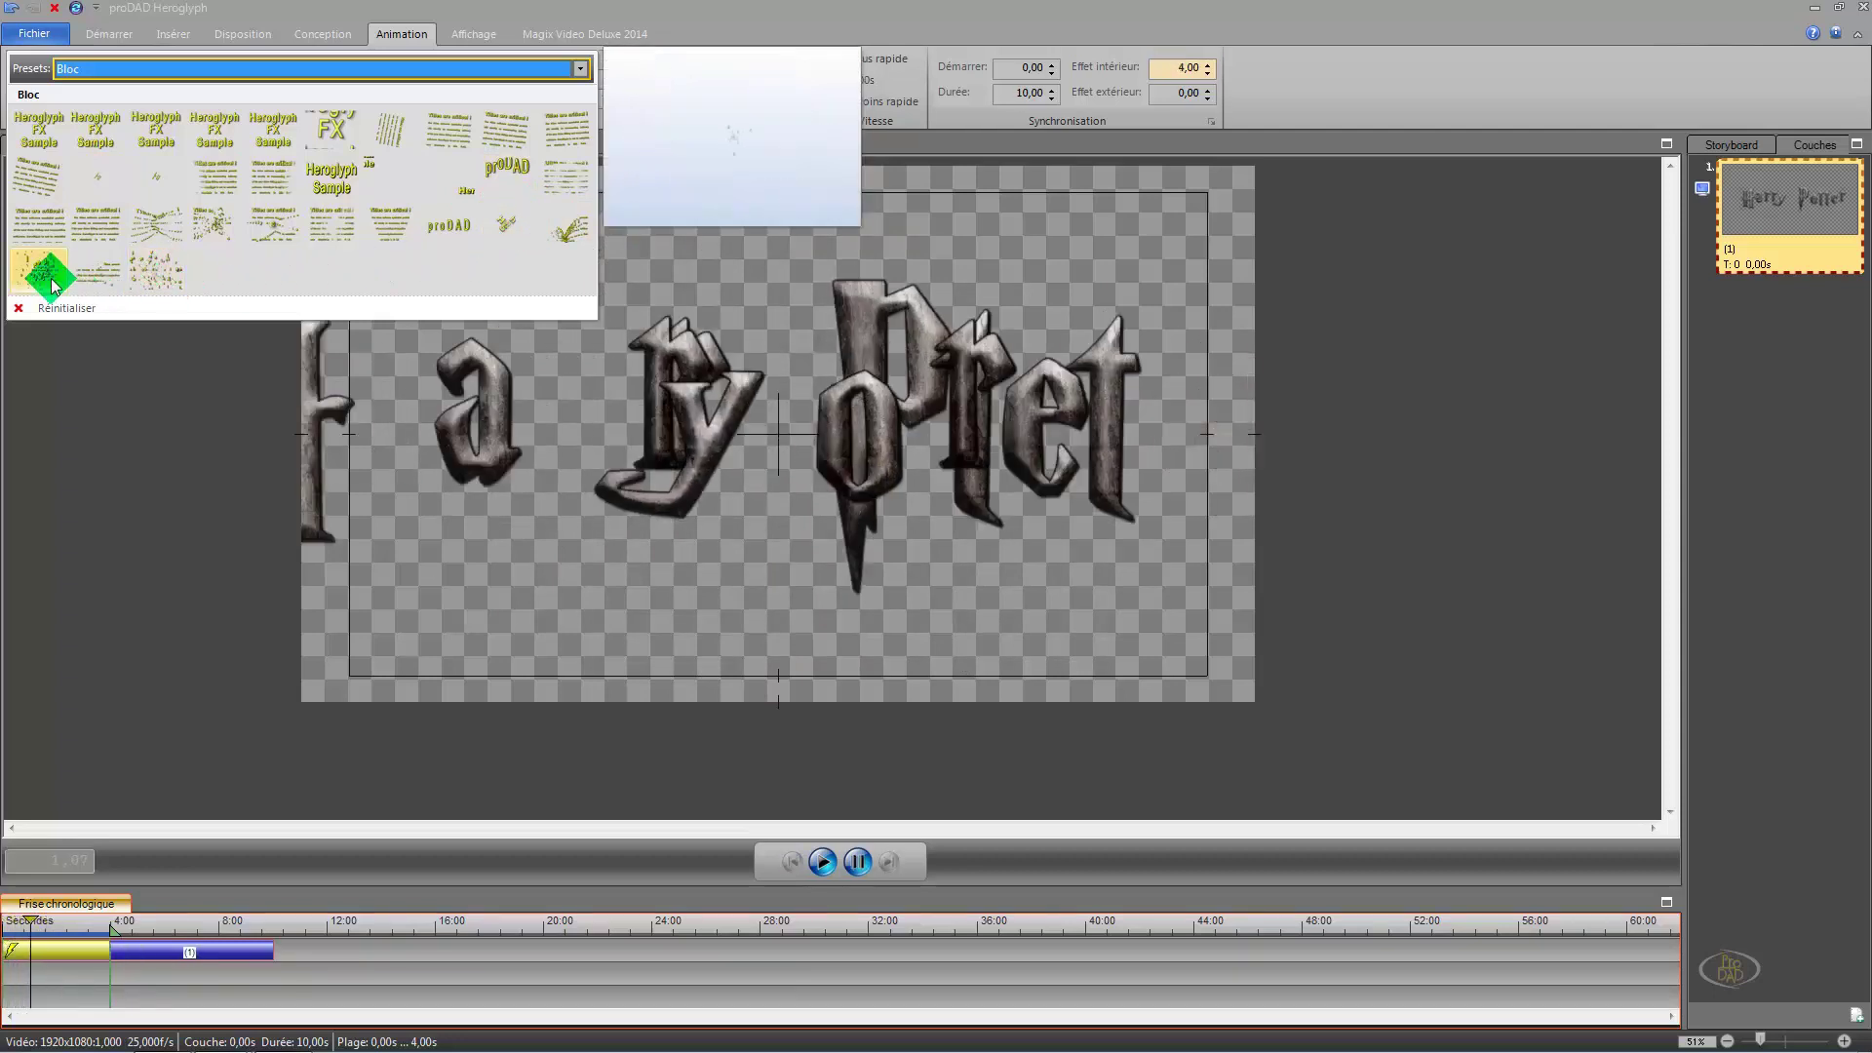
left_click(31, 169)
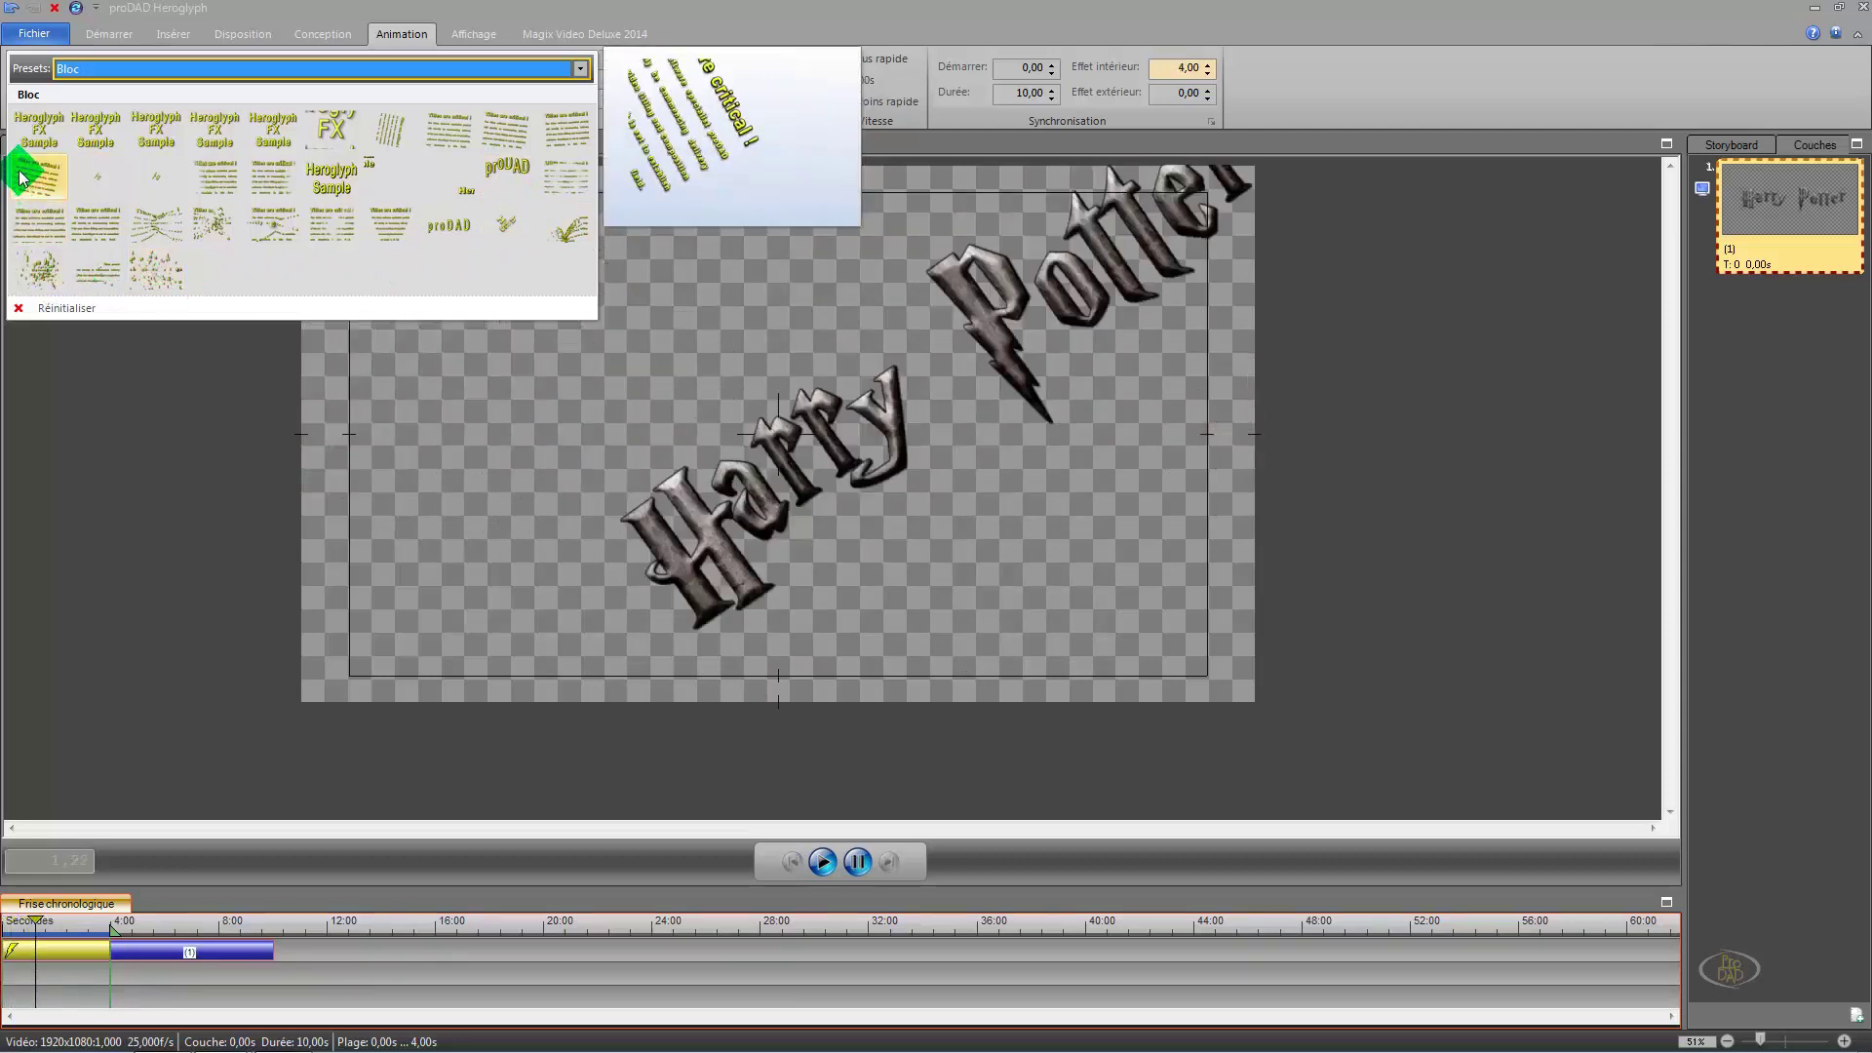
Step: Return to the Lettre animation presets and apply the tenth one, ending the first row, as the title's fade-in effect
left_click(580, 68)
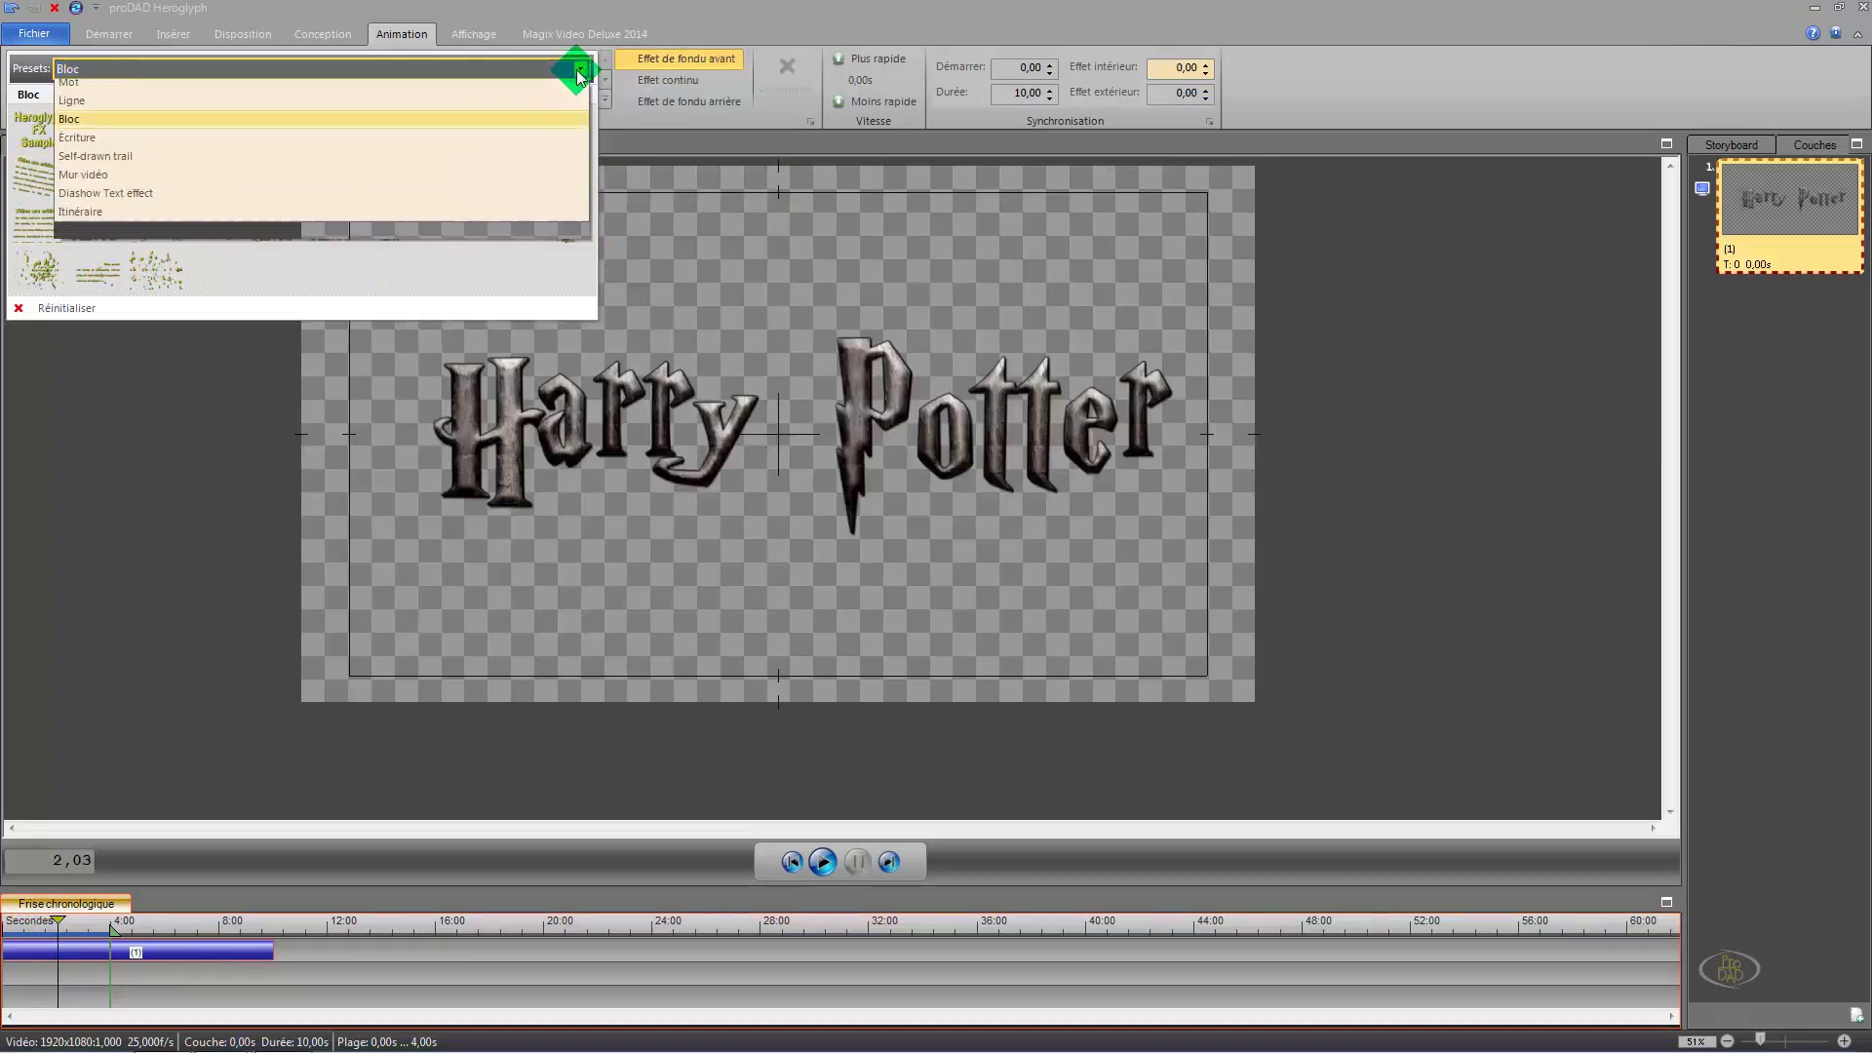
left_click(291, 91)
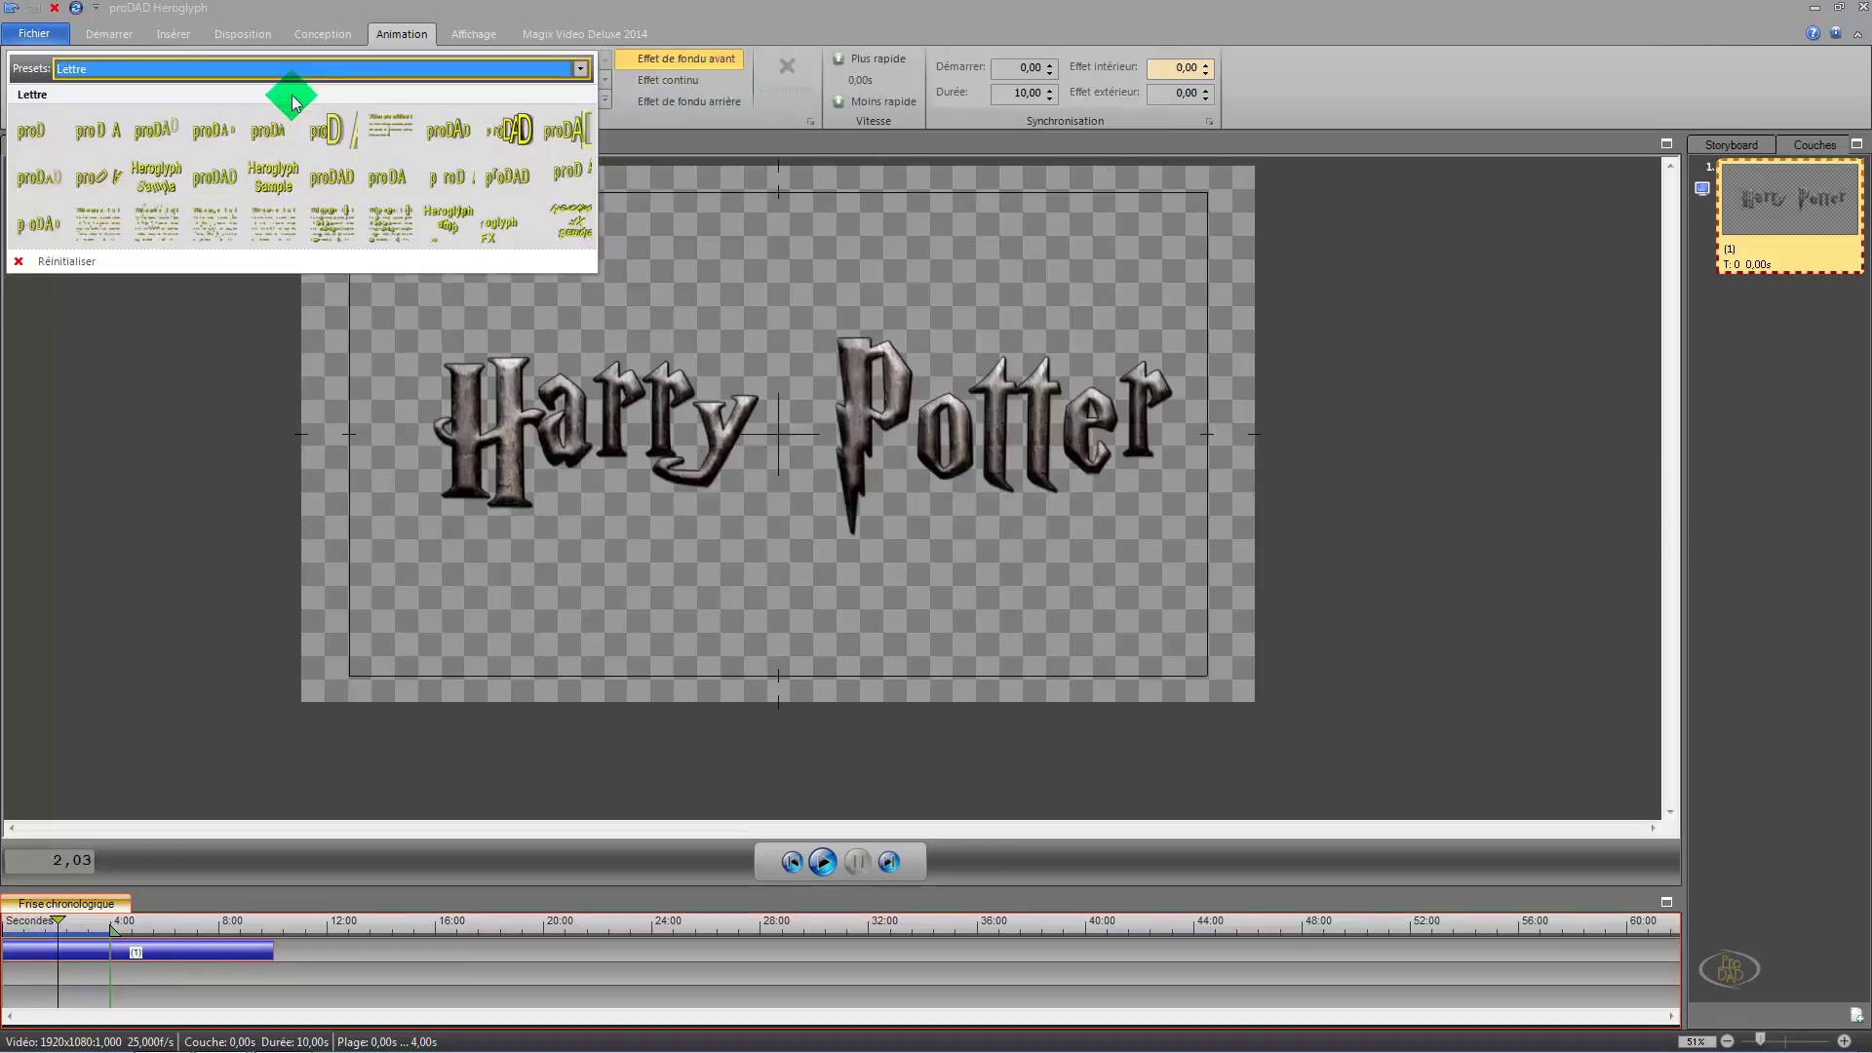
left_click(508, 232)
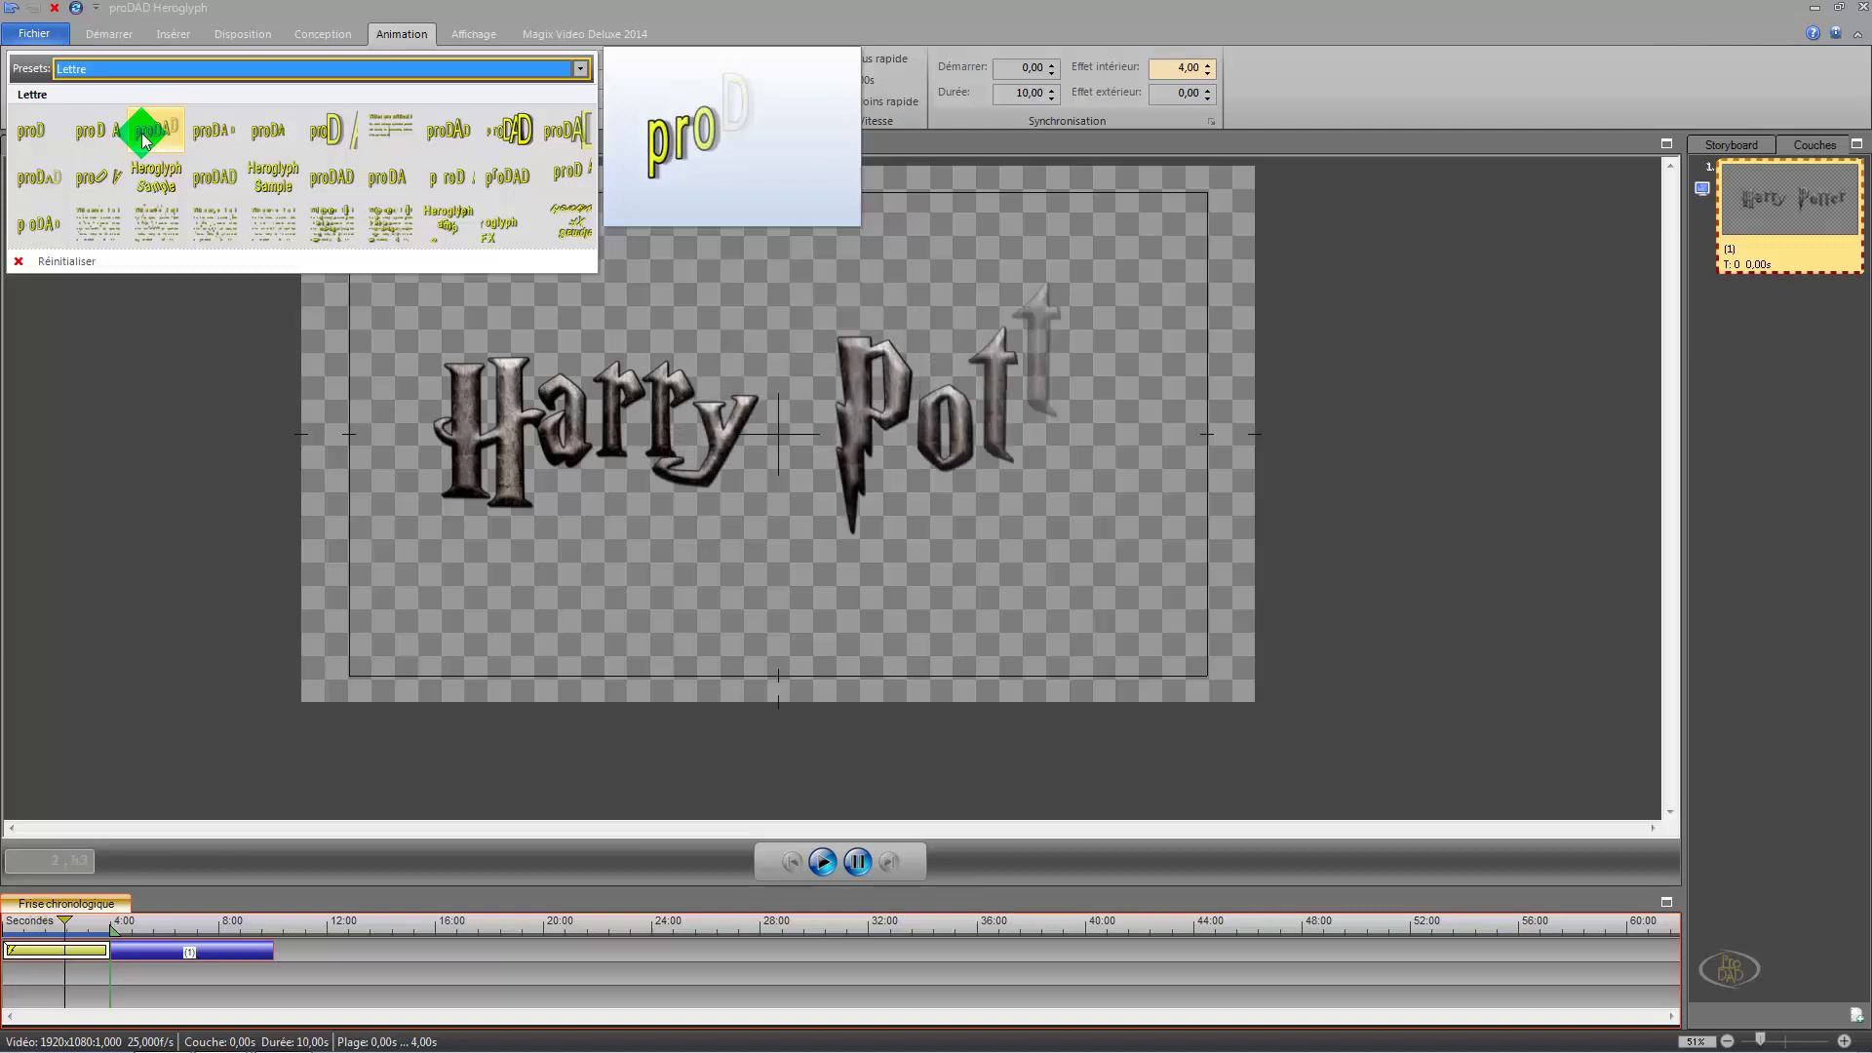
left_click(500, 140)
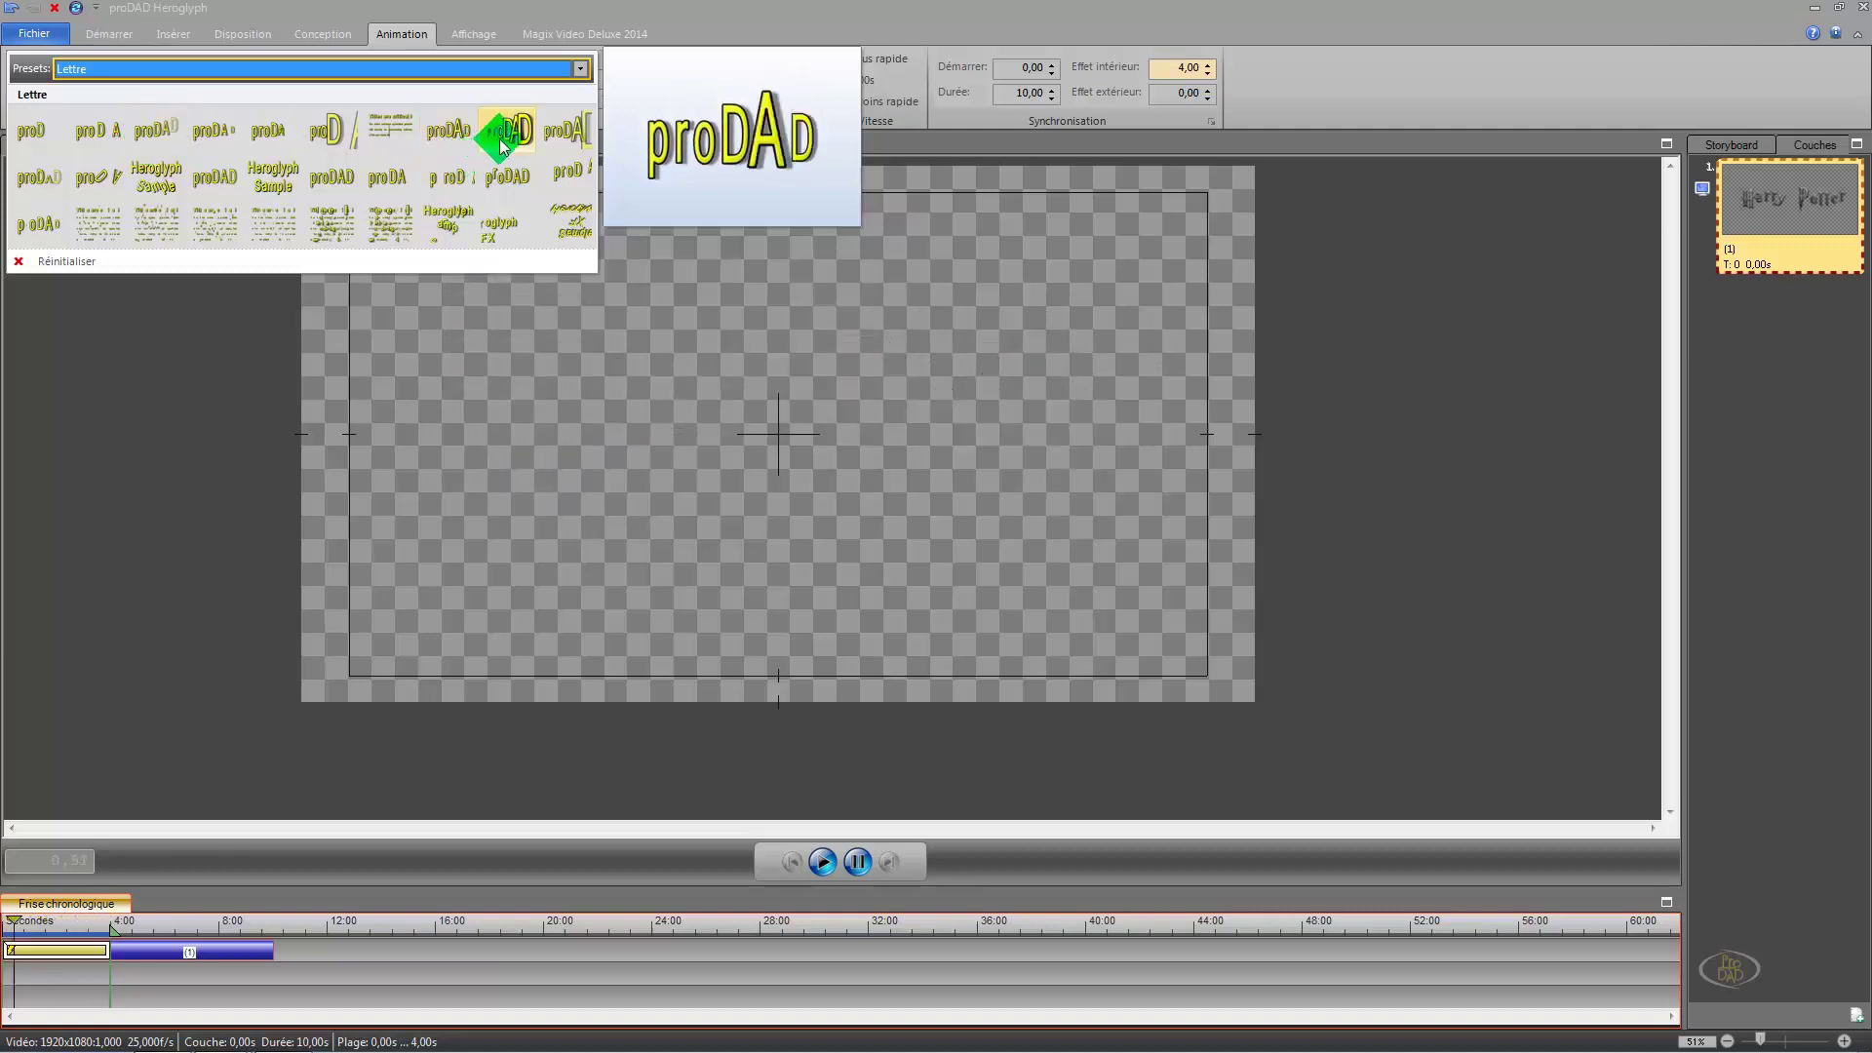
left_click(553, 133)
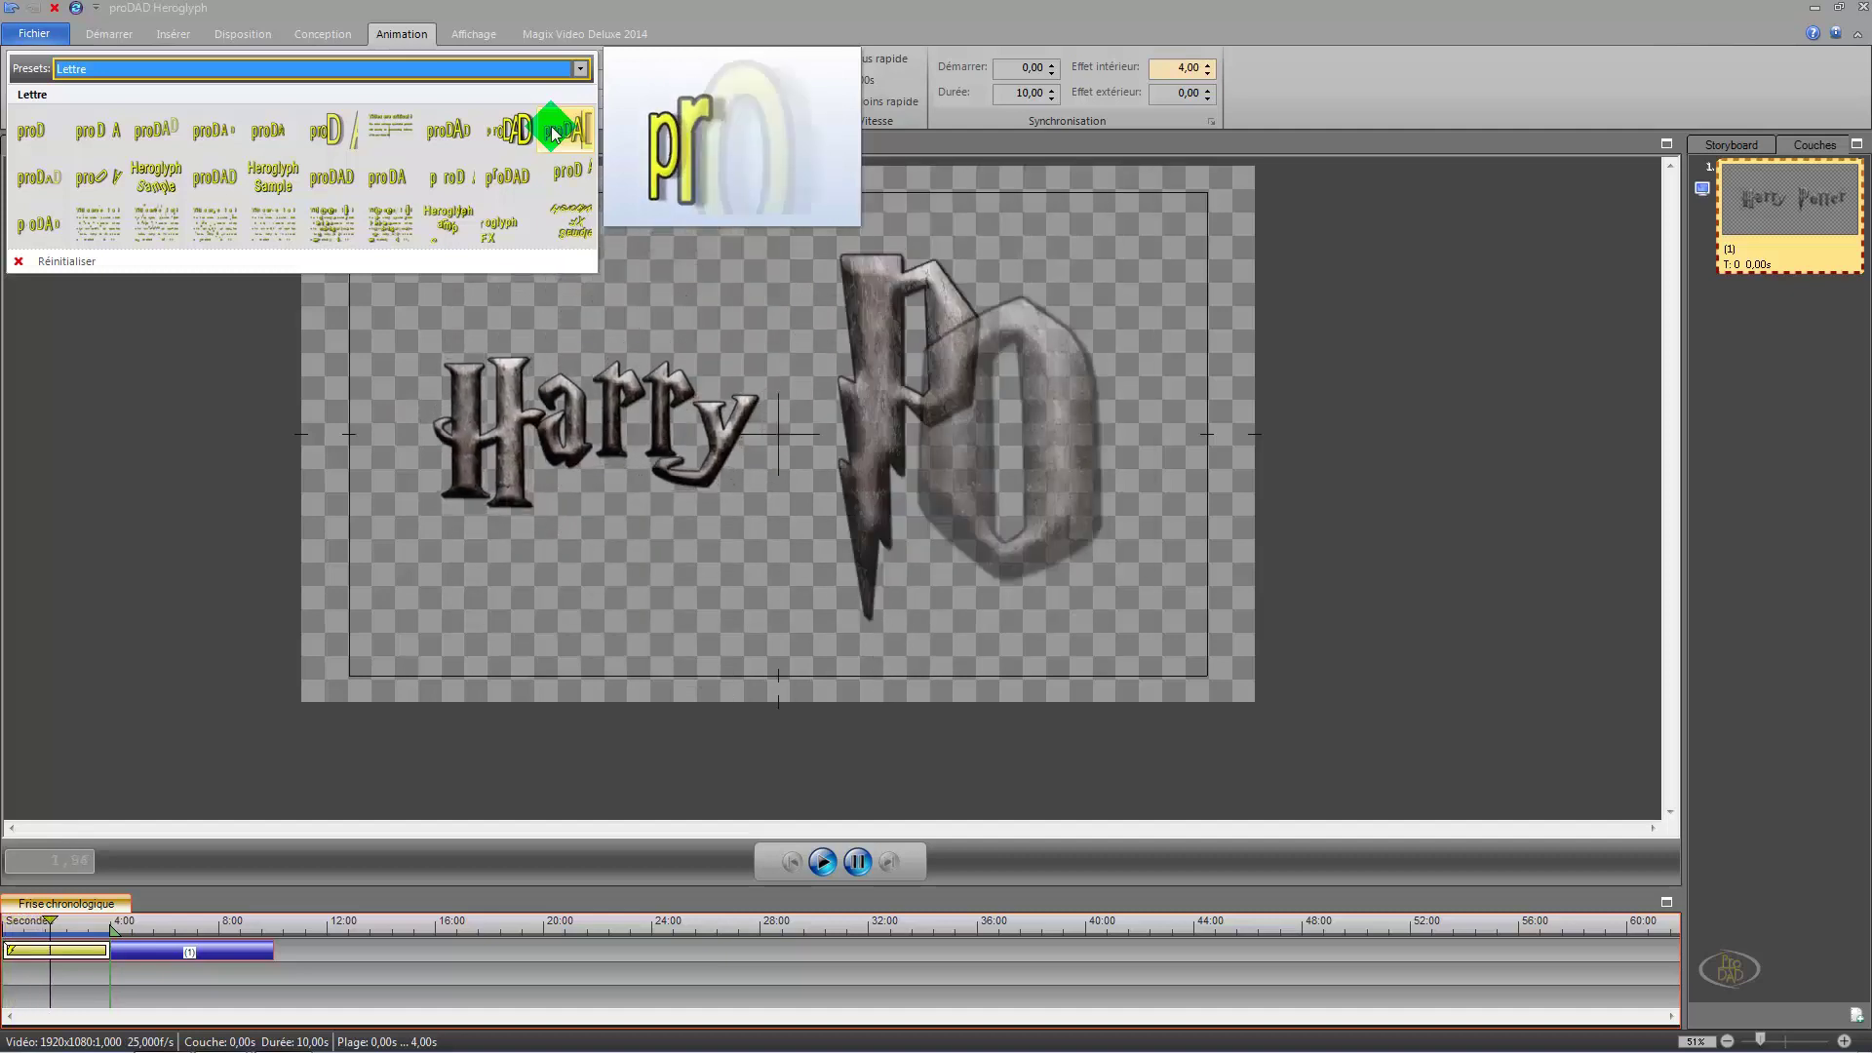
left_click(553, 132)
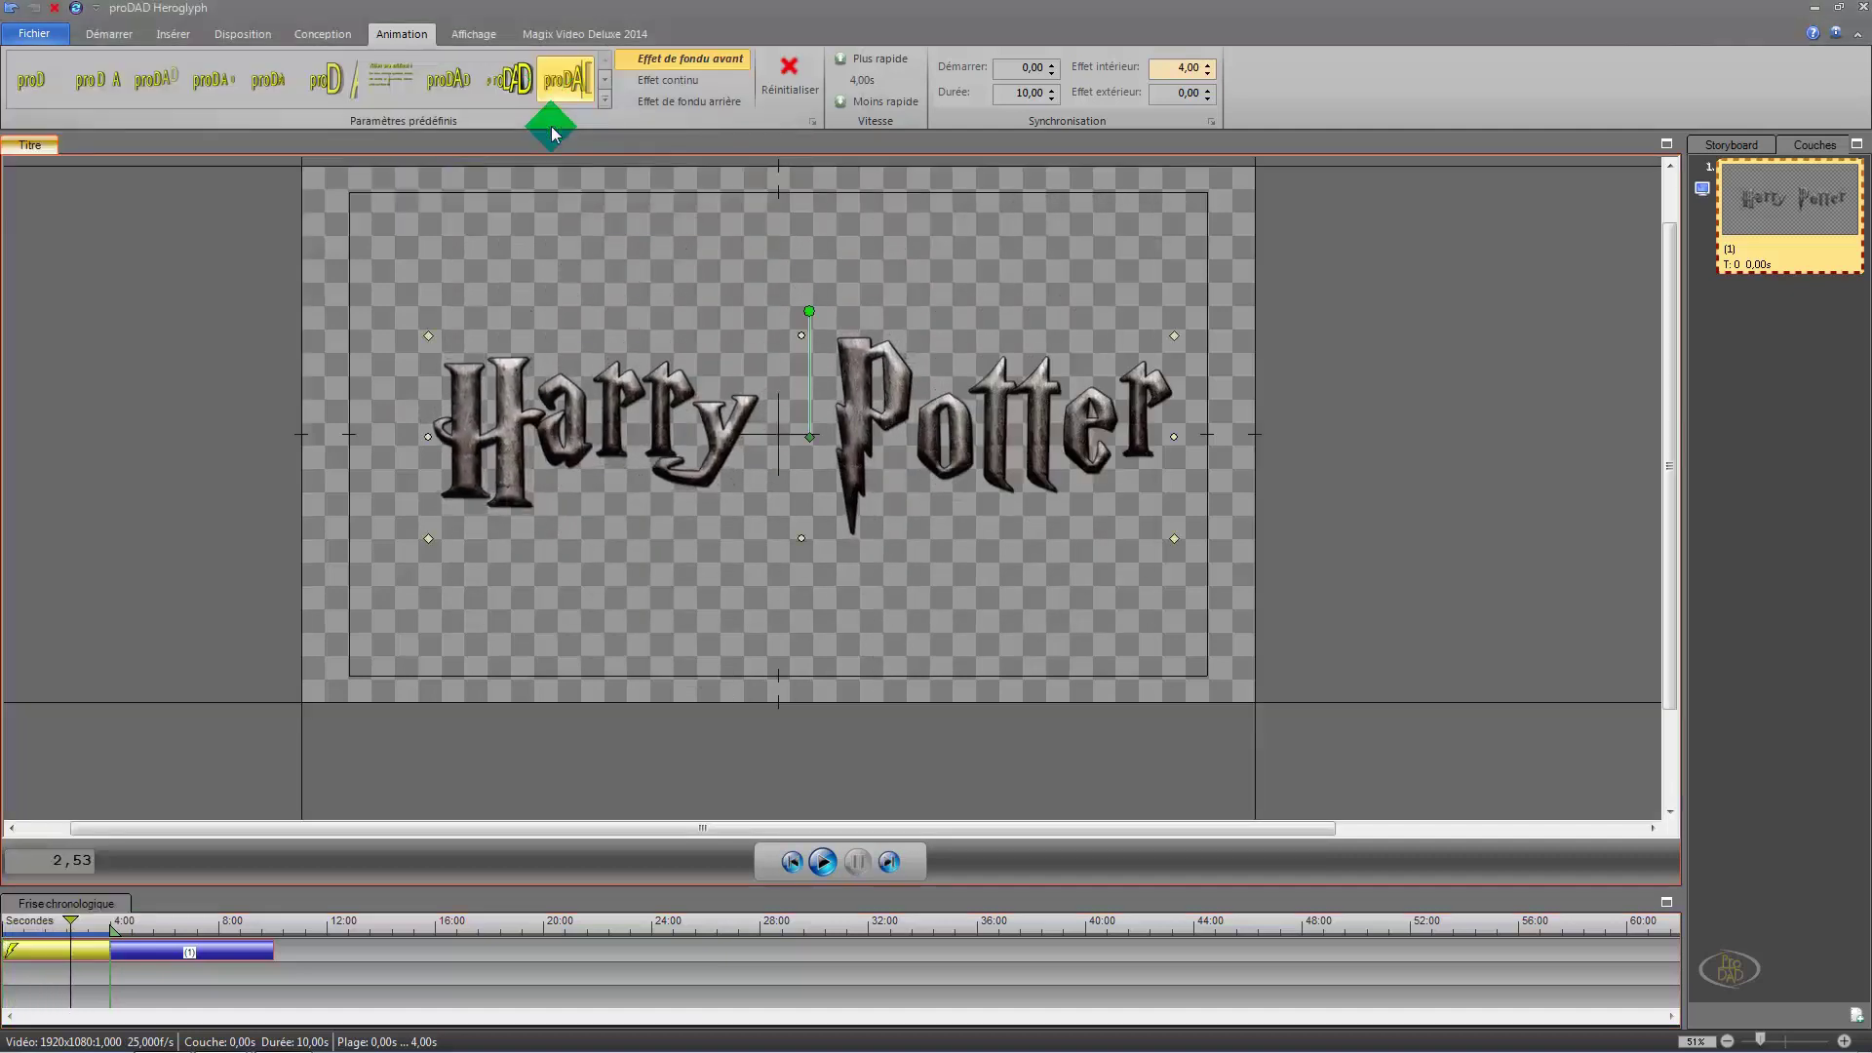
Step: Apply the same tenth Lettre preset as the title's back fade effect (Effet de fondu arrière)
left_click(244, 950)
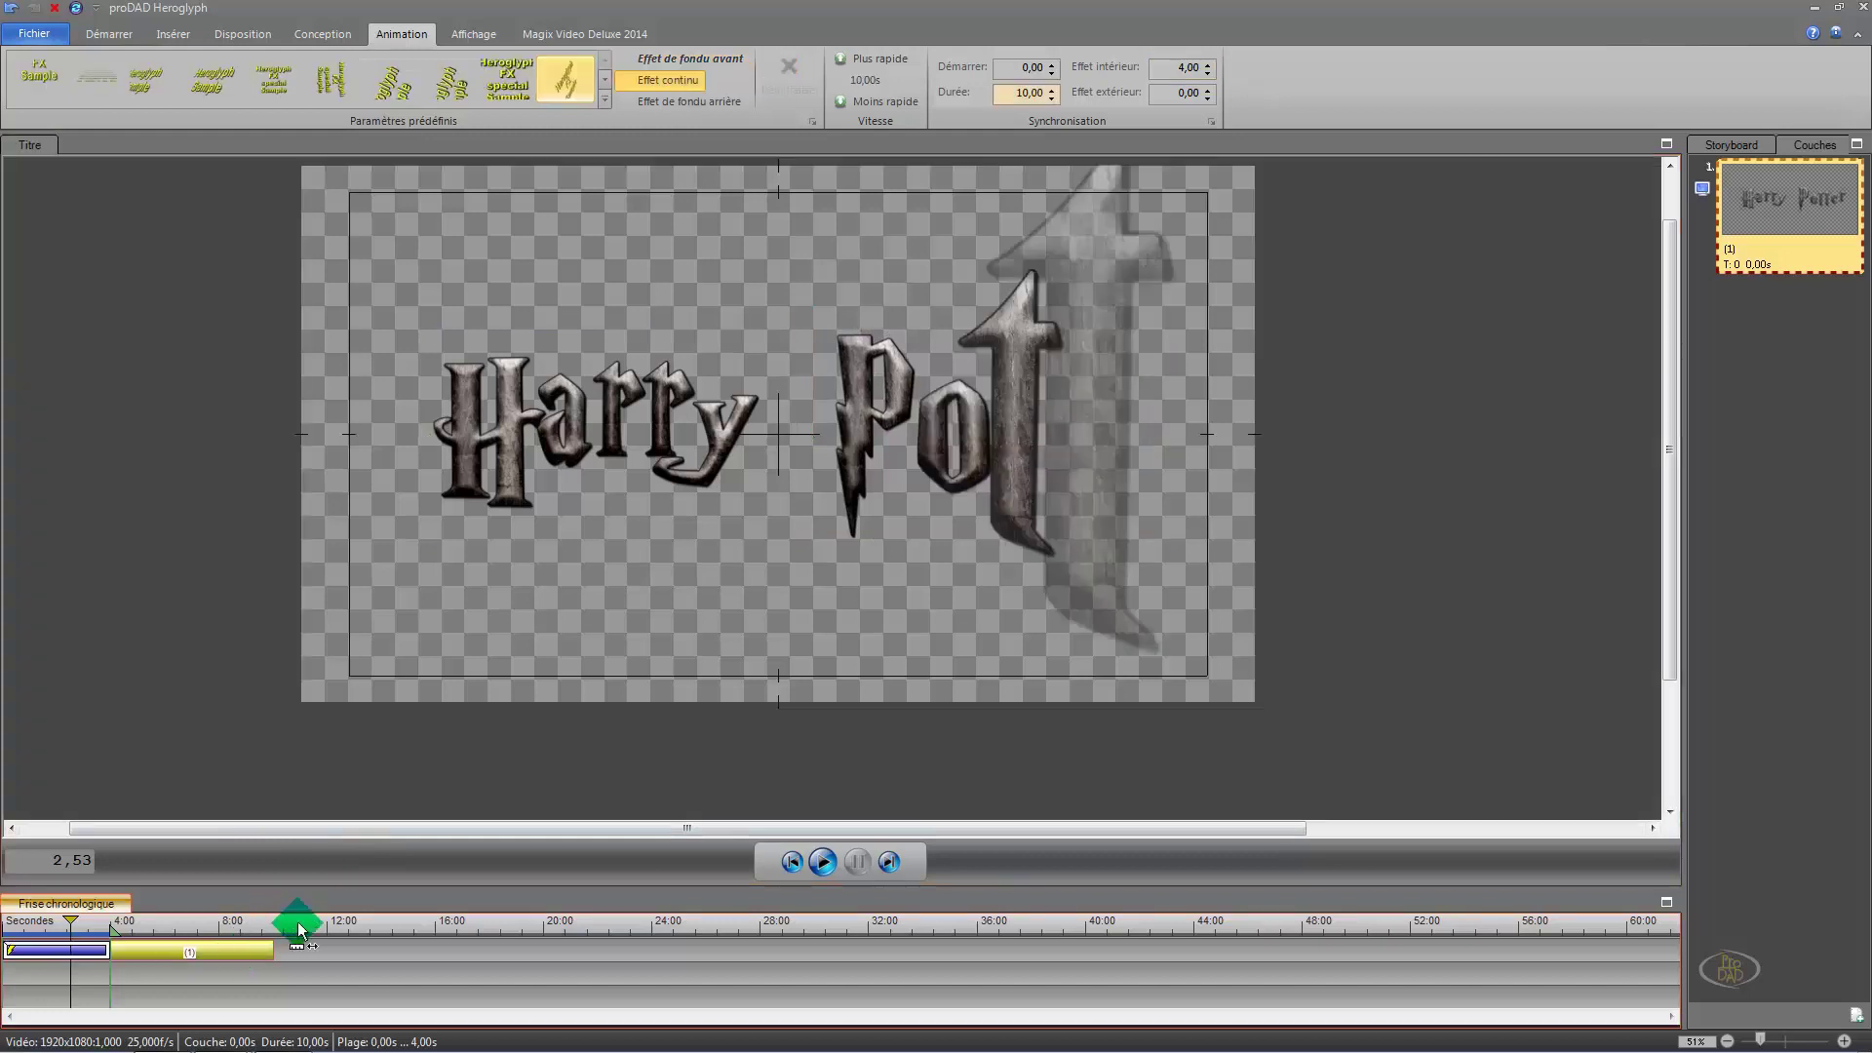
left_click(672, 104)
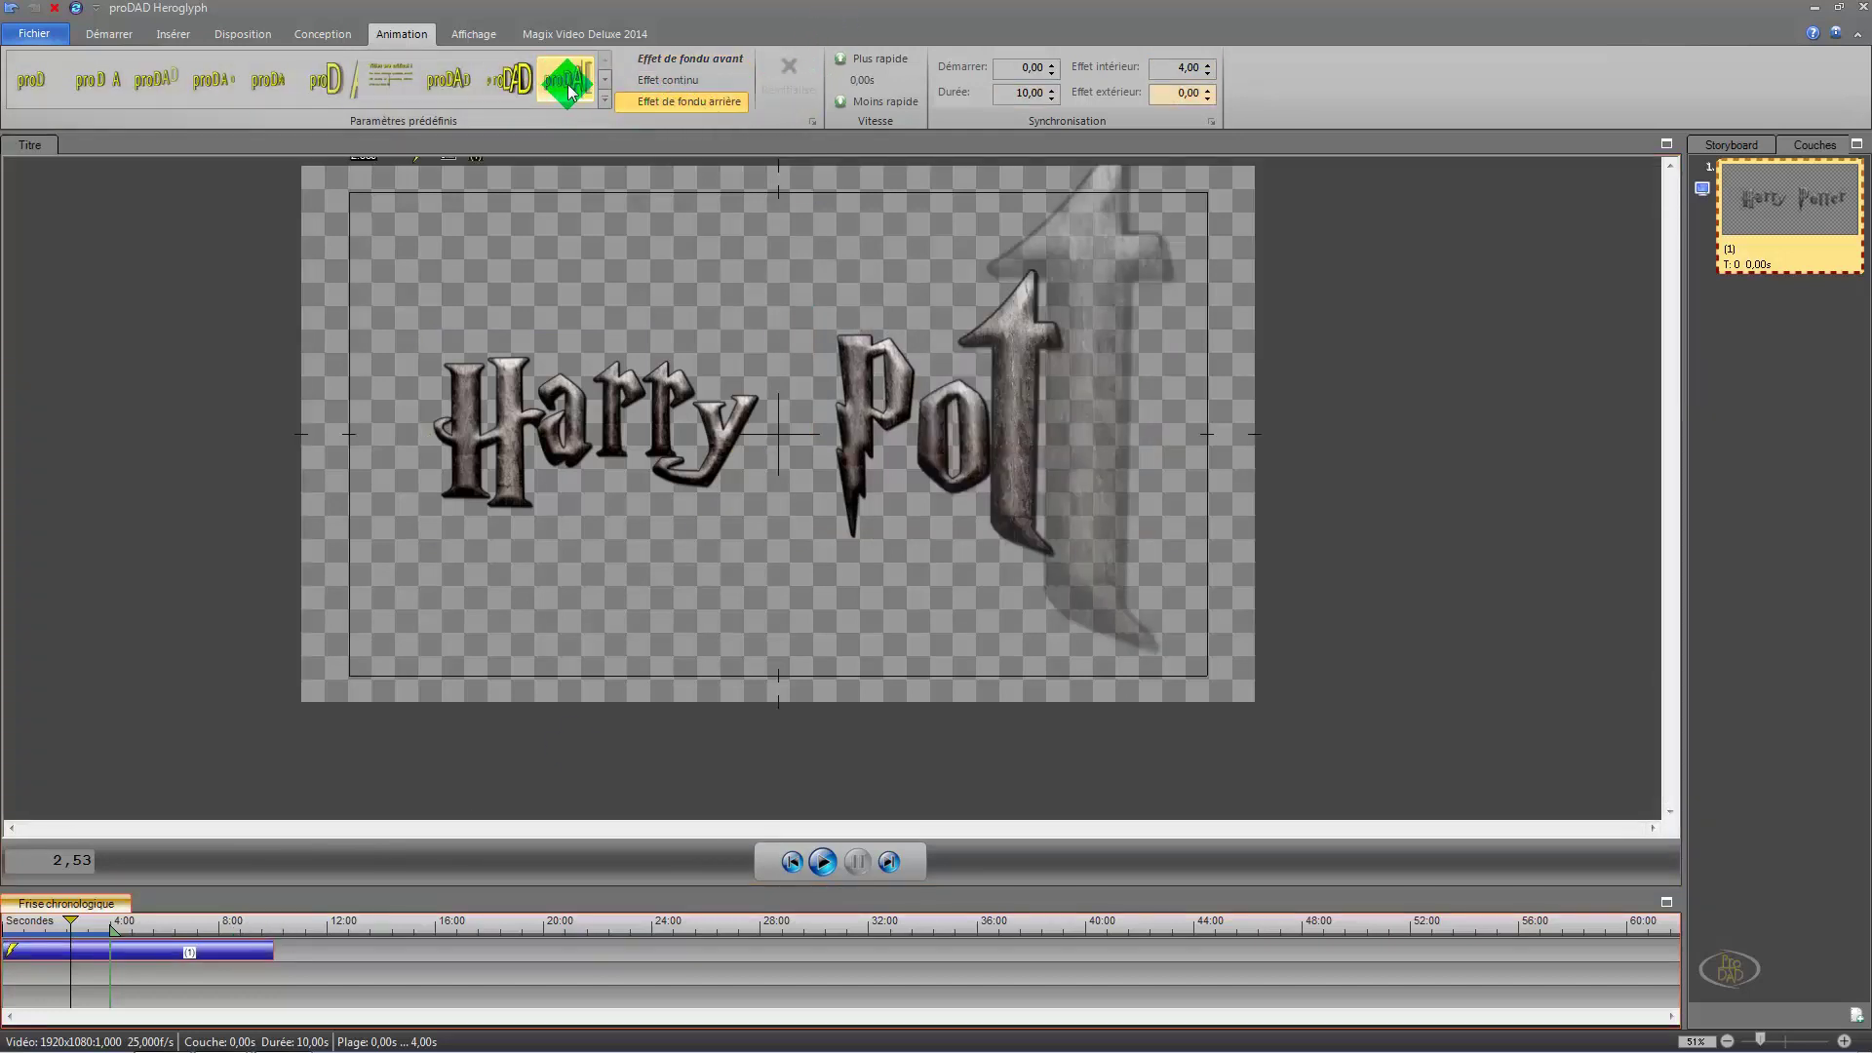
left_click_drag(570, 93, 16, 944)
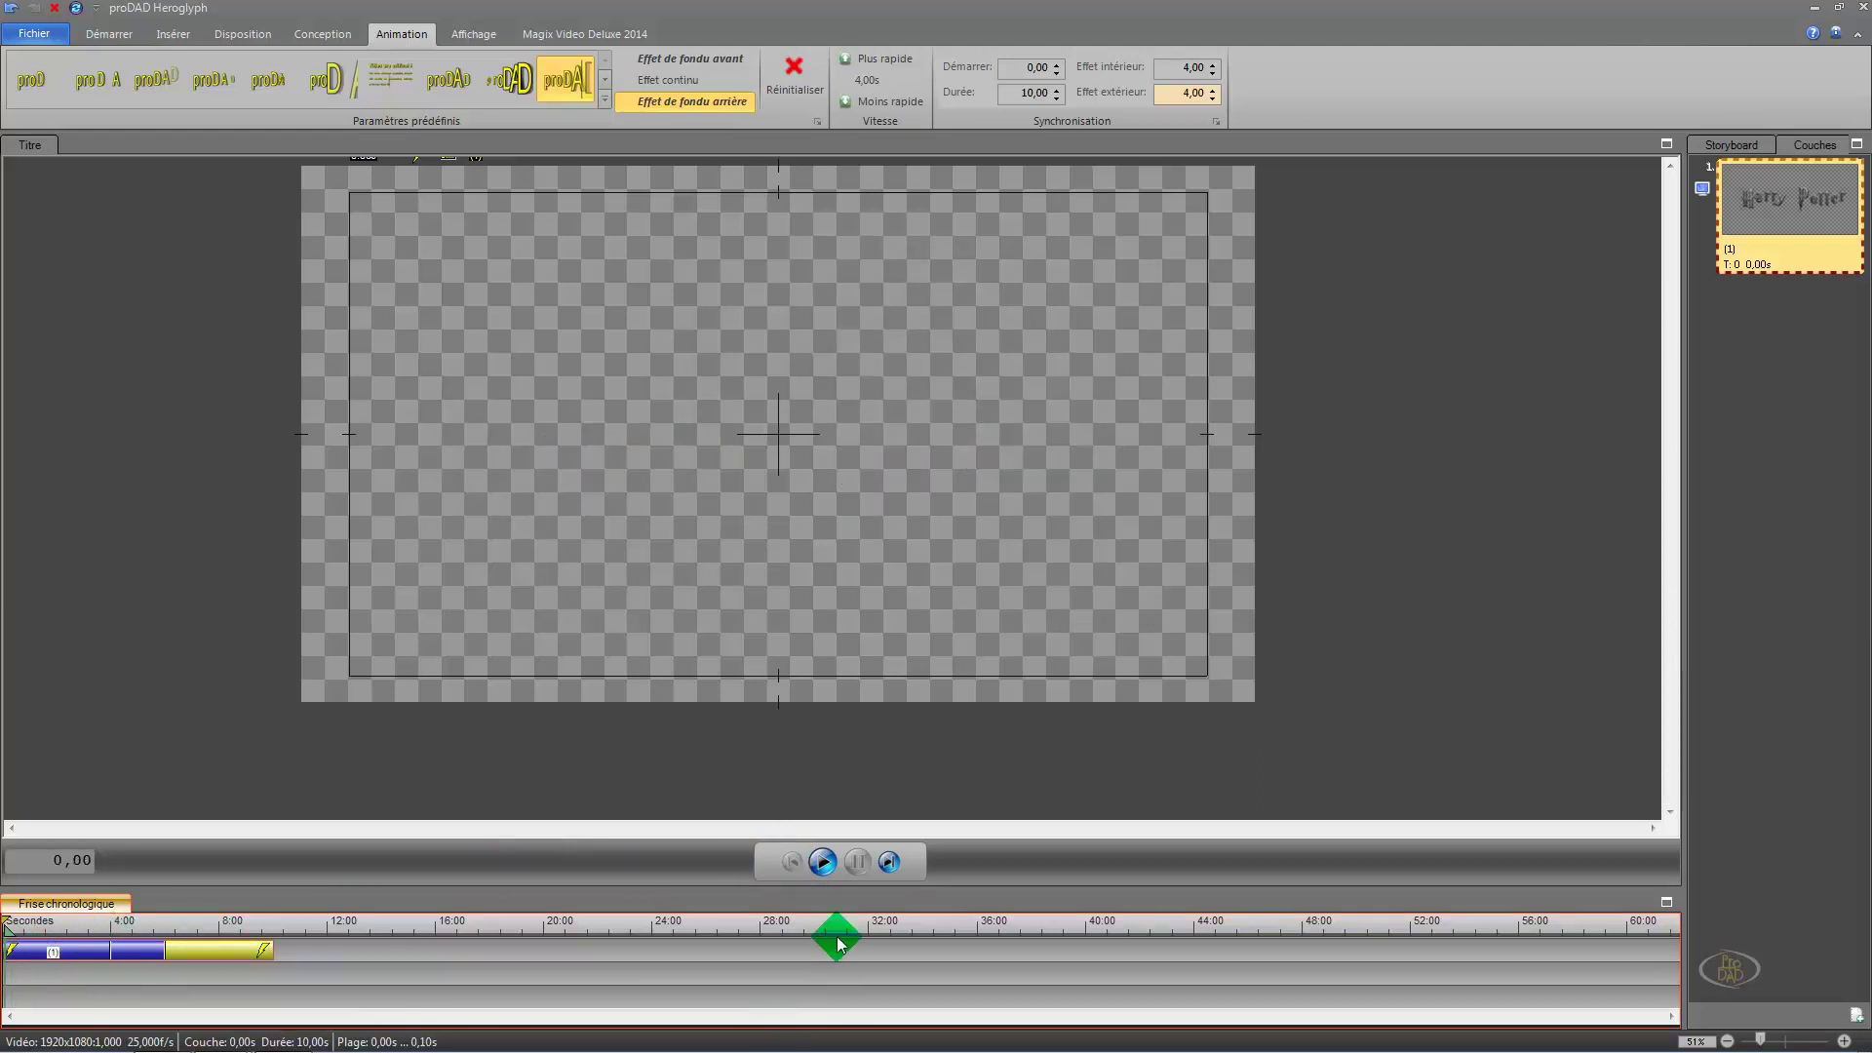
Step: Play the title animation from the start to check both fade effects, and pause the playback
left_click_drag(836, 941, 838, 869)
left_click(832, 866)
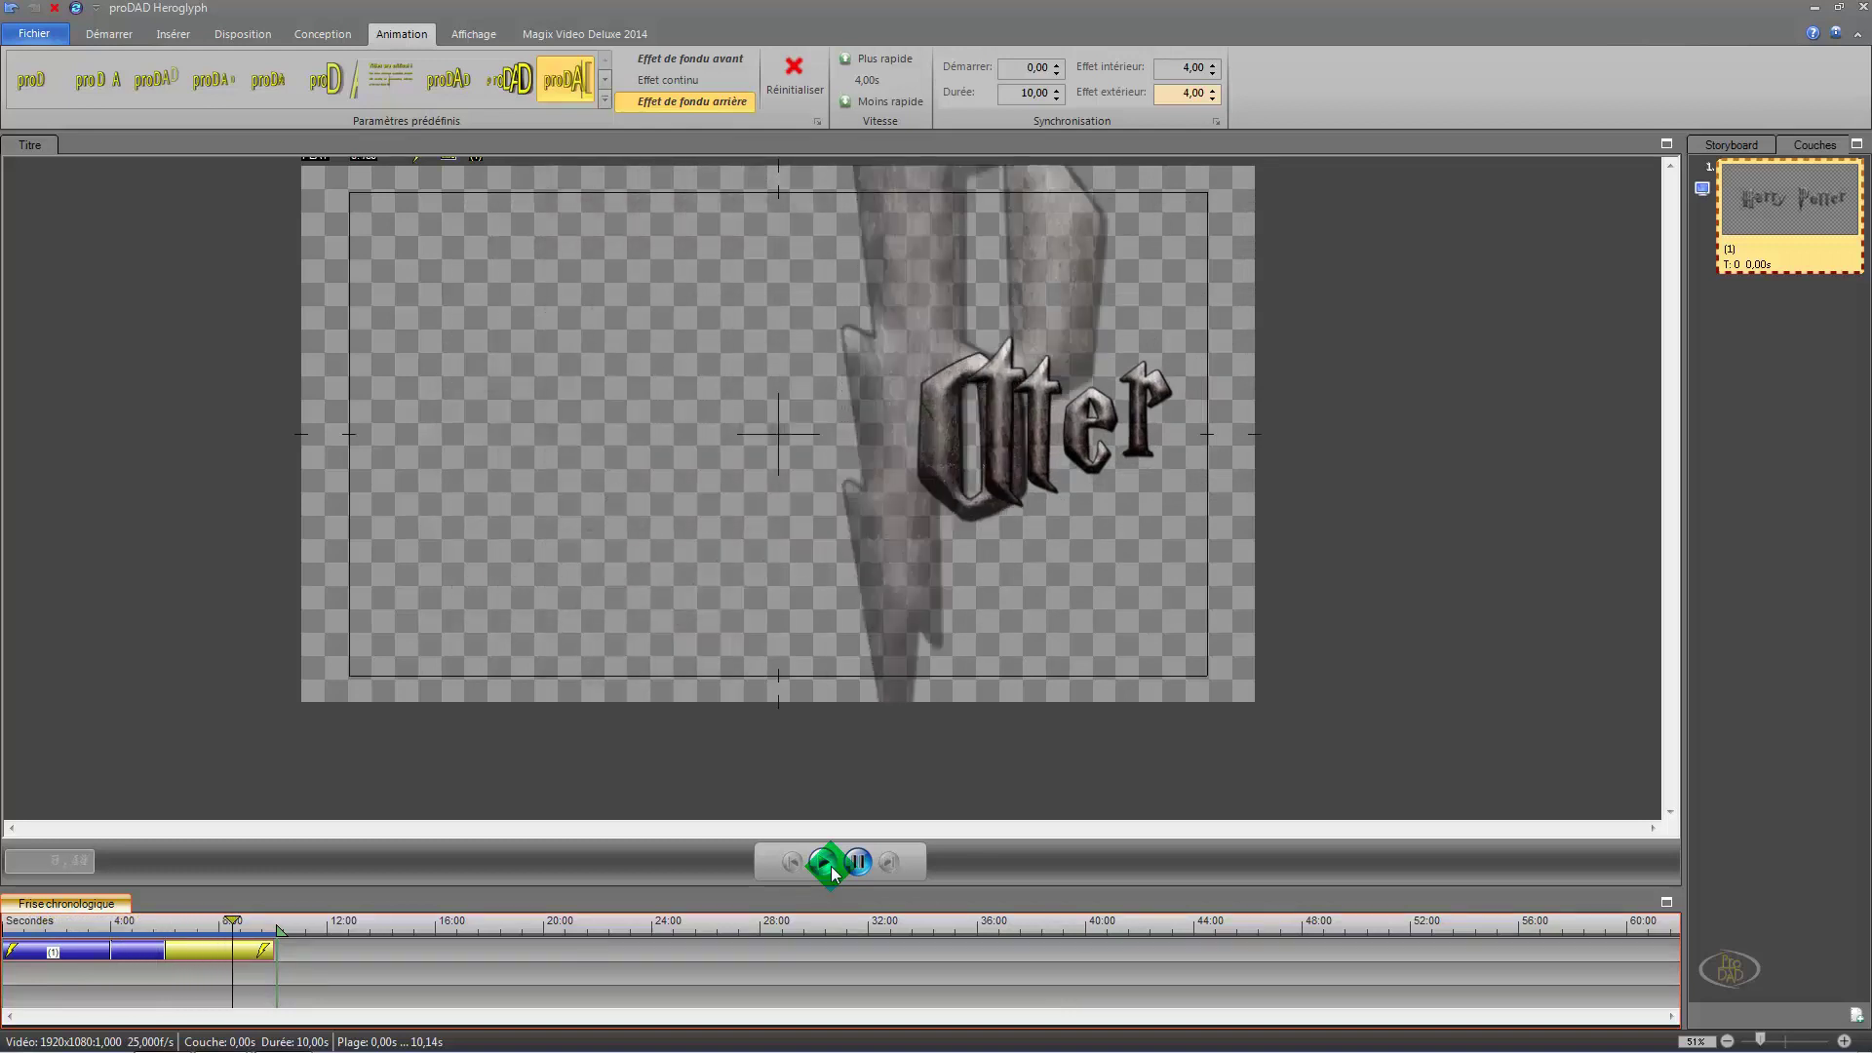
left_click(871, 865)
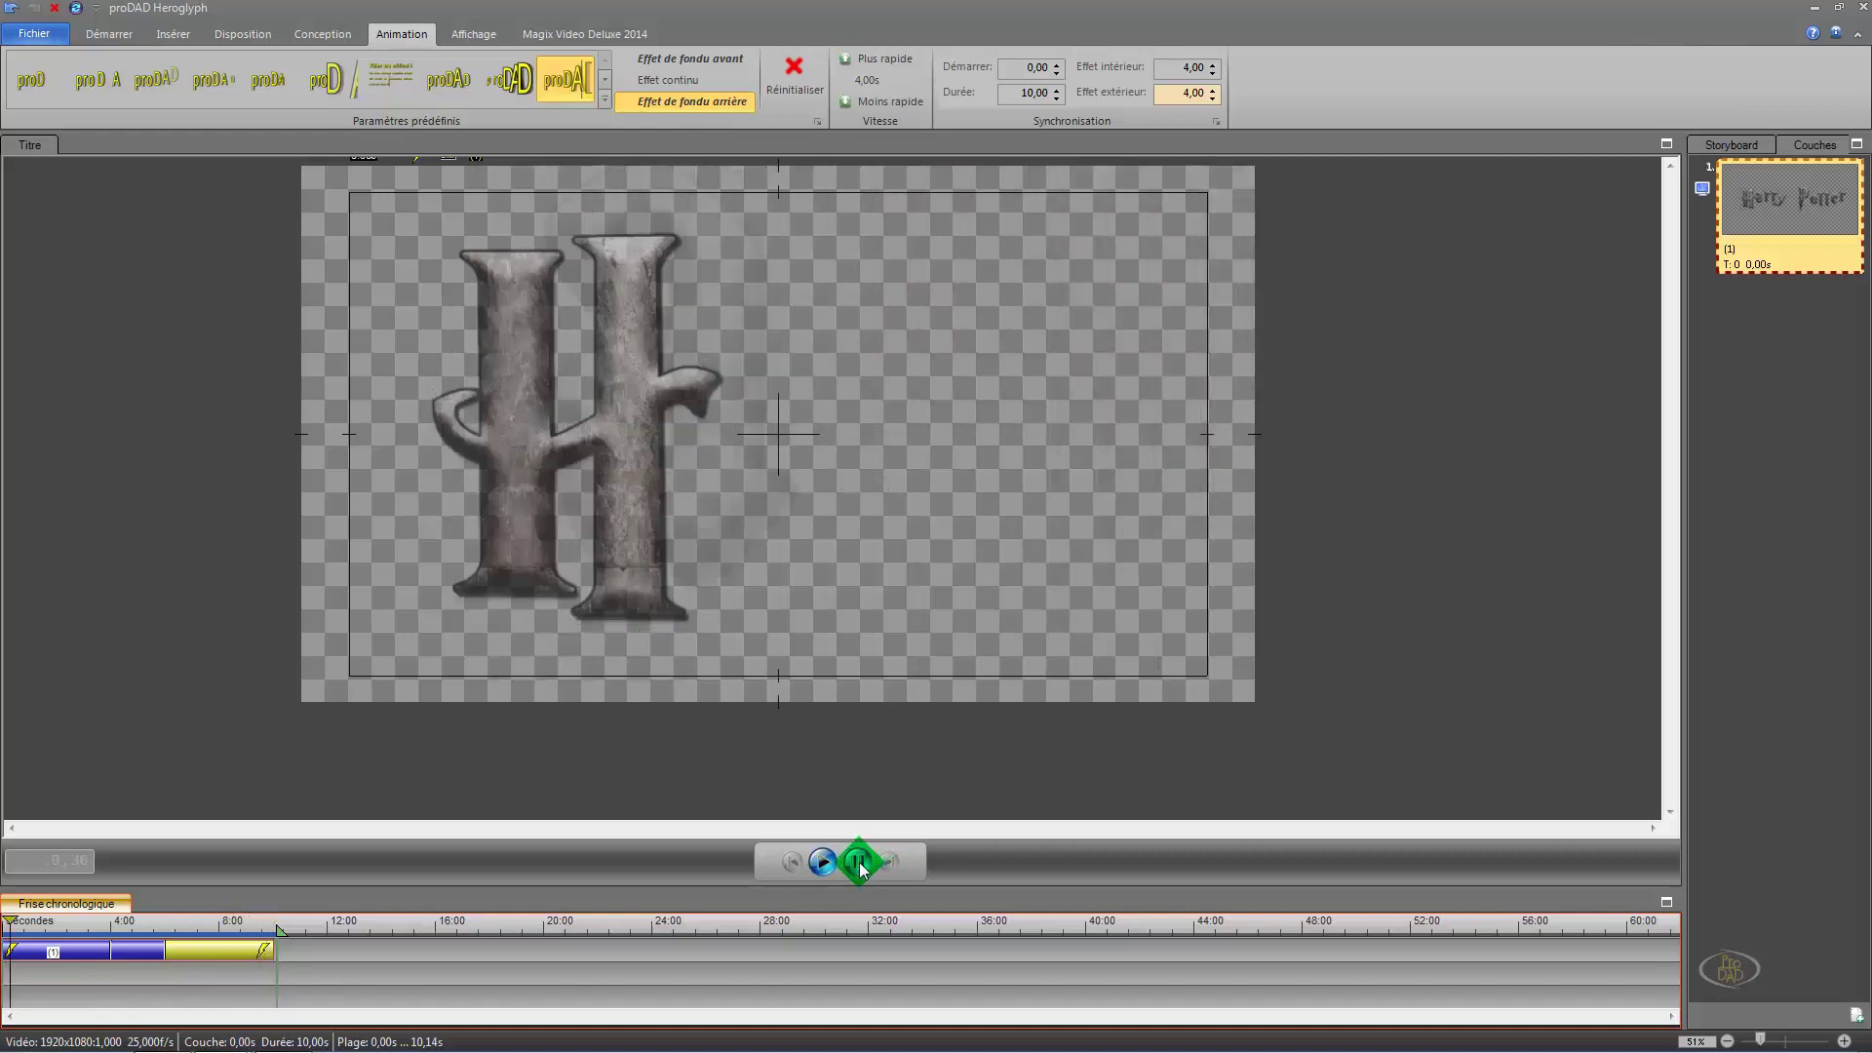
left_click_drag(511, 700, 837, 869)
left_click(836, 869)
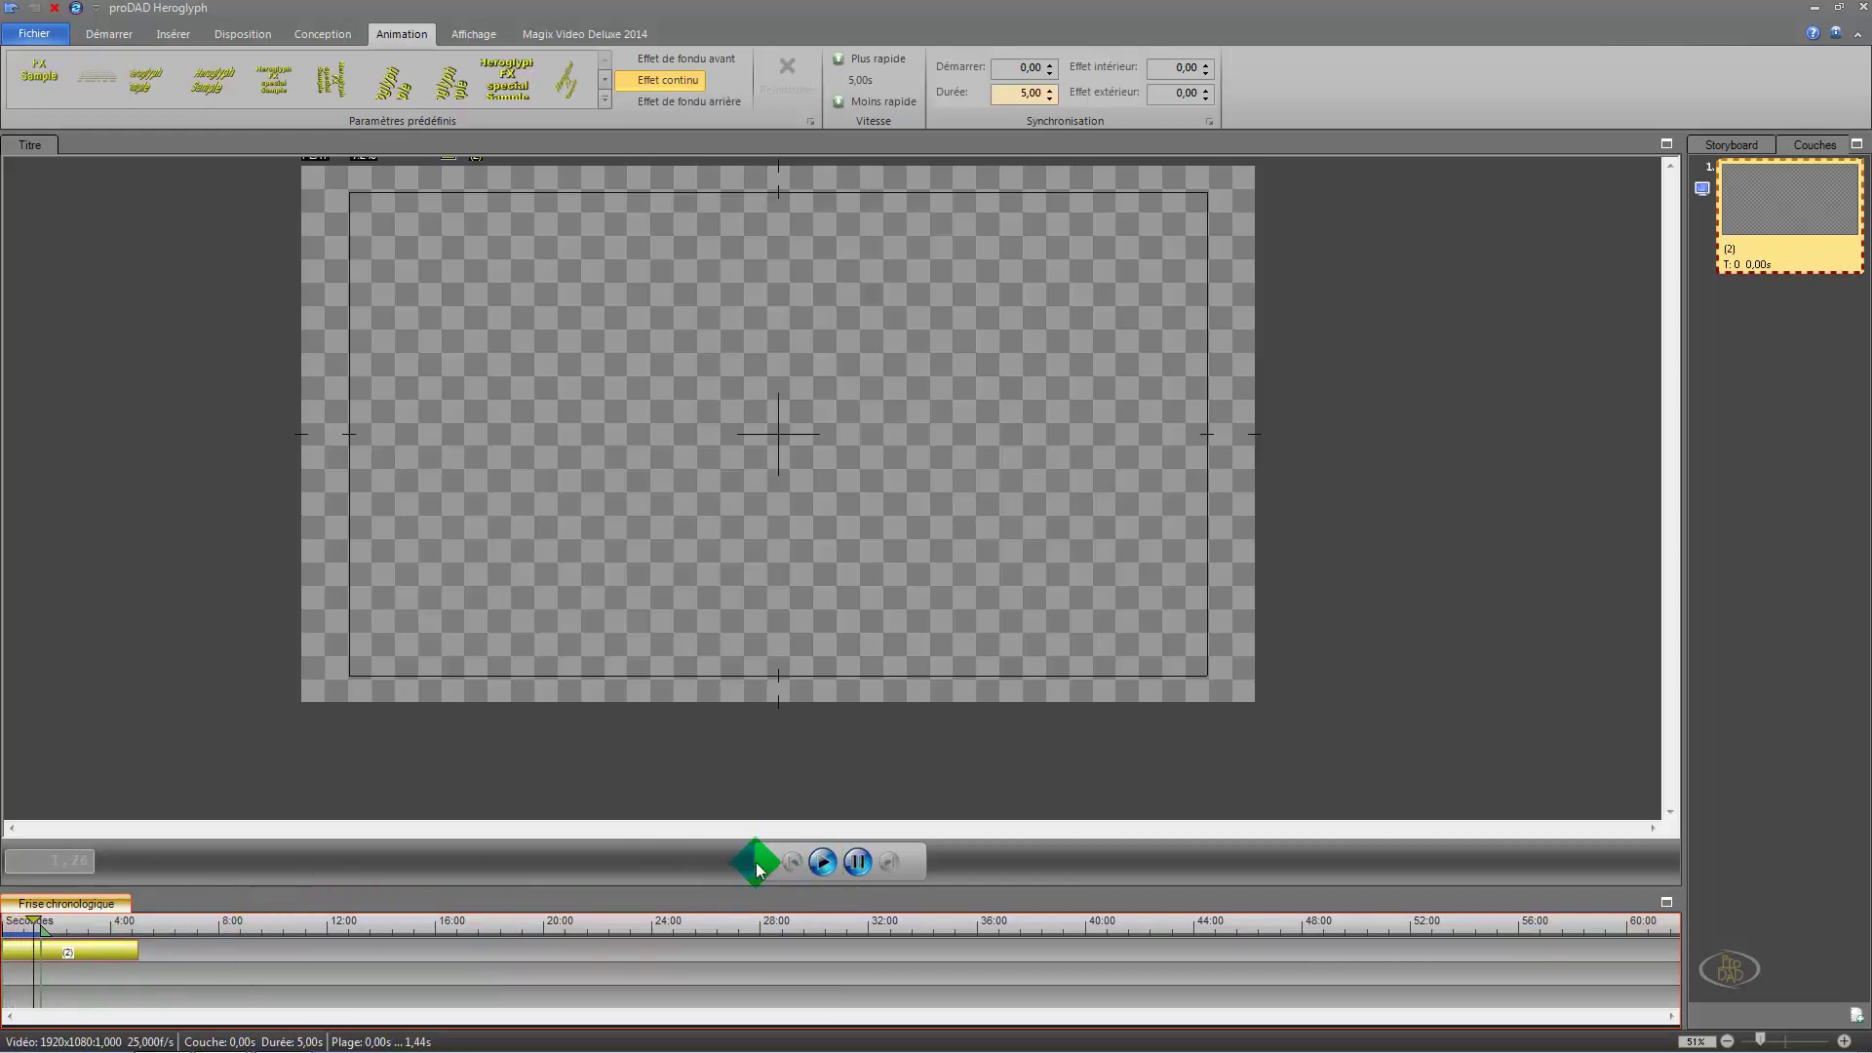
left_click(832, 865)
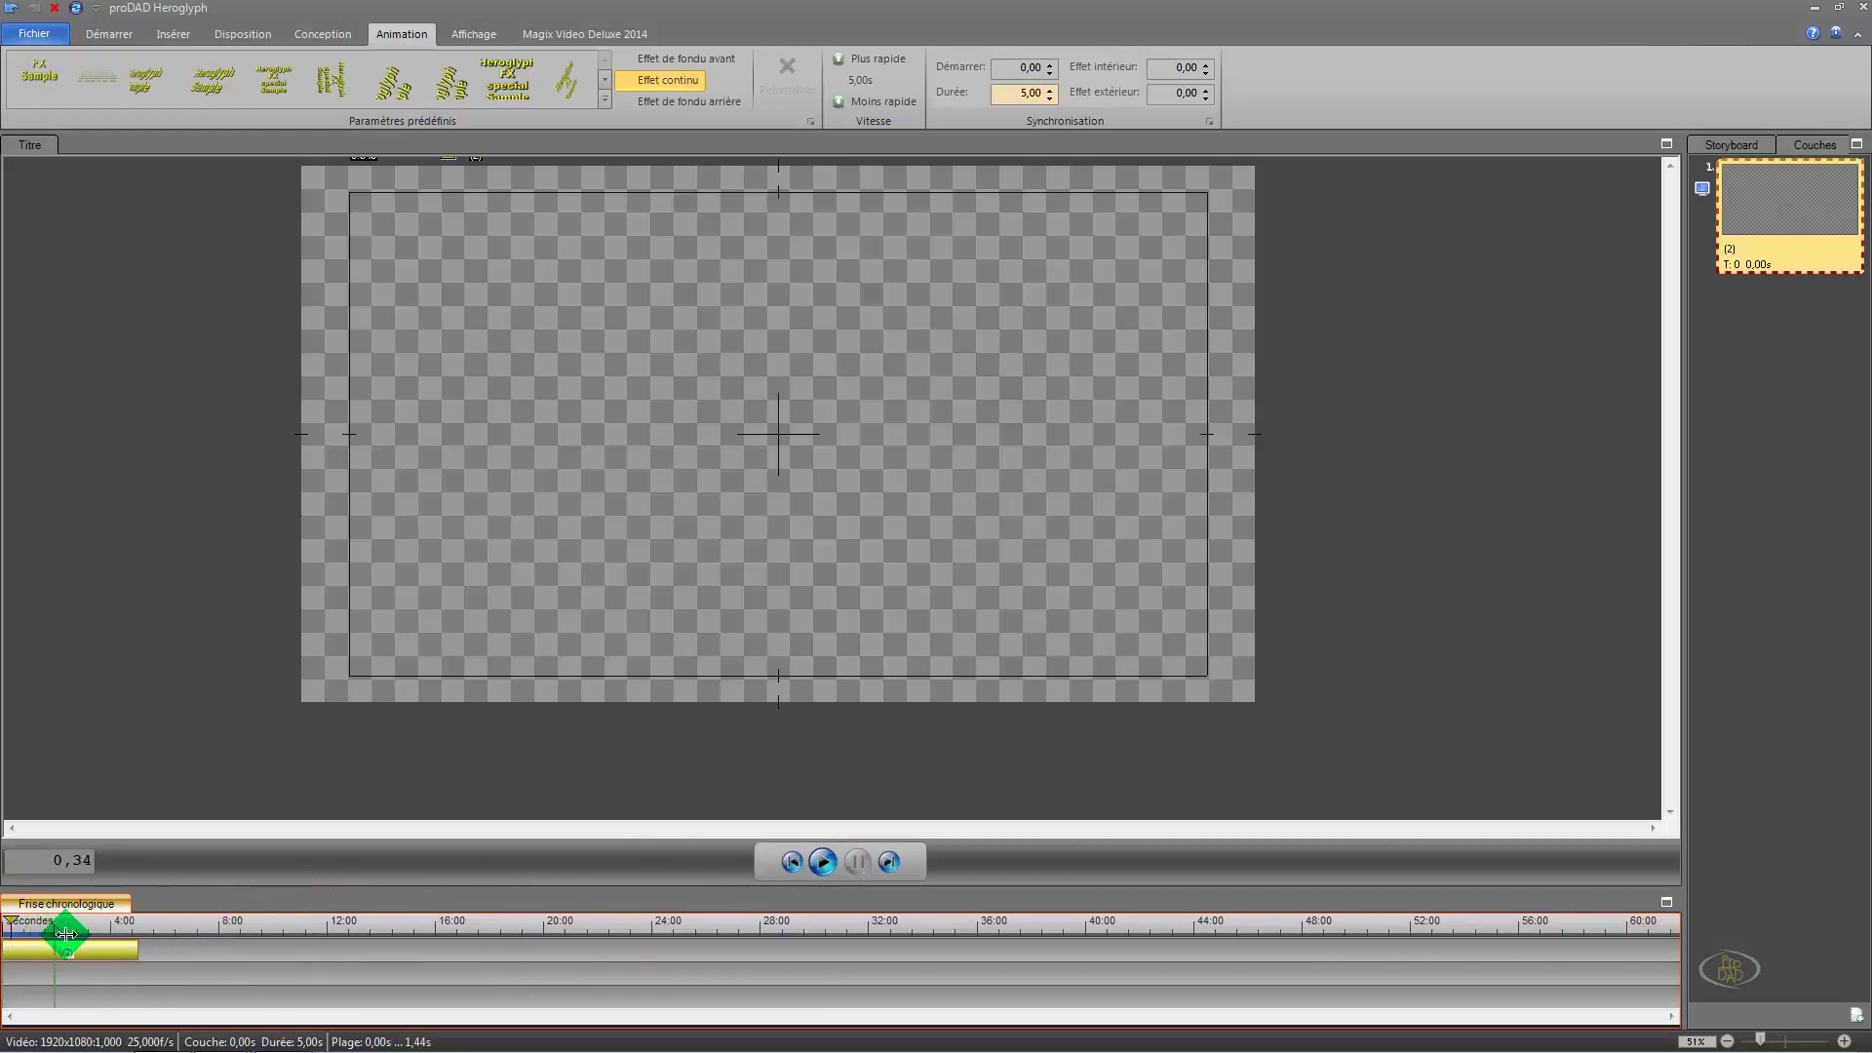
mouse_move(66, 934)
left_mouse_down()
mouse_move(137, 934)
mouse_move(406, 606)
mouse_move(718, 657)
mouse_move(264, 67)
mouse_move(86, 26)
left_mouse_up()
left_click(16, 12)
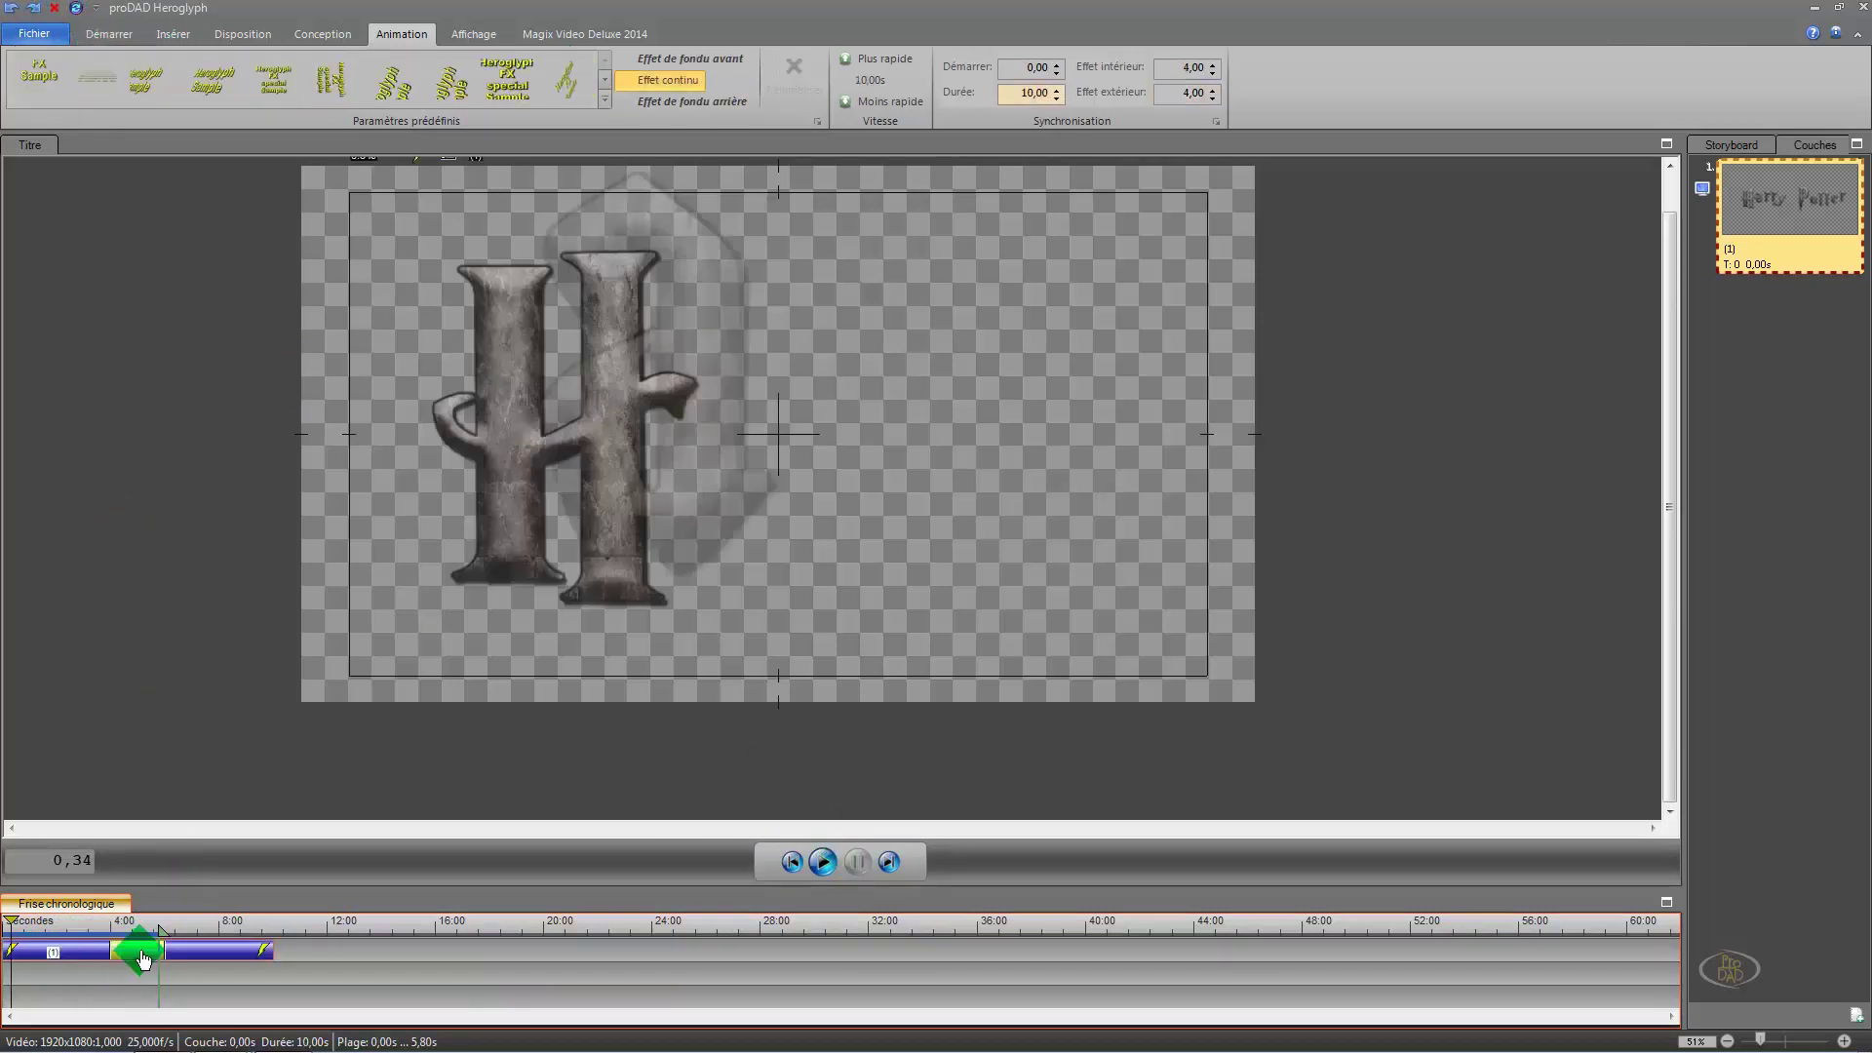
left_click_drag(141, 961, 210, 966)
key("ctrl+y")
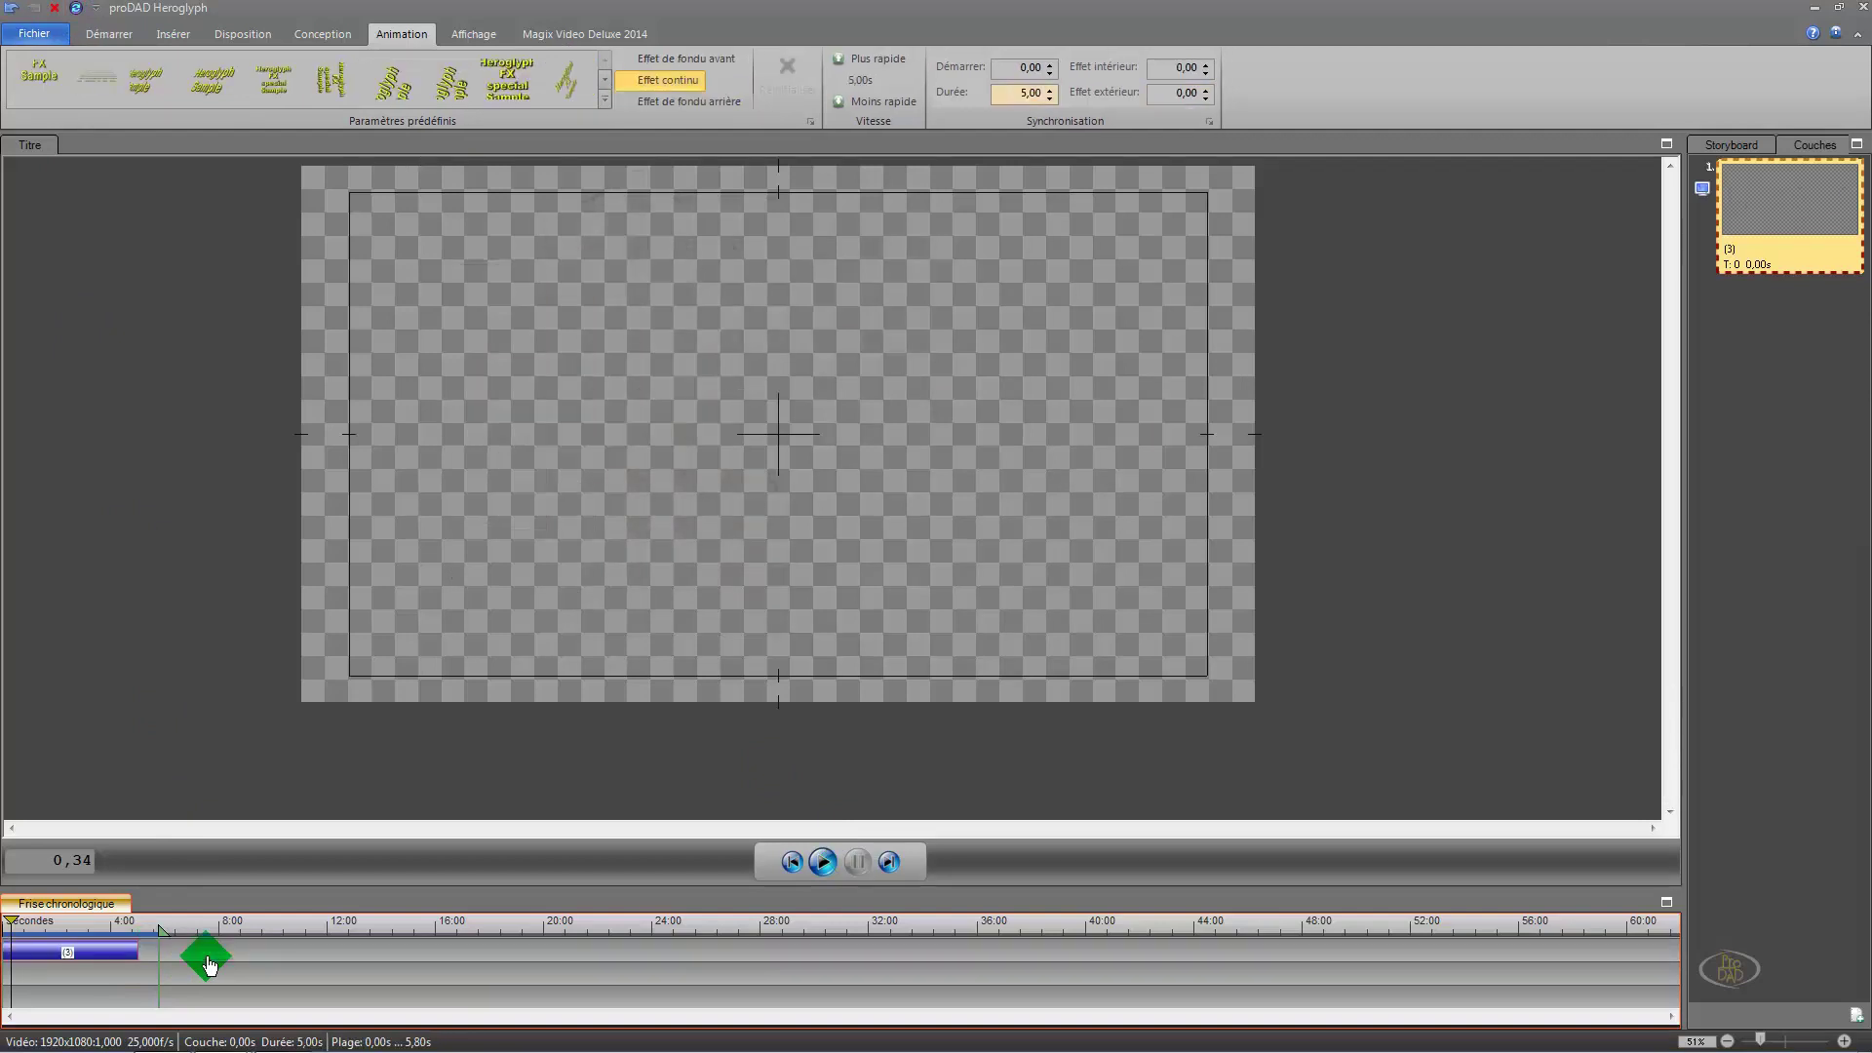
left_click(46, 18)
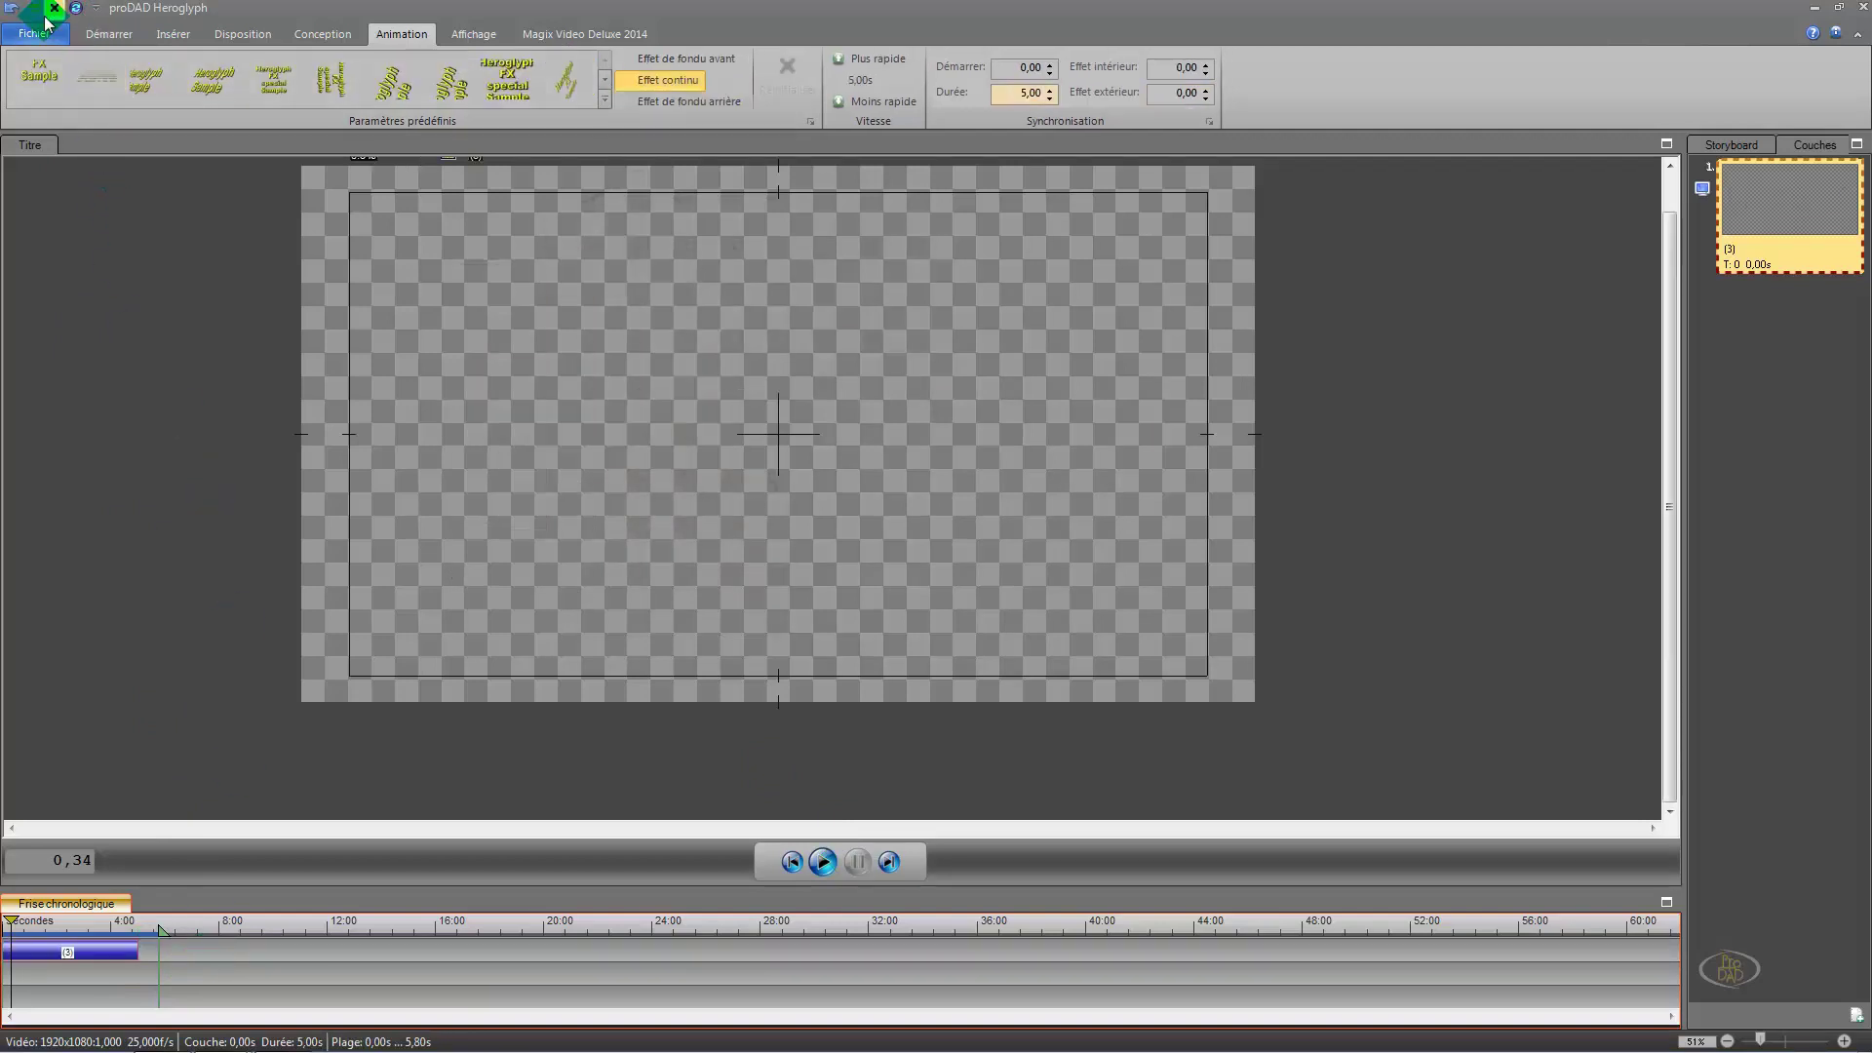
left_click(14, 13)
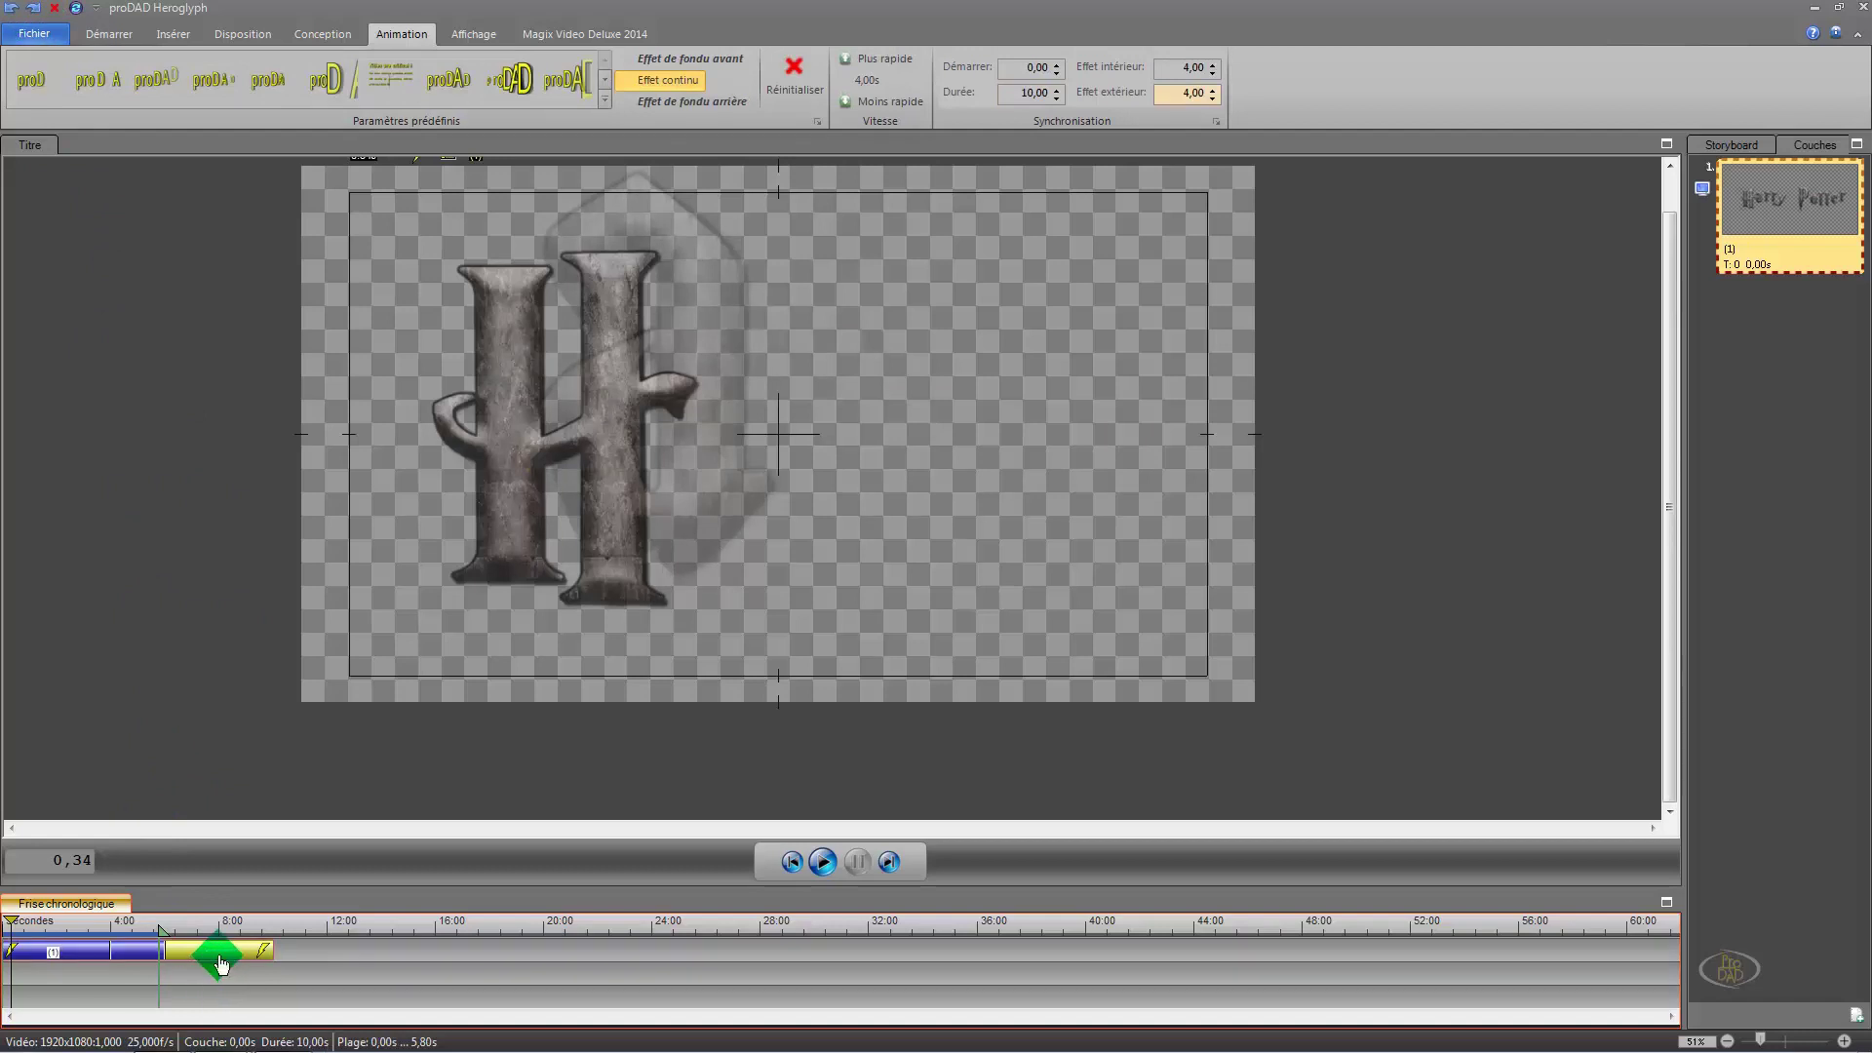
Step: Try other Lettre presets on the title's back fade effect (Effet de fondu arrière) and apply the fourth one
left_click(698, 105)
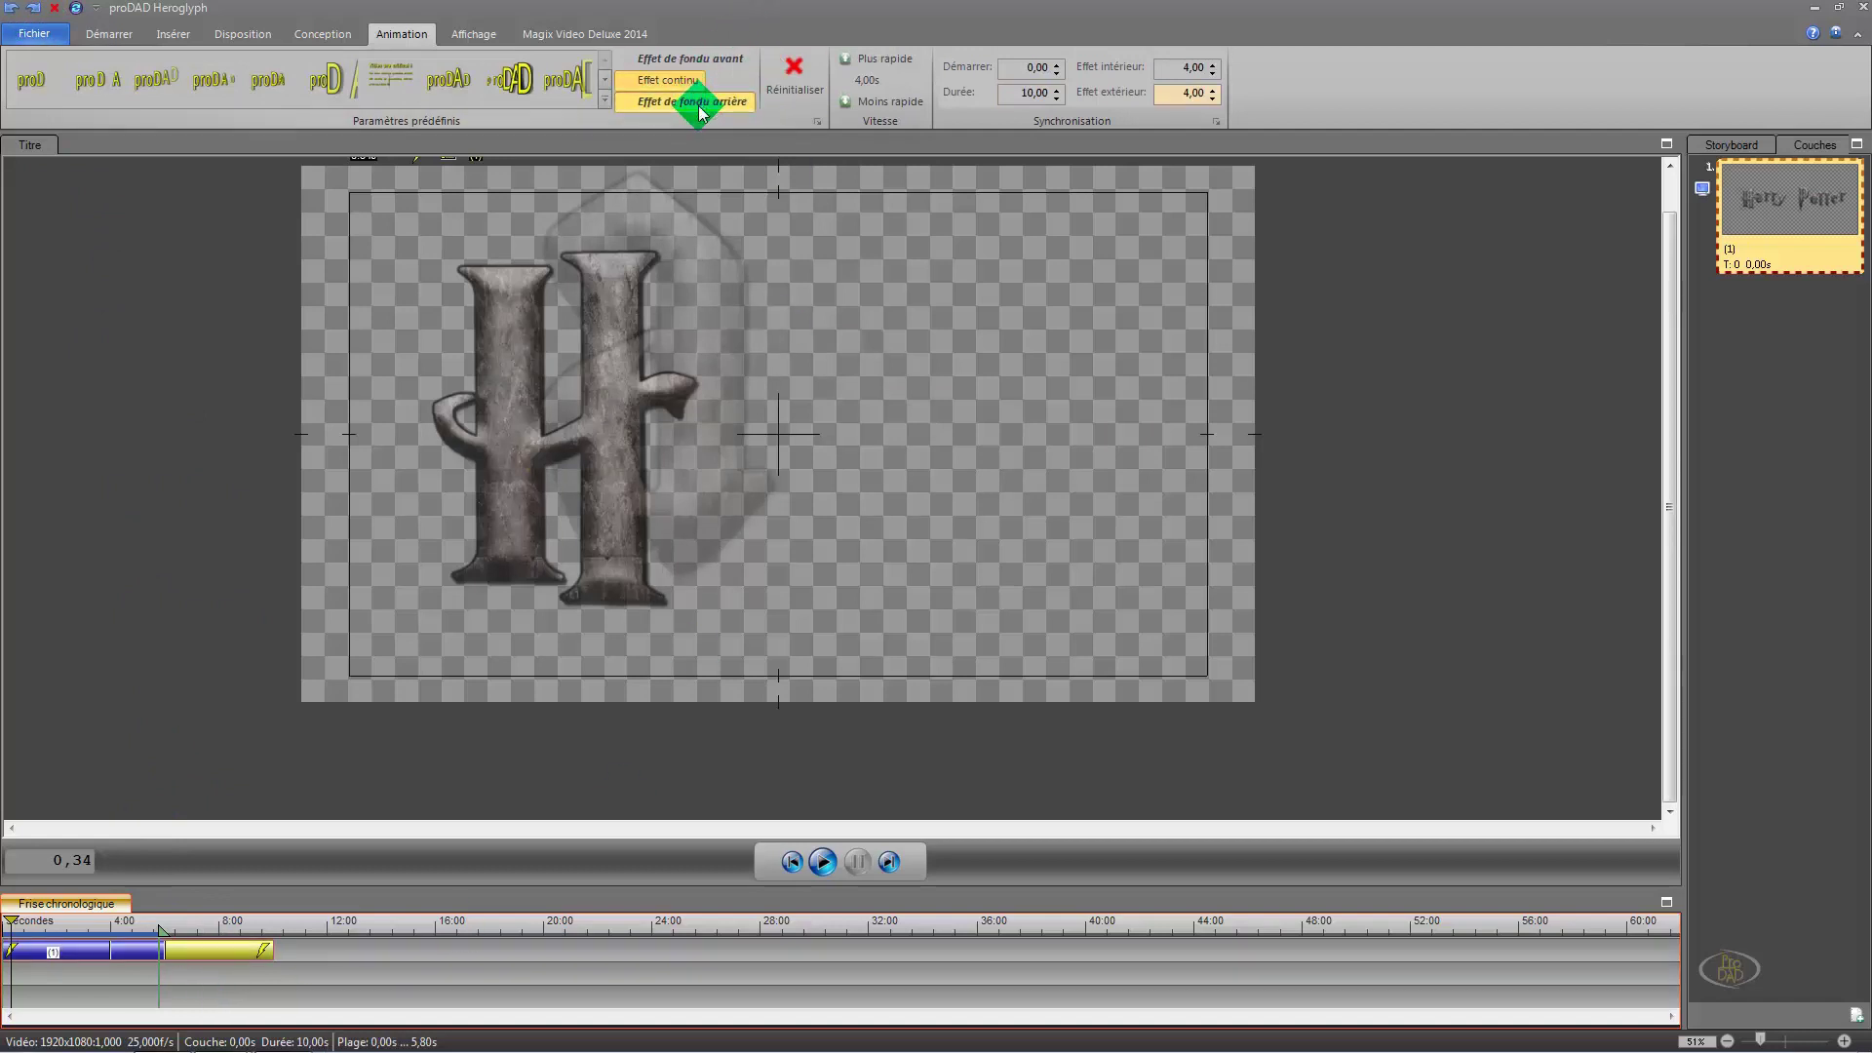
left_click(387, 88)
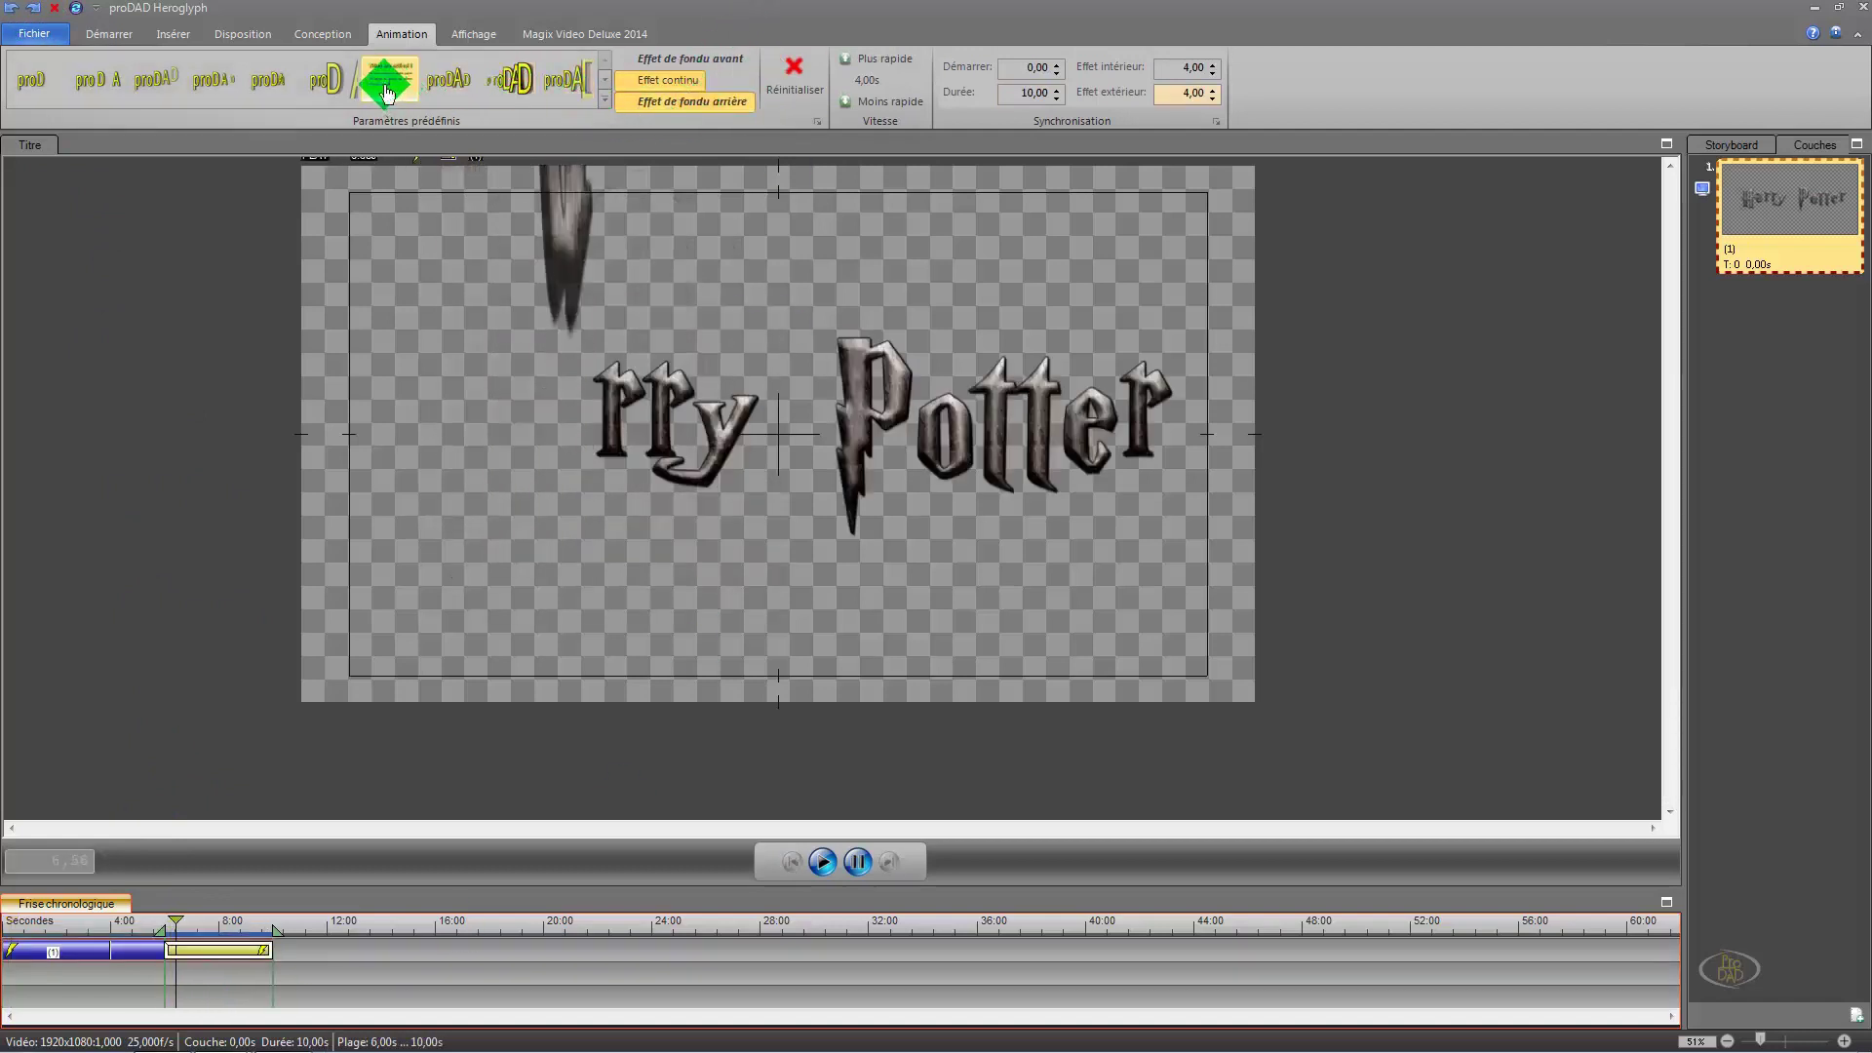
left_click(295, 86)
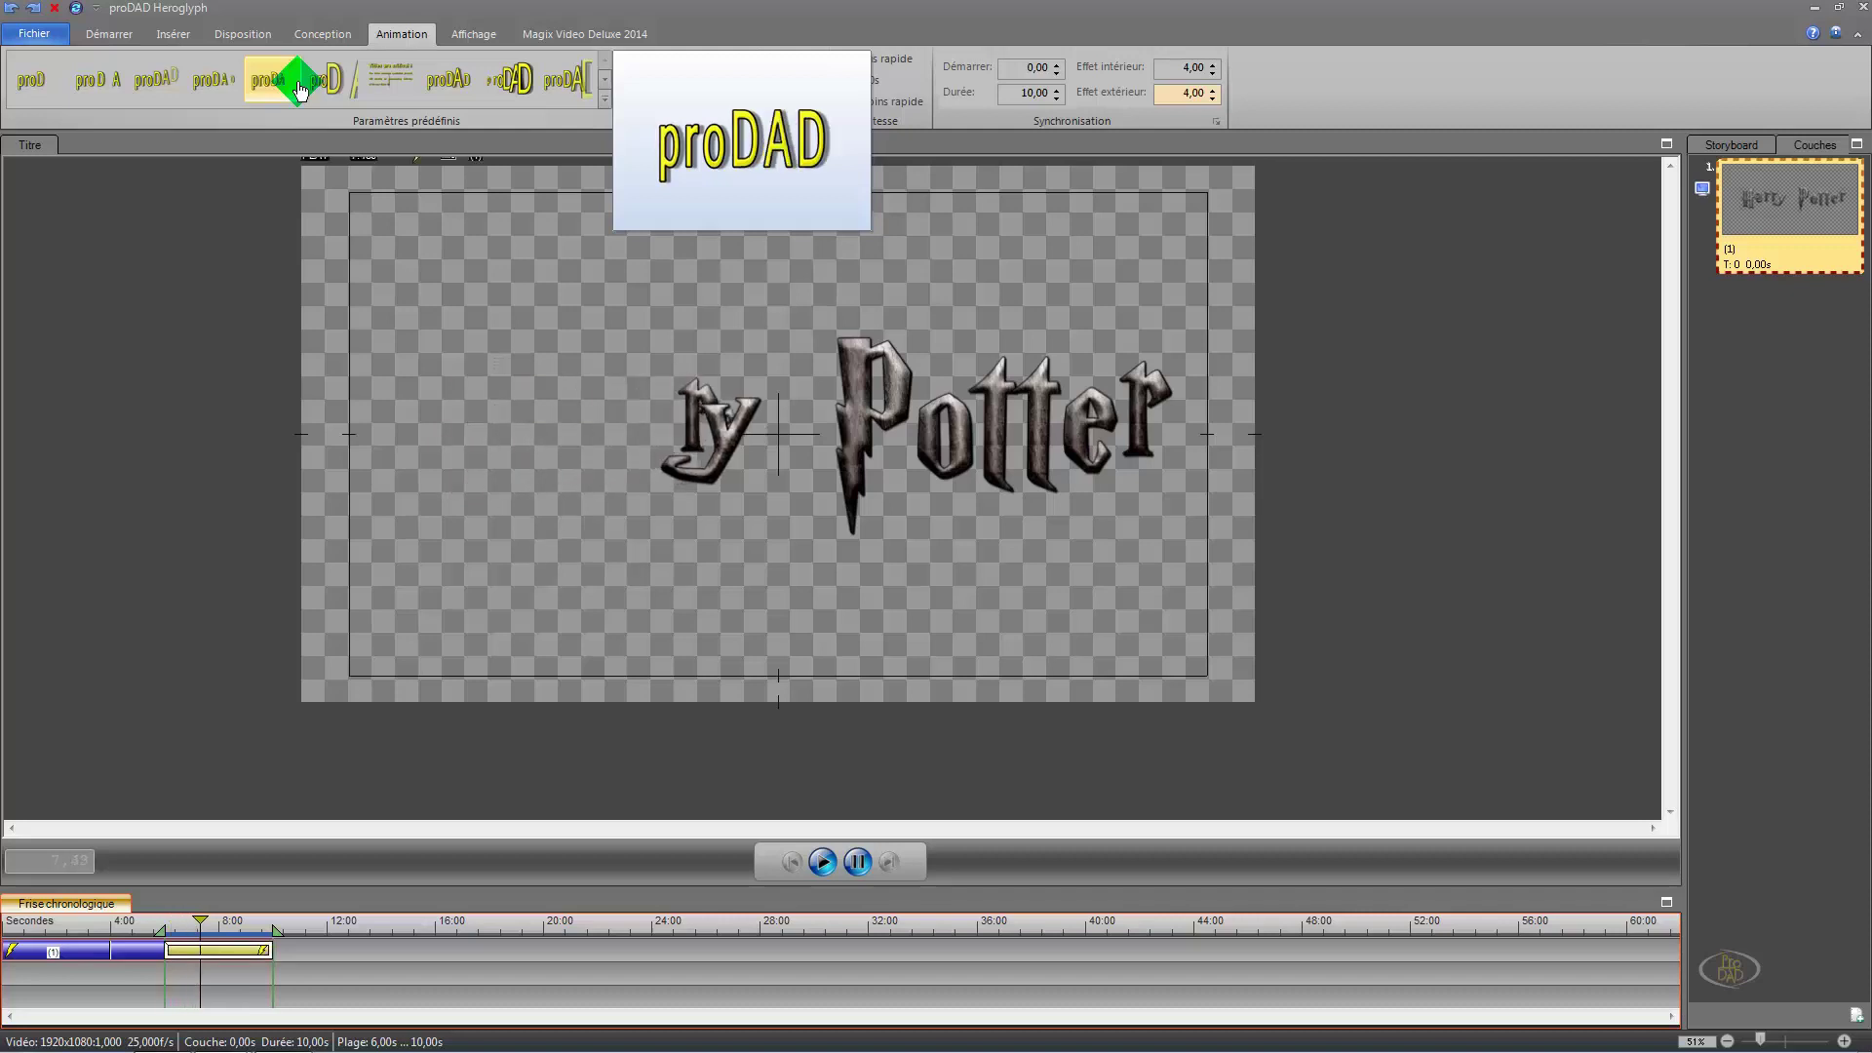
left_click(244, 89)
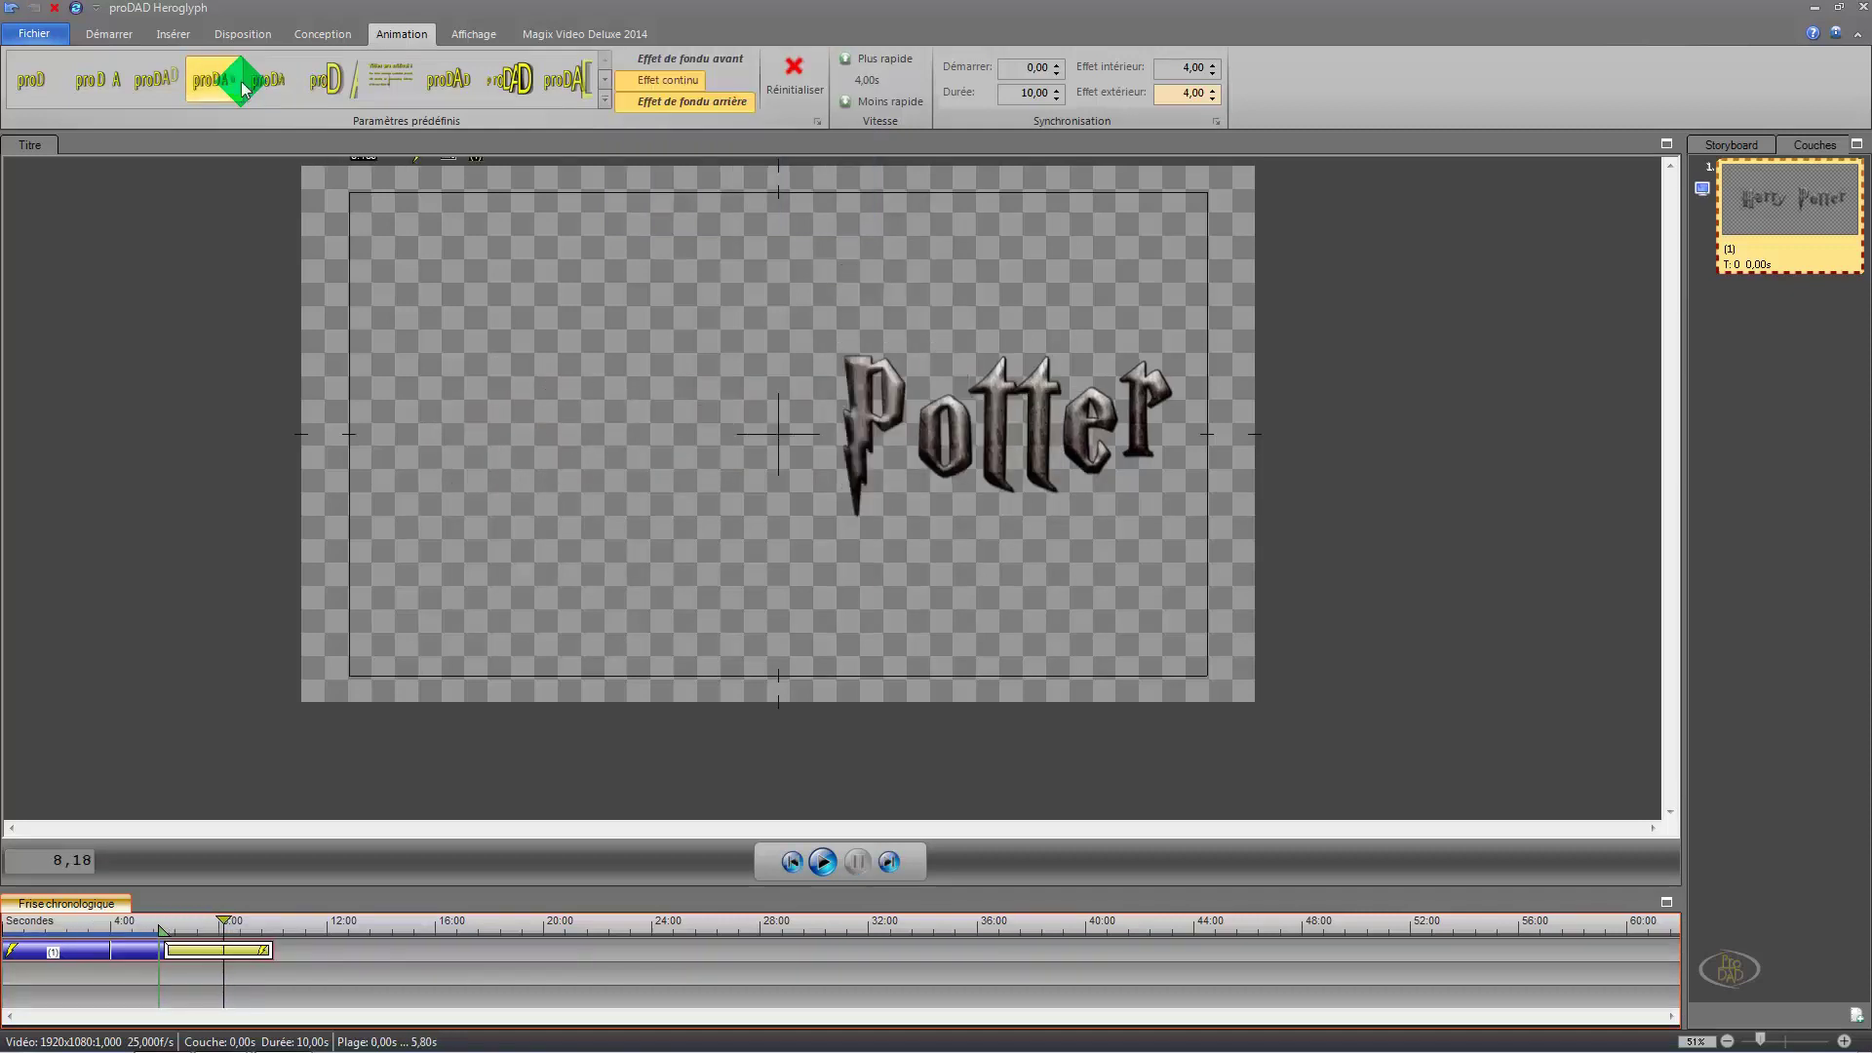
Step: Extend the playback range past the end of the title, to about 10.28 s, and play the animation
left_click(156, 943)
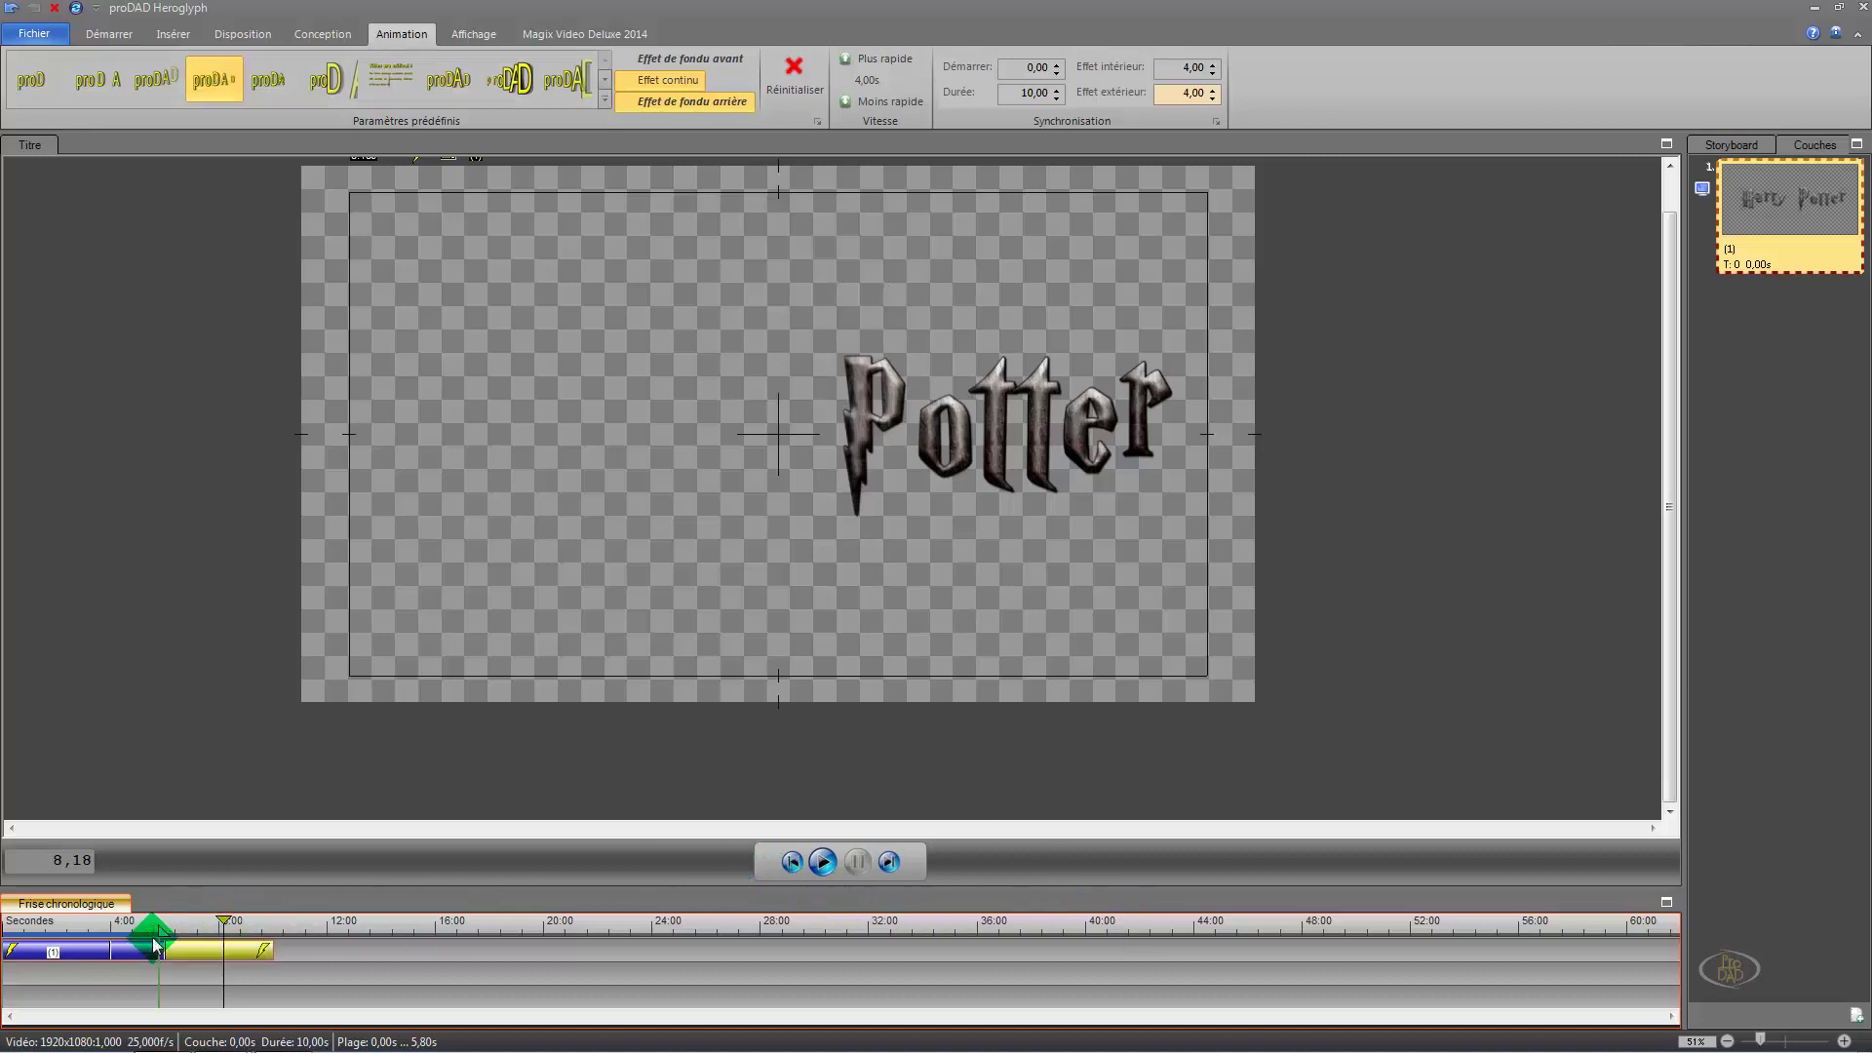
left_click_drag(161, 929, 765, 882)
left_click(819, 864)
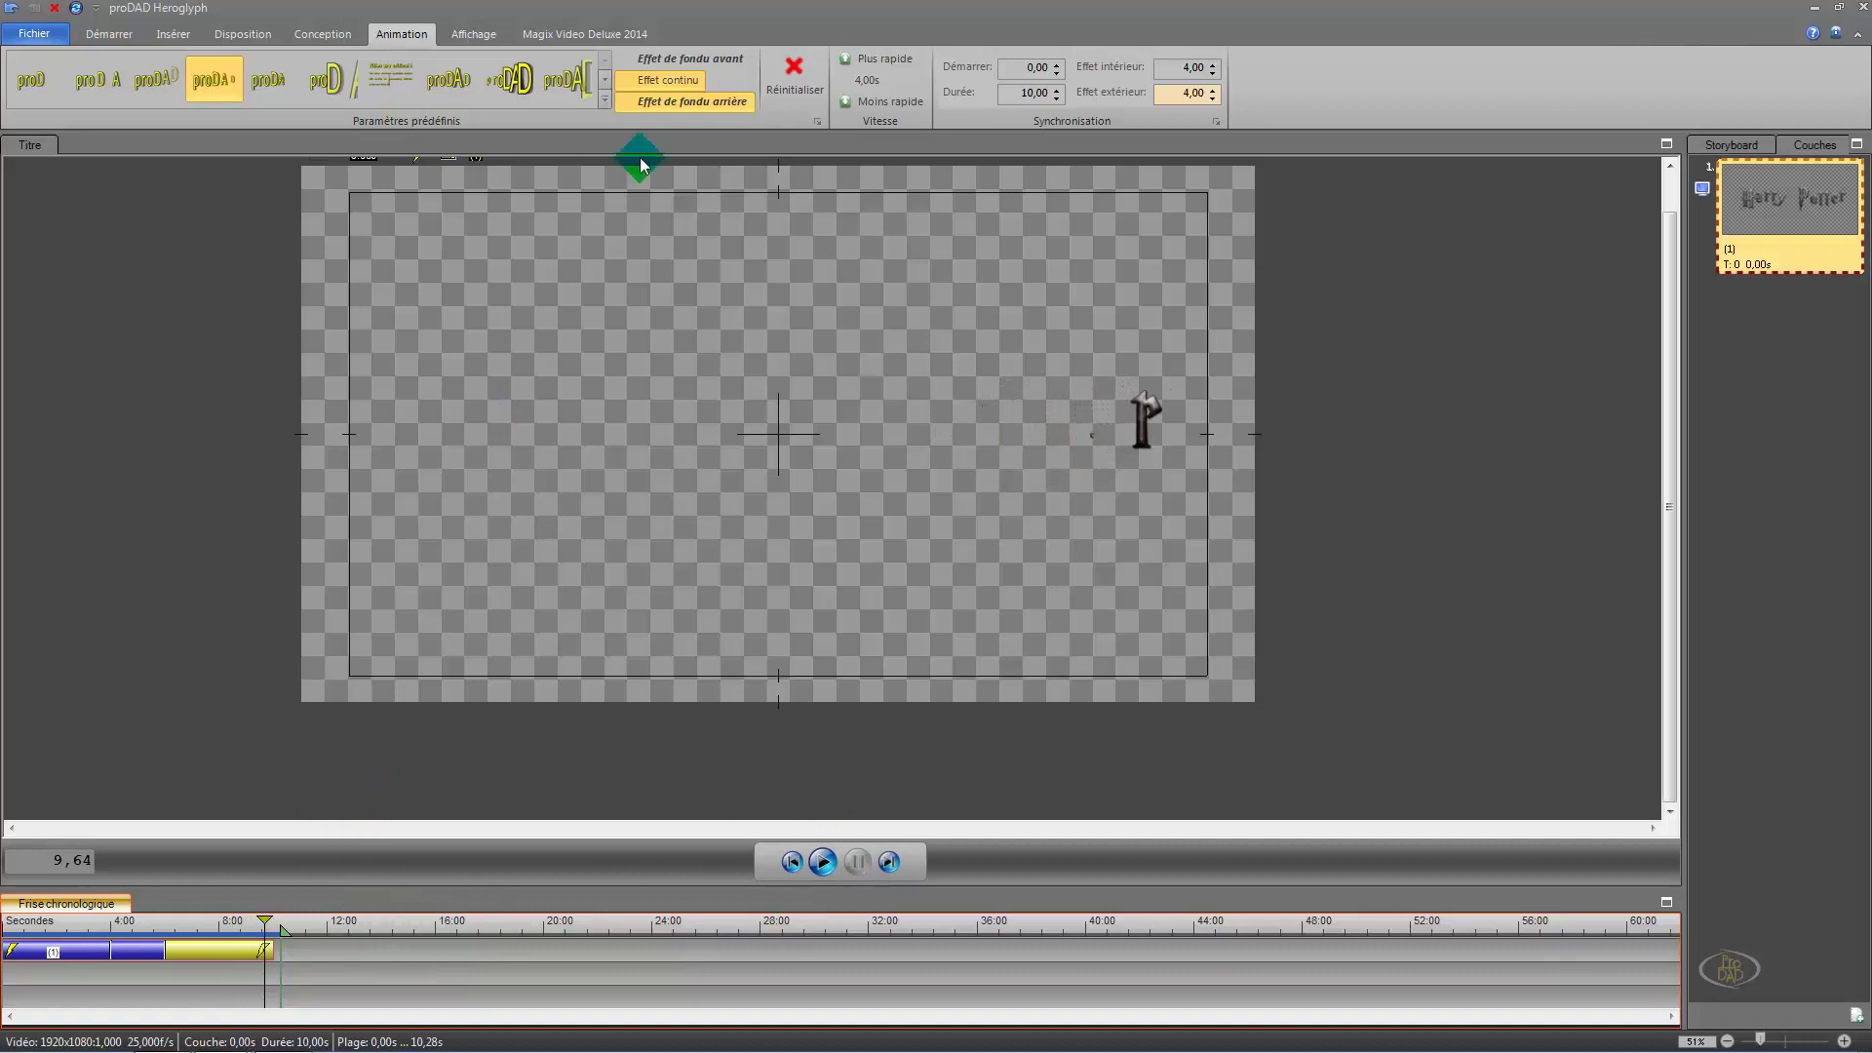
Step: Apply the title to the Magix Video Deluxe 2014 project and play it over the cloud clip
left_click(551, 35)
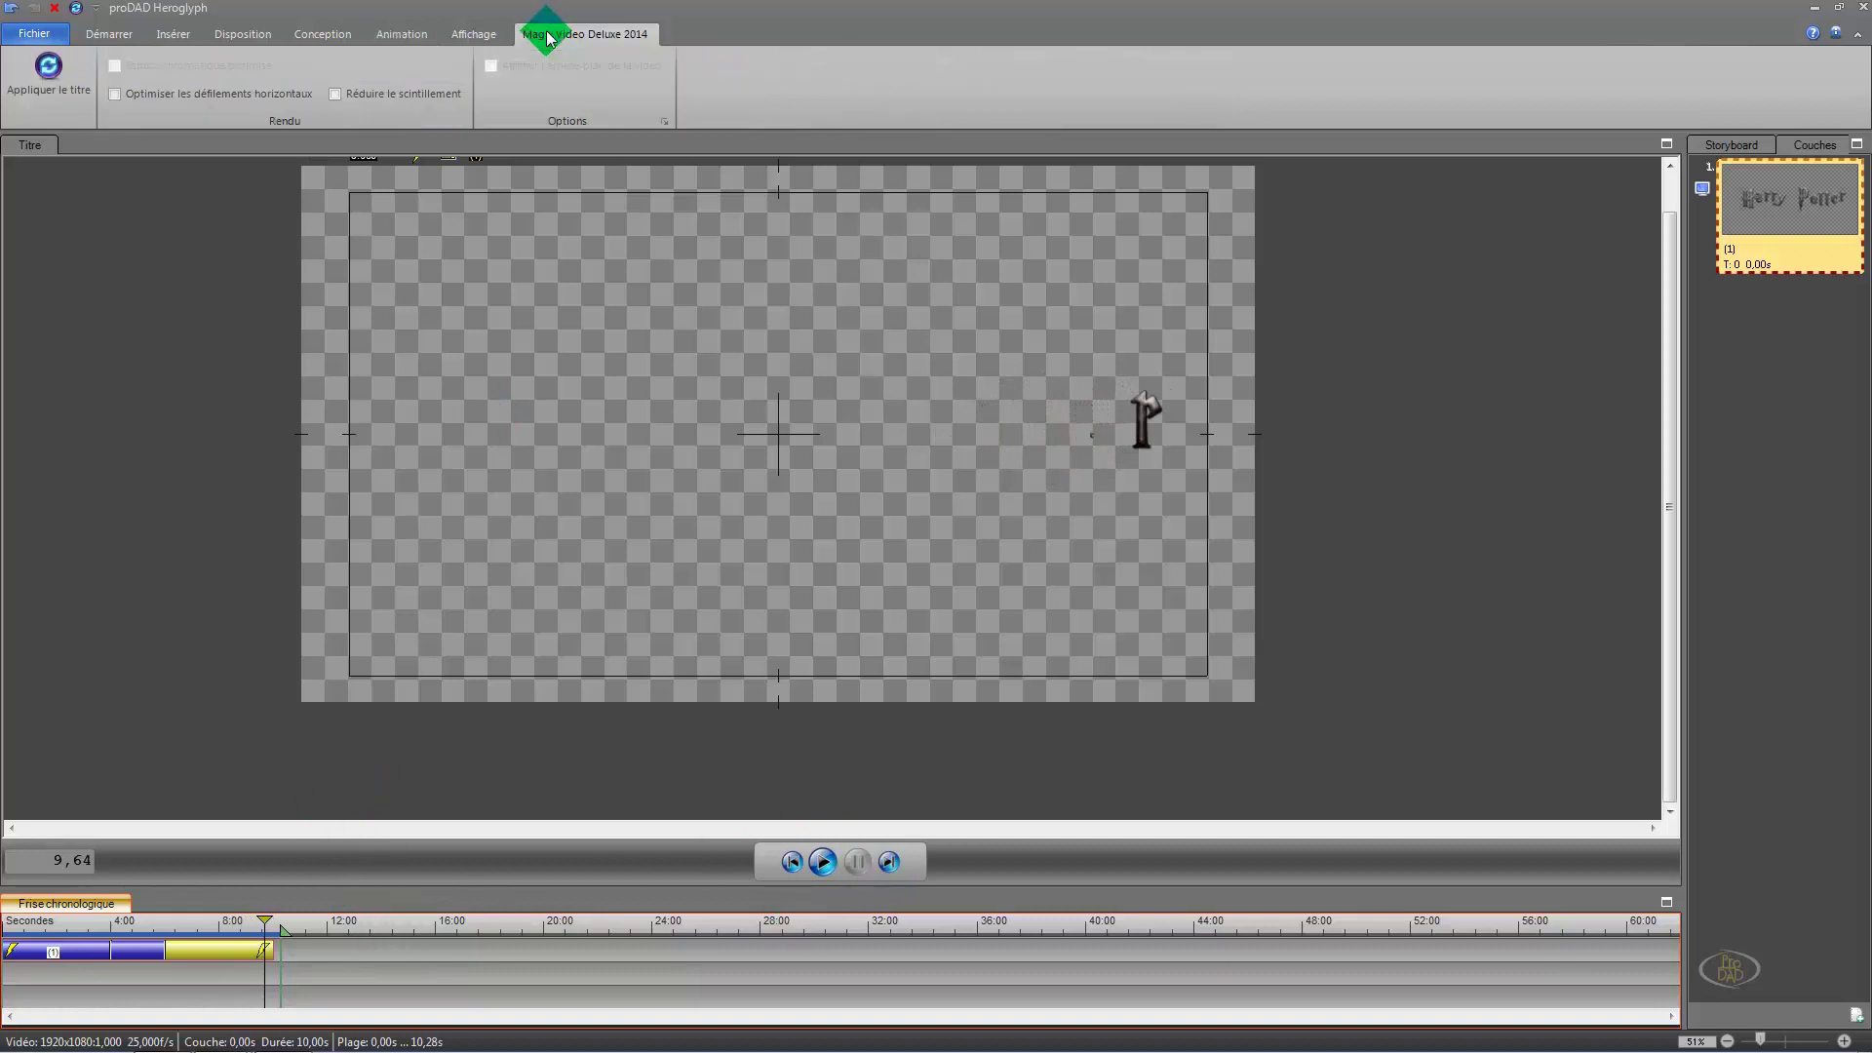
left_click(45, 76)
left_click(742, 821)
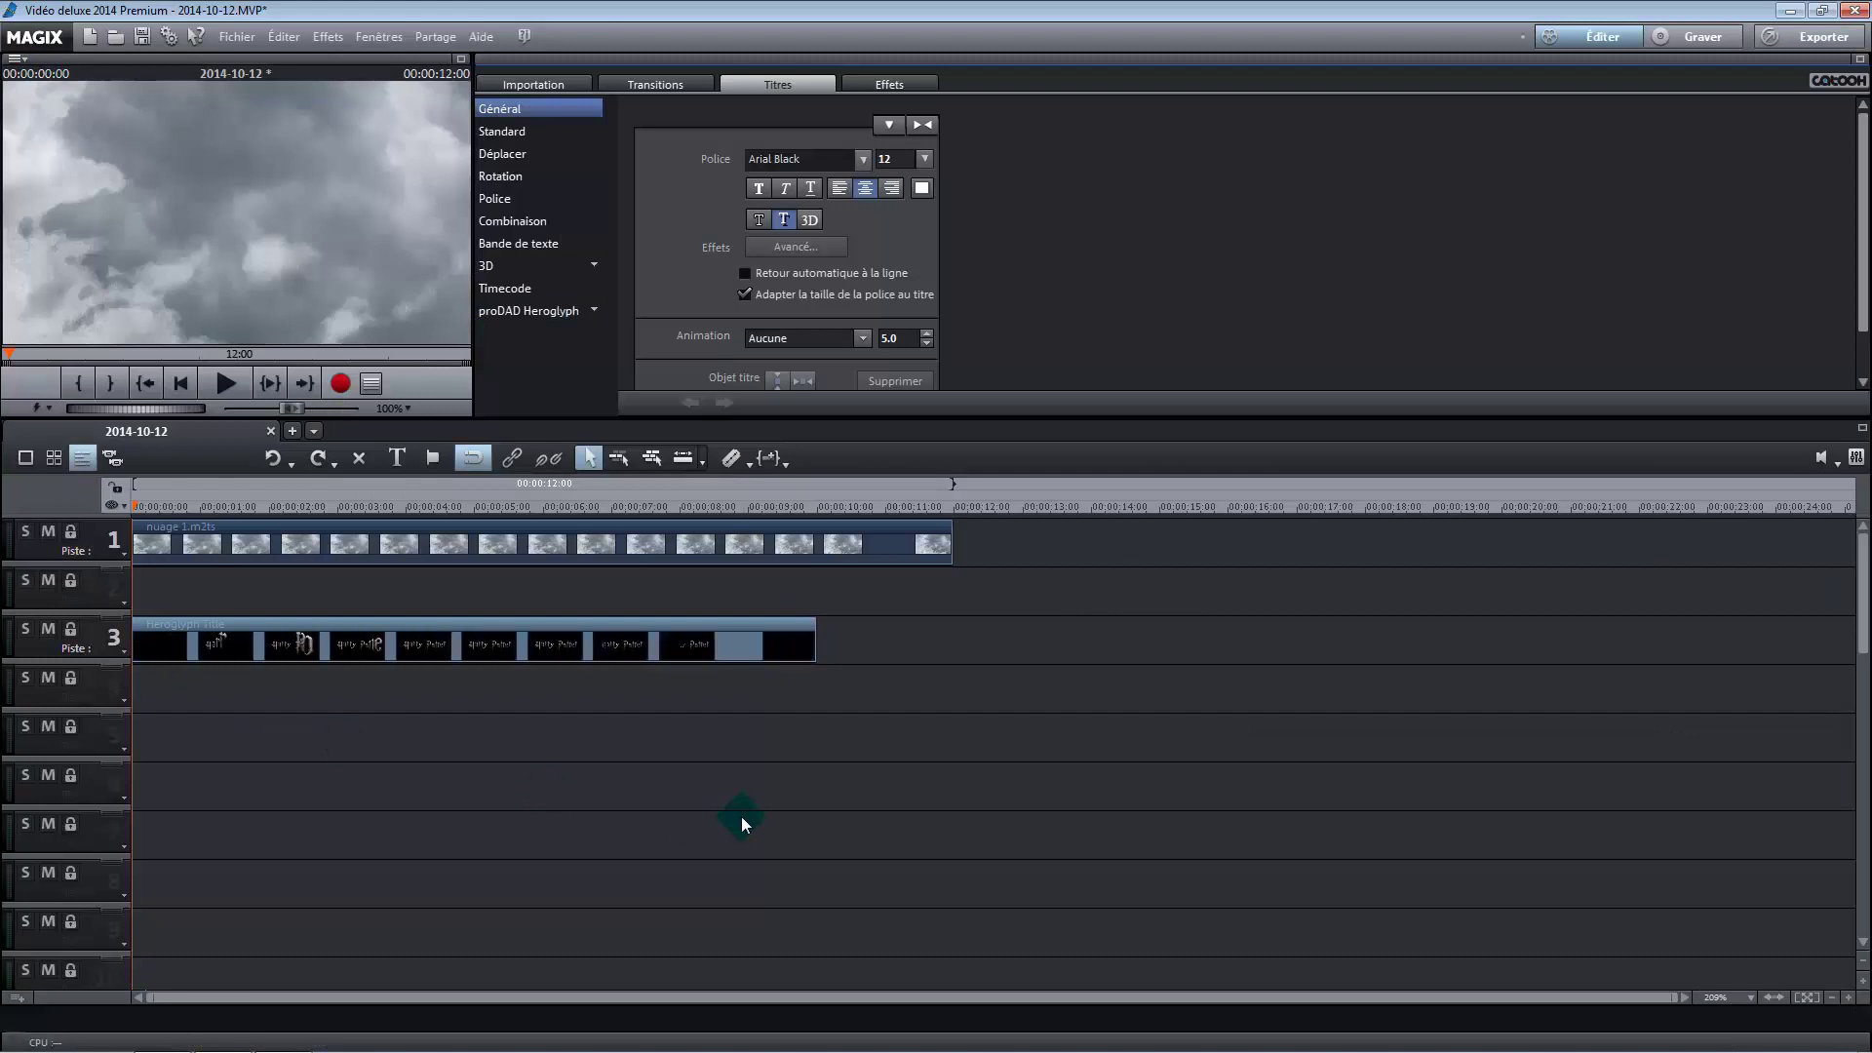
left_click(223, 383)
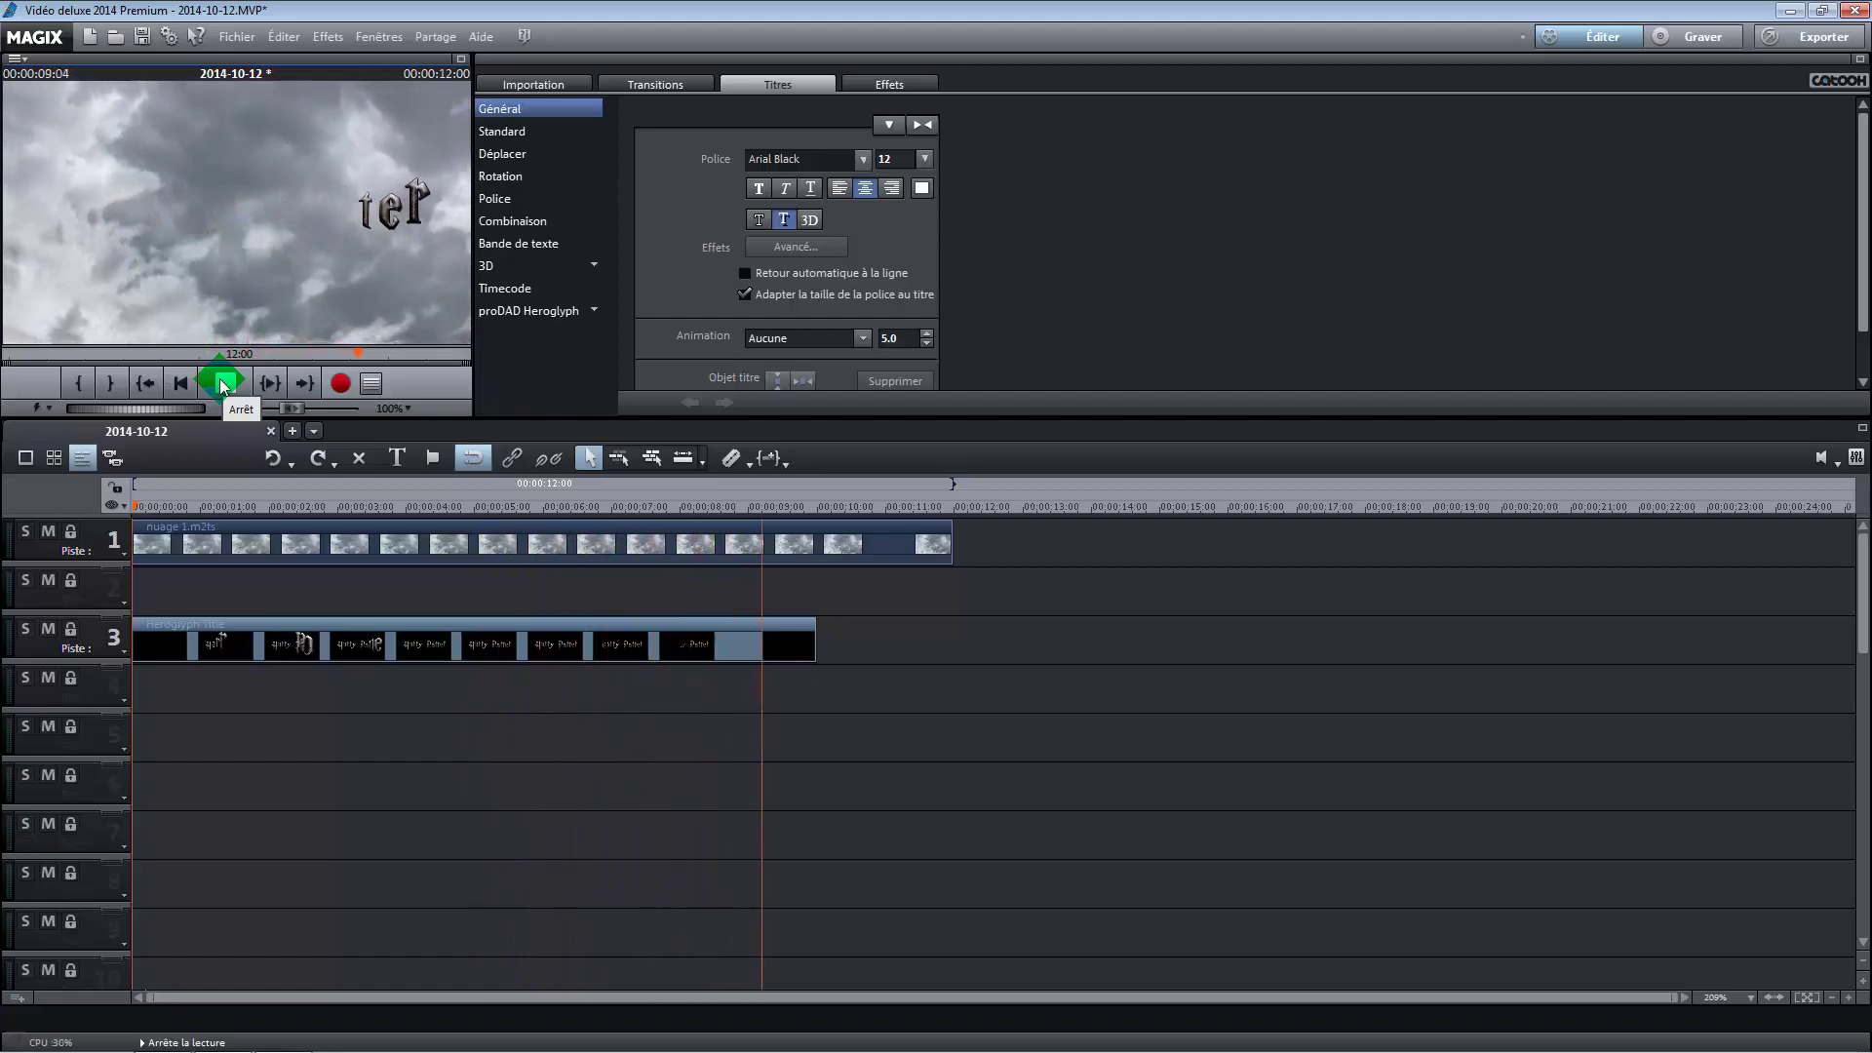
left_click(224, 383)
Step: Open the Position / Taille movement effect for the Heroglyph title on track 3
left_click(361, 648)
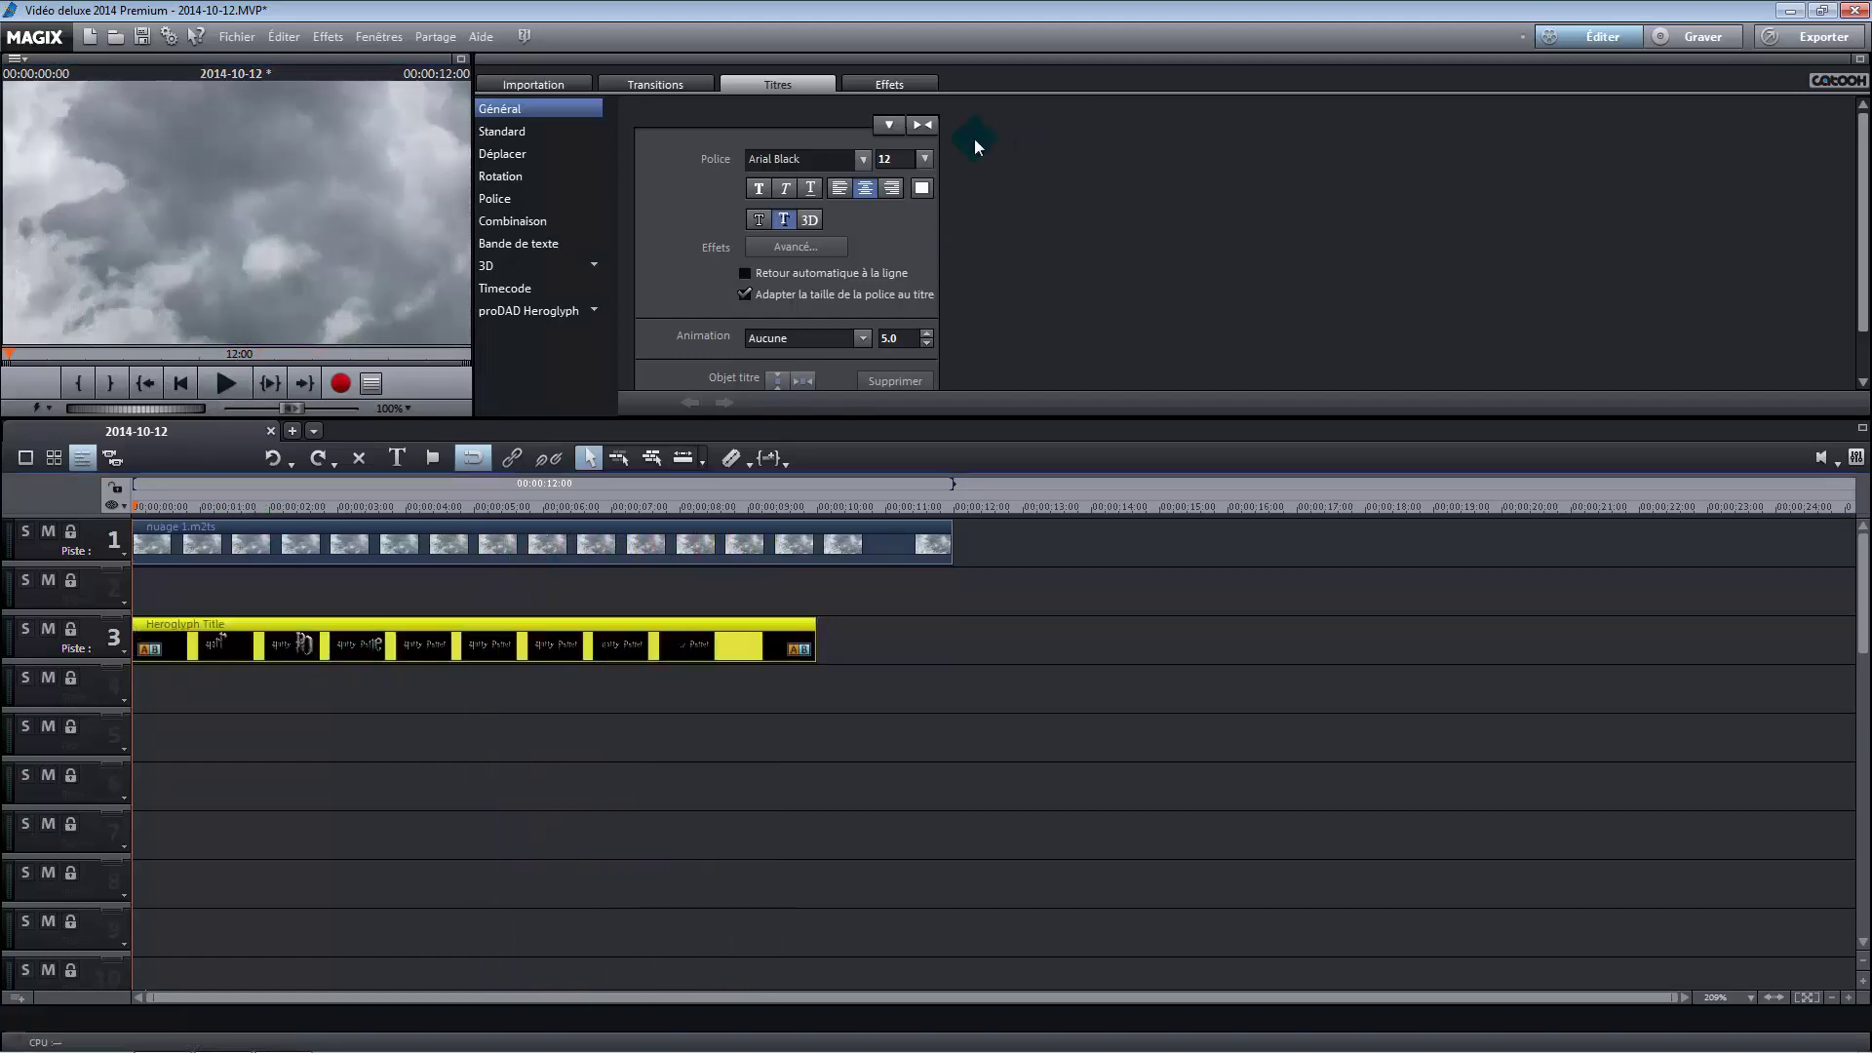
left_click(893, 83)
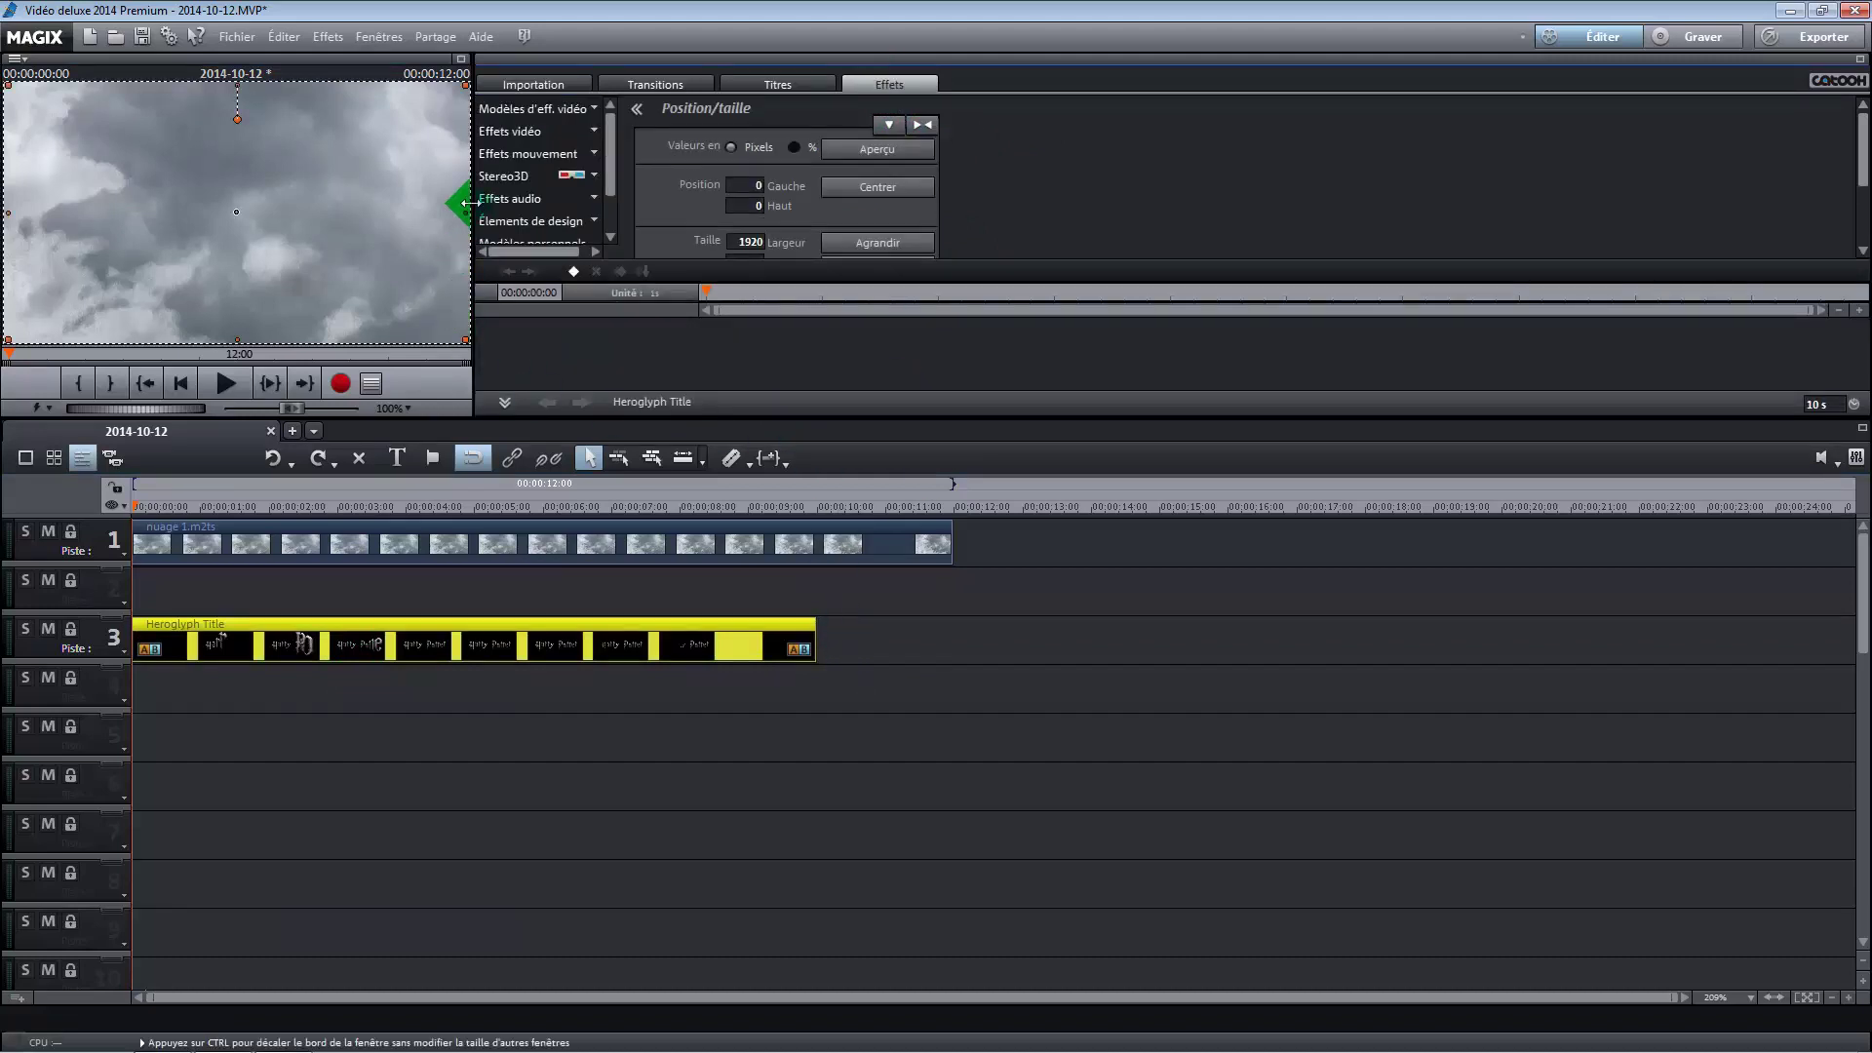
left_click(552, 155)
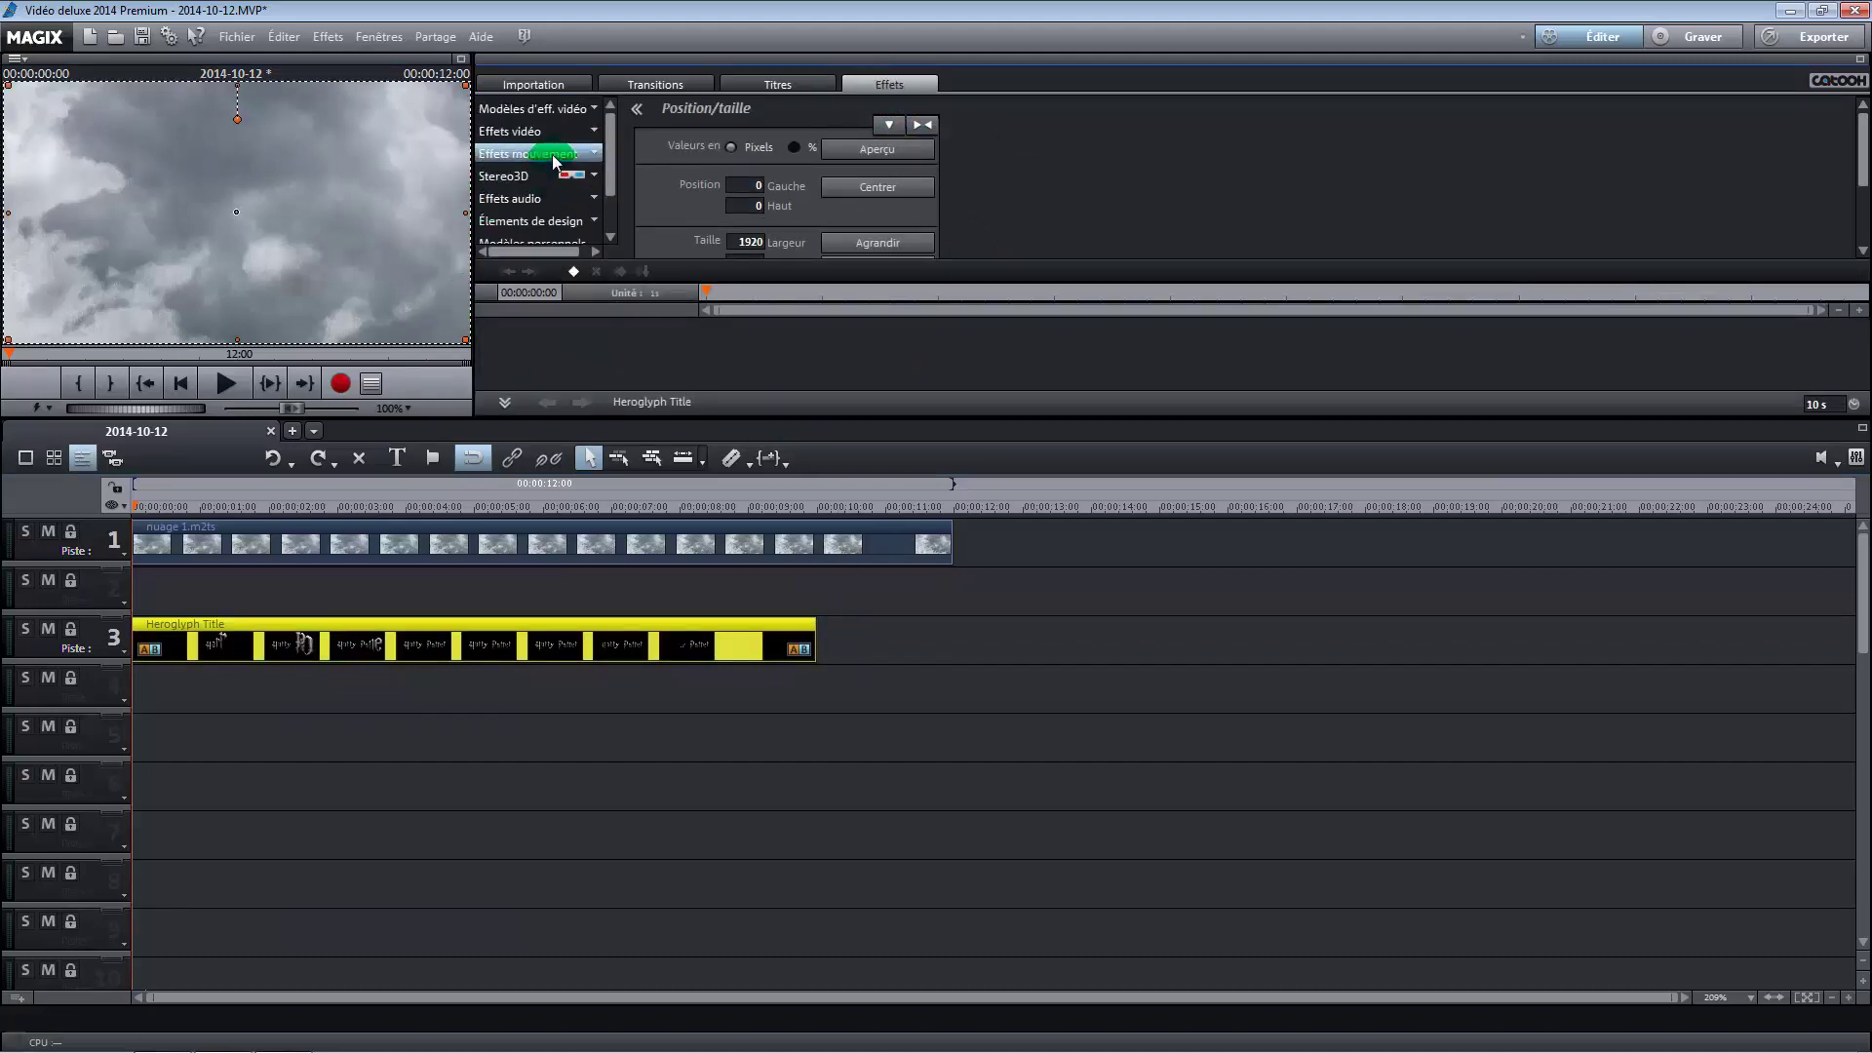
left_click(552, 176)
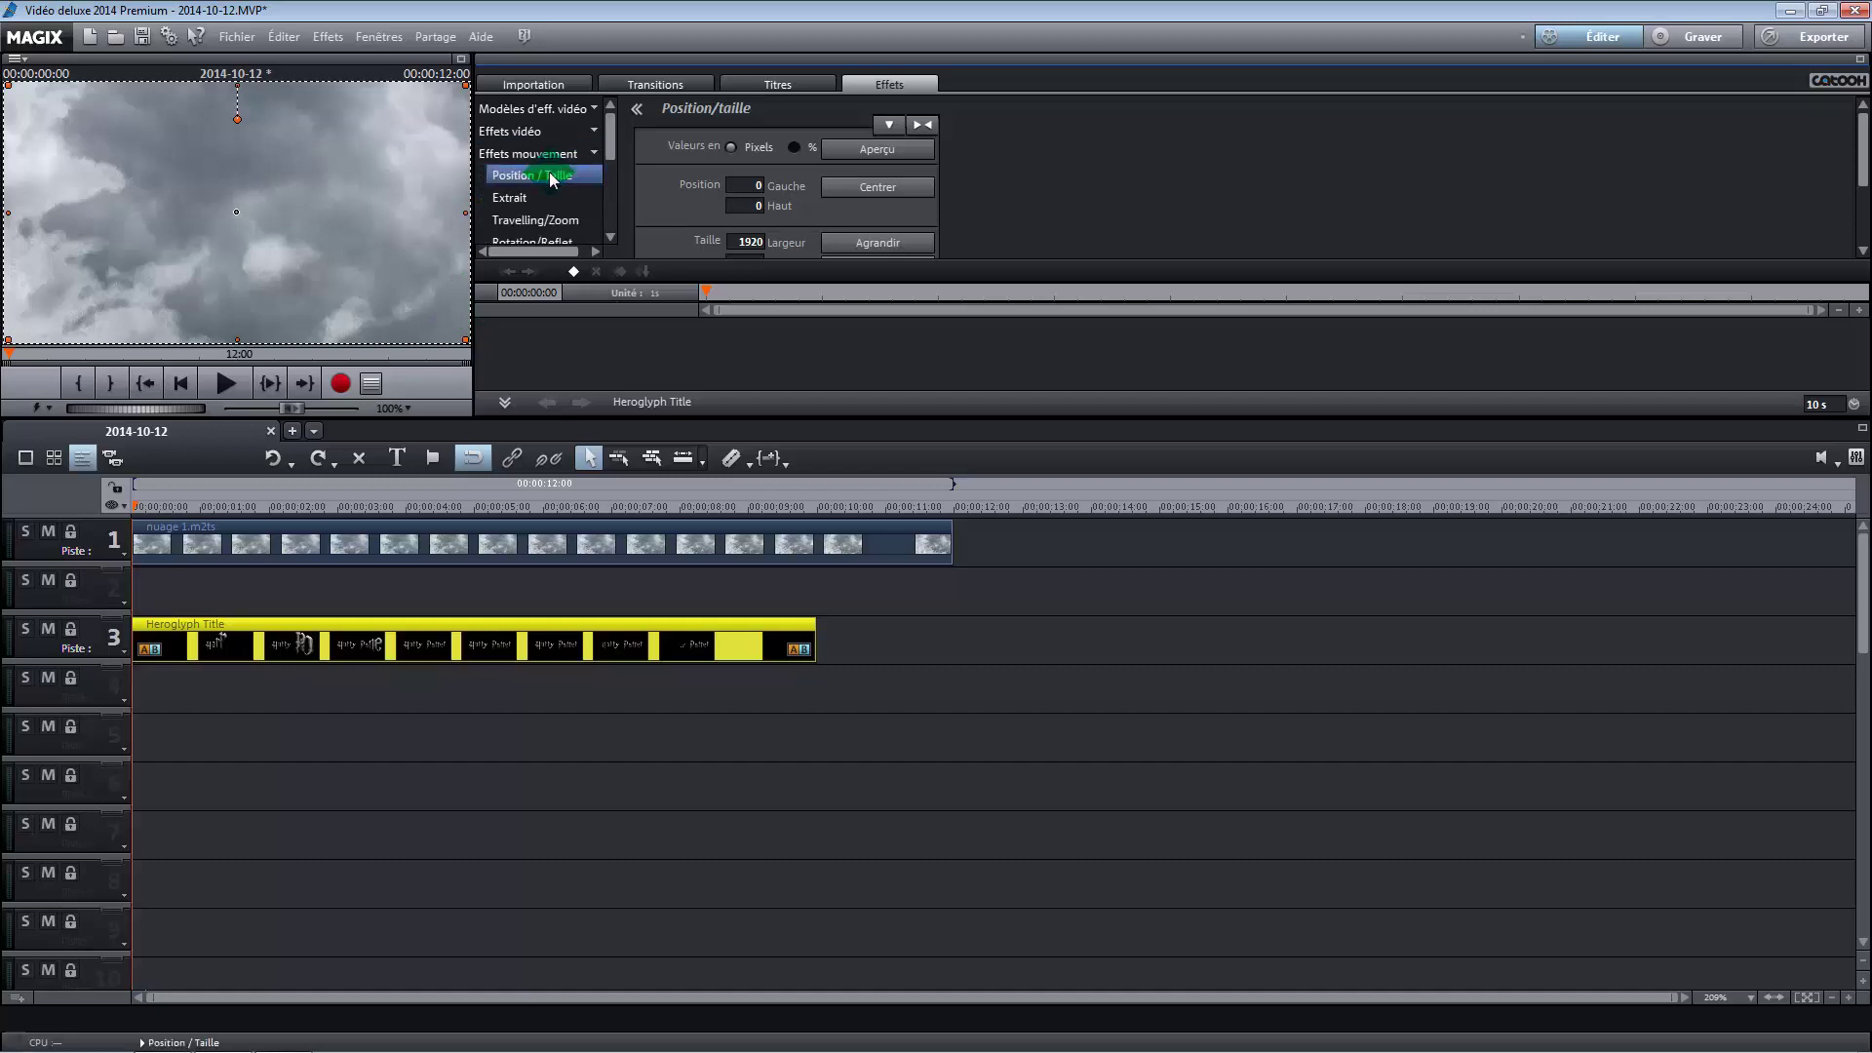
Step: Set the preview monitor's zoom to 75 %
left_click(347, 506)
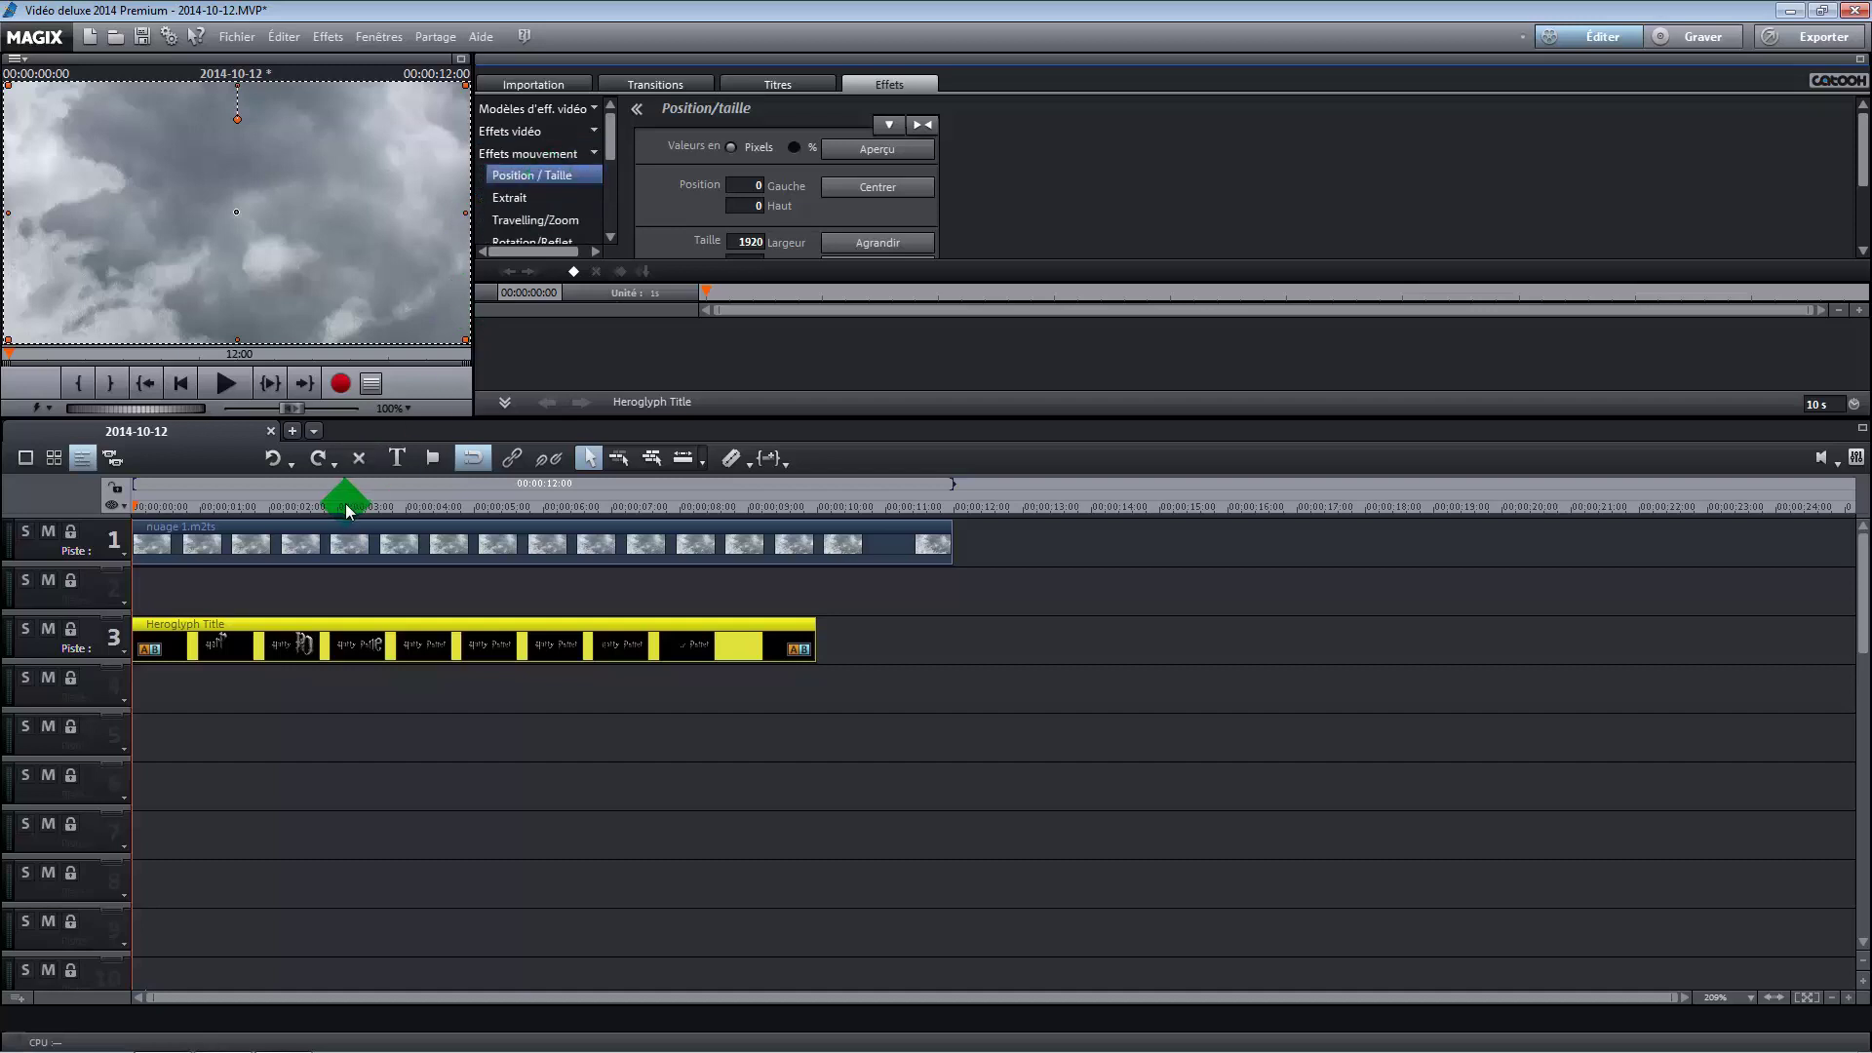
left_click(313, 432)
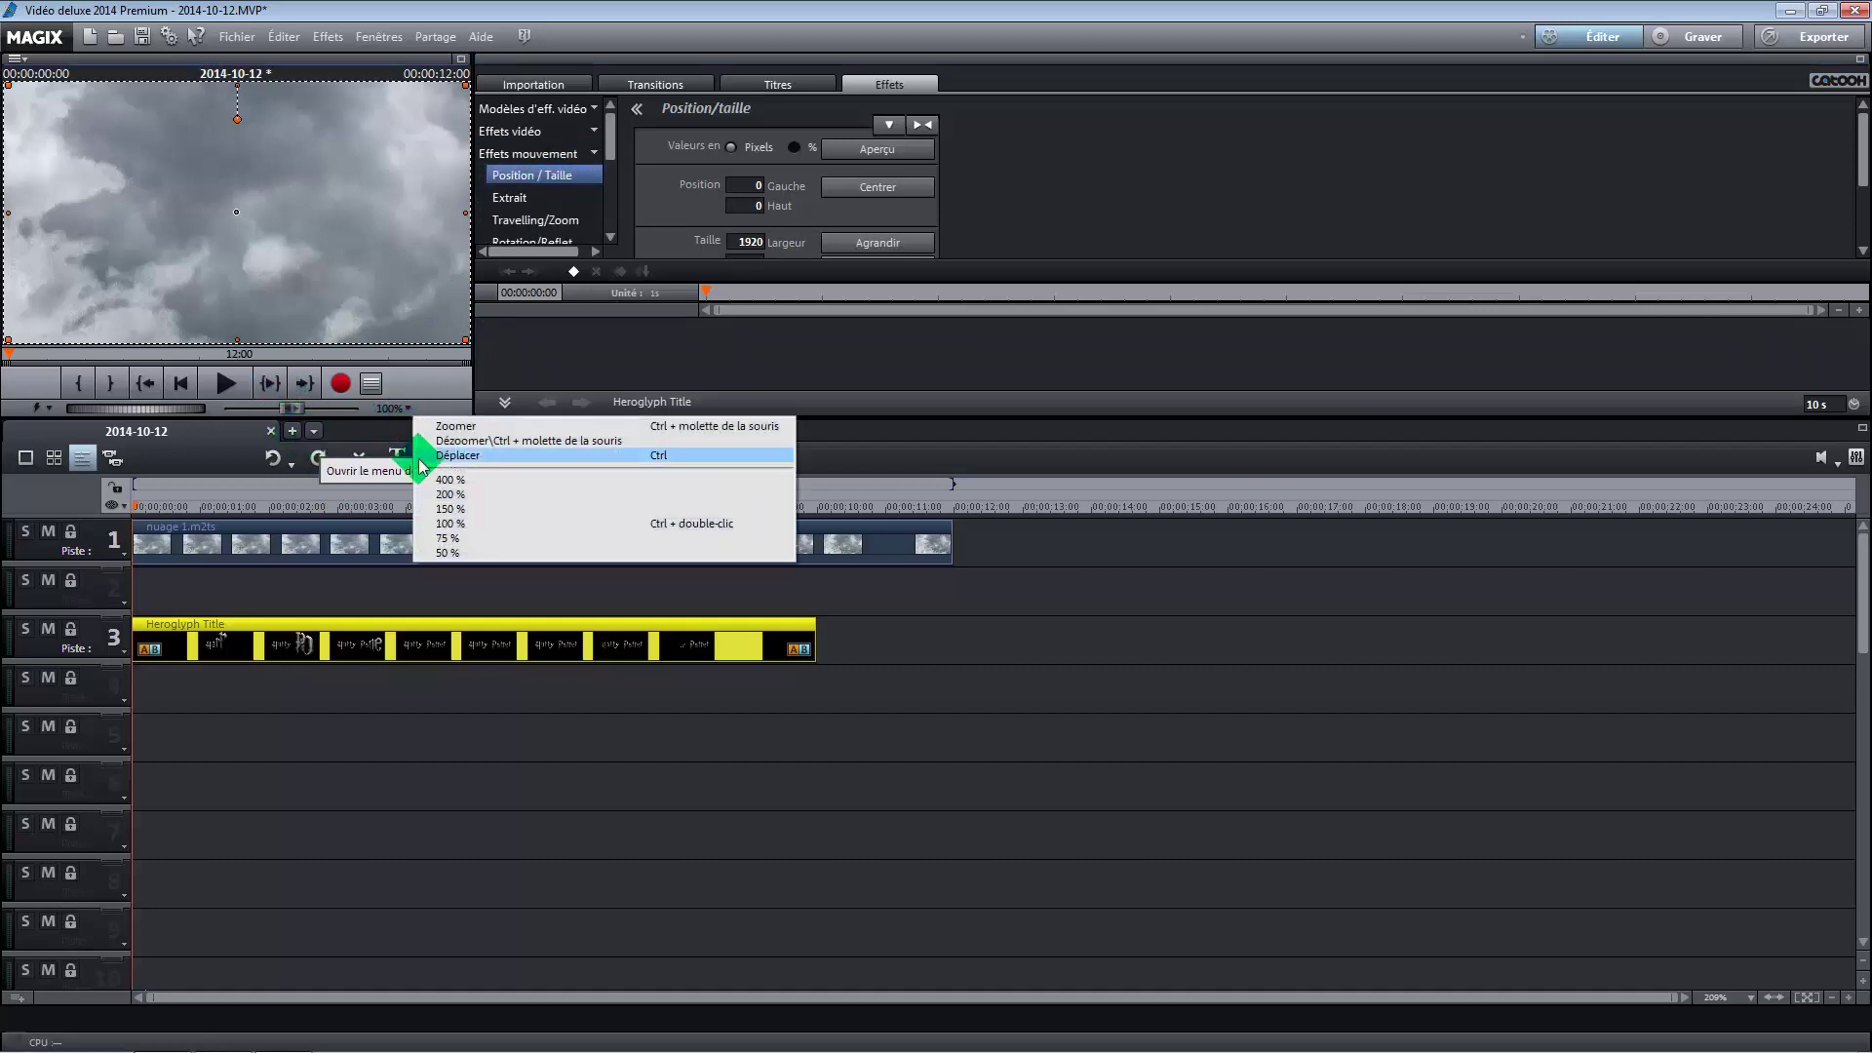
left_click(430, 544)
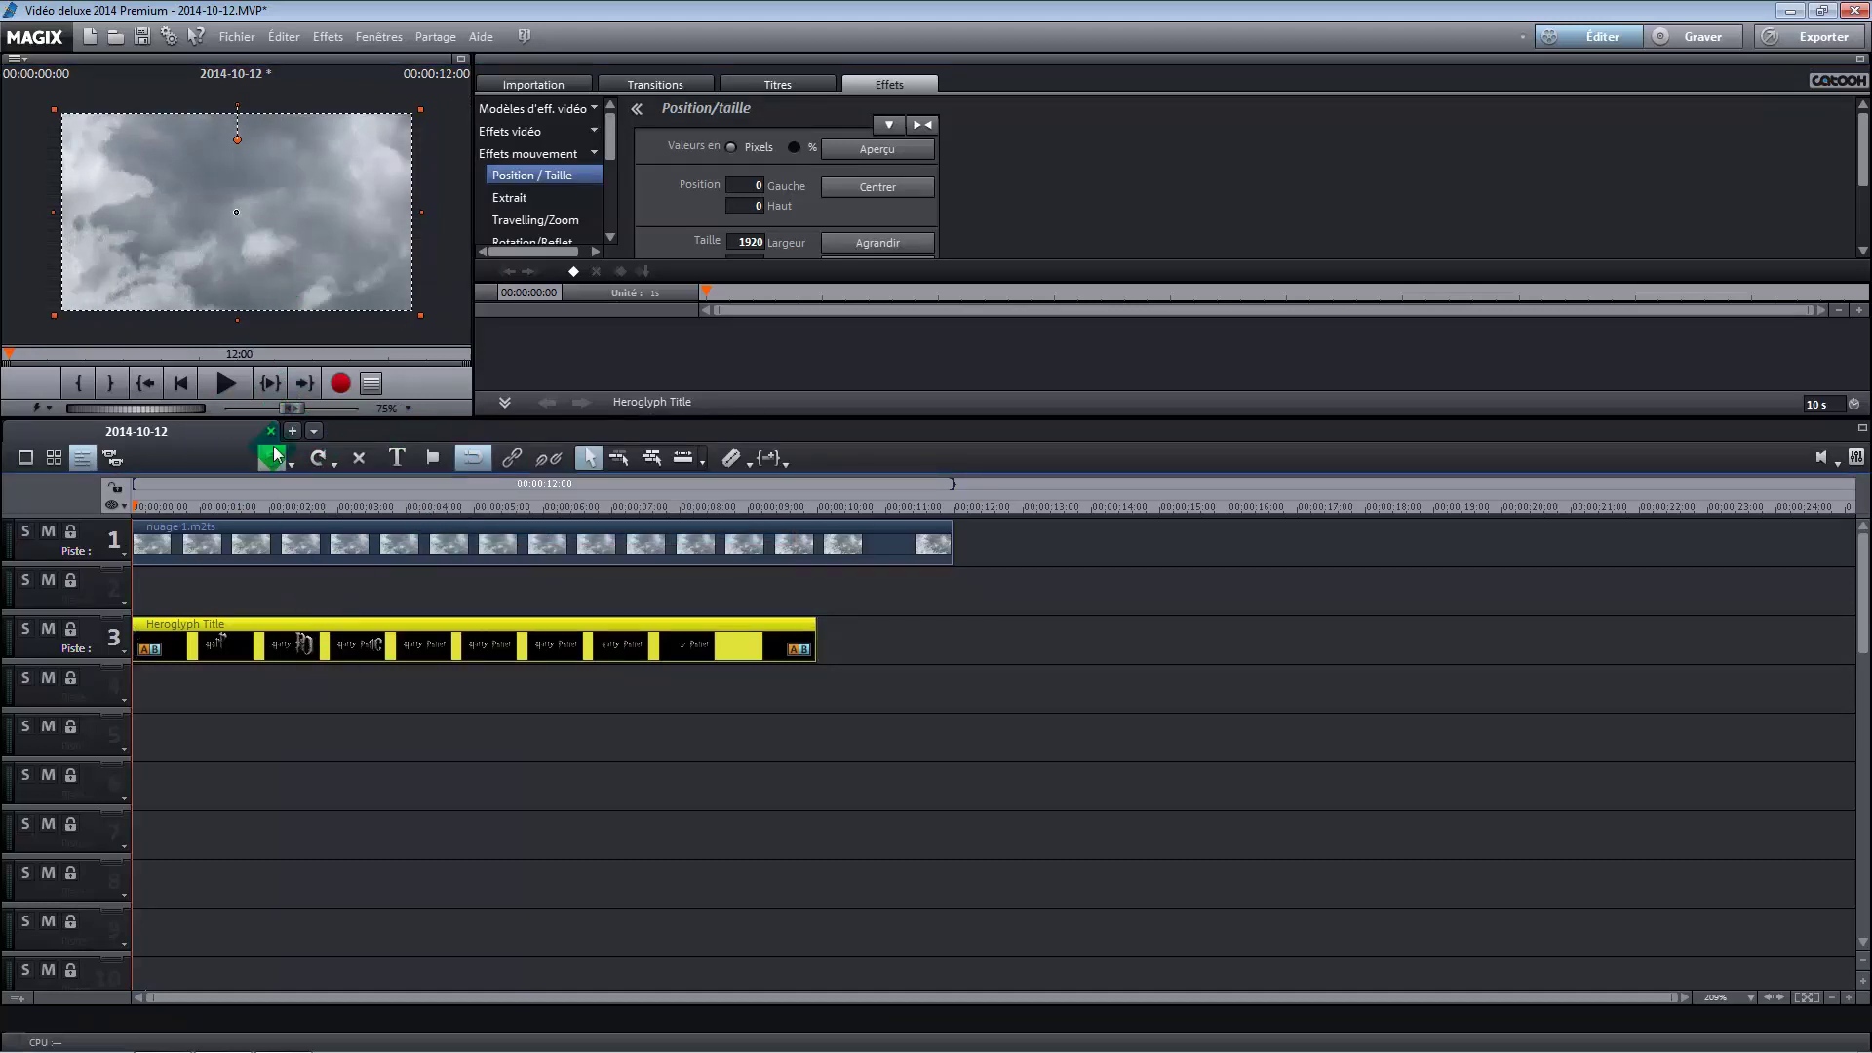
Step: Try shrinking the title at the one-second mark with the Zoom effect, and restore its zoom to 100
left_click_drag(133, 499, 200, 508)
left_click(346, 385)
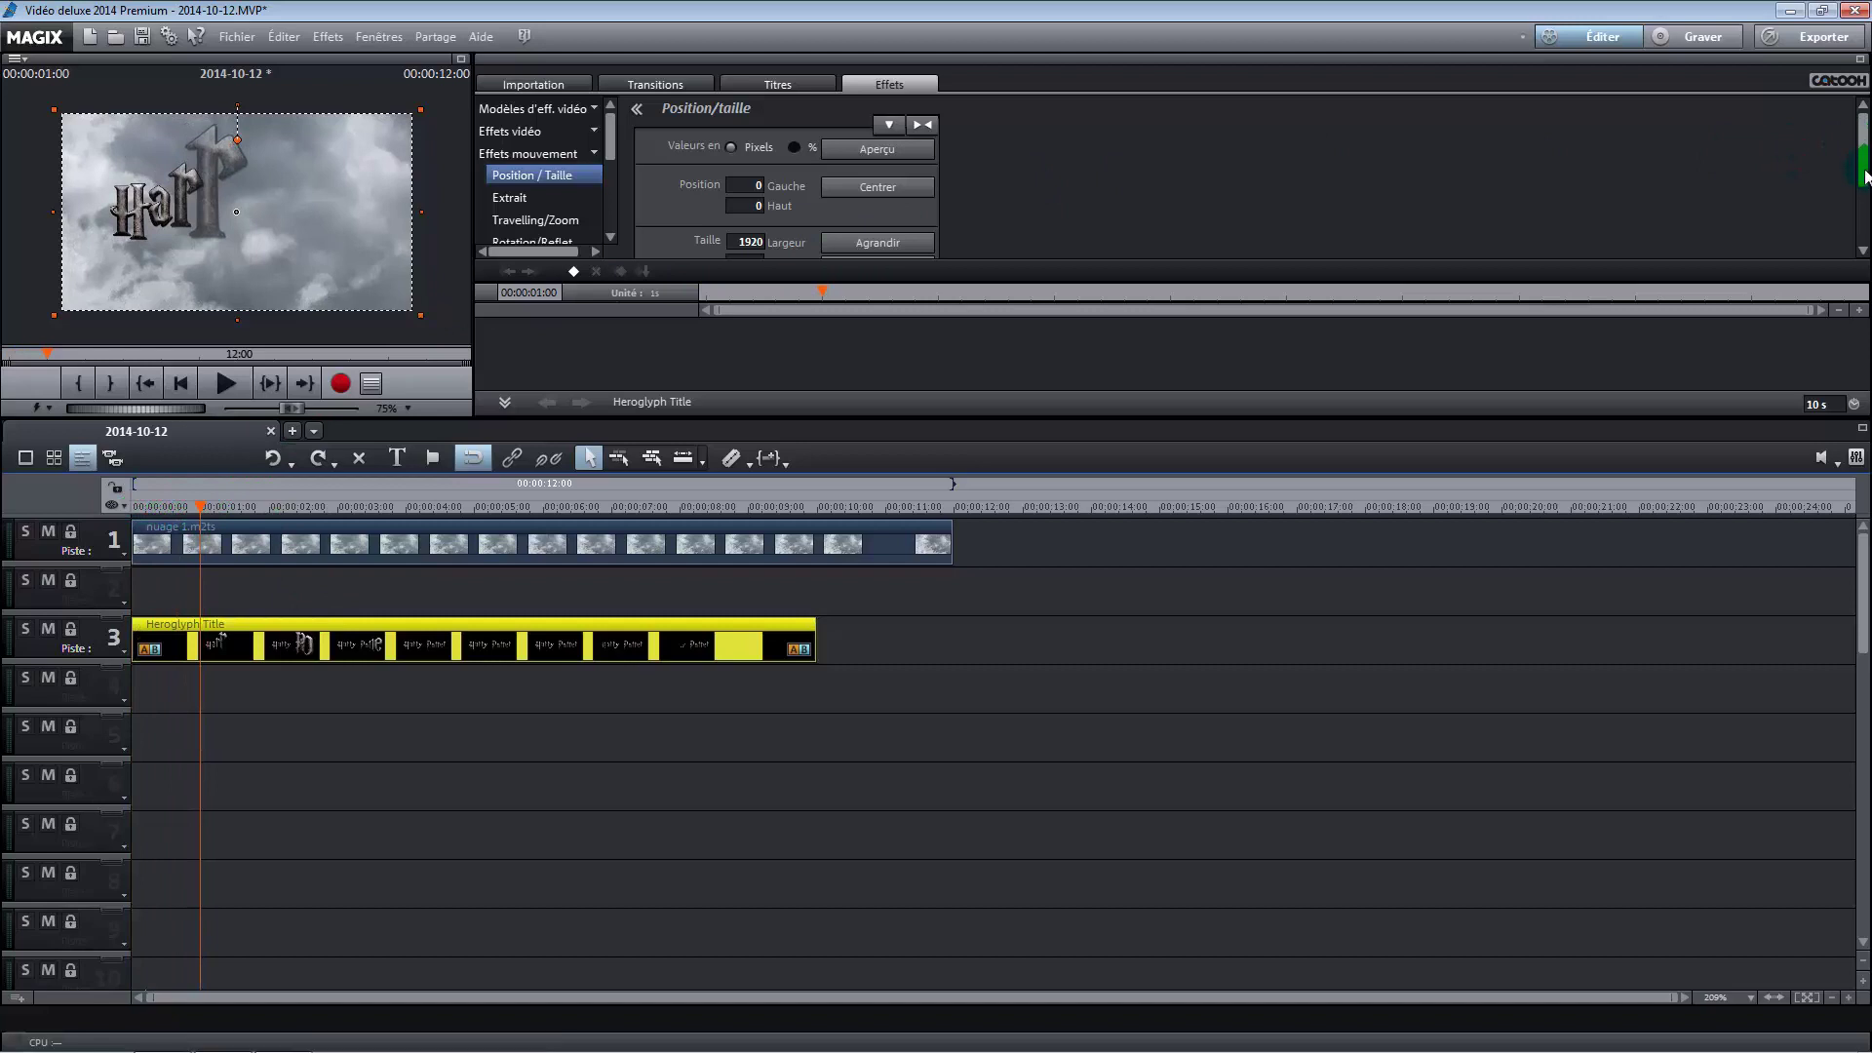
scroll(1858, 156, "down", 3)
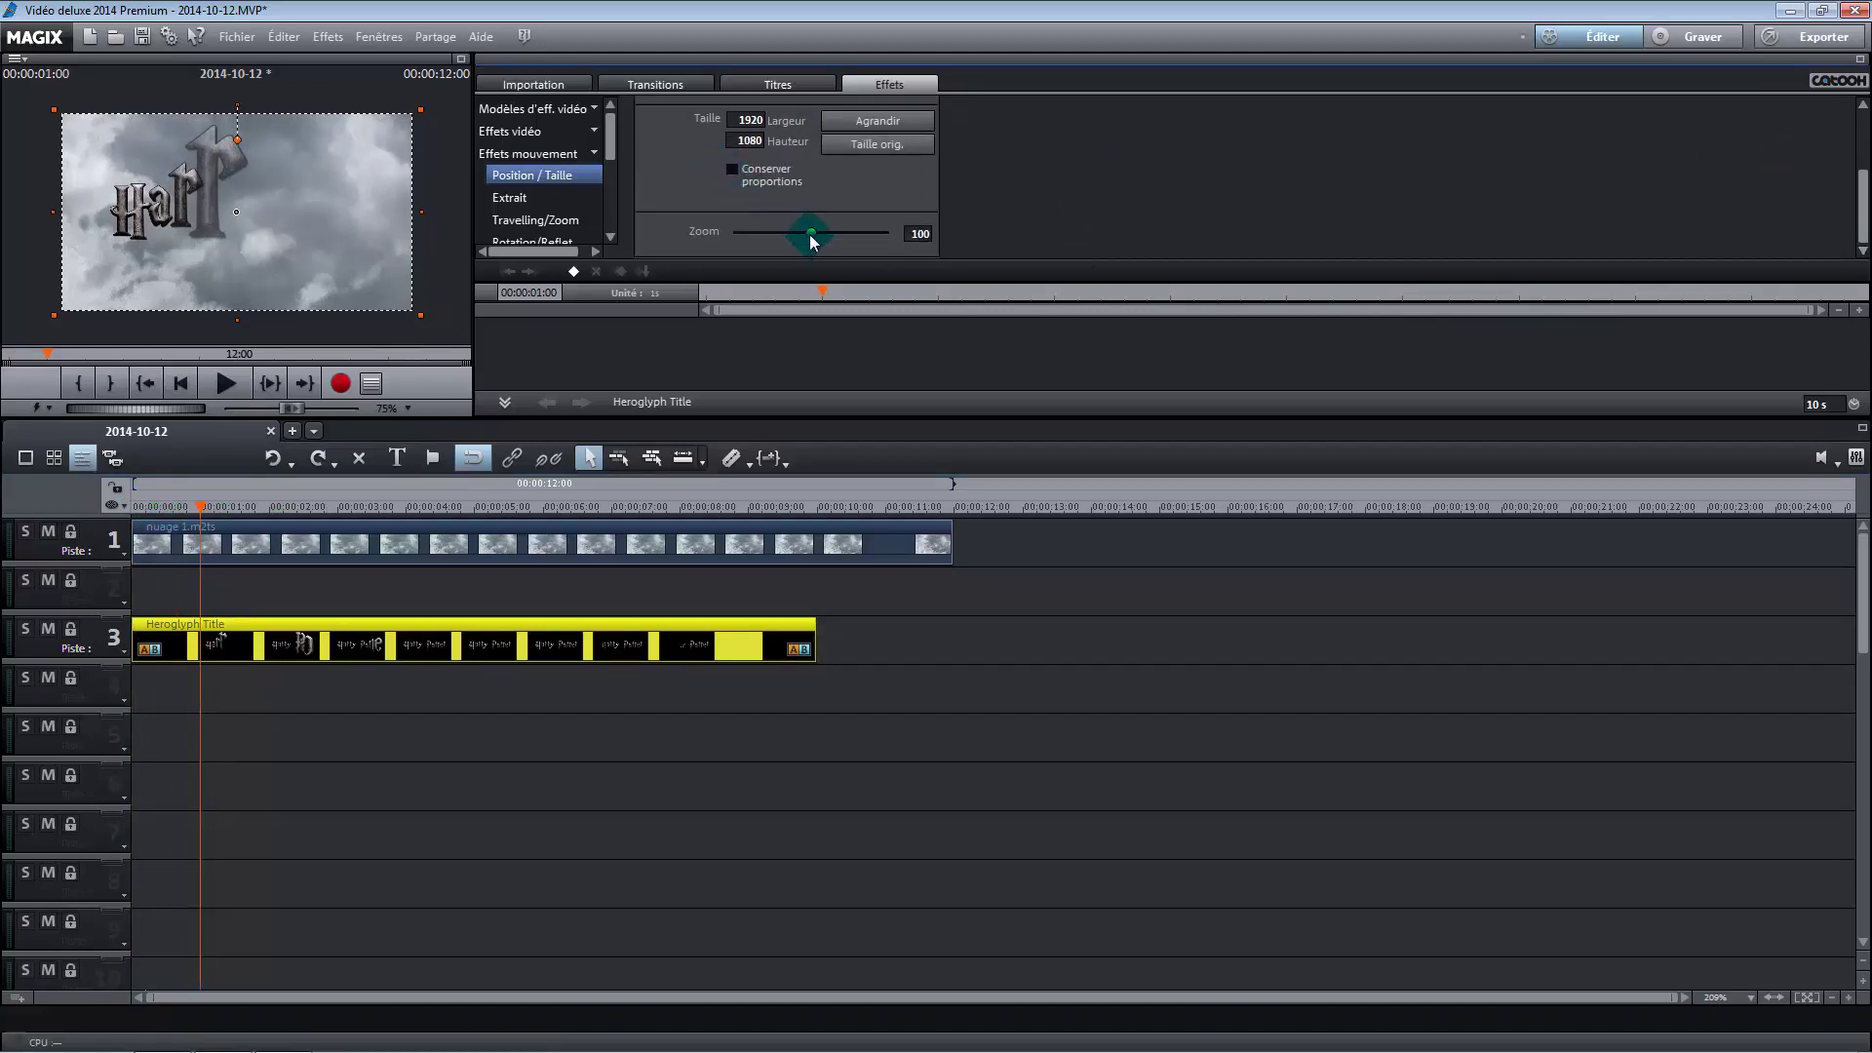
left_click_drag(809, 234, 792, 242)
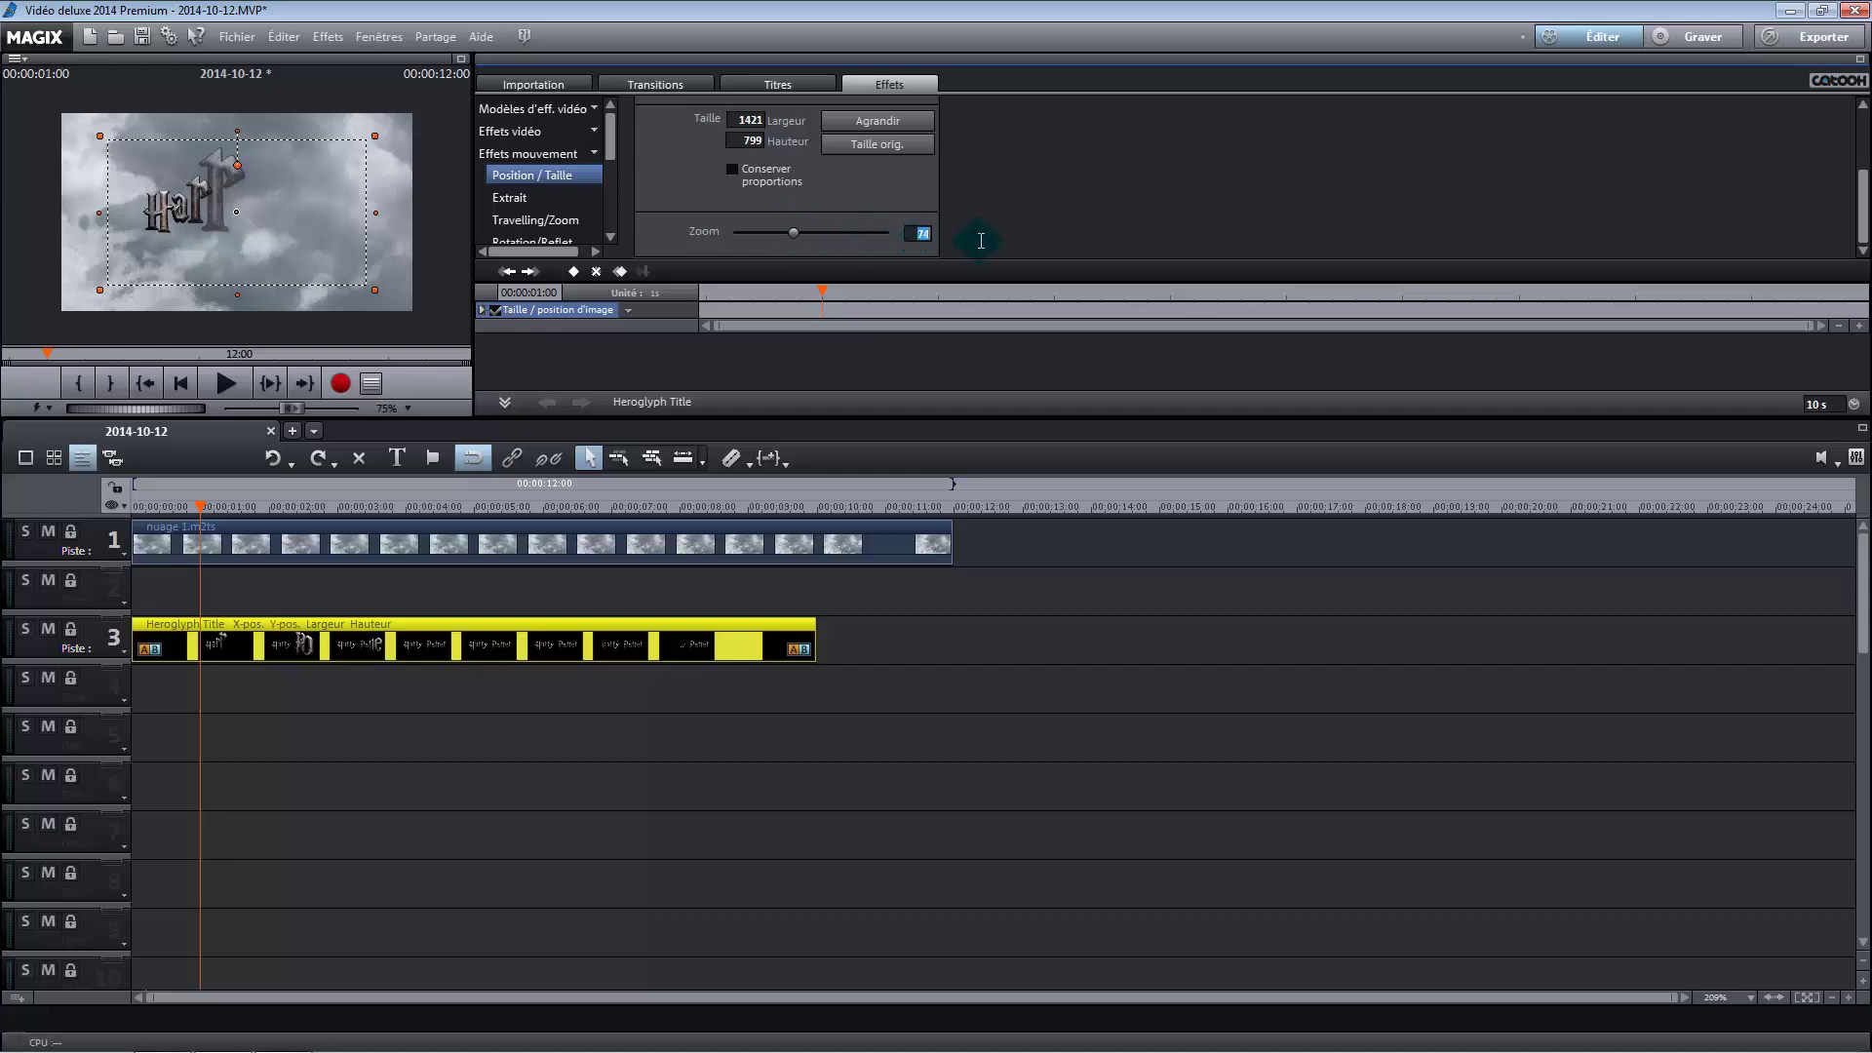
type("100")
key("Return")
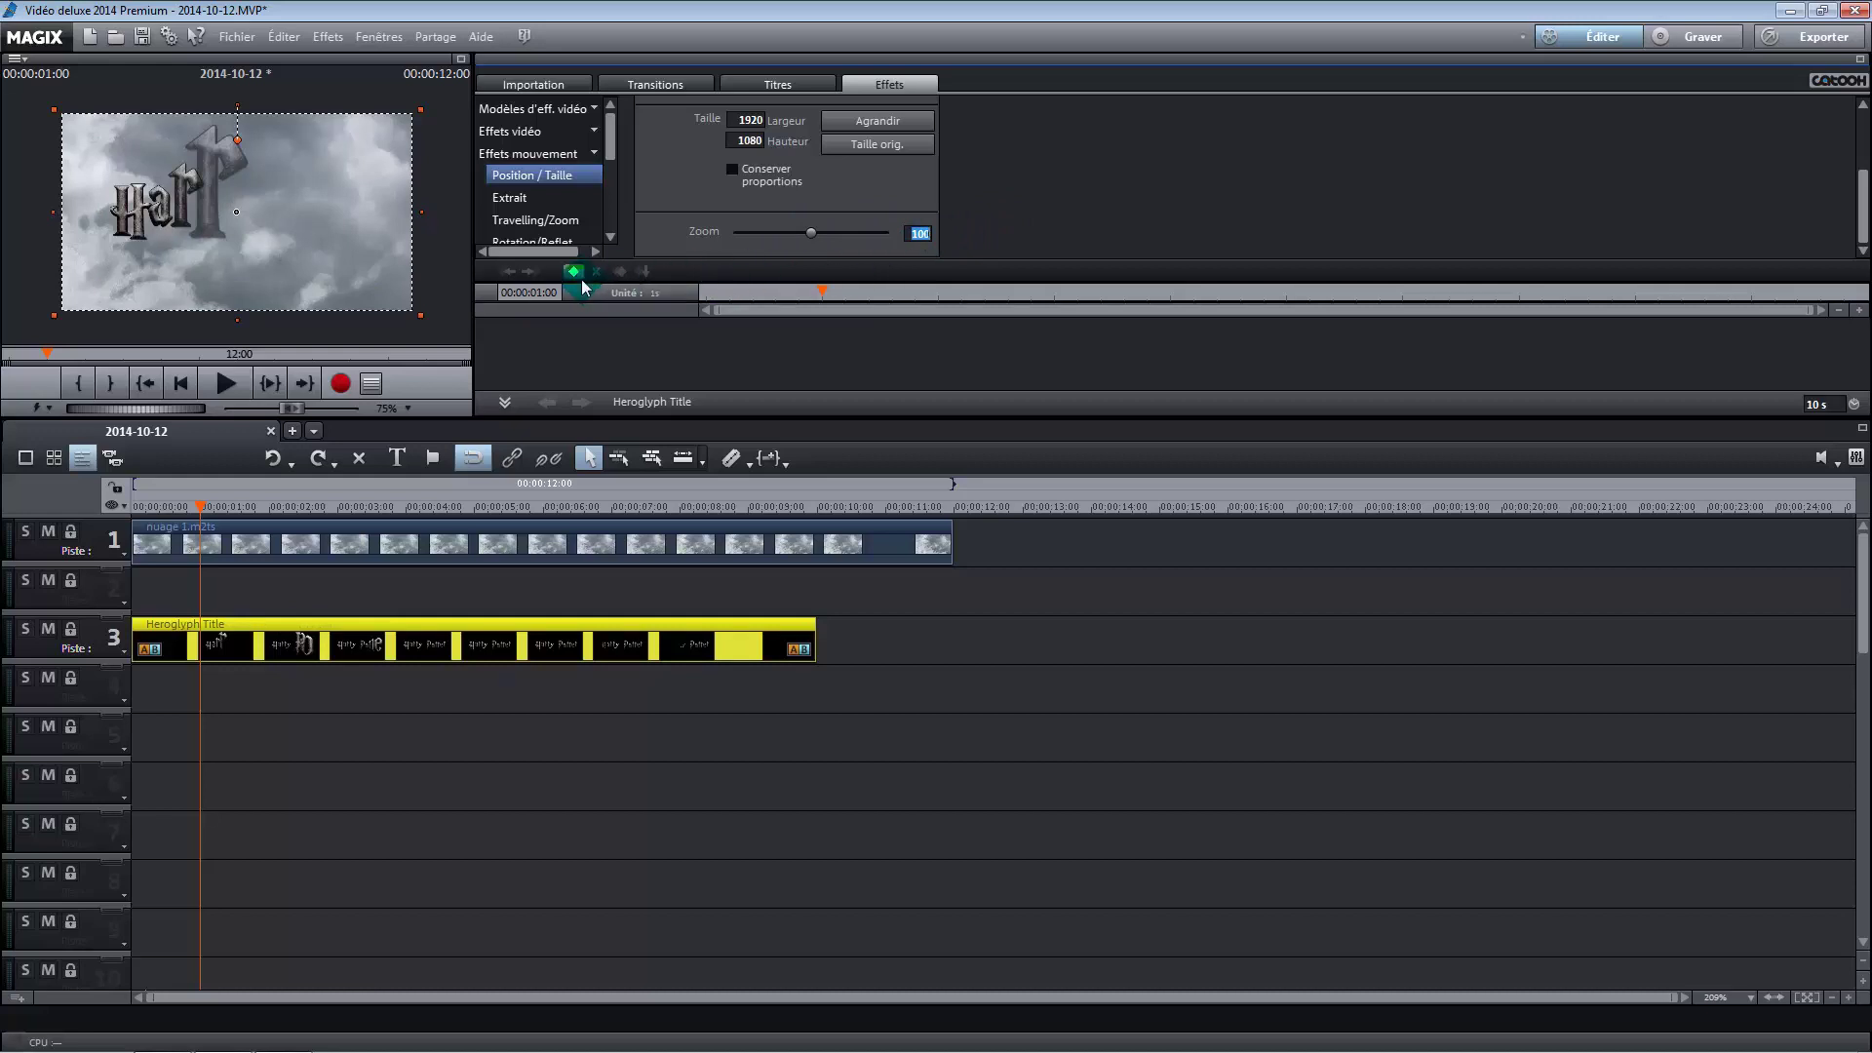
Step: Add a size and position keyframe at the title's start and another at 00:00:09:24 with the zoom set to 70
left_click_drag(819, 296, 688, 307)
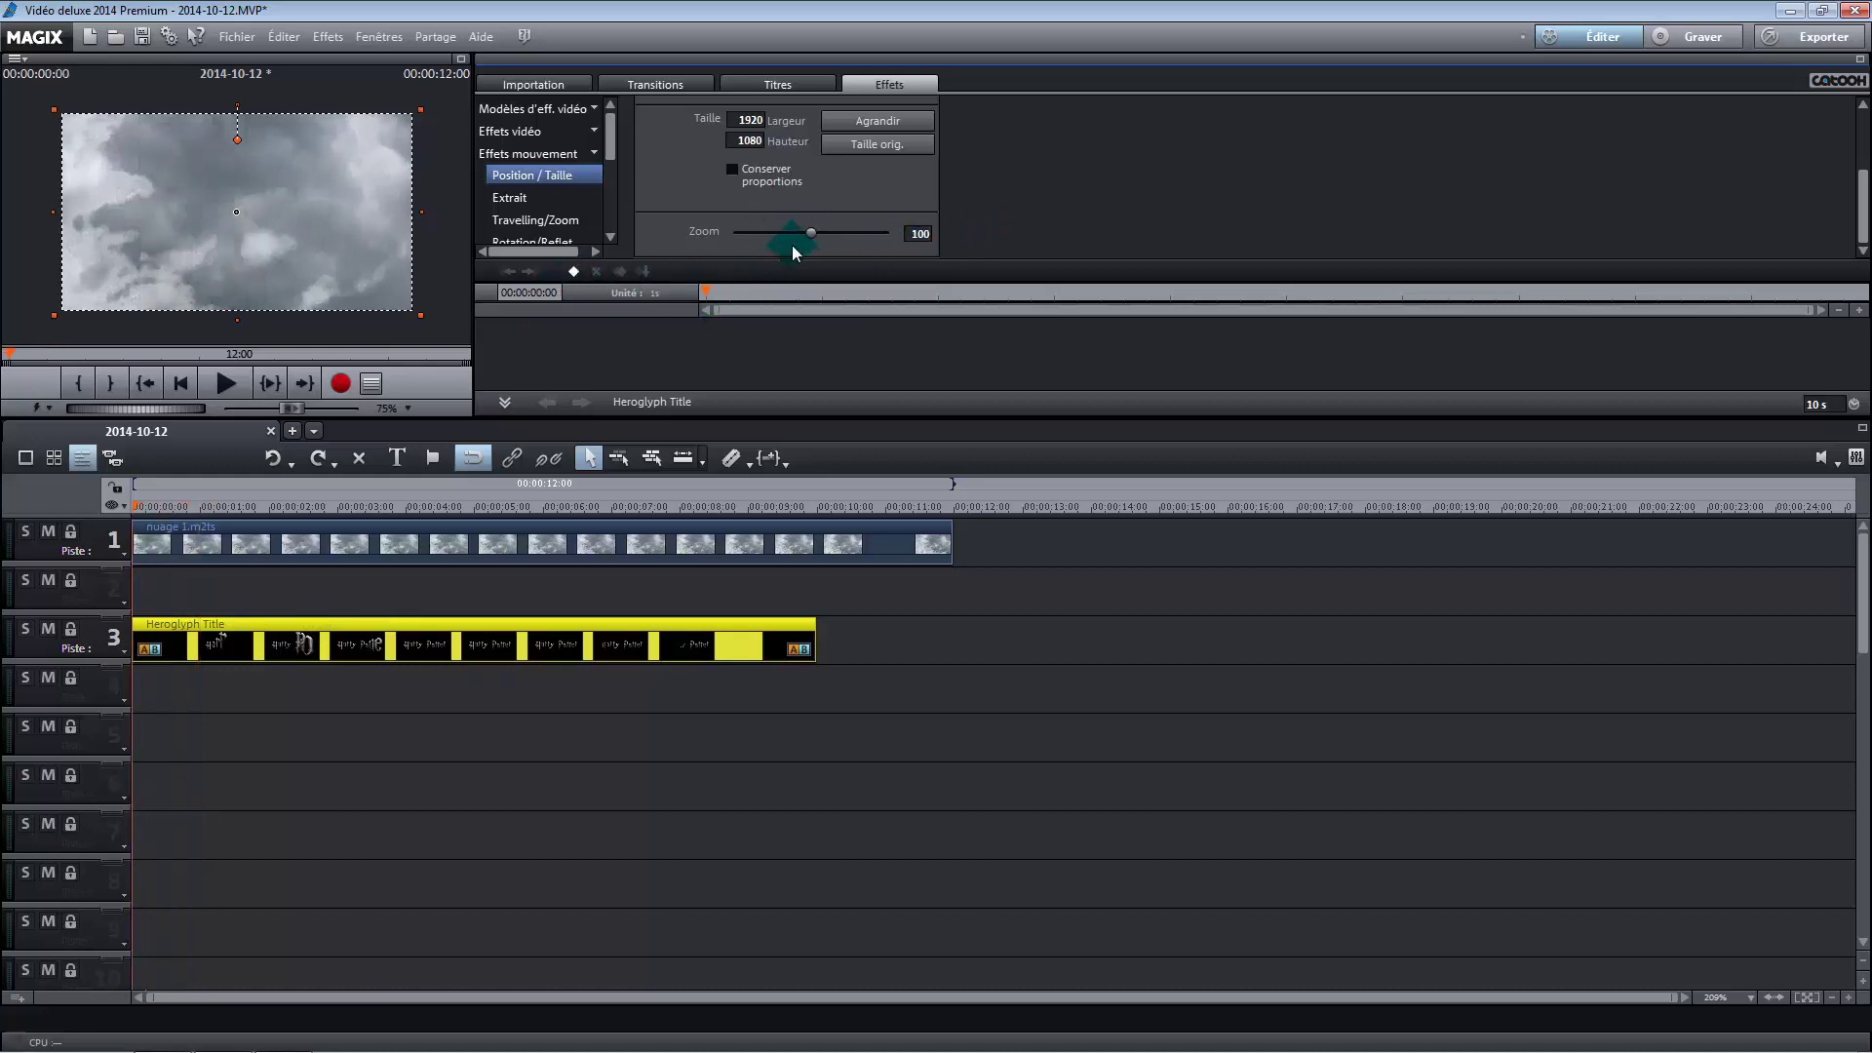
left_click(574, 271)
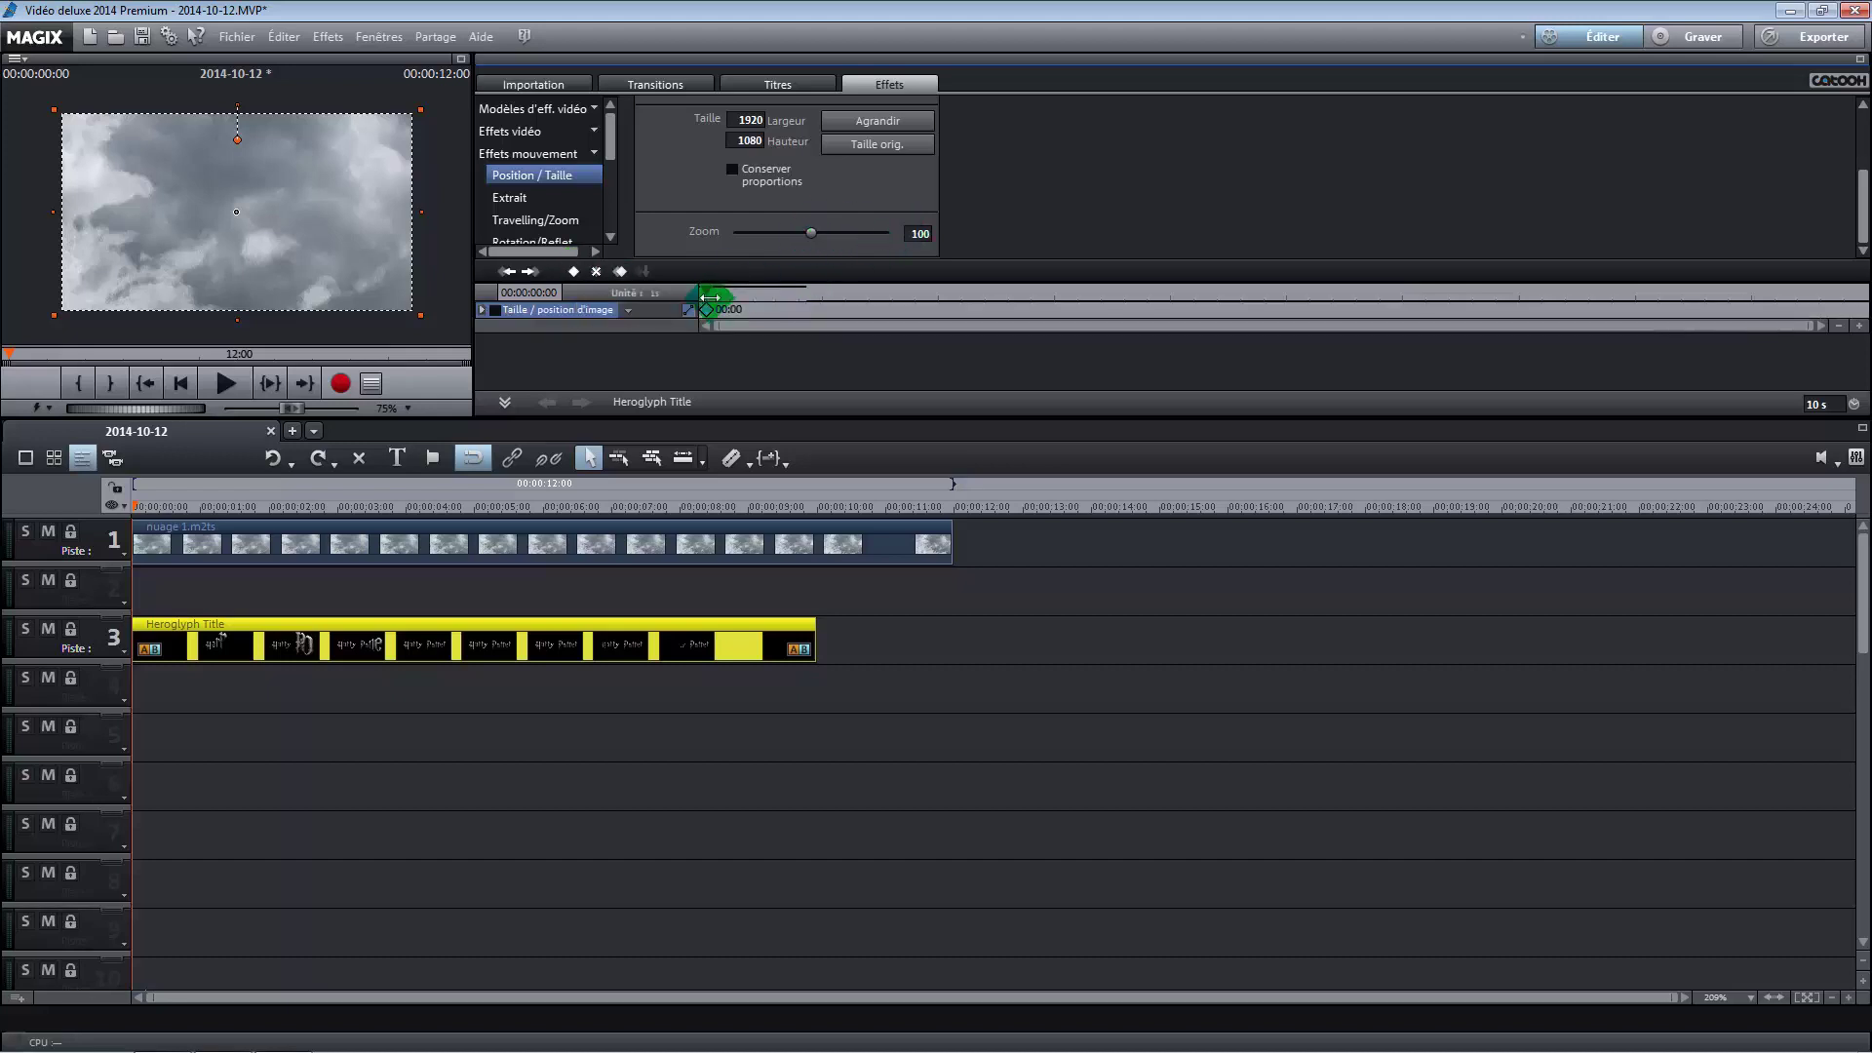
left_click_drag(704, 289, 1862, 293)
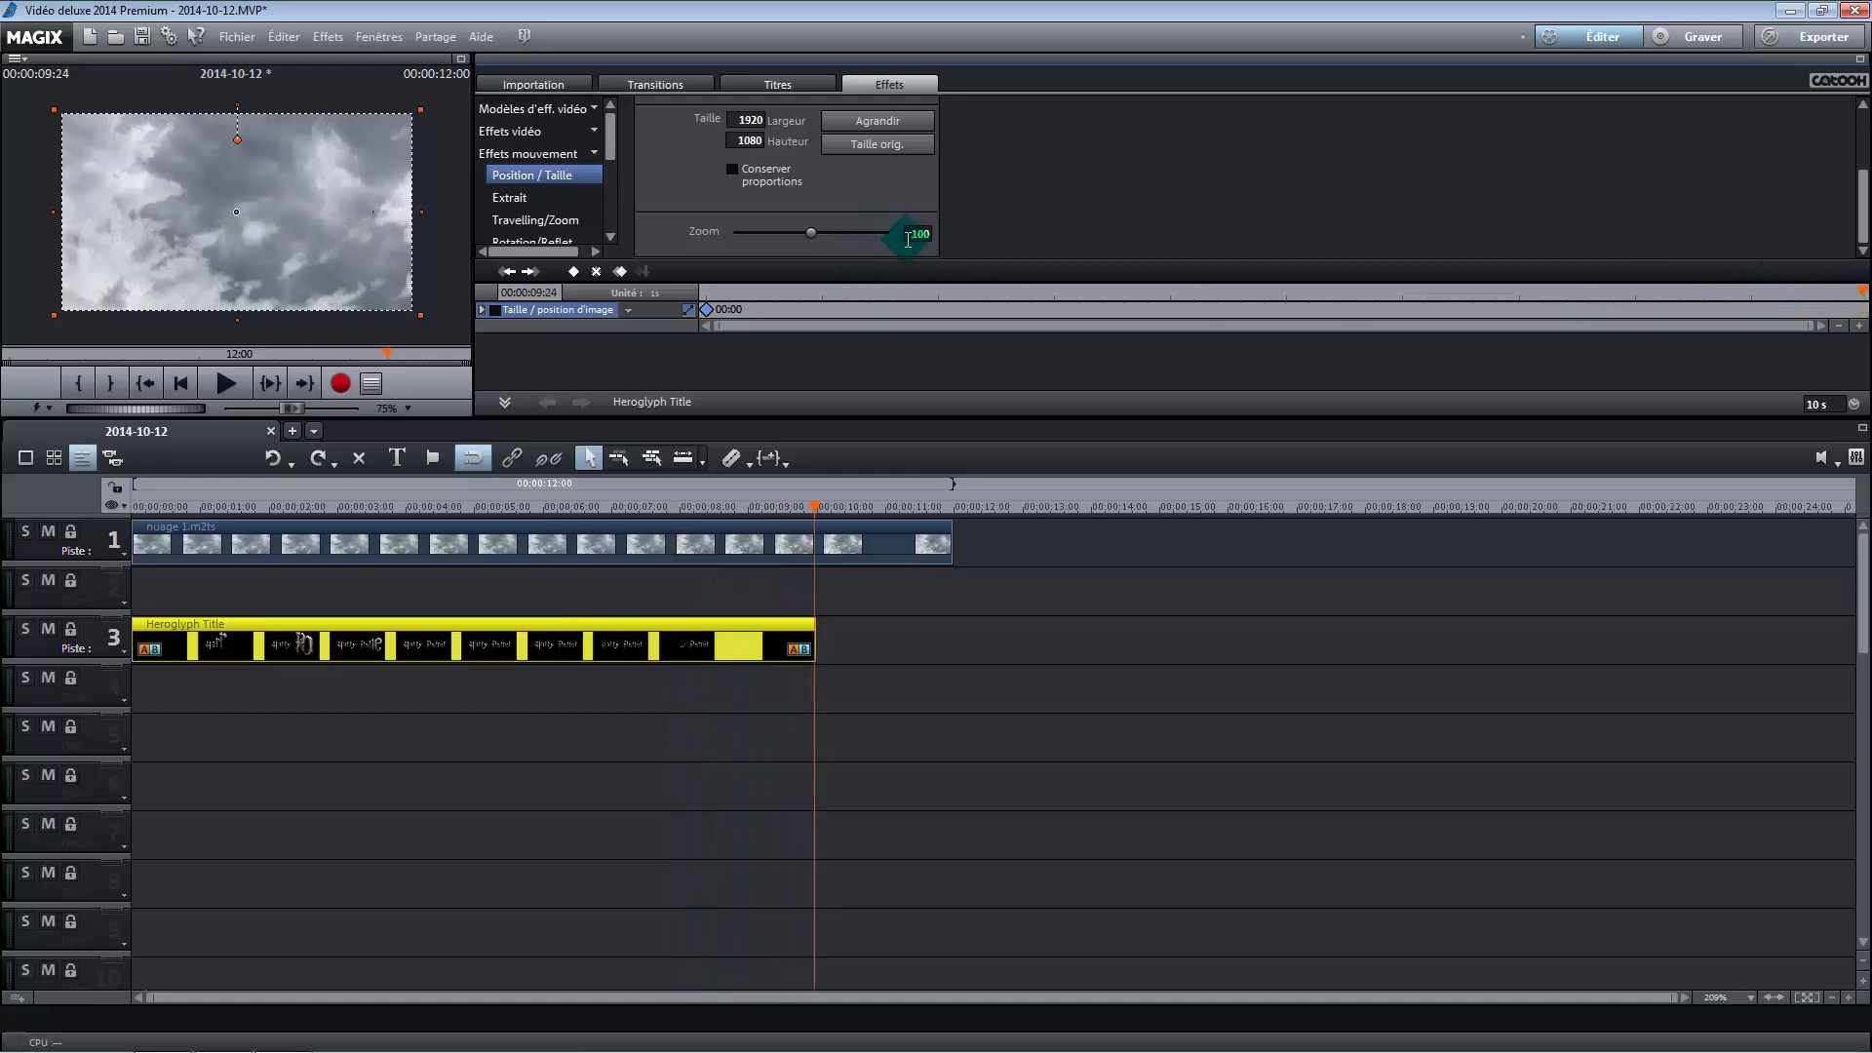
type("70")
key("Return")
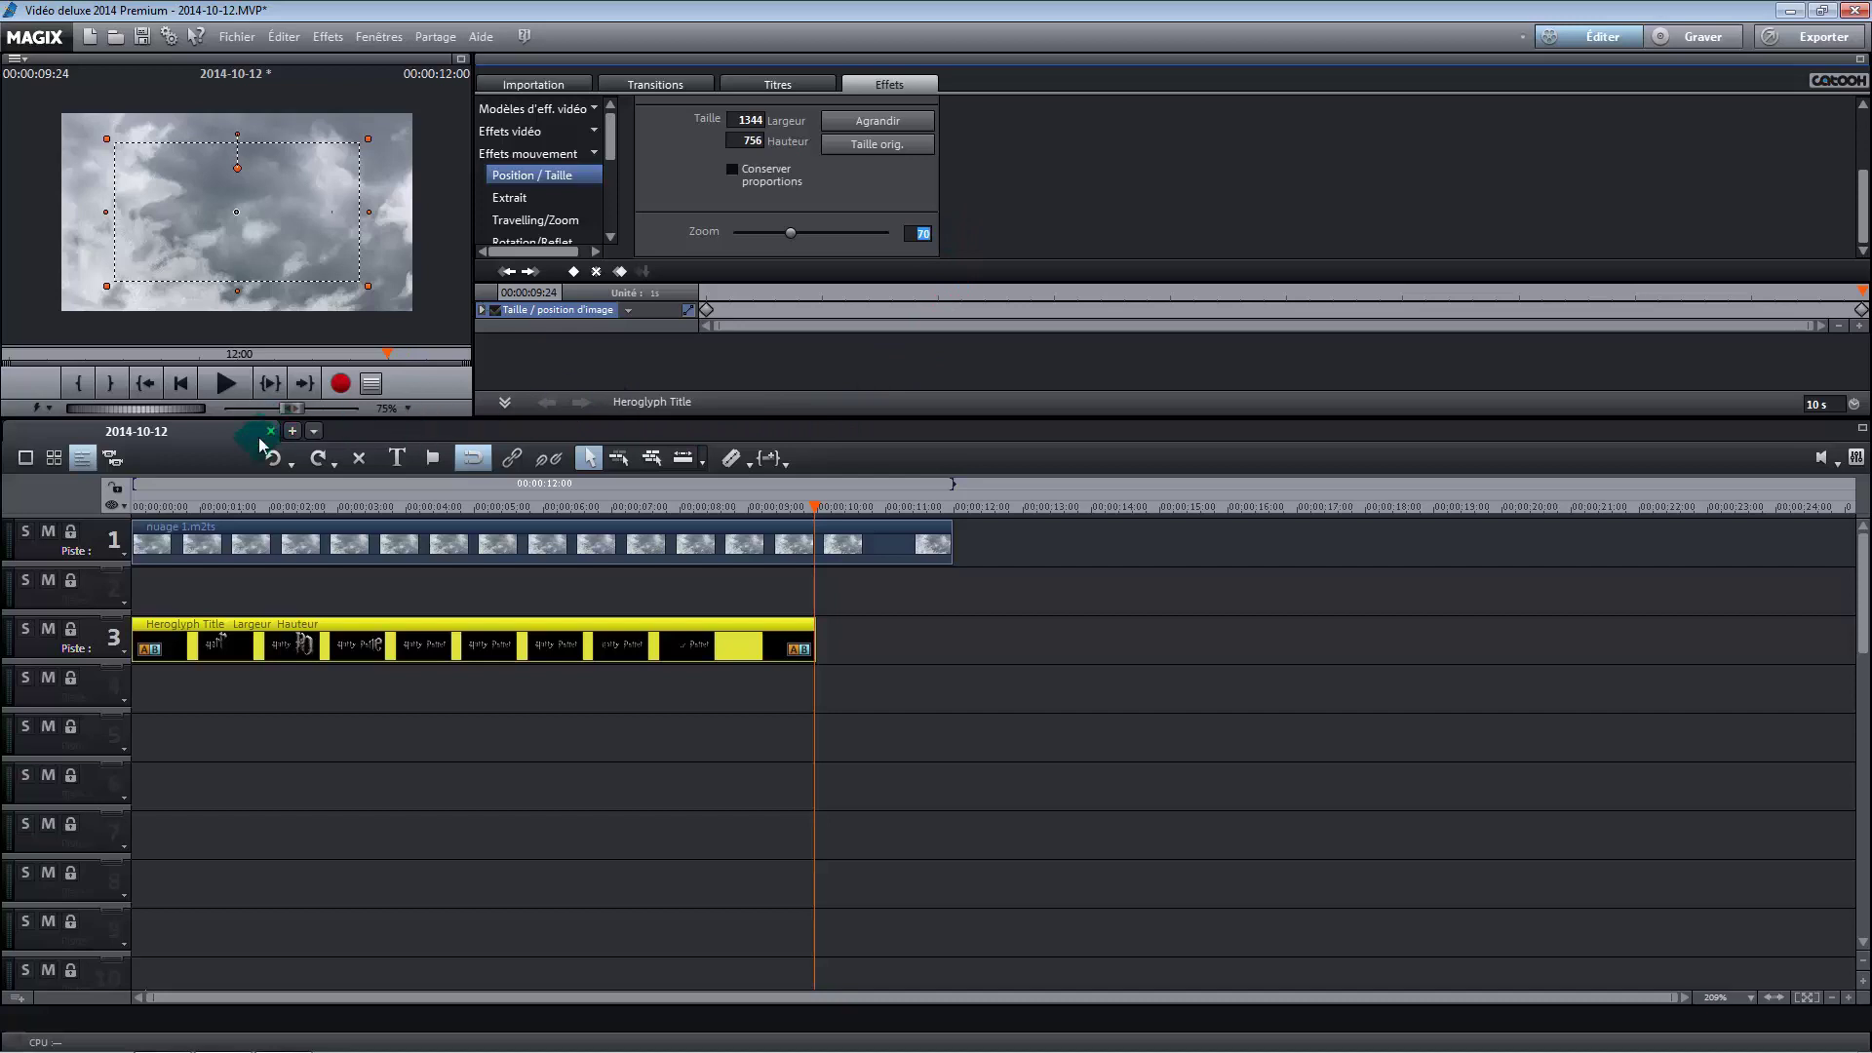
Step: Play the film from the beginning to check the title's zoom animation, and stop the playback
left_click(187, 391)
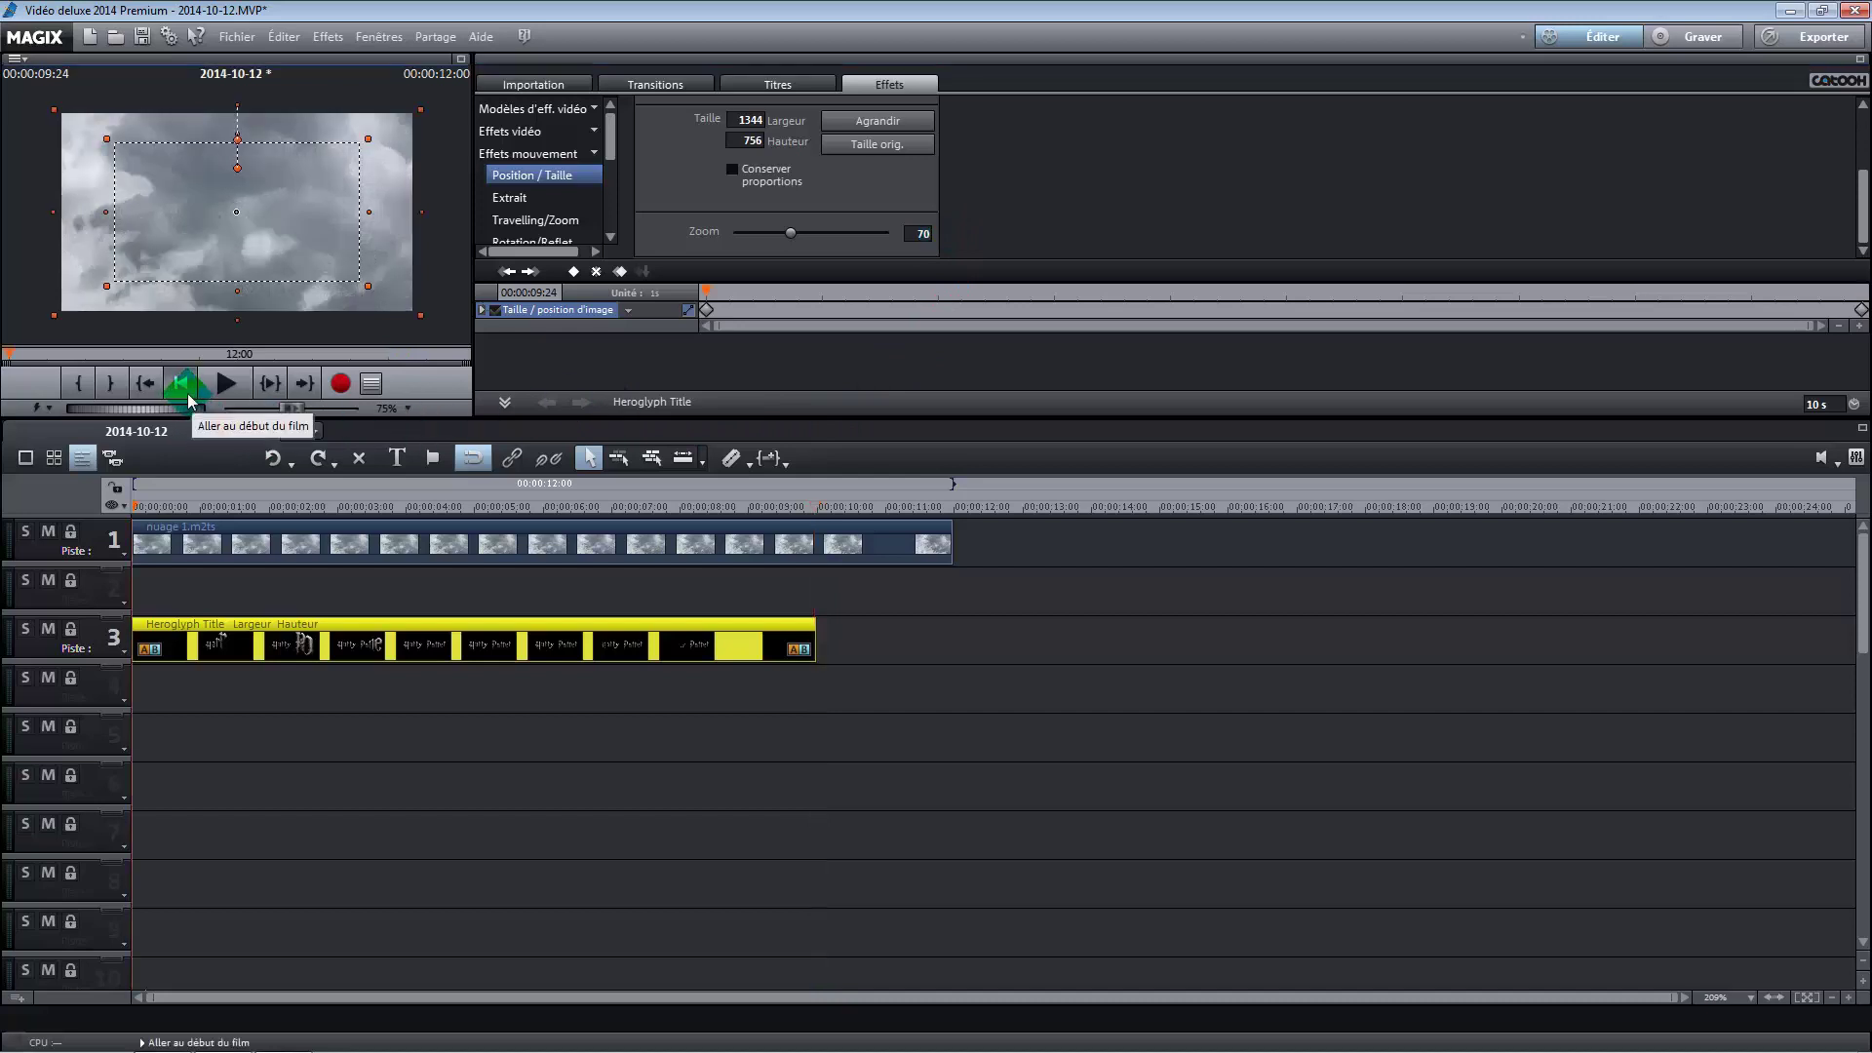
left_click(226, 386)
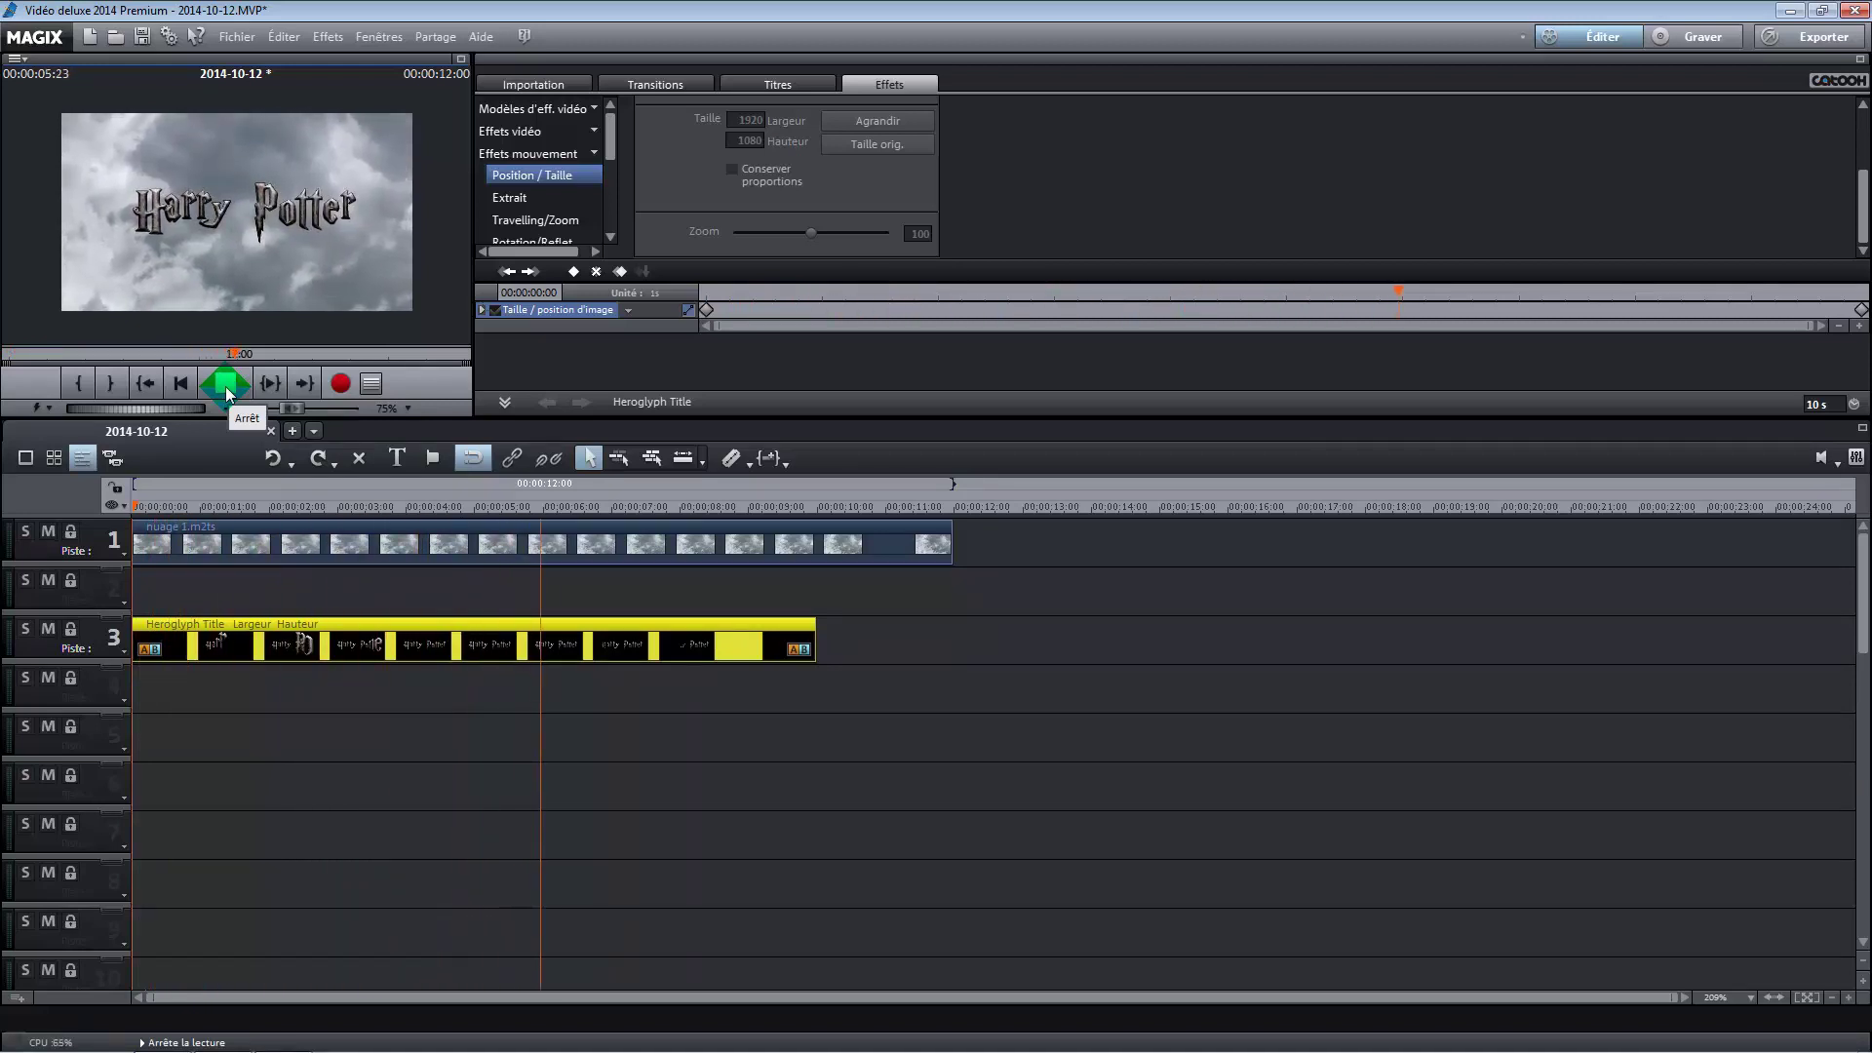
left_click(225, 387)
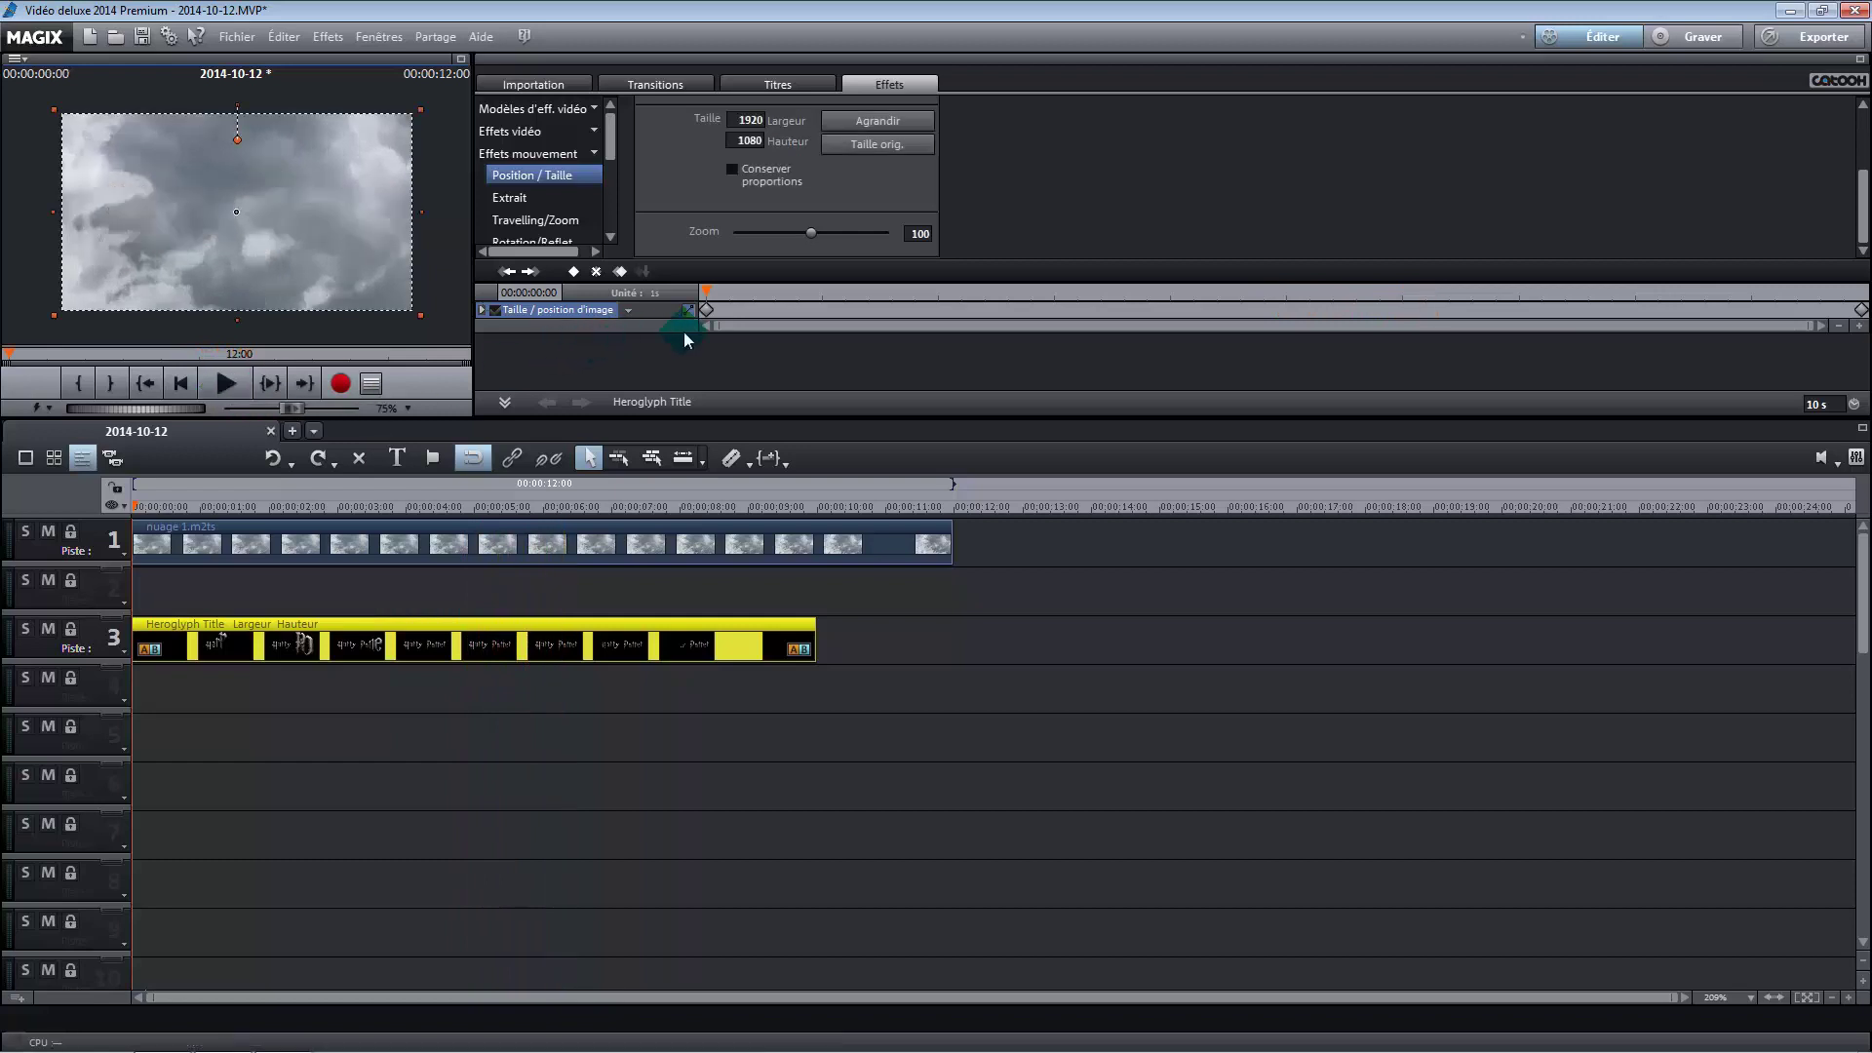
Step: Set the zoom of the title's starting keyframe to 80
left_click(759, 312)
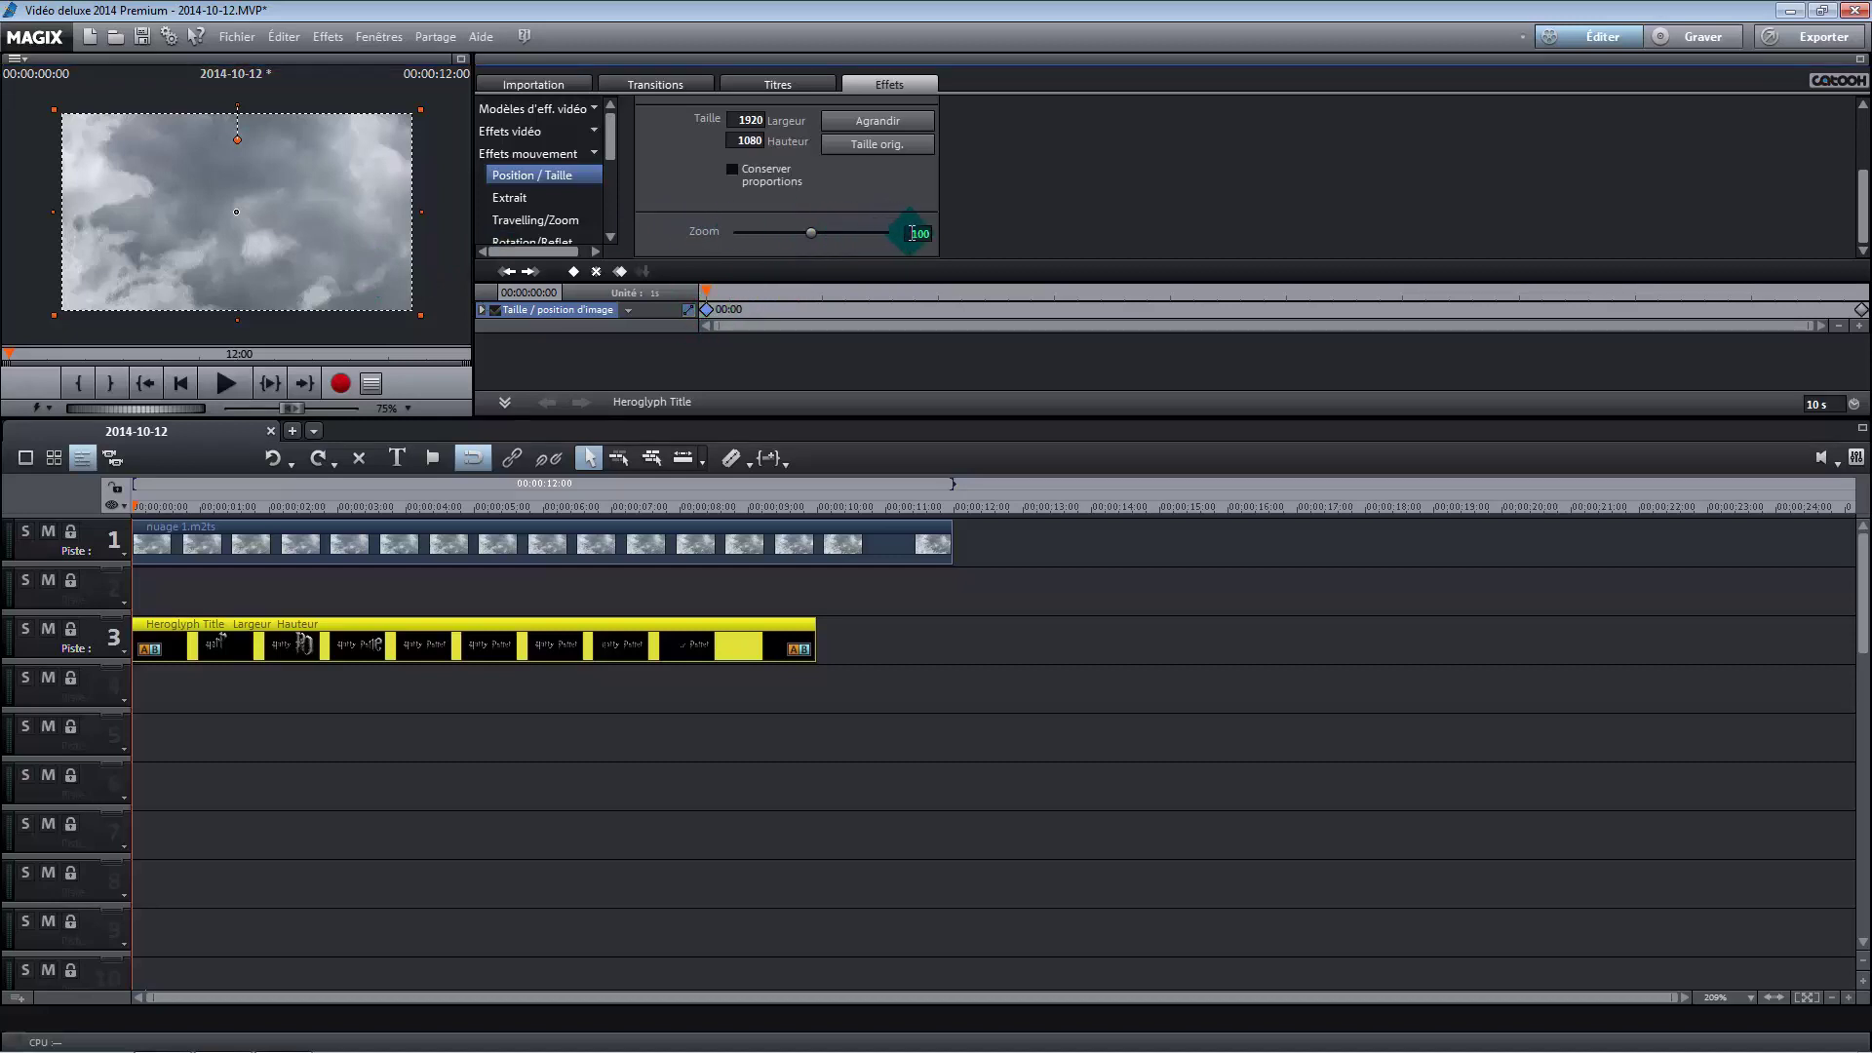
type("80")
key("Return")
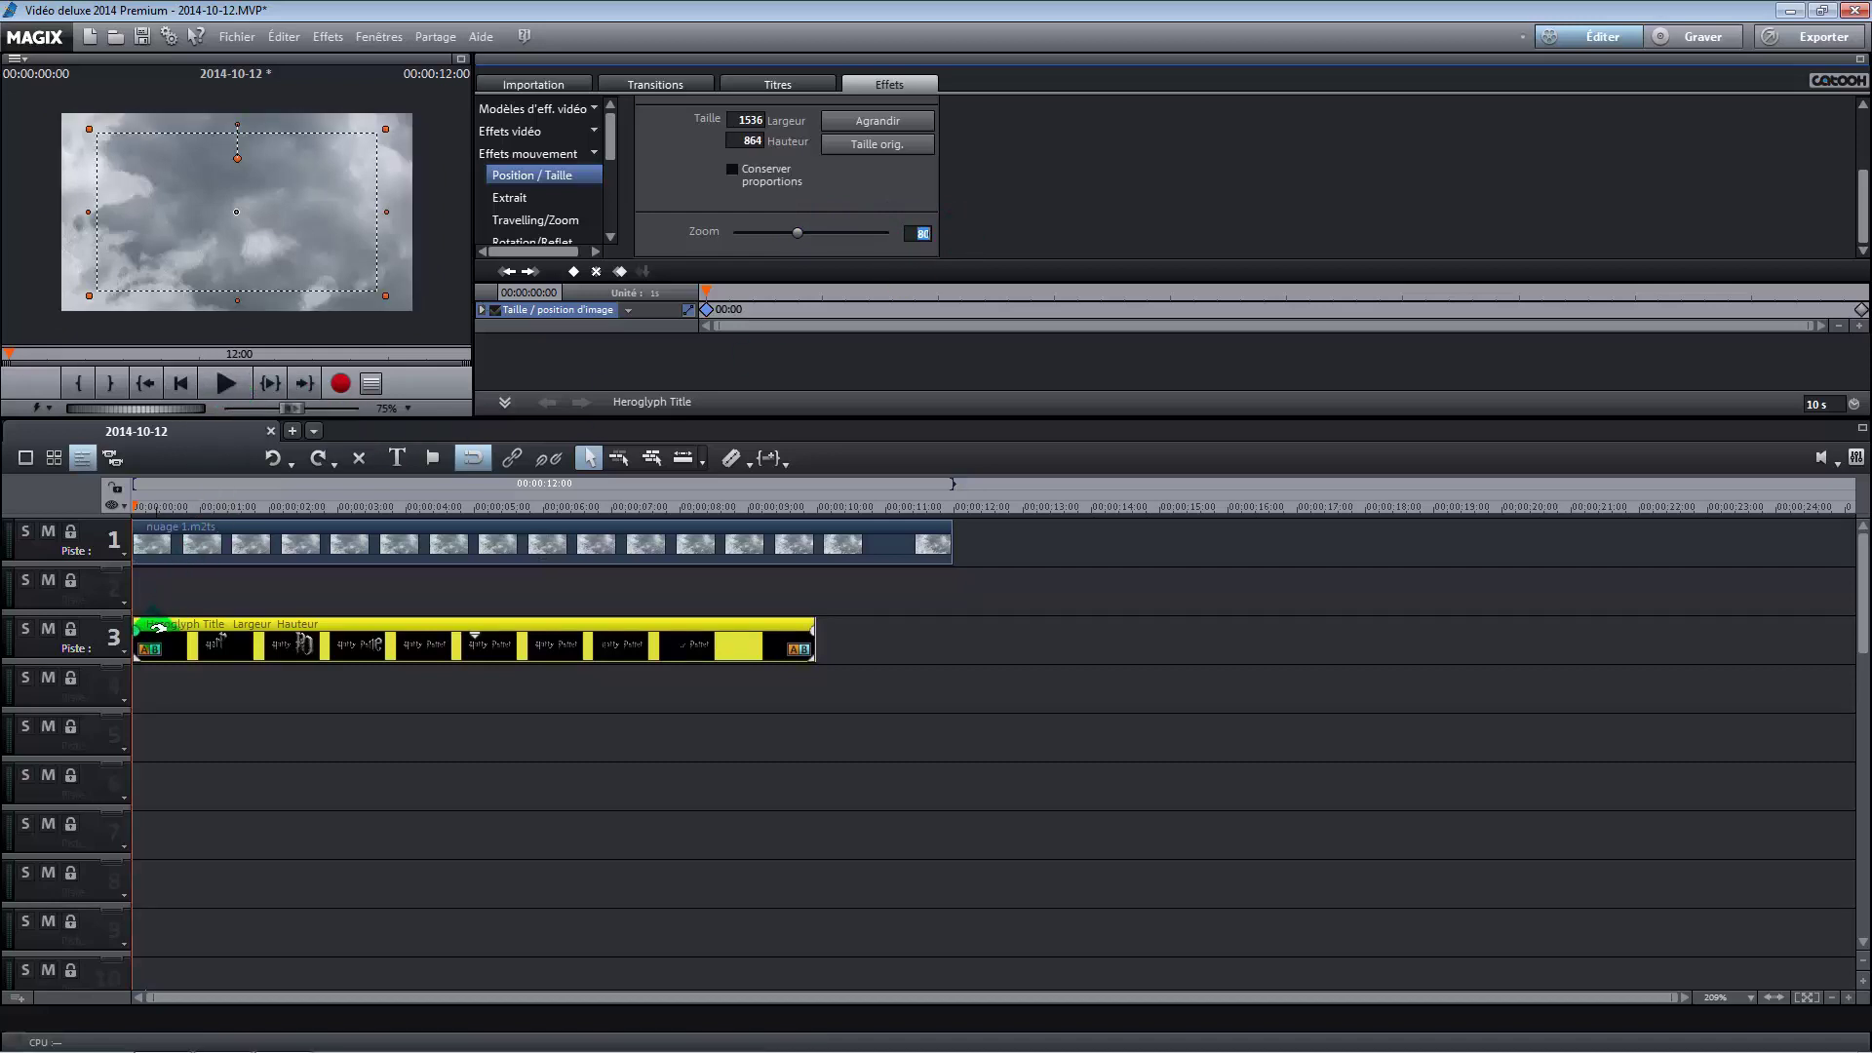
Step: Add a short fade-in to the start of the Heroglyph title and play the film to check it
left_click_drag(144, 632, 173, 632)
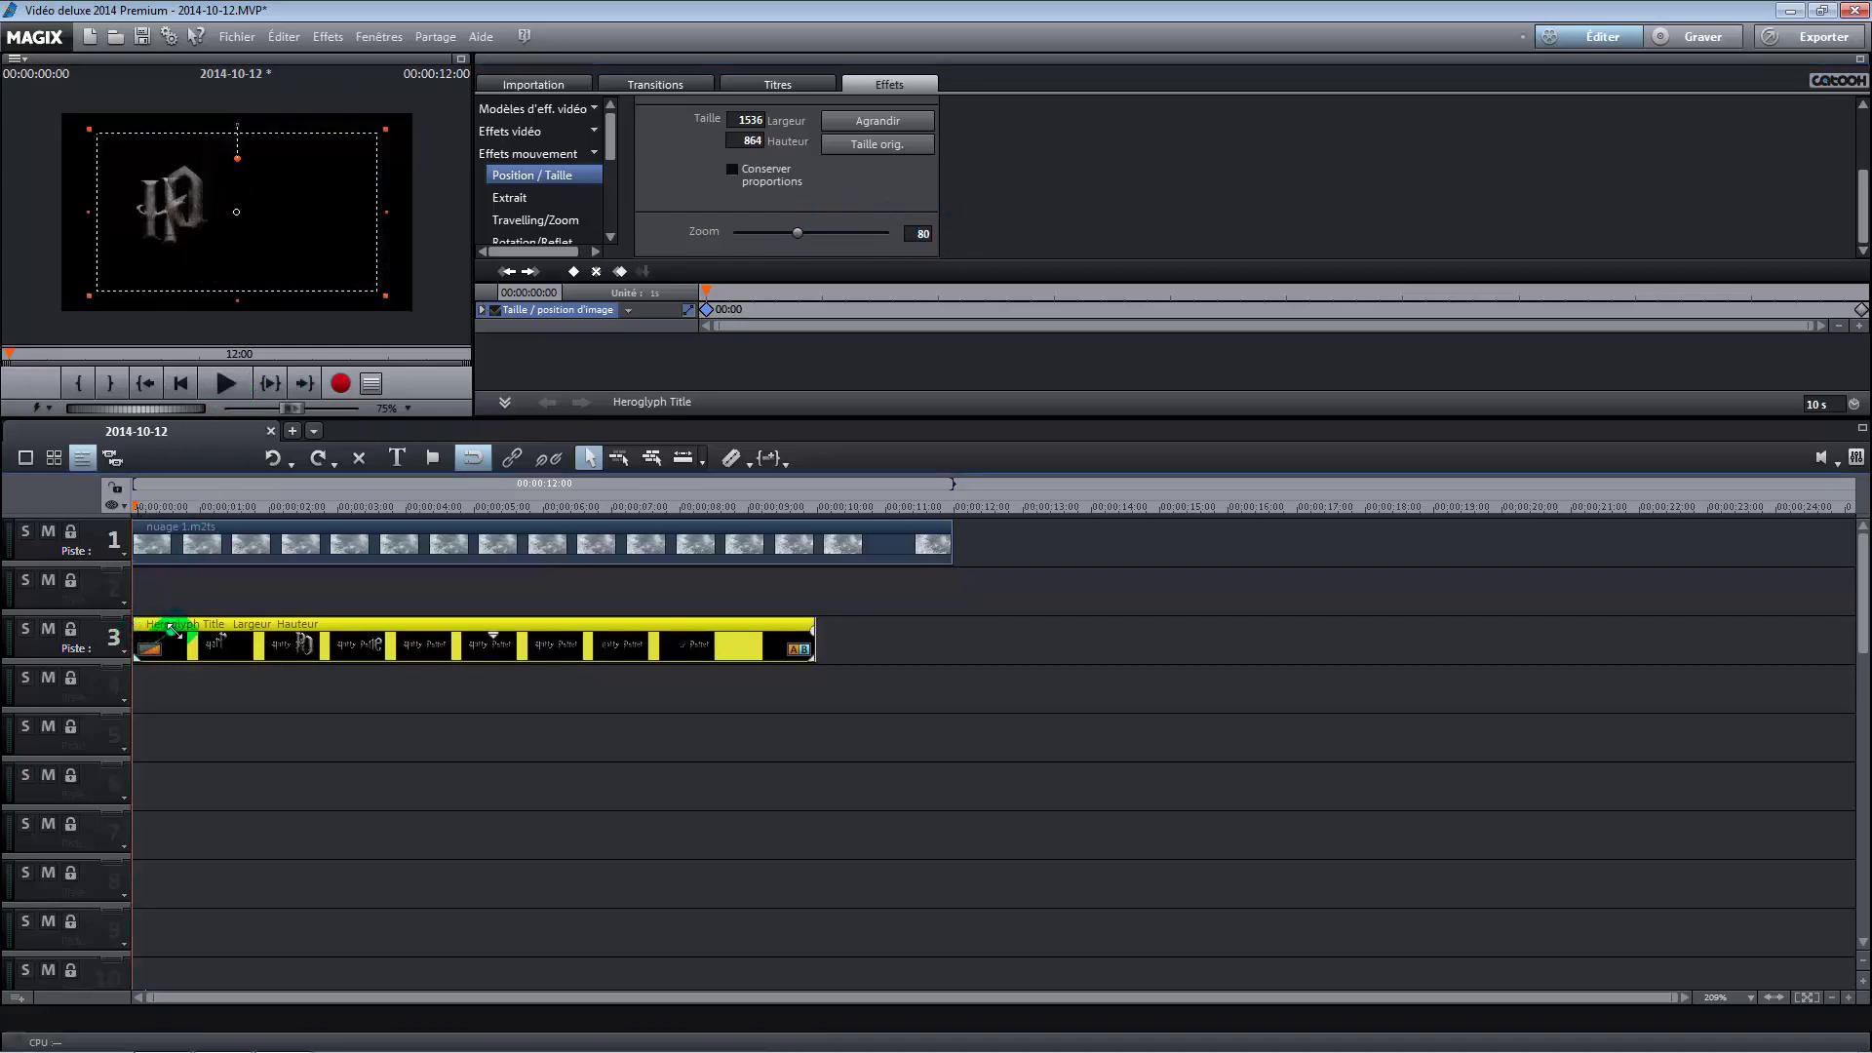
left_click(221, 388)
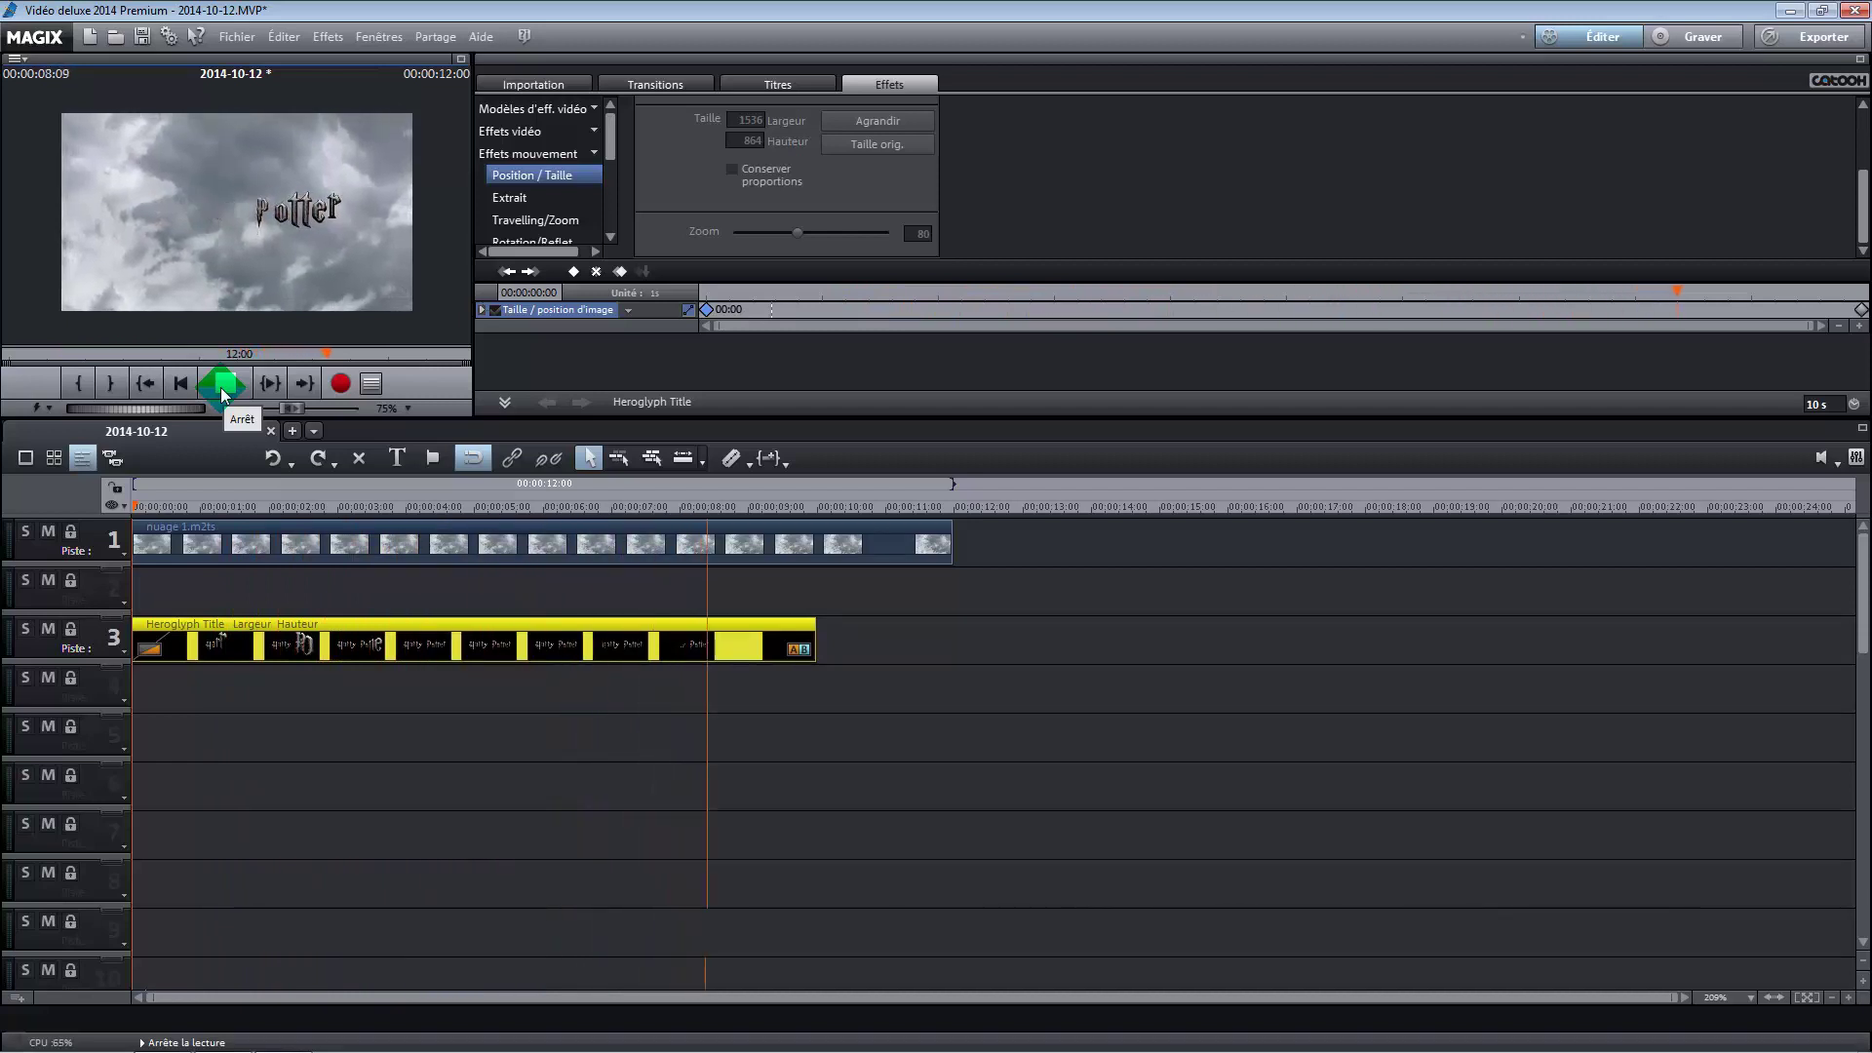
left_click(224, 390)
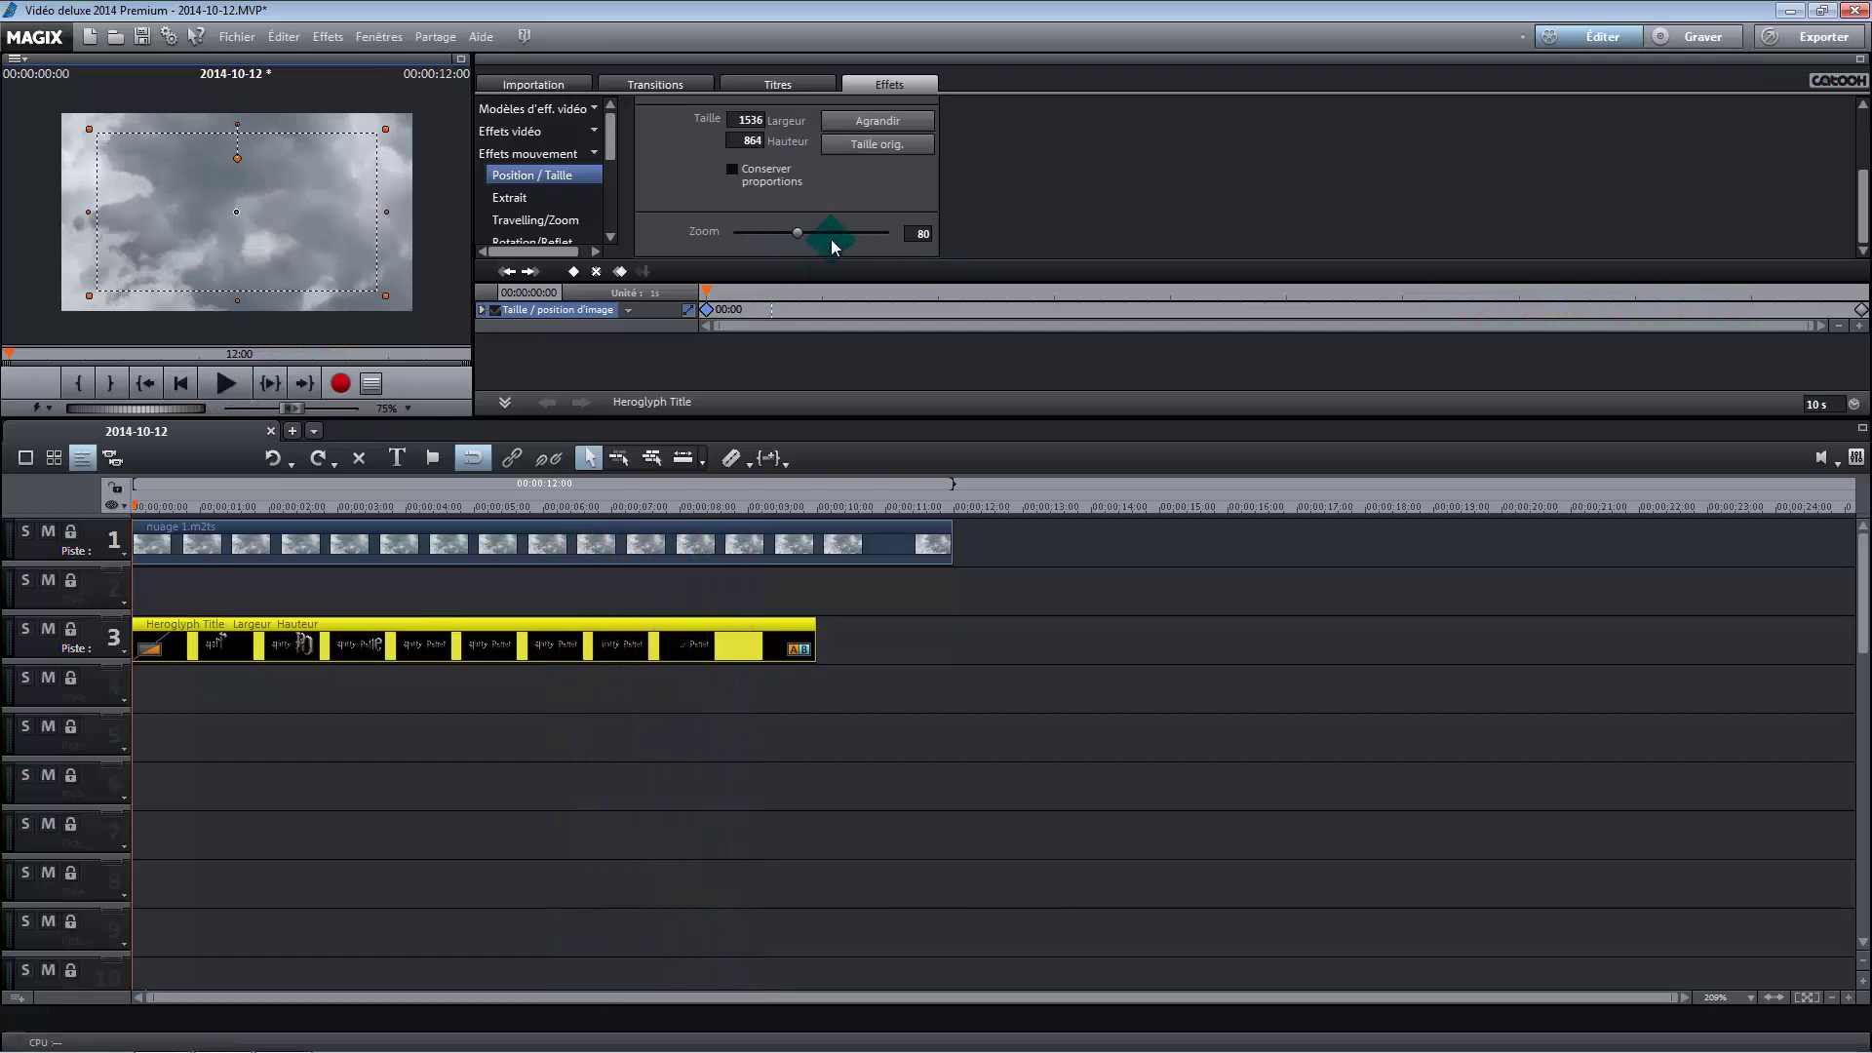
Step: Set the zoom of the title's starting keyframe to 100 and play the film from the beginning to check it
left_click(920, 232)
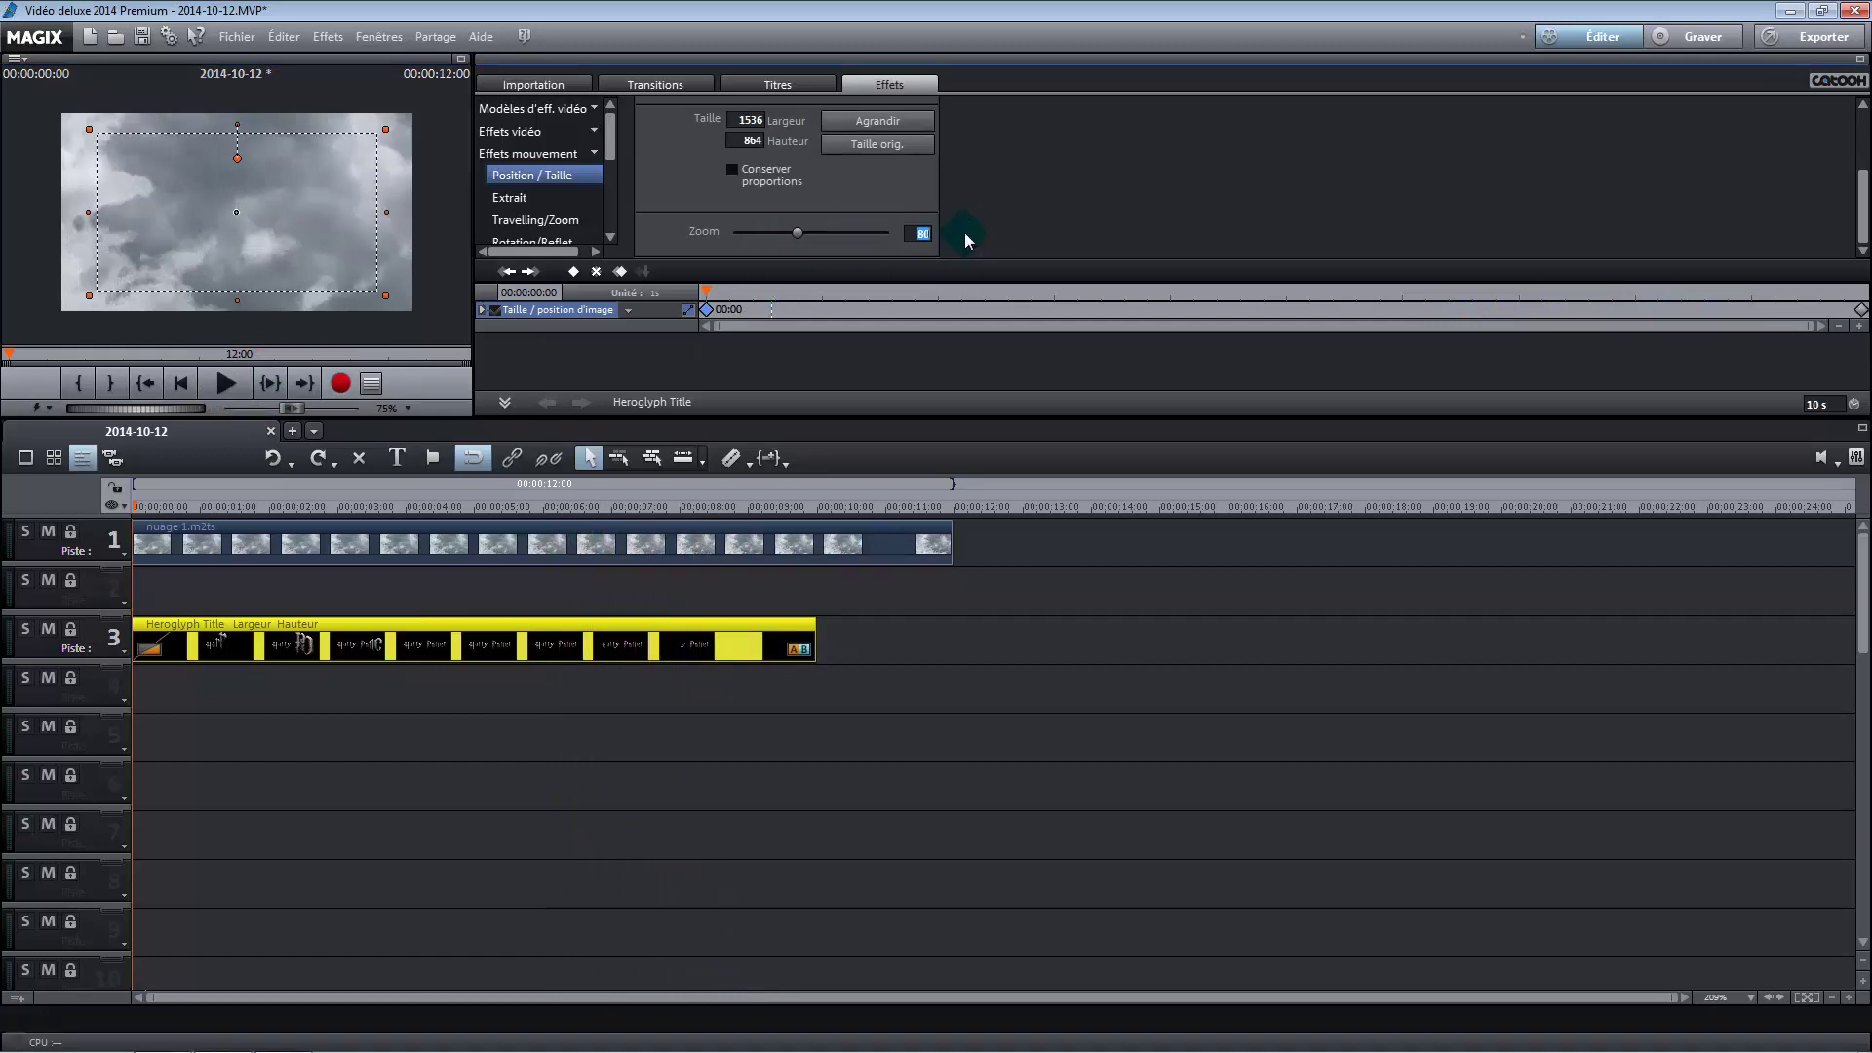
type("100")
key("Return")
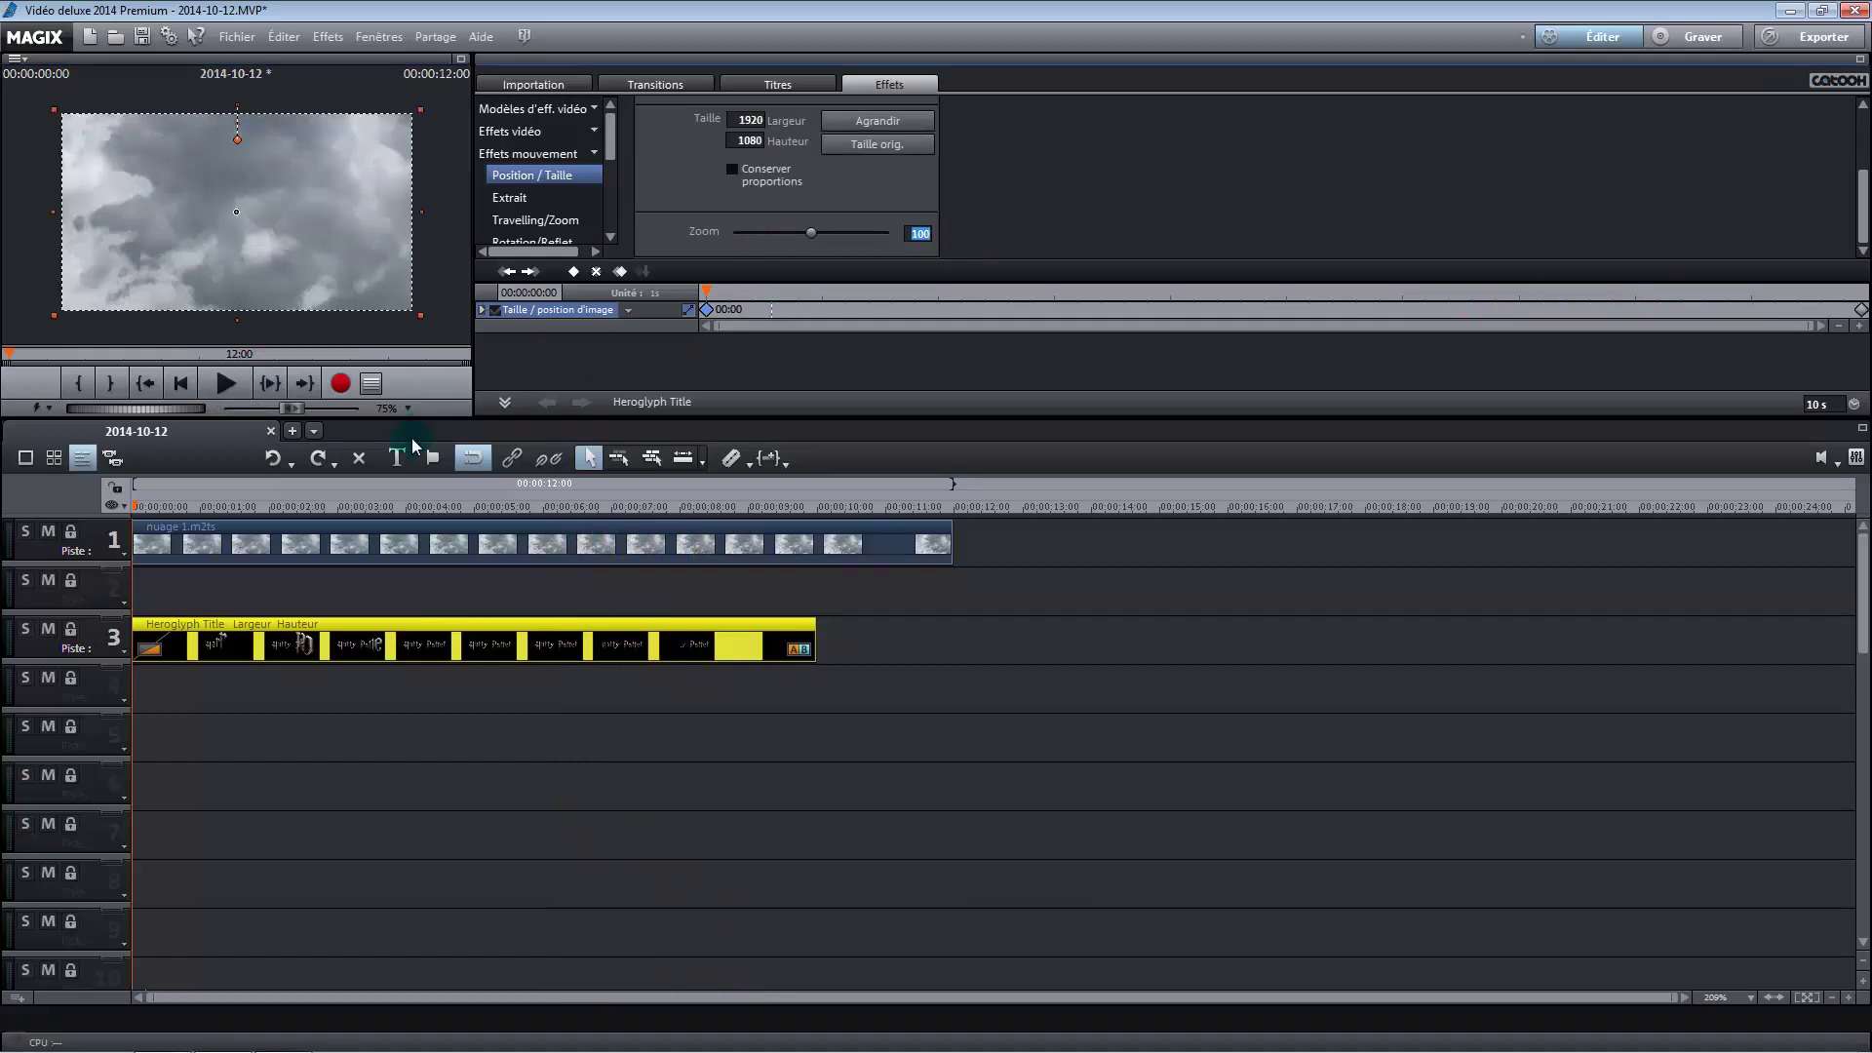
left_click(226, 384)
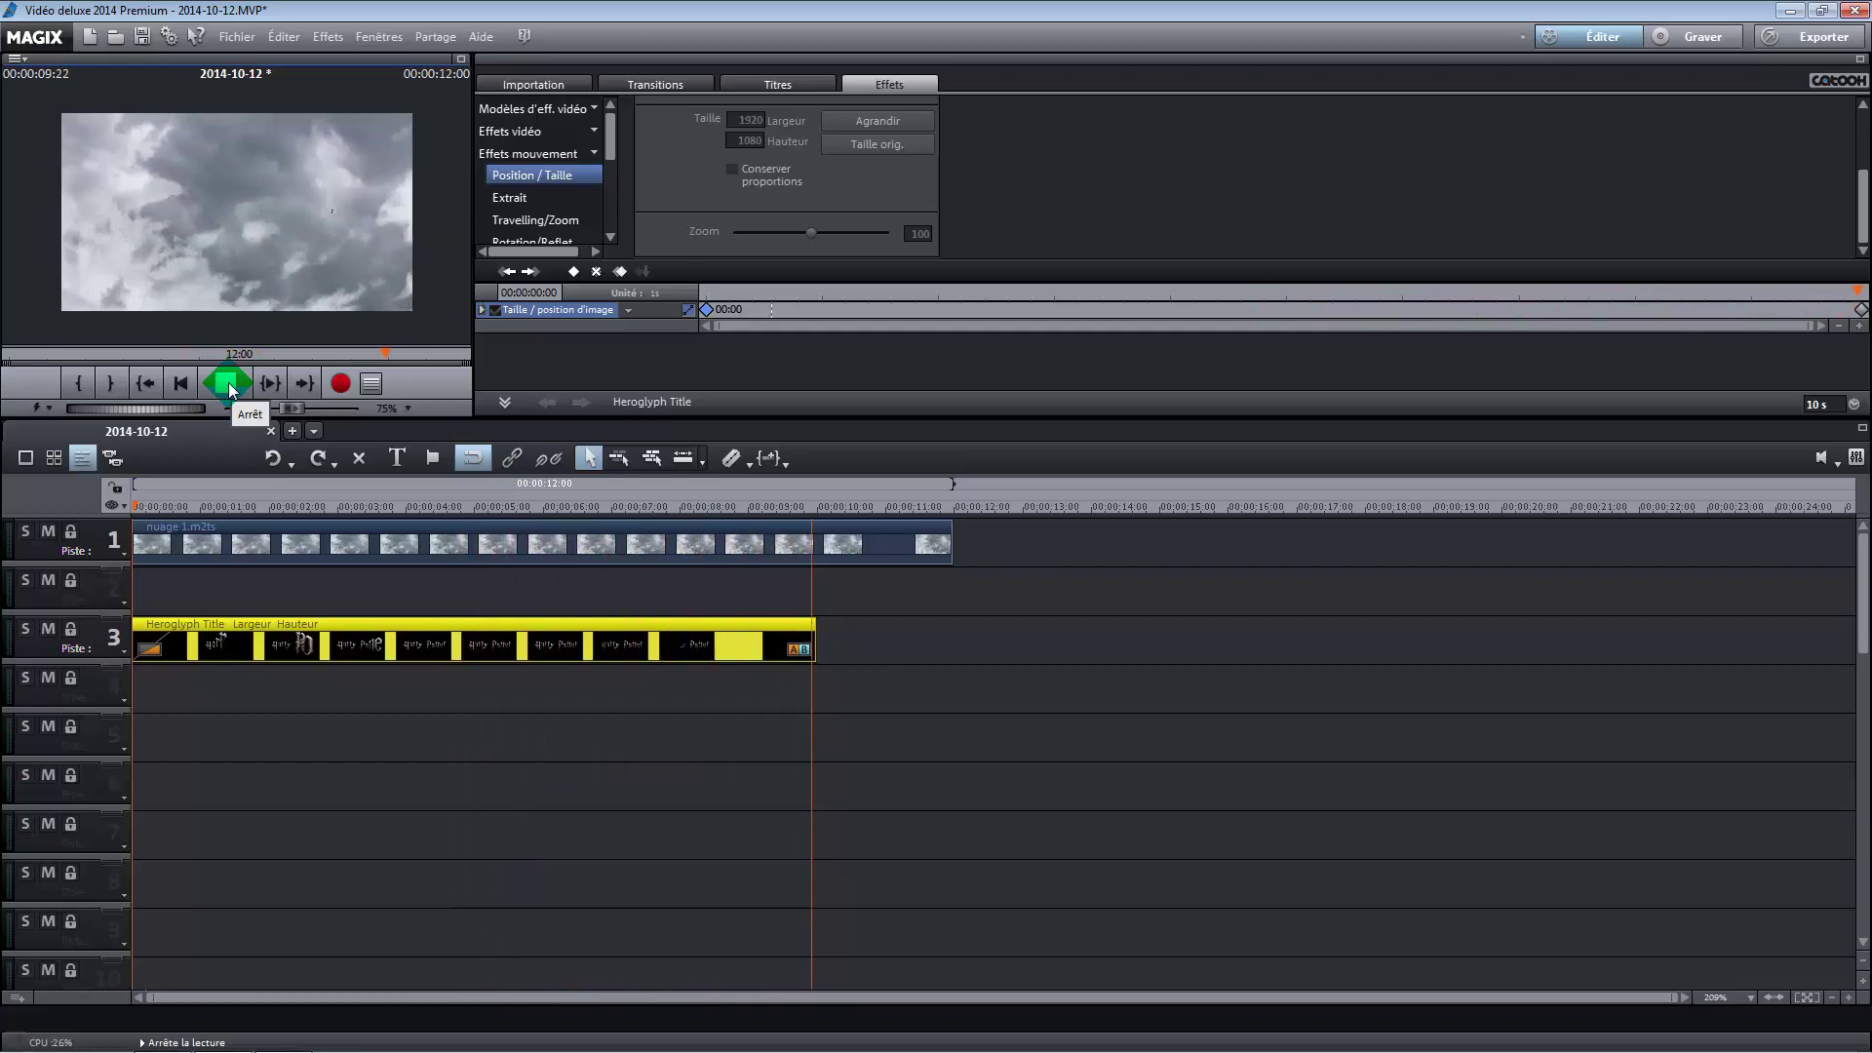
left_click(231, 389)
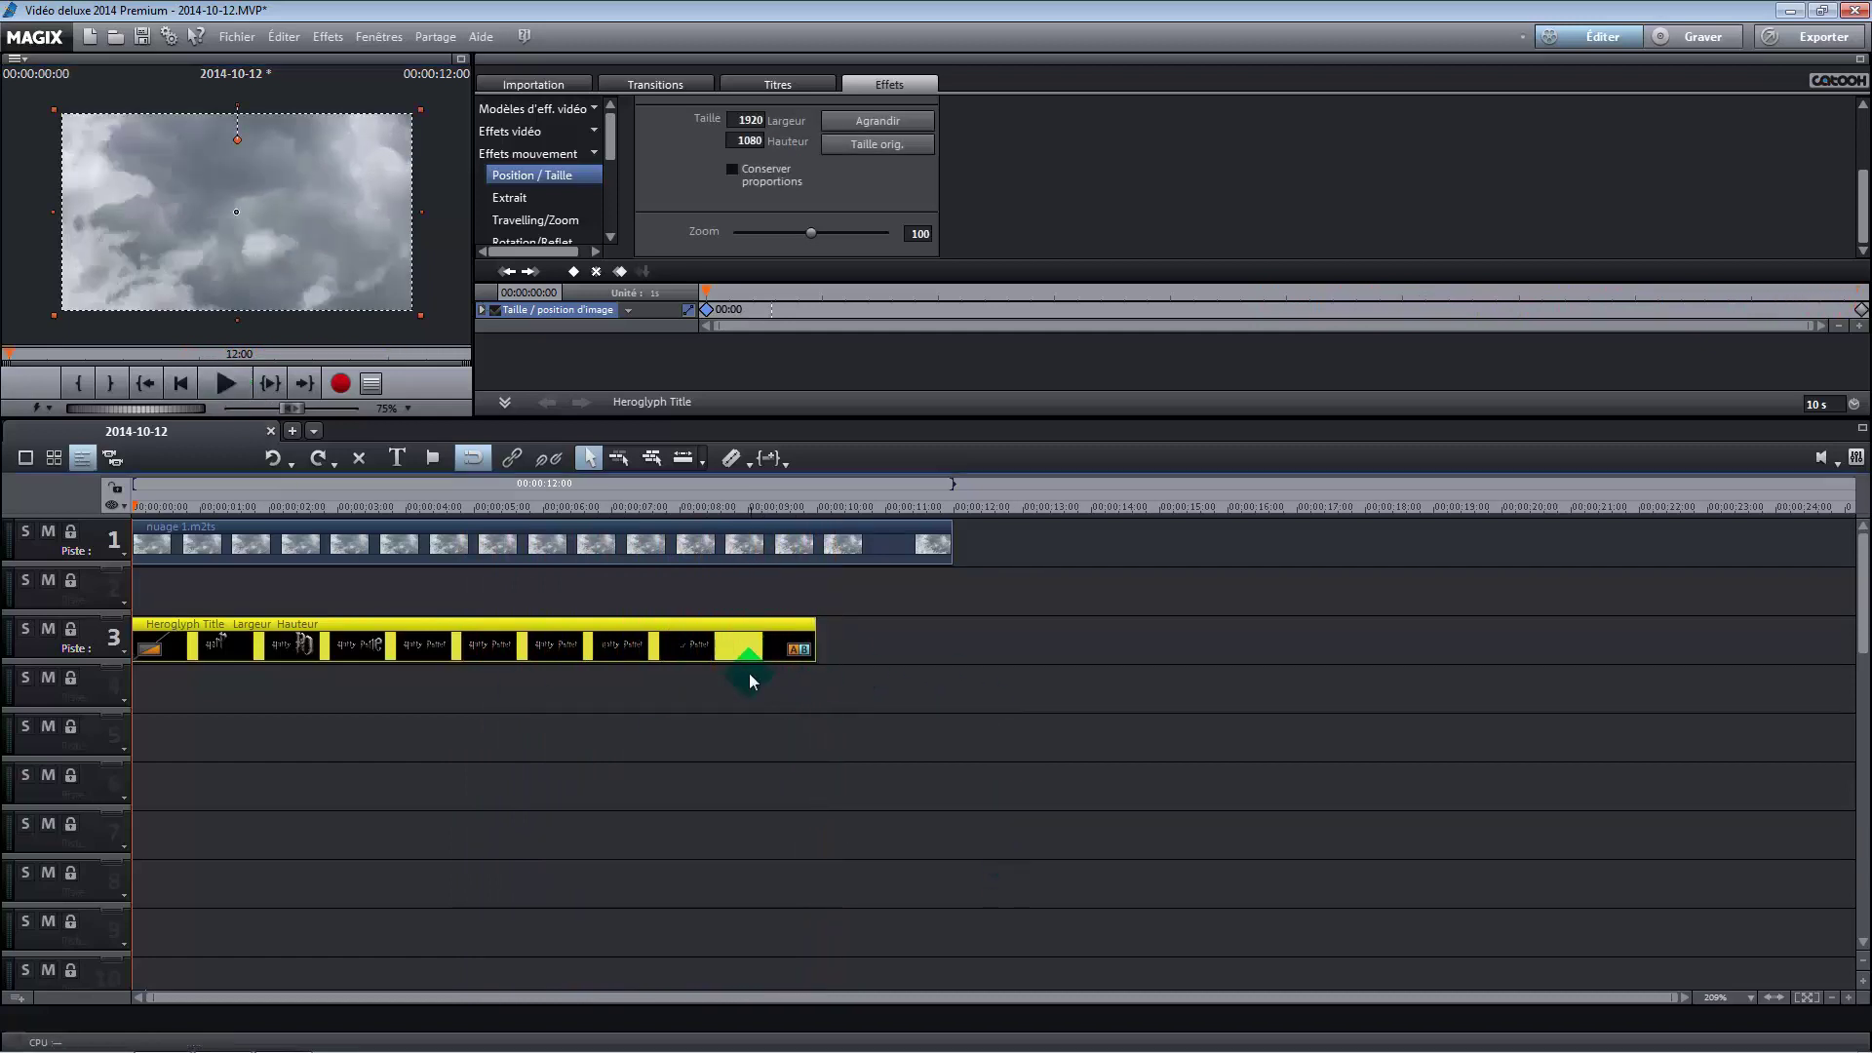
Step: Raise the Heroglyph title's speed factor to about 1.88 with the Speed video effect
left_click(580, 130)
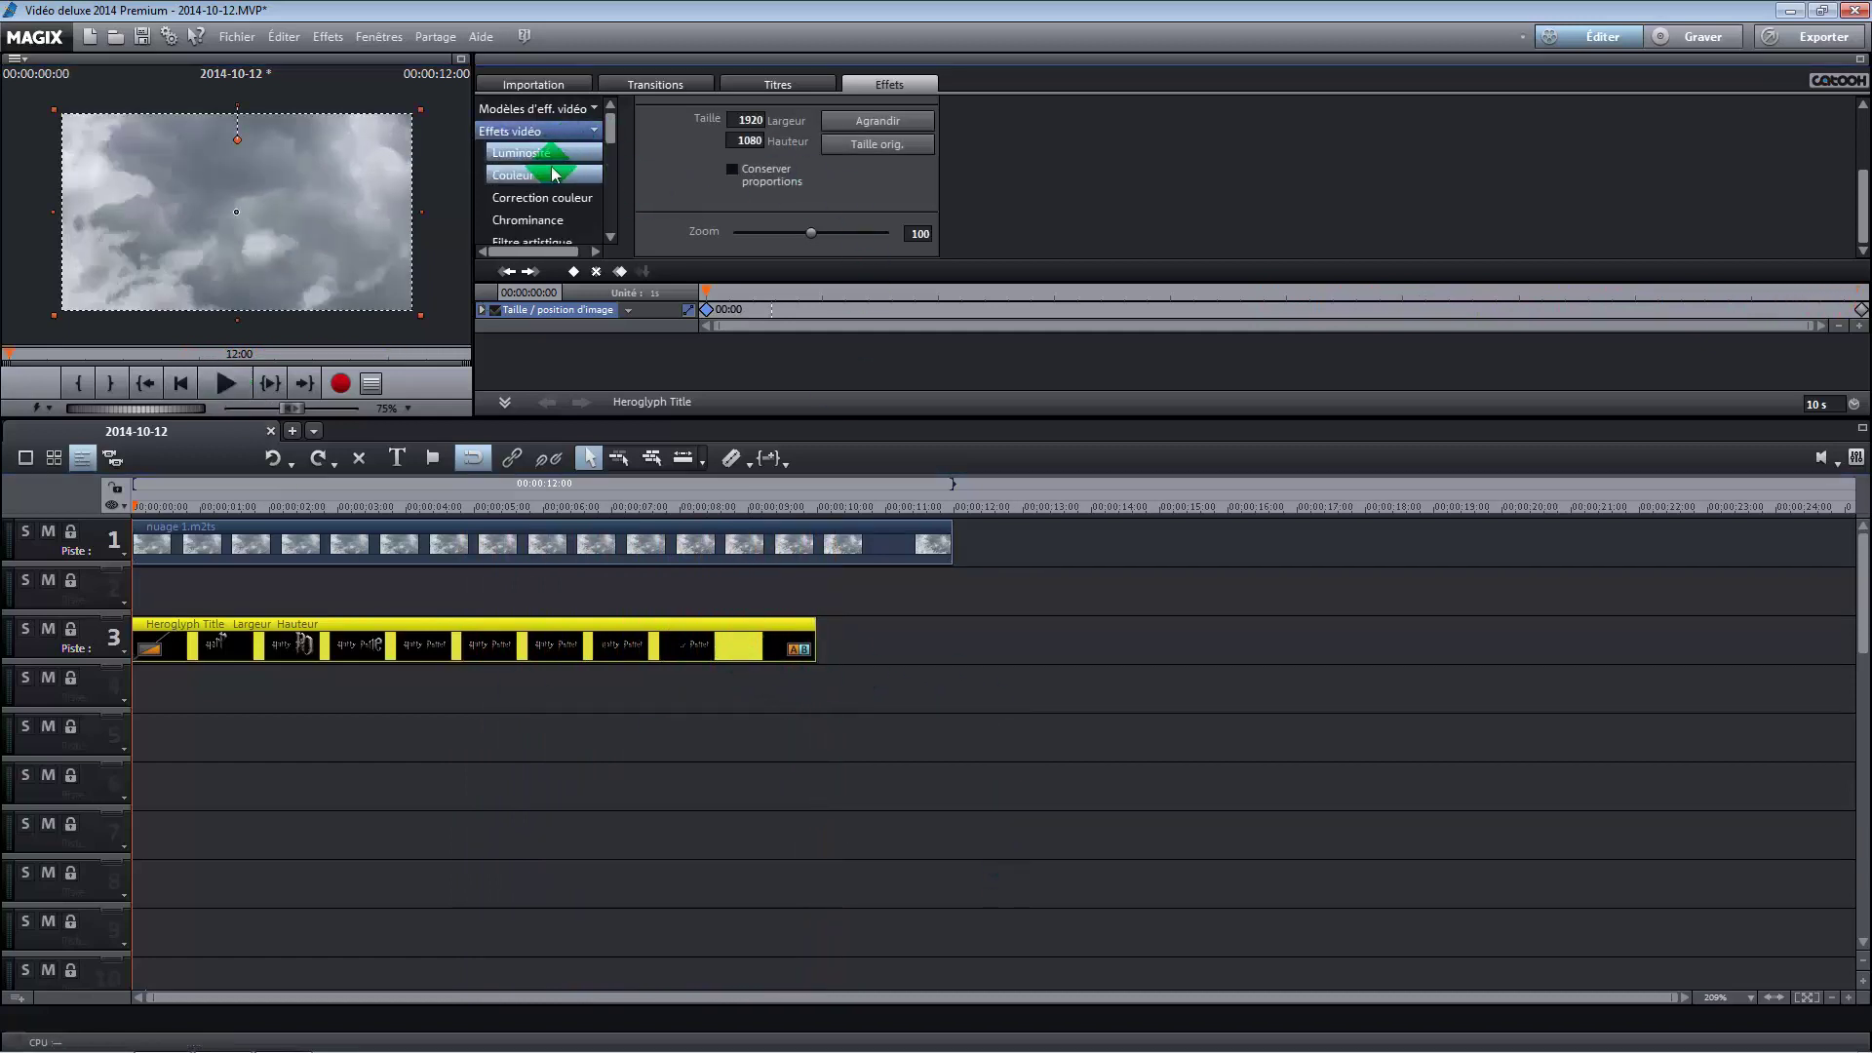
left_click_drag(614, 144, 554, 171)
left_click(553, 164)
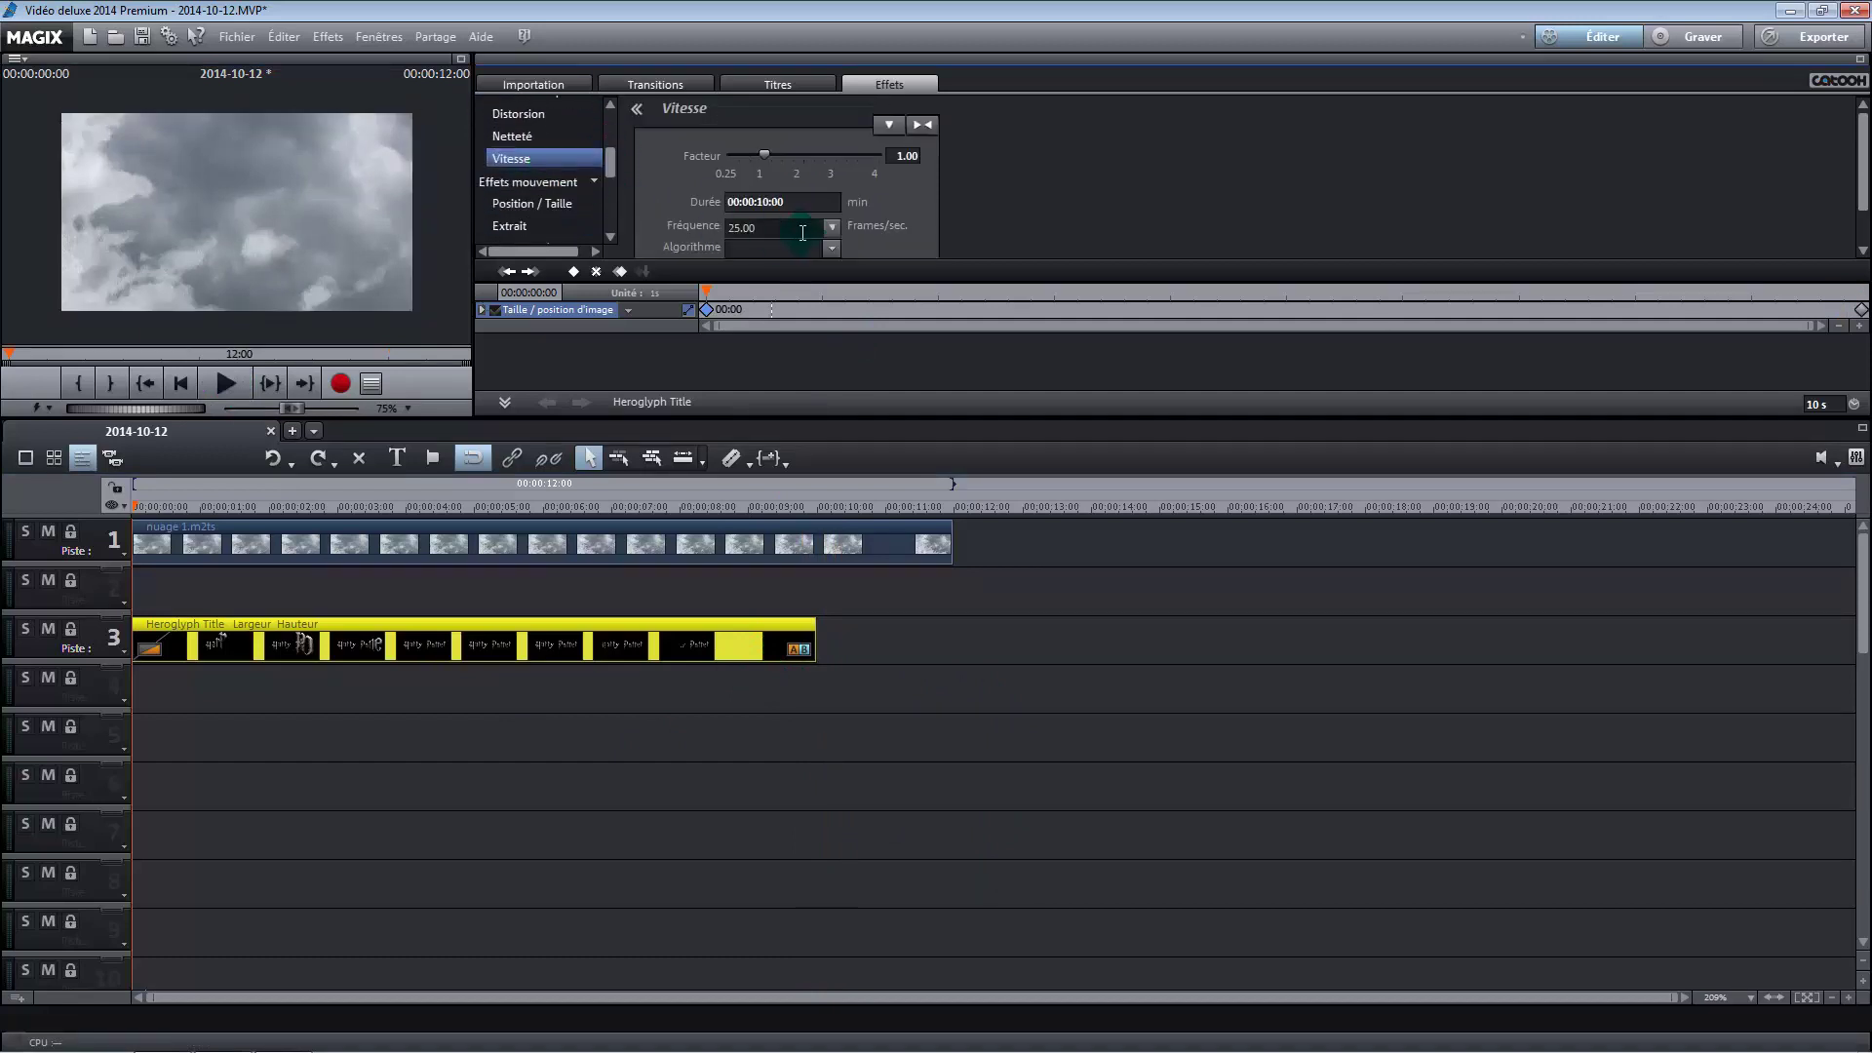
left_click_drag(766, 154, 783, 155)
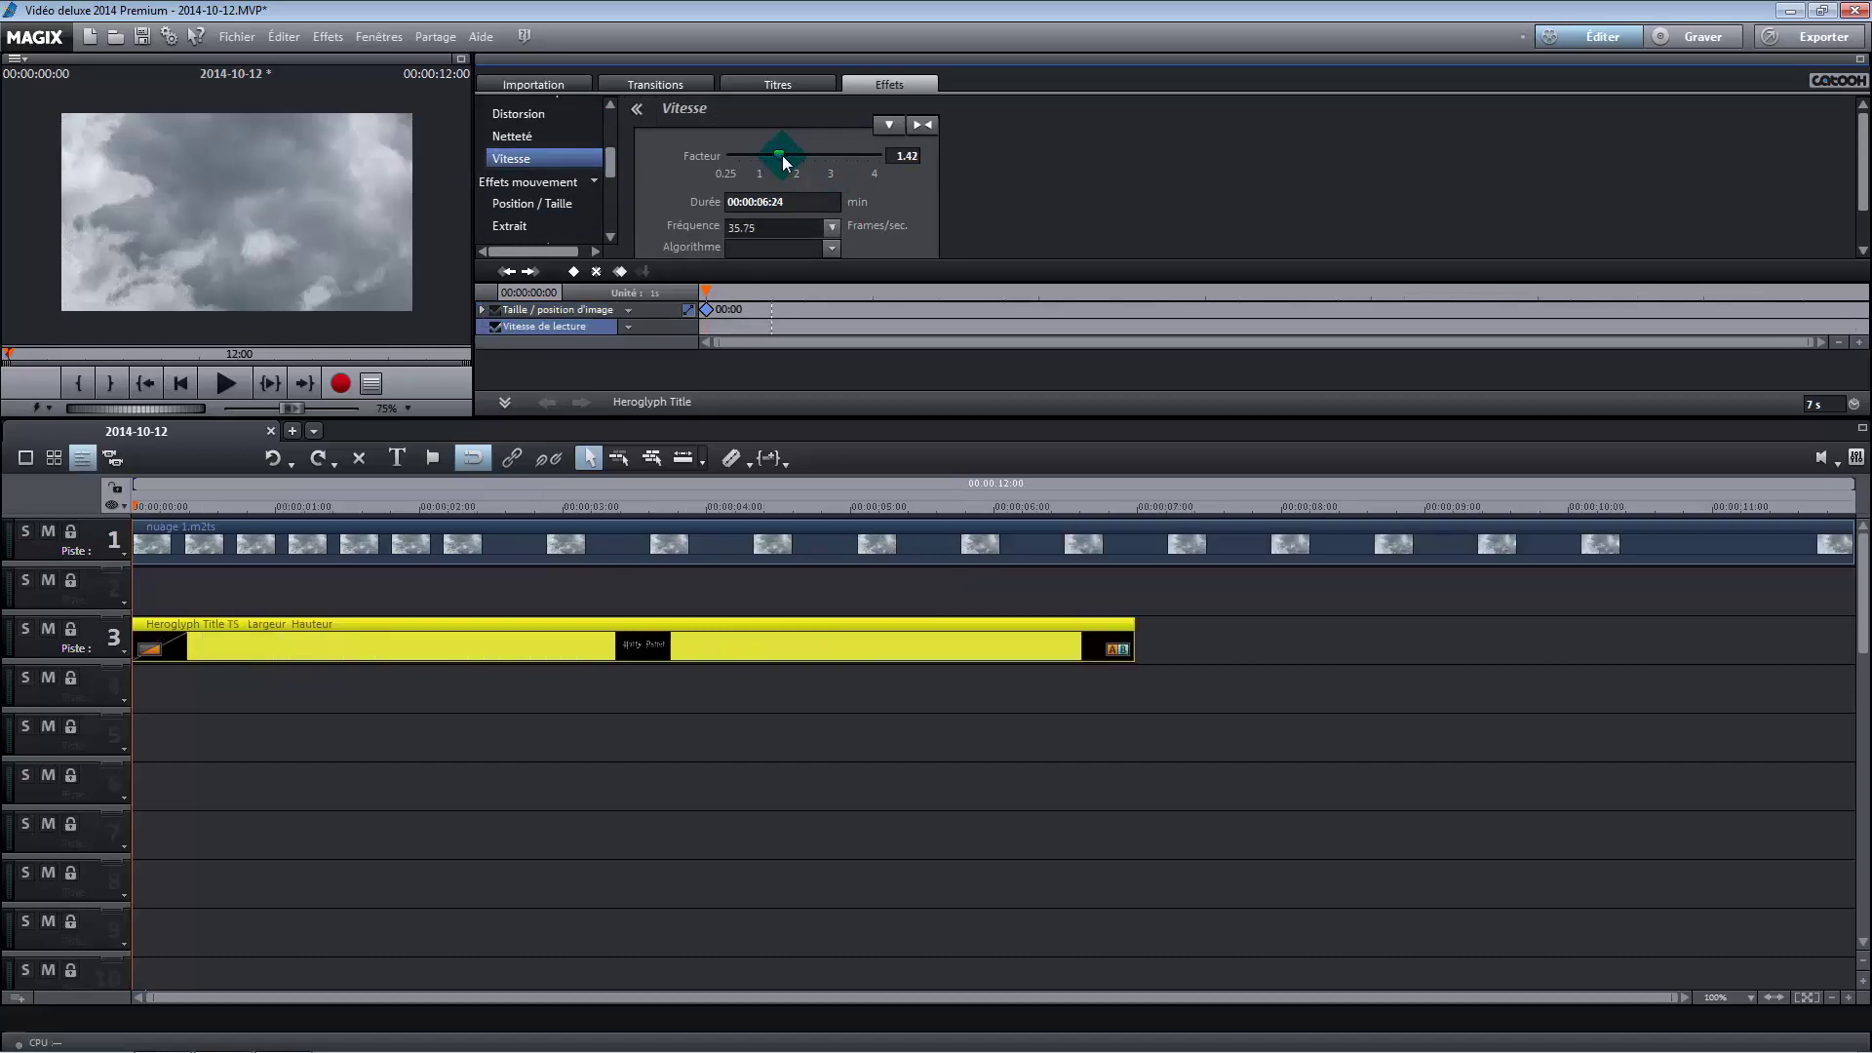
left_click_drag(782, 155, 802, 161)
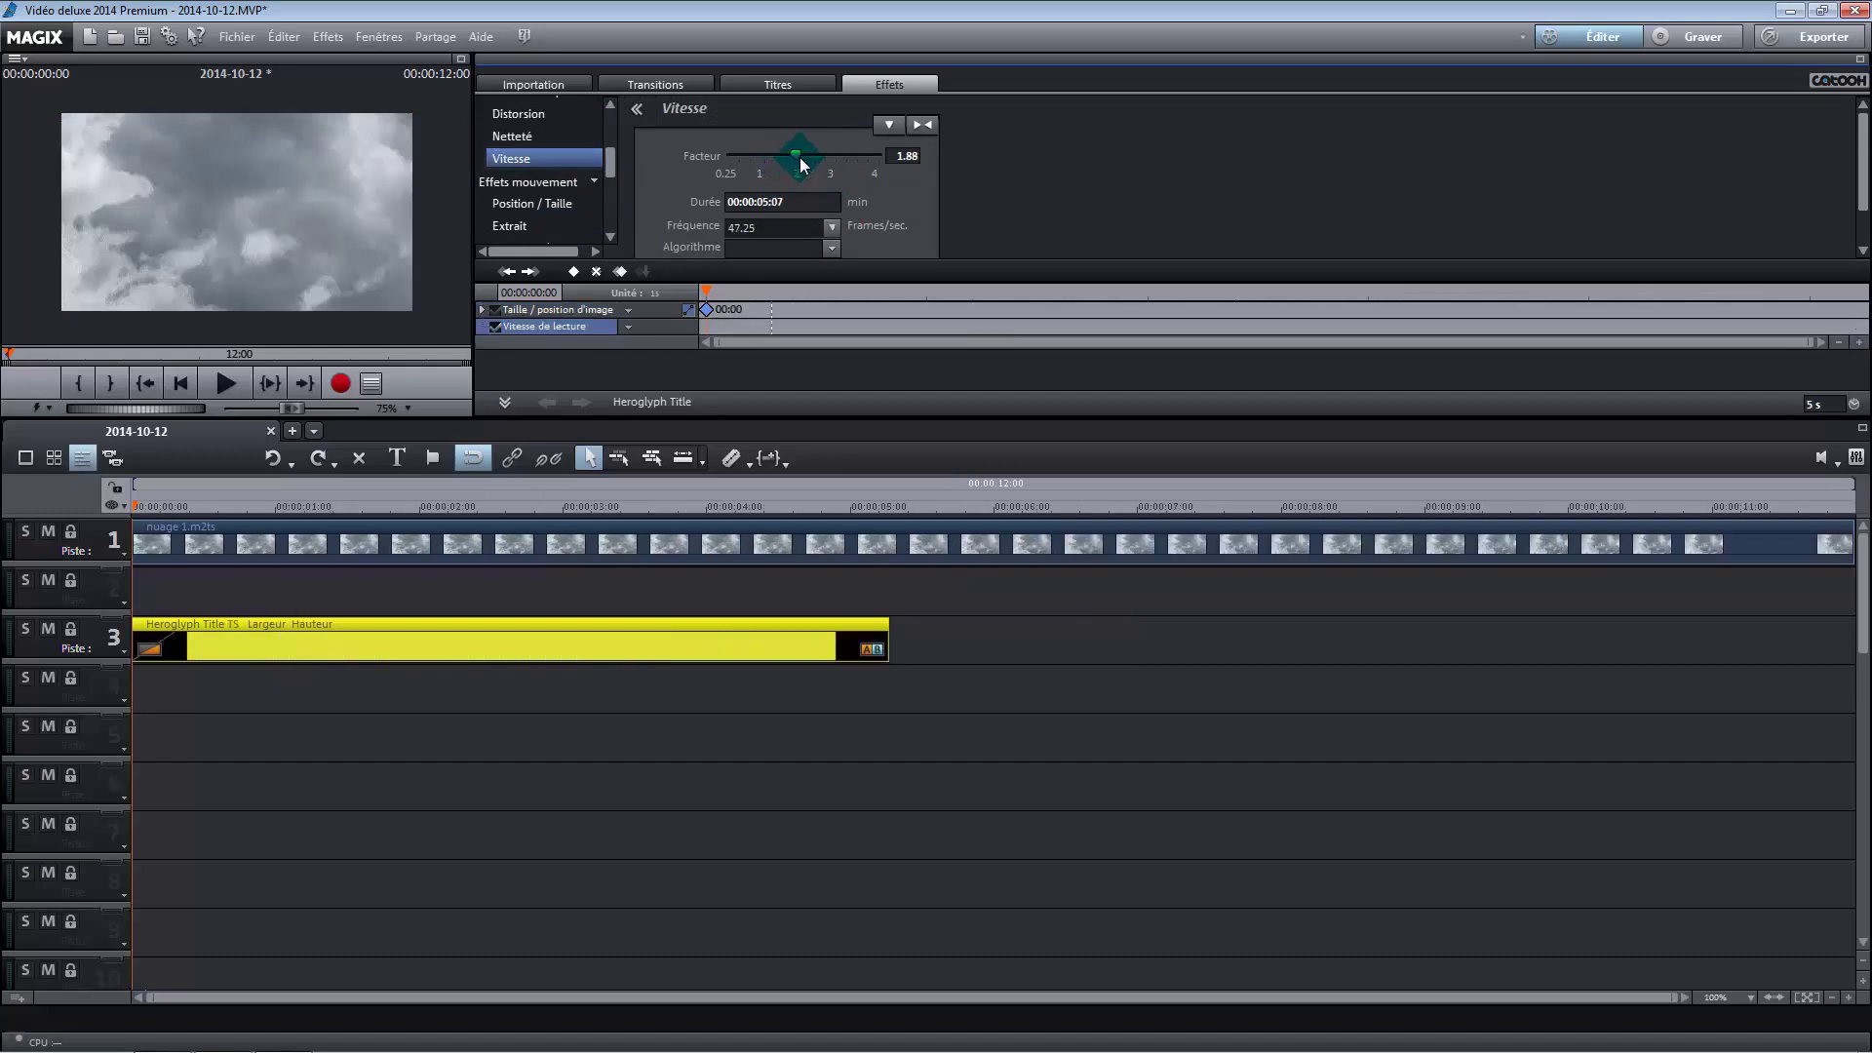
Step: Play the film twice from the beginning to check the sped-up title over the clouds
left_click(216, 382)
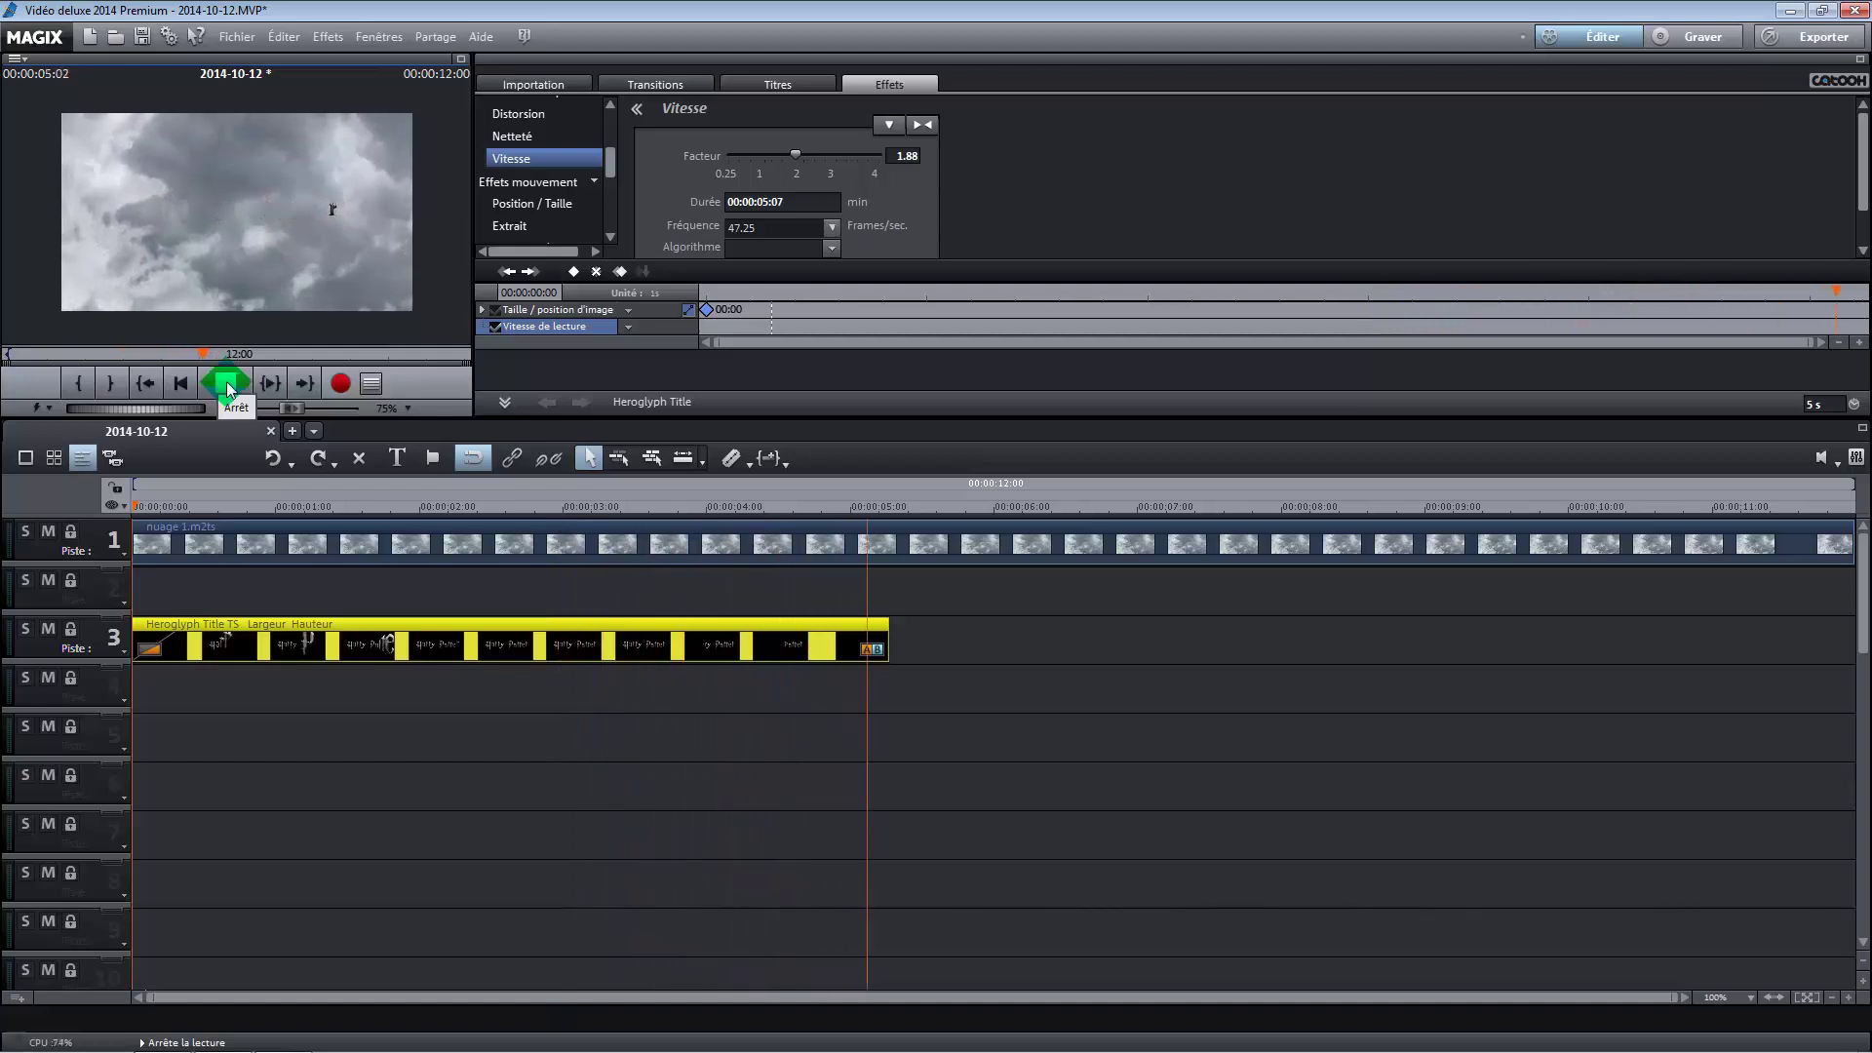
left_click(226, 383)
left_click(222, 386)
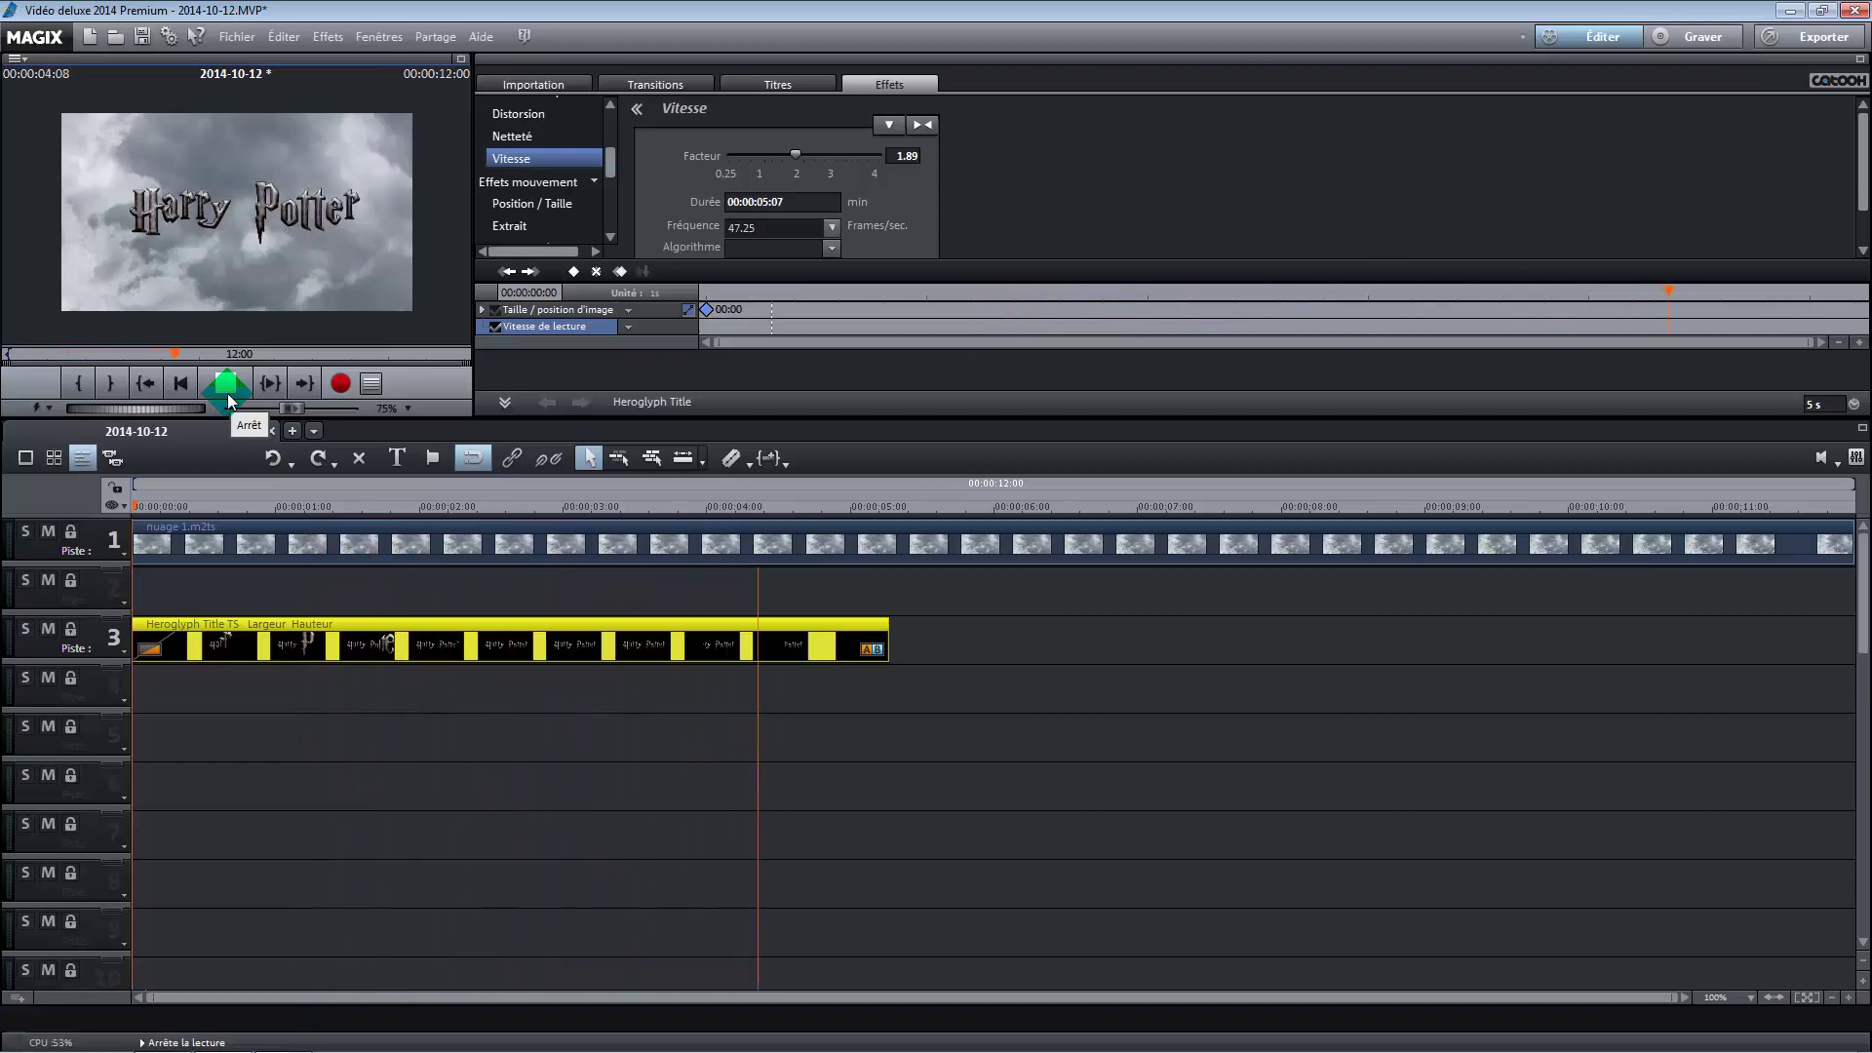
left_click(227, 394)
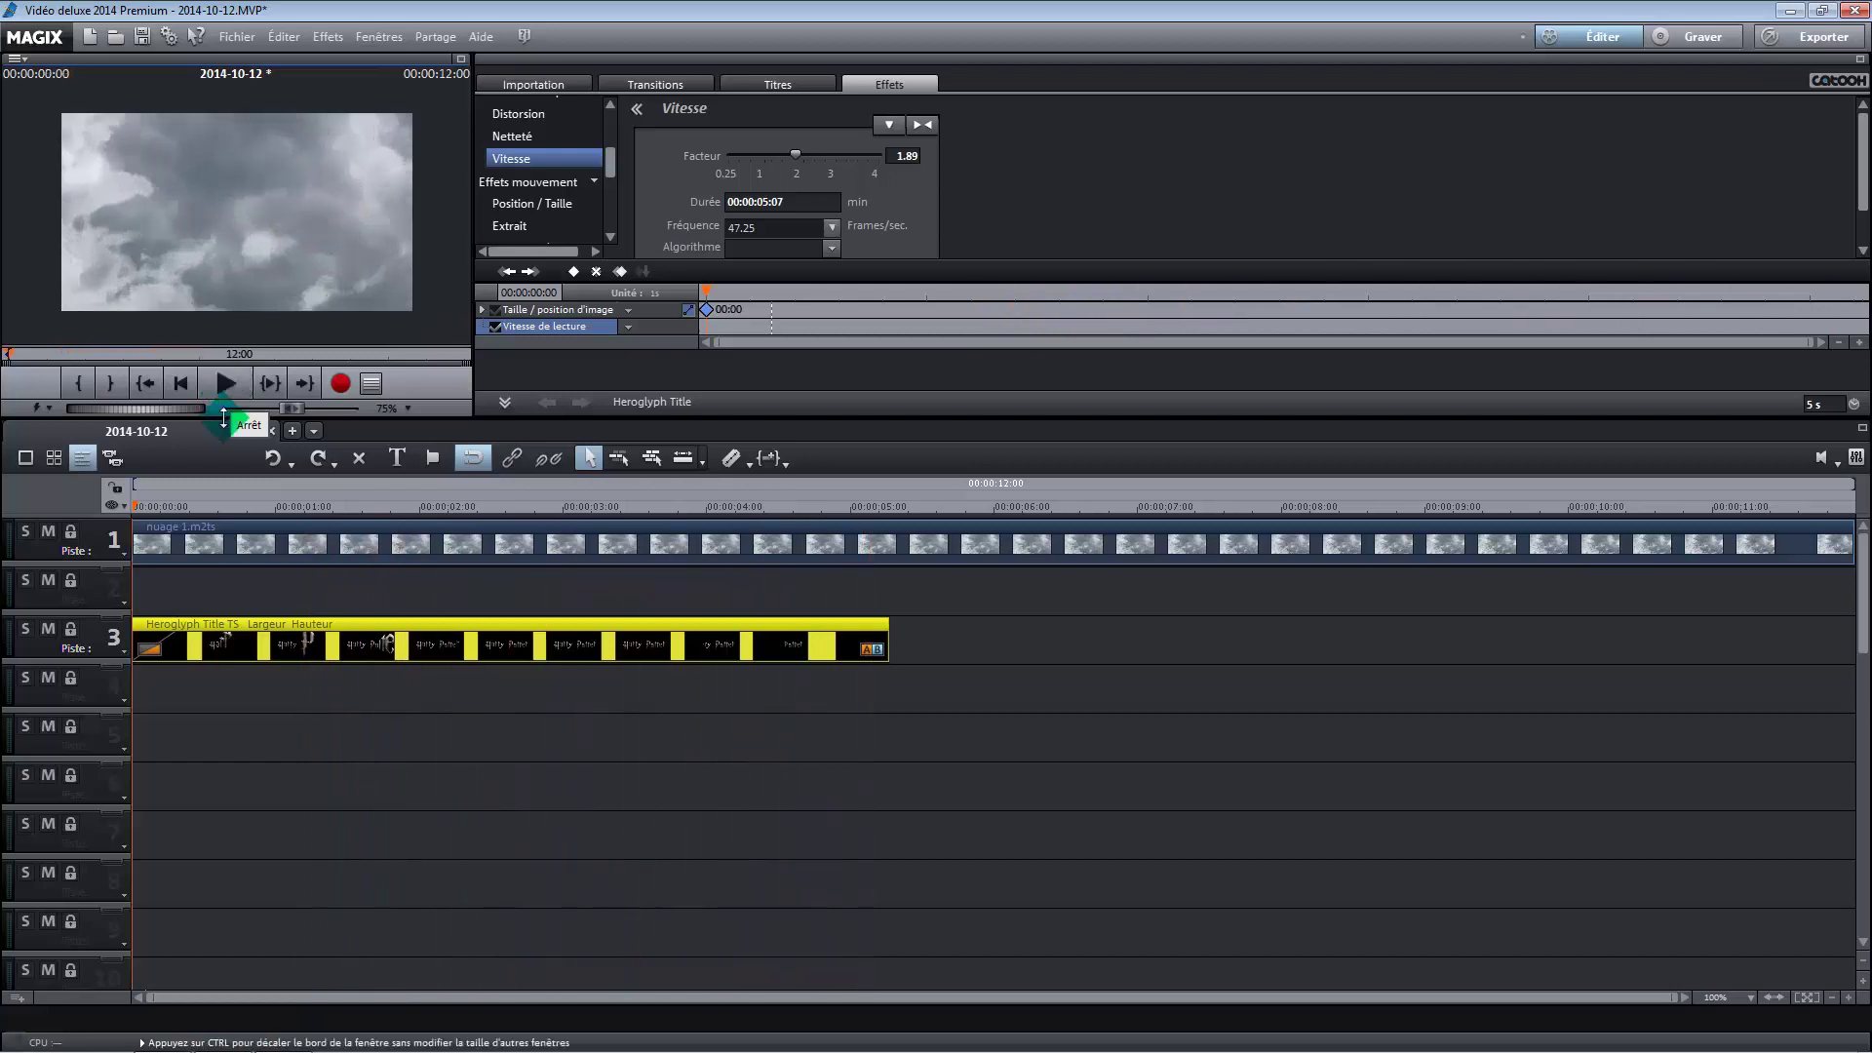
Step: Add a short fade-in to the start of the cloud clip on track 1 and play the film to check it
left_click(164, 538)
left_click(239, 385)
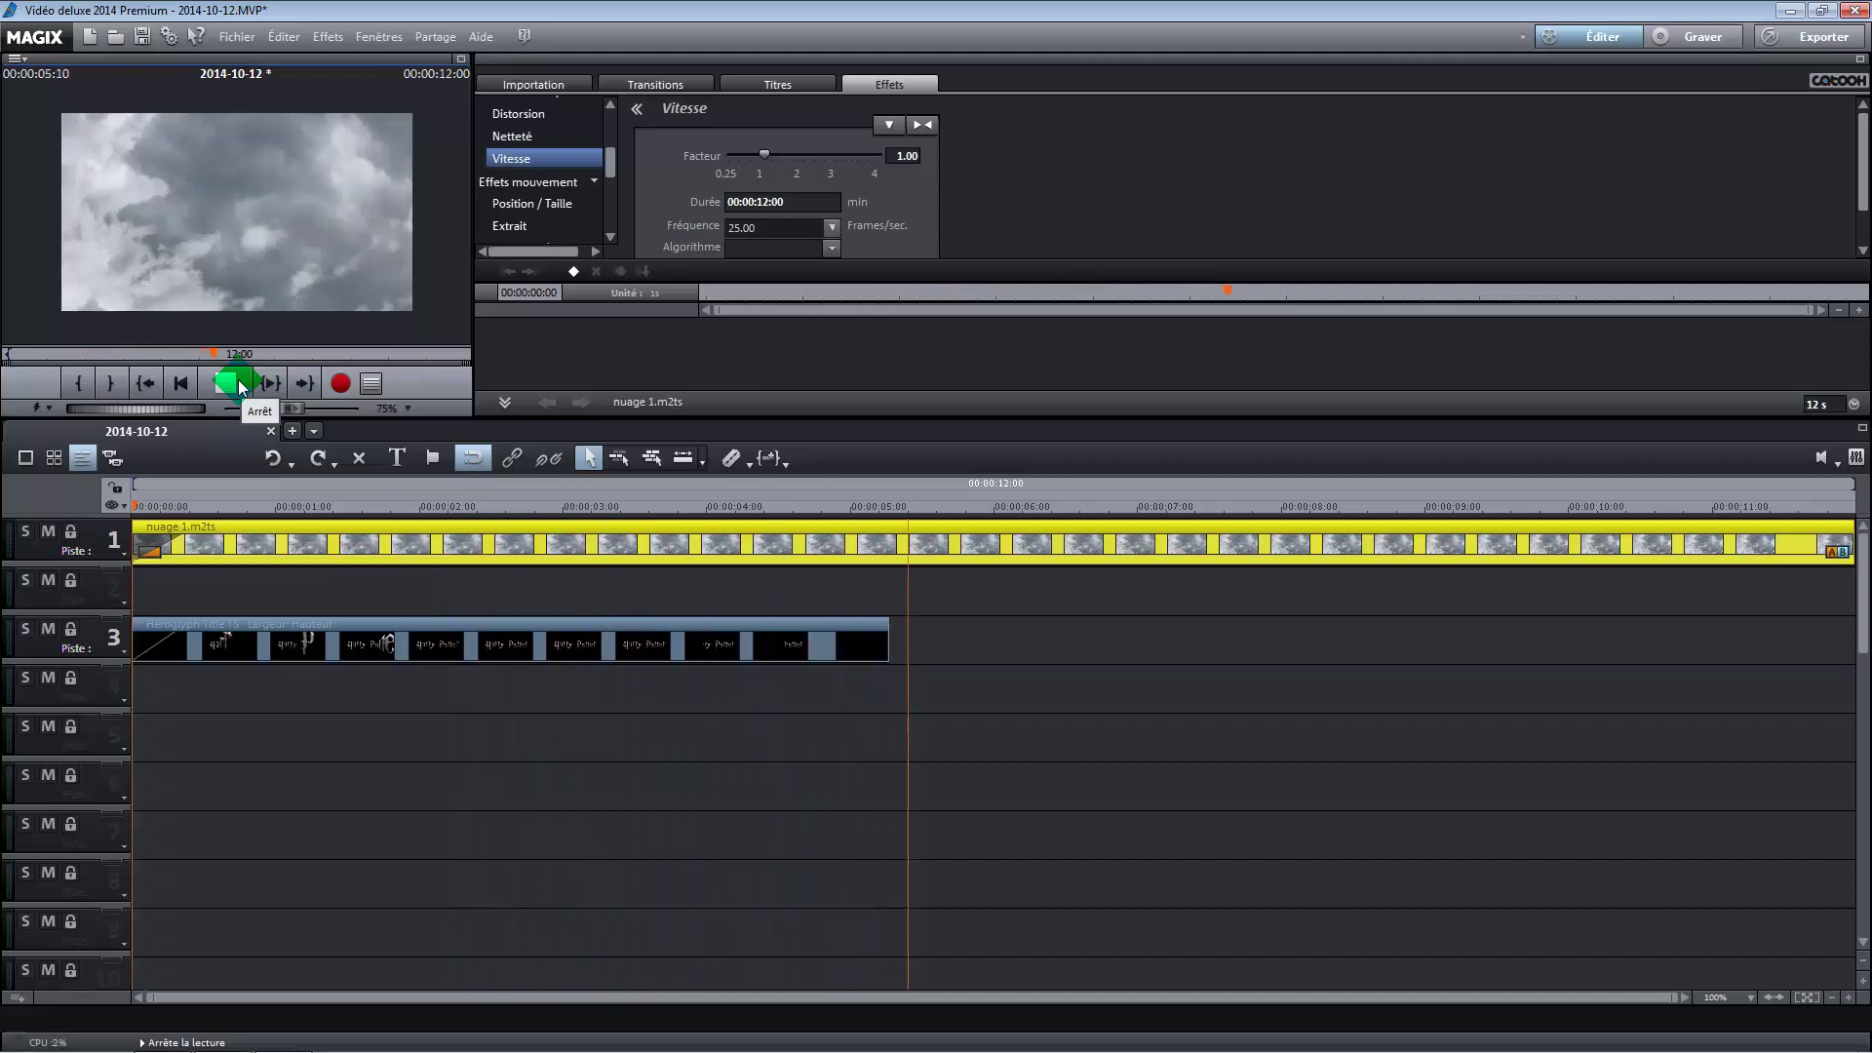
left_click(238, 379)
left_click(615, 557)
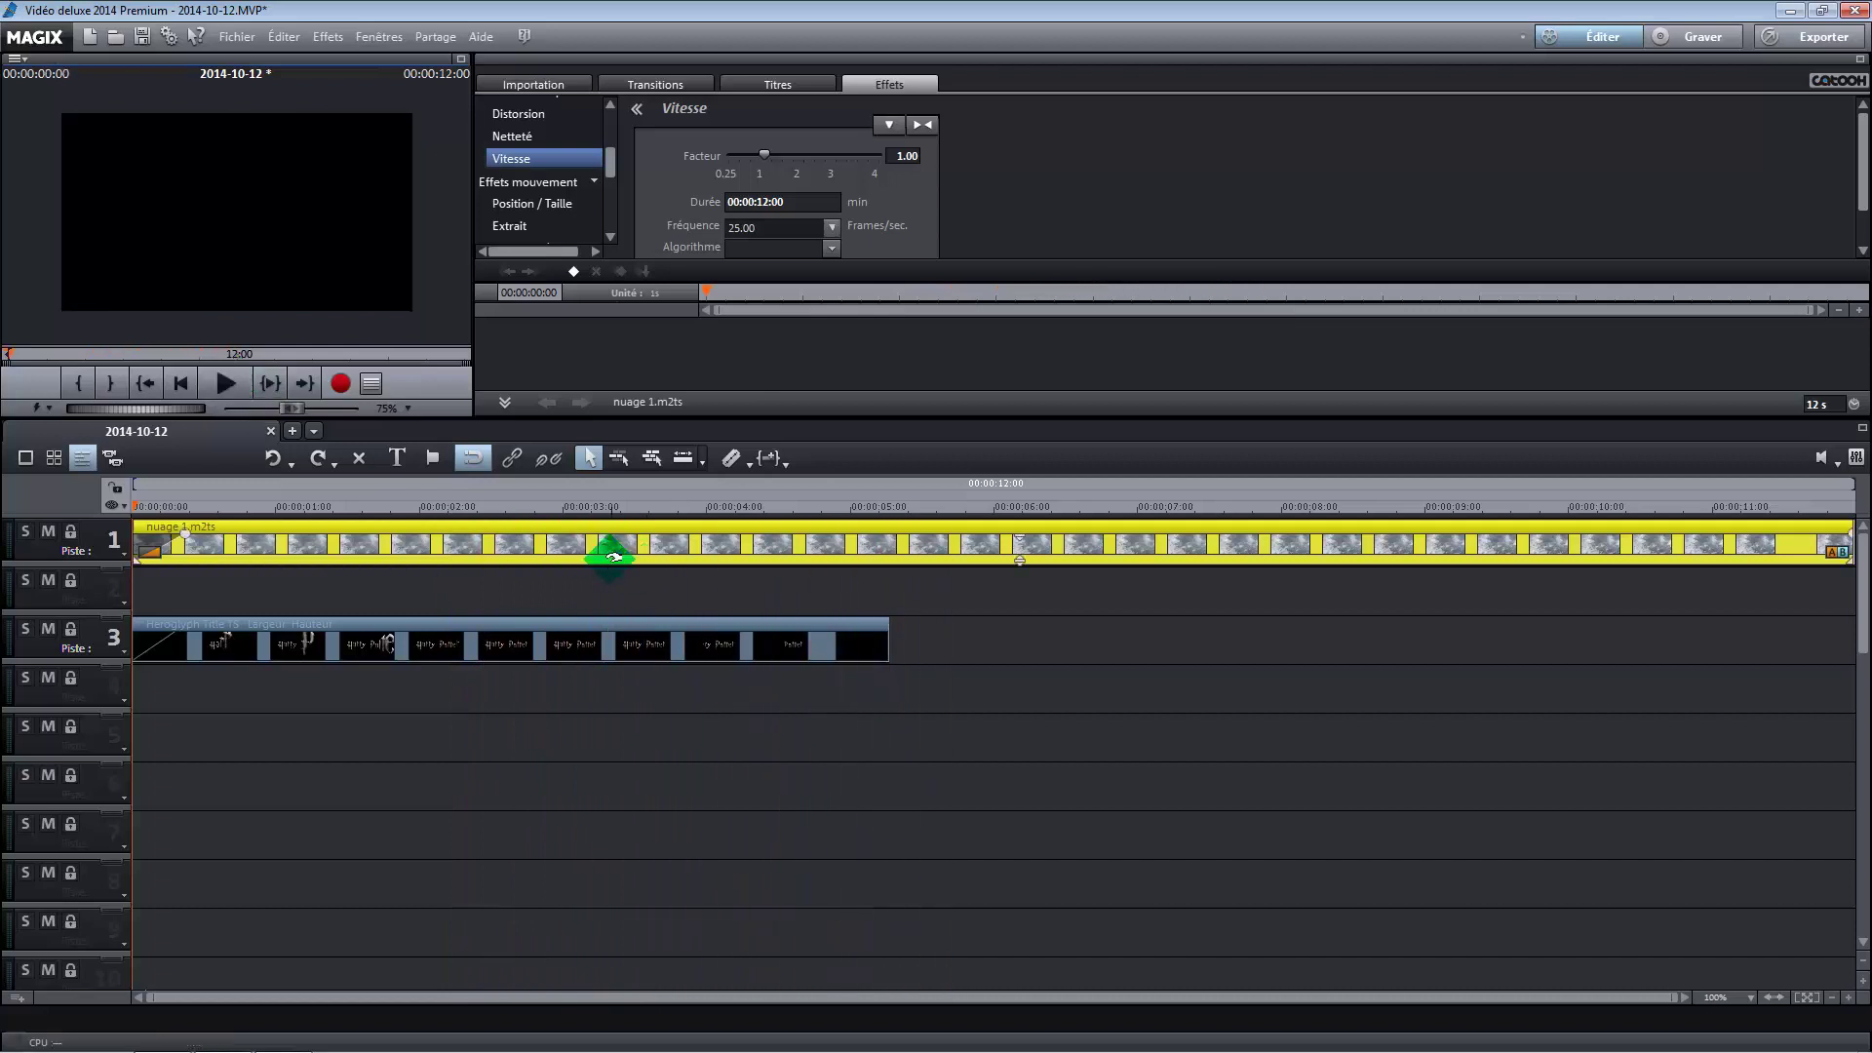
Step: Review the film in the maximised preview monitor, and restore the normal window layout
left_click(460, 74)
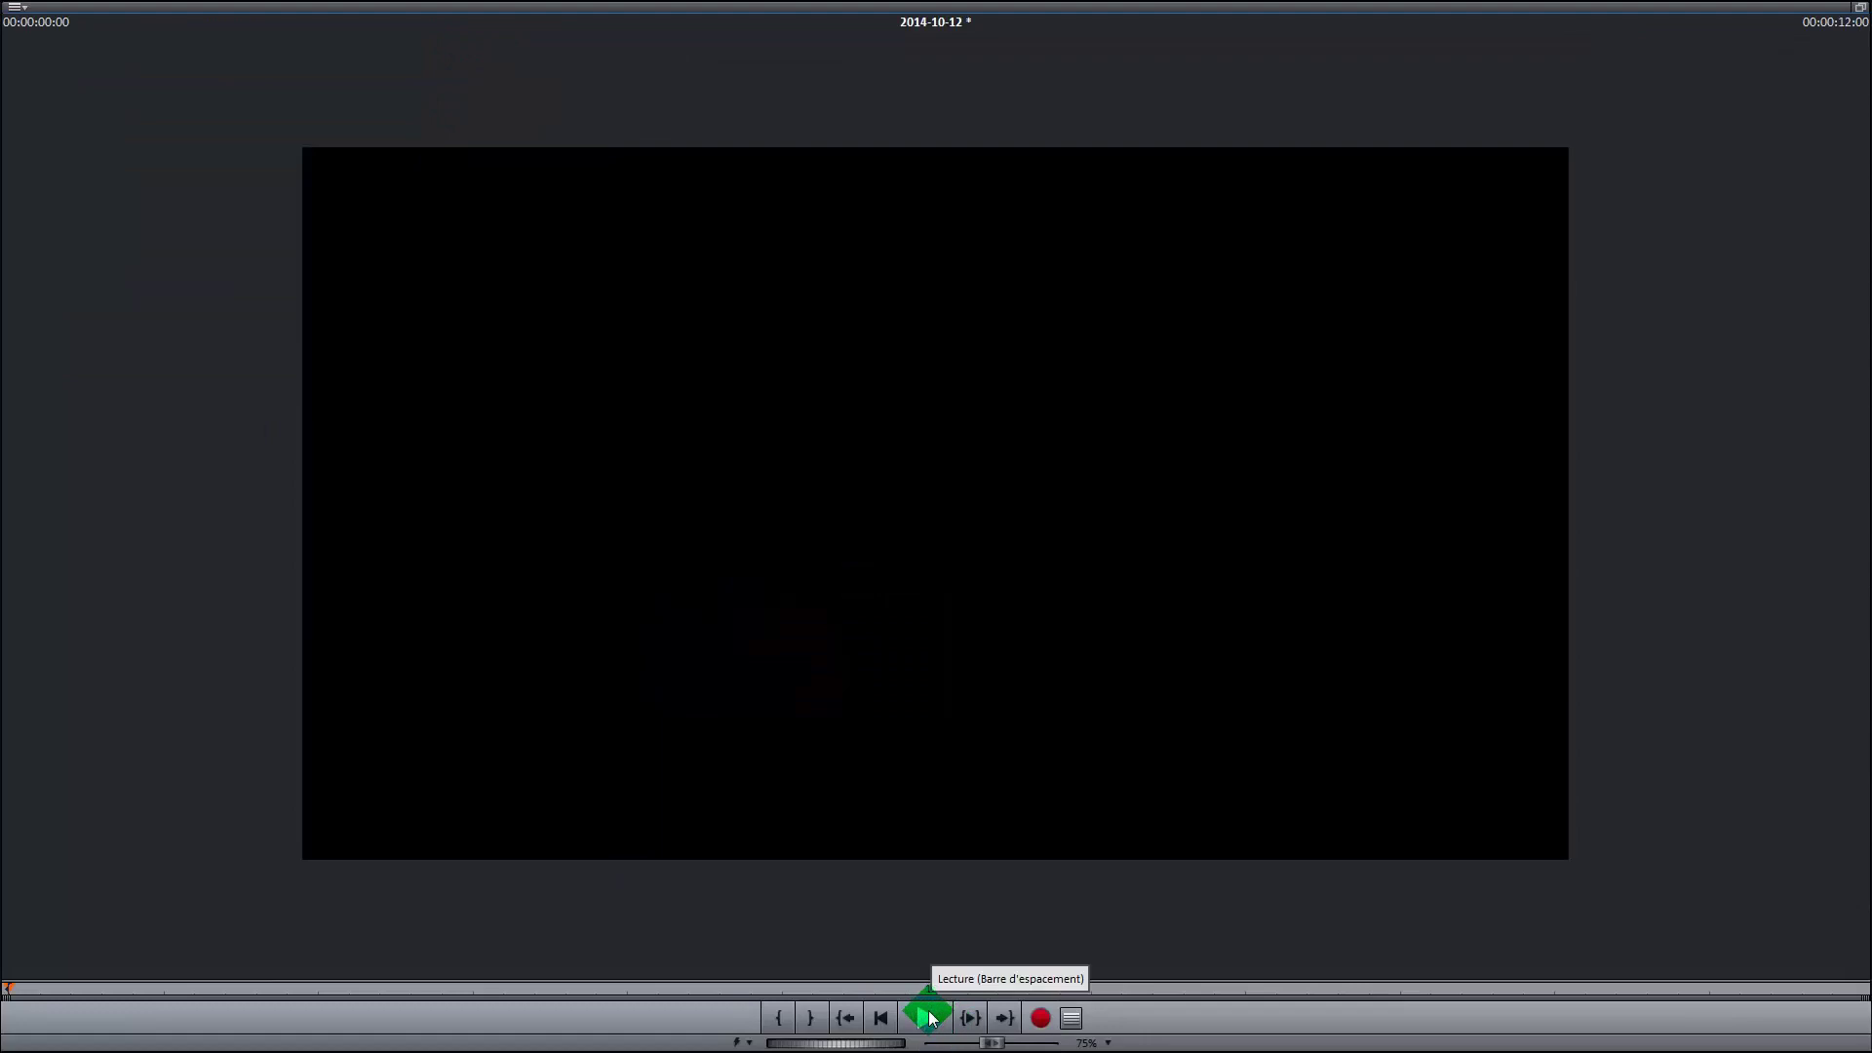
left_click(926, 1017)
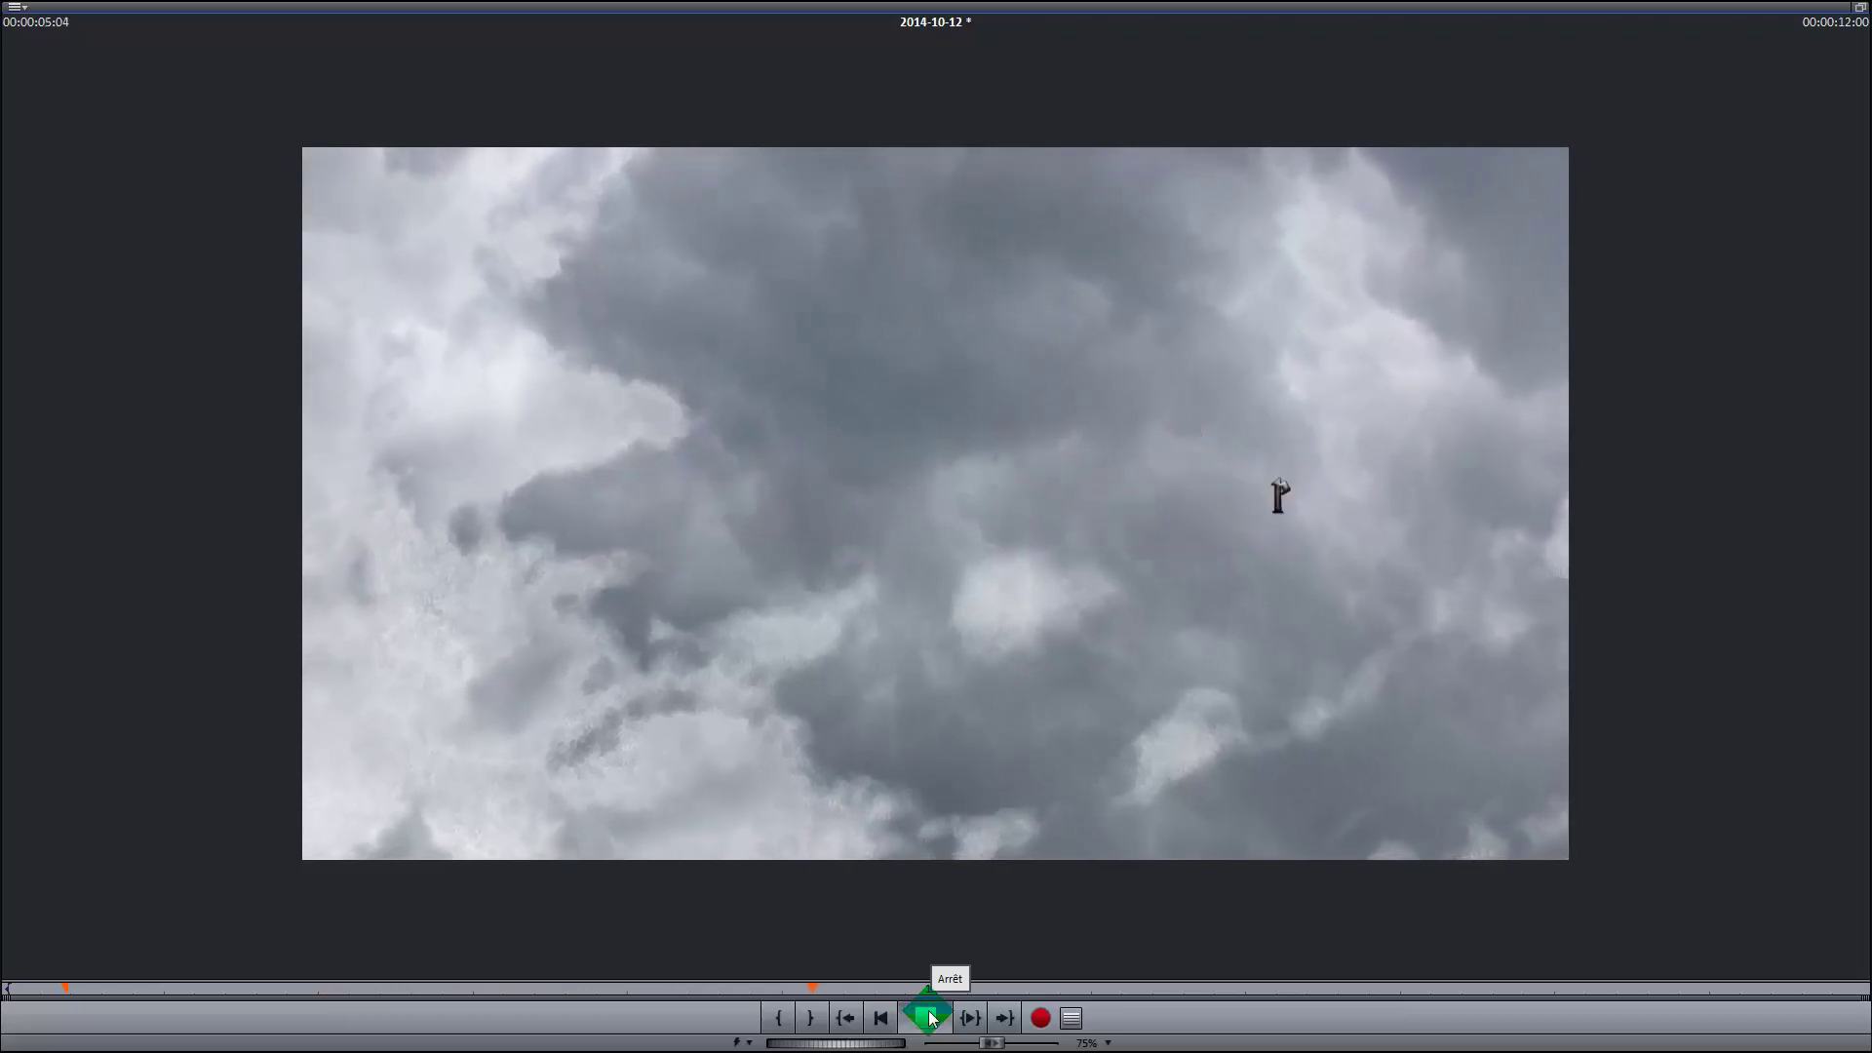
left_click(928, 1018)
left_click(1863, 10)
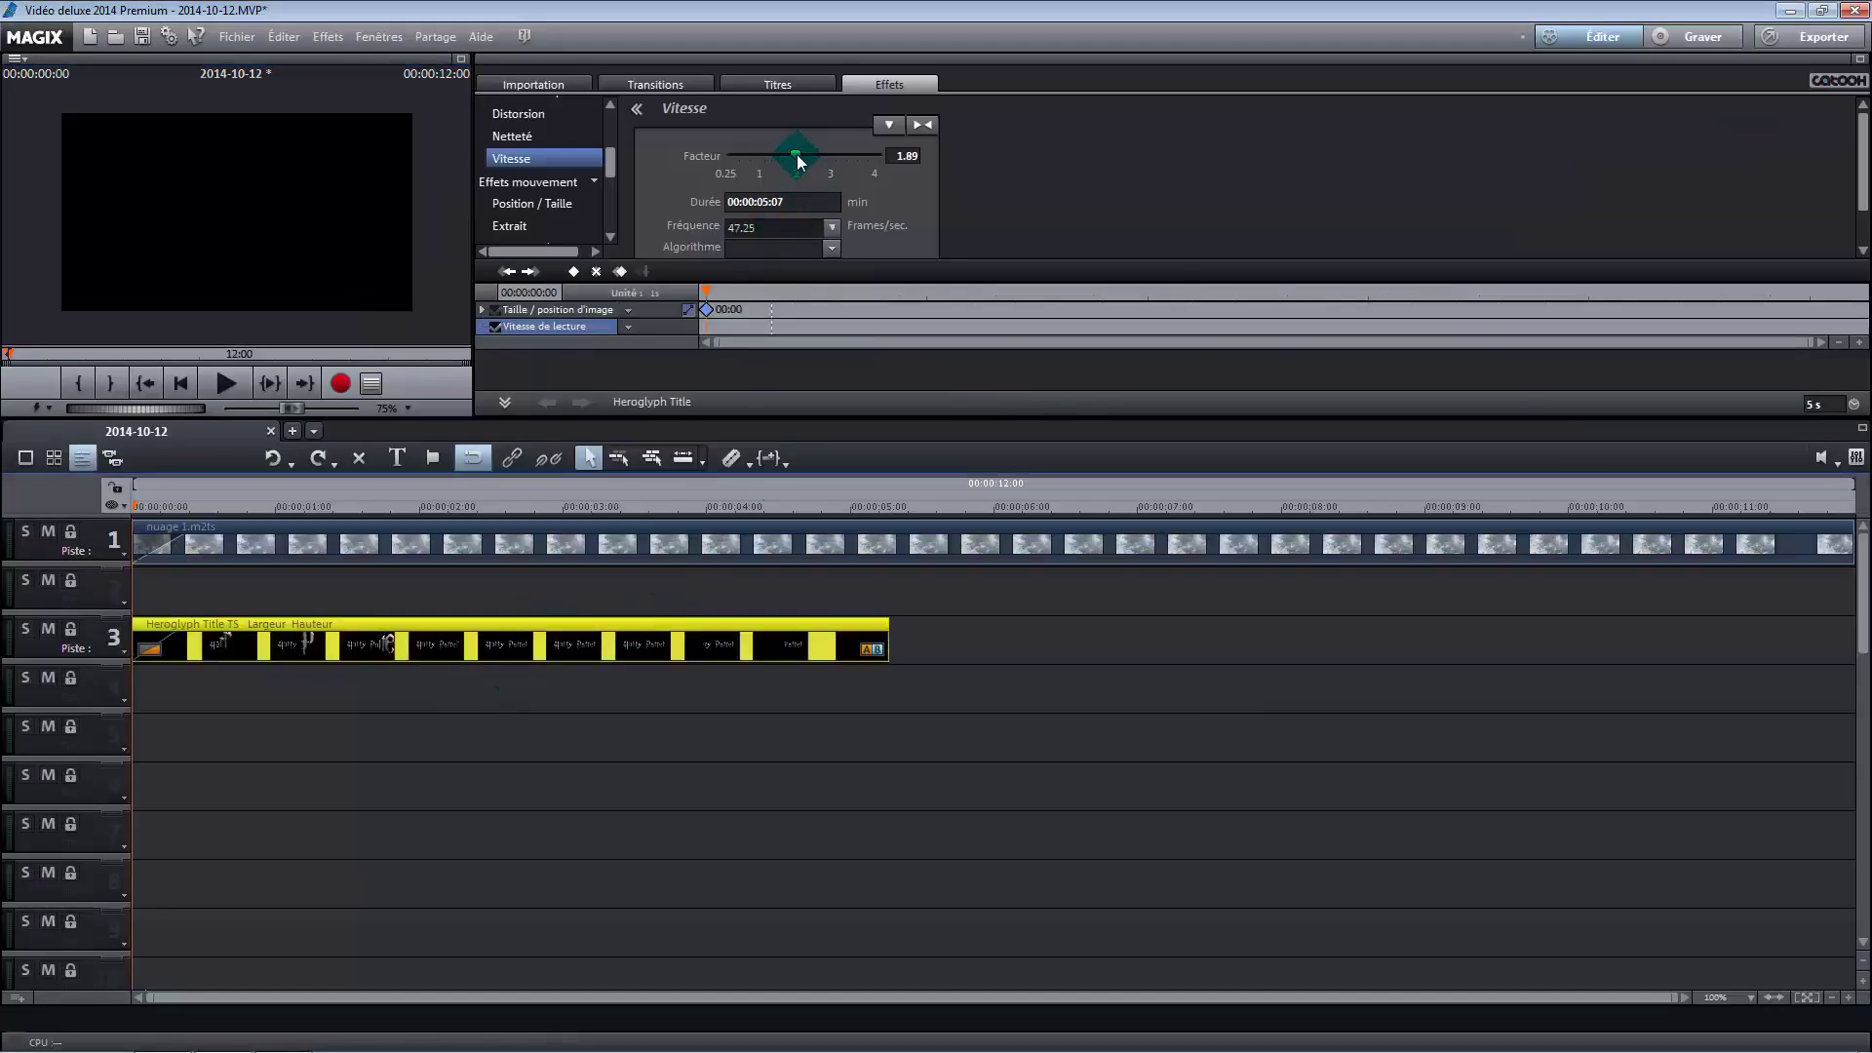
Step: Reduce the Heroglyph title's speed factor to about 1.02 and play the film to check the pace
left_click_drag(798, 154, 766, 154)
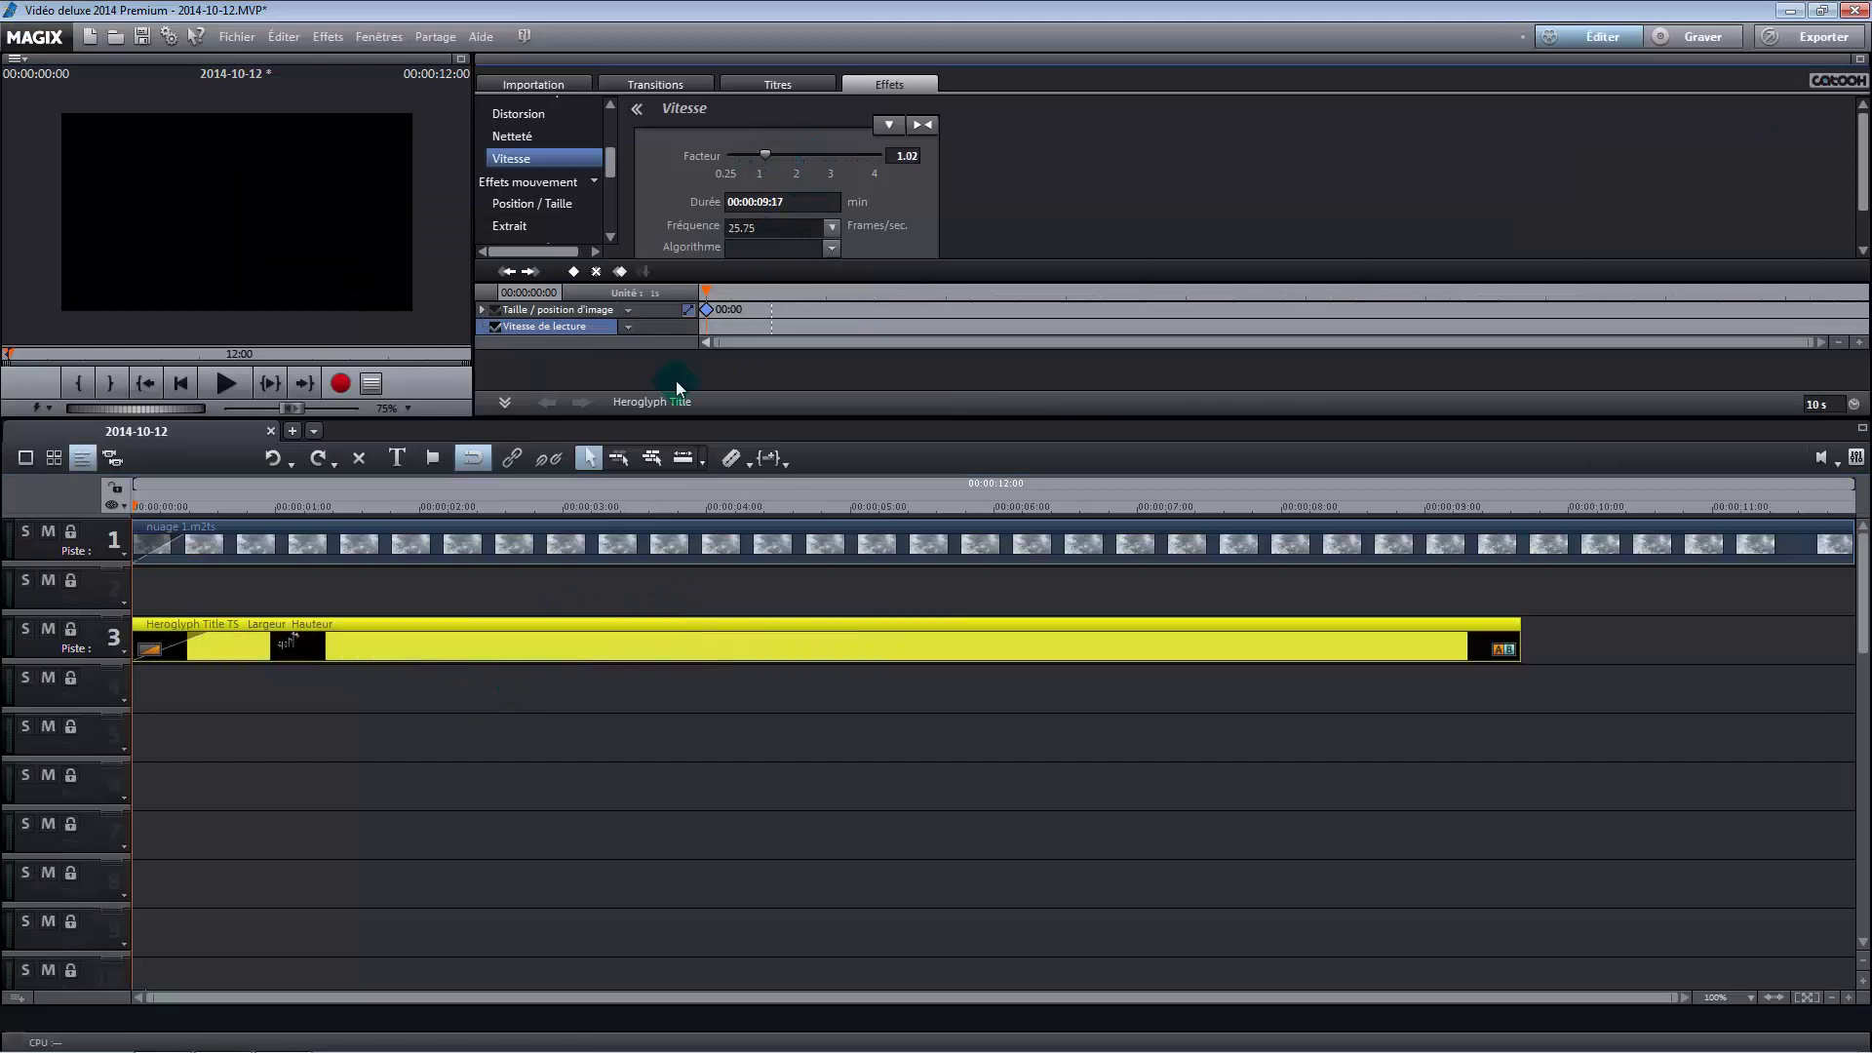
left_click(249, 384)
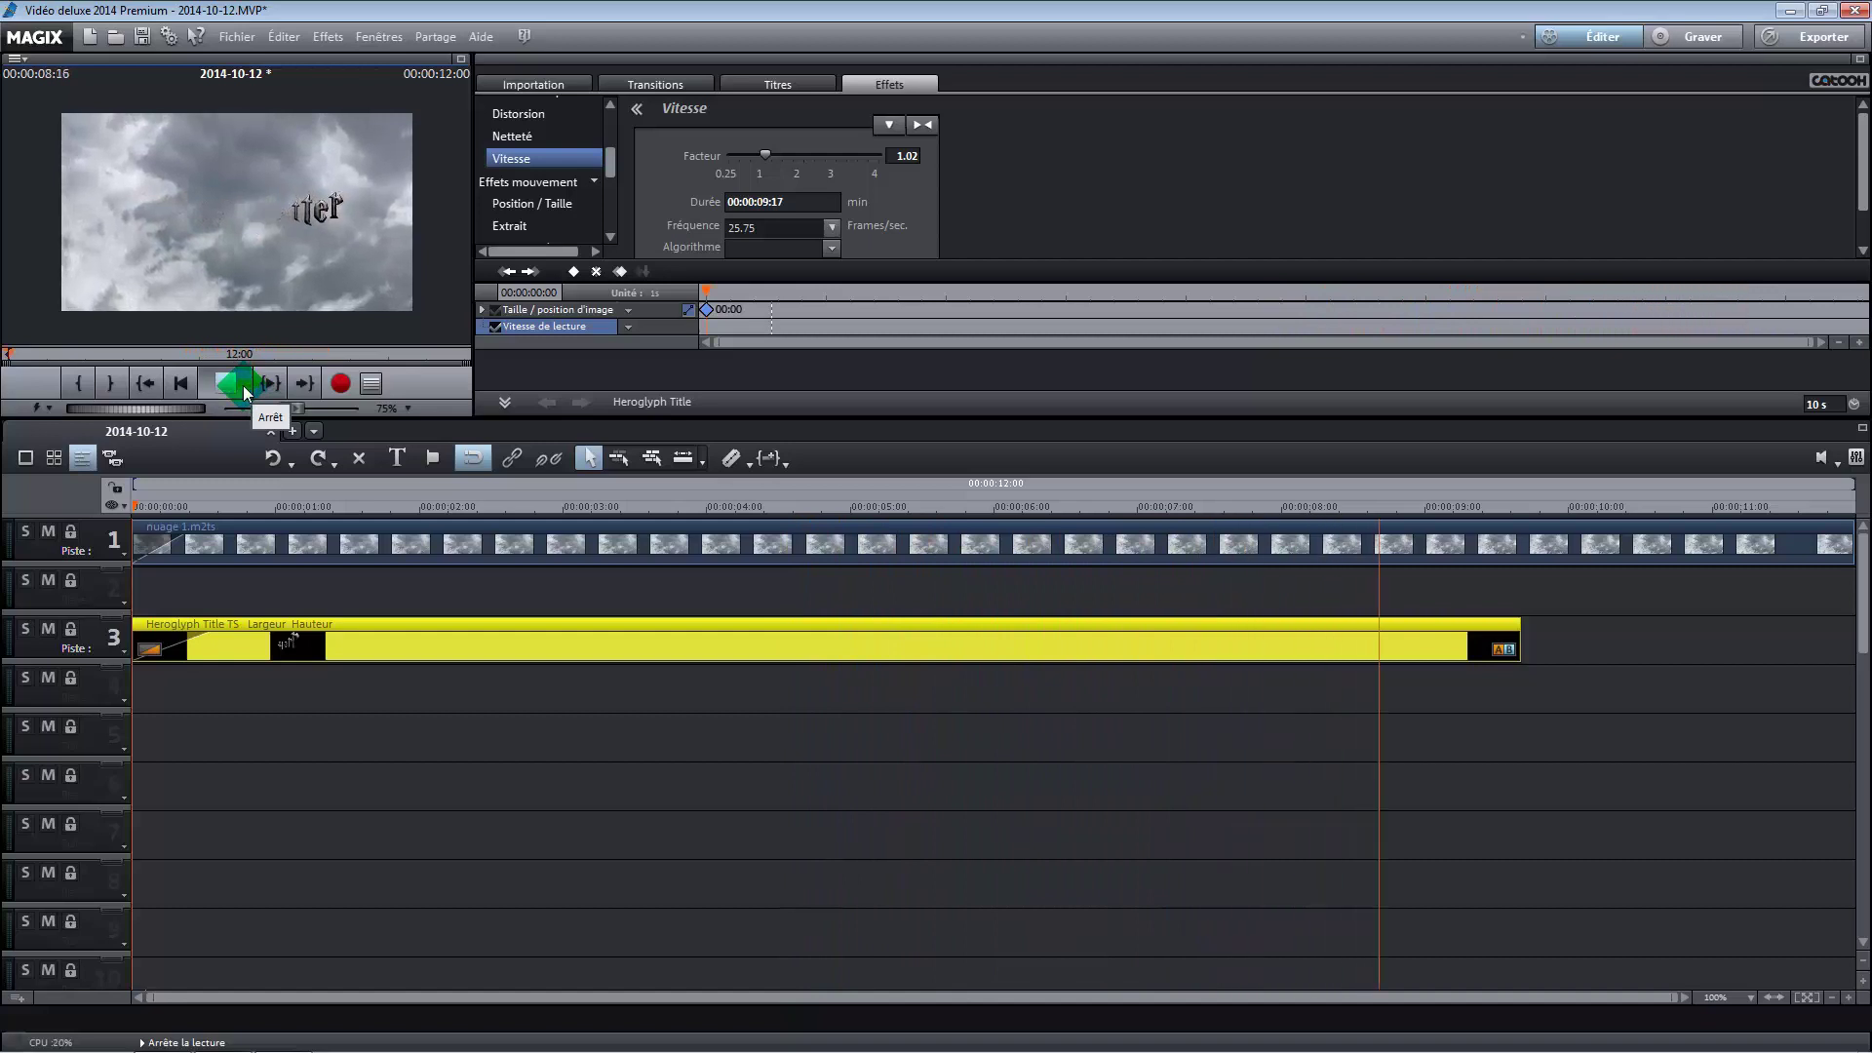
left_click(243, 384)
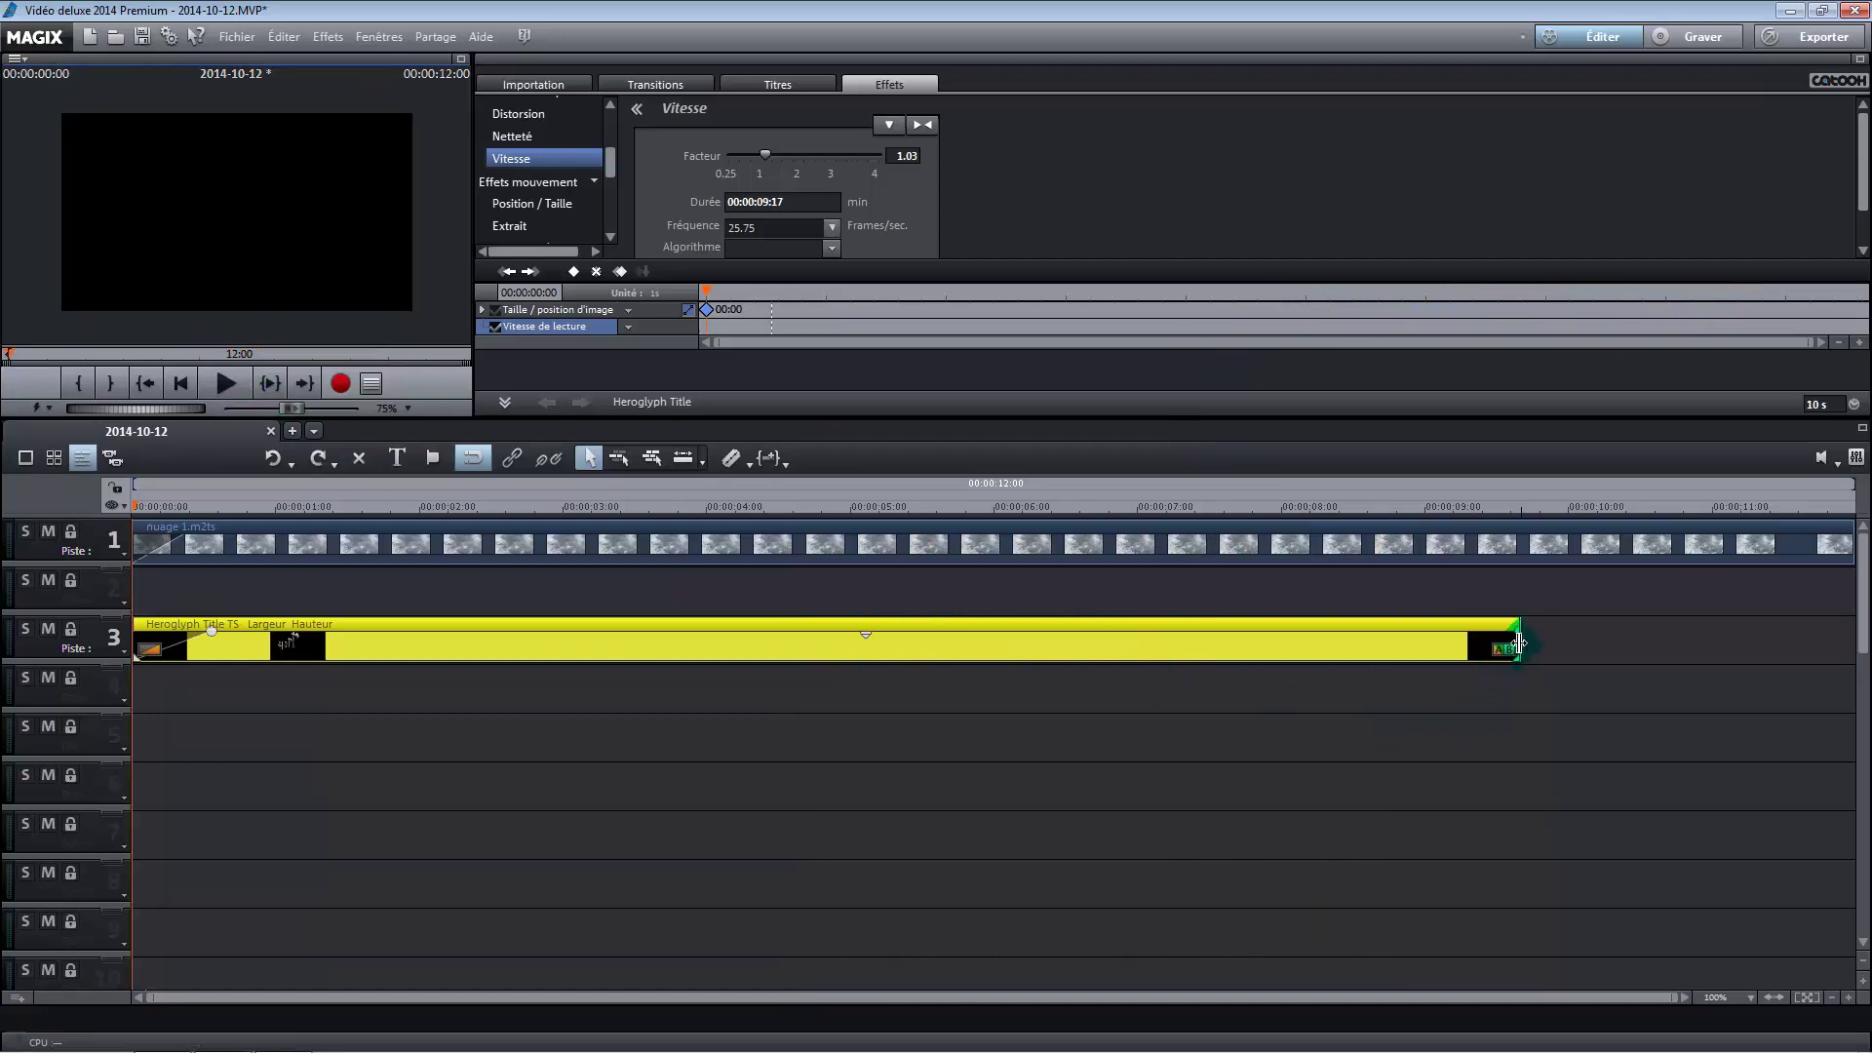
Step: Shorten the Heroglyph title to 00:00:07:19, give its end a short fade-out, and play the film to check it
left_click_drag(1519, 643, 1163, 636)
left_click(240, 388)
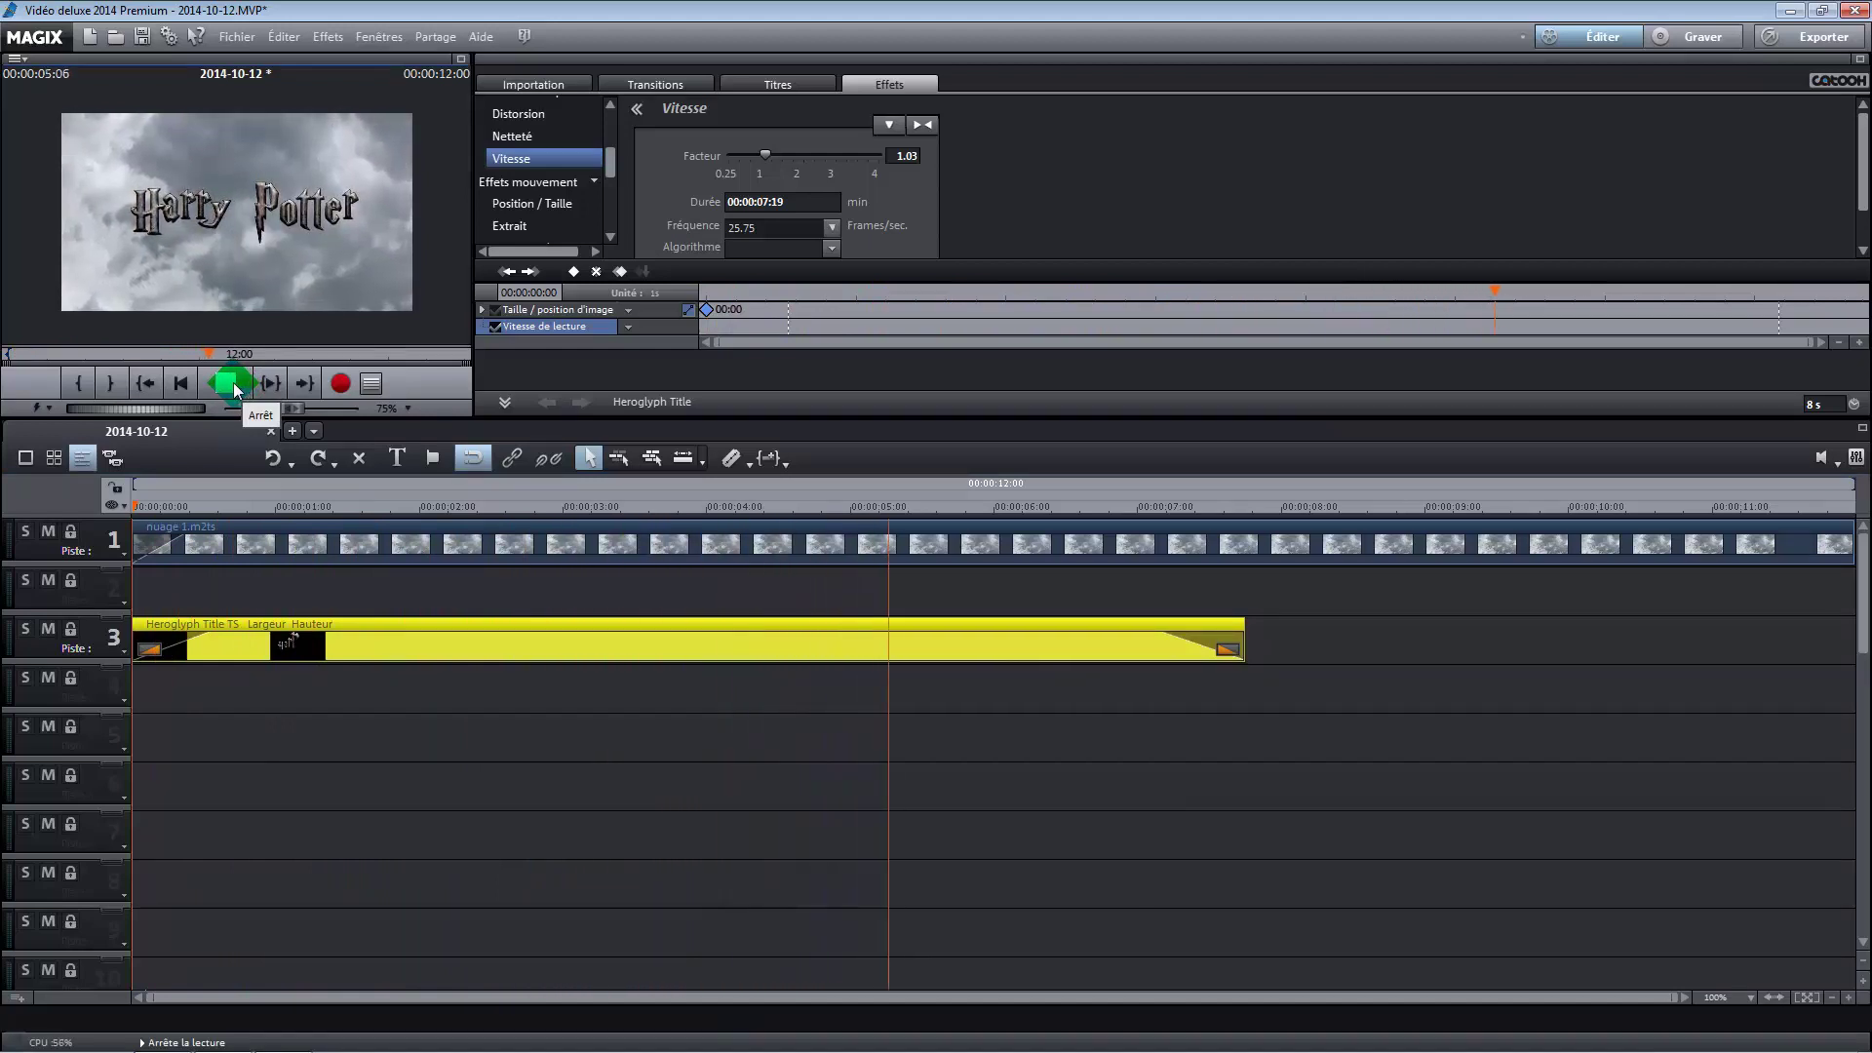
left_click(231, 385)
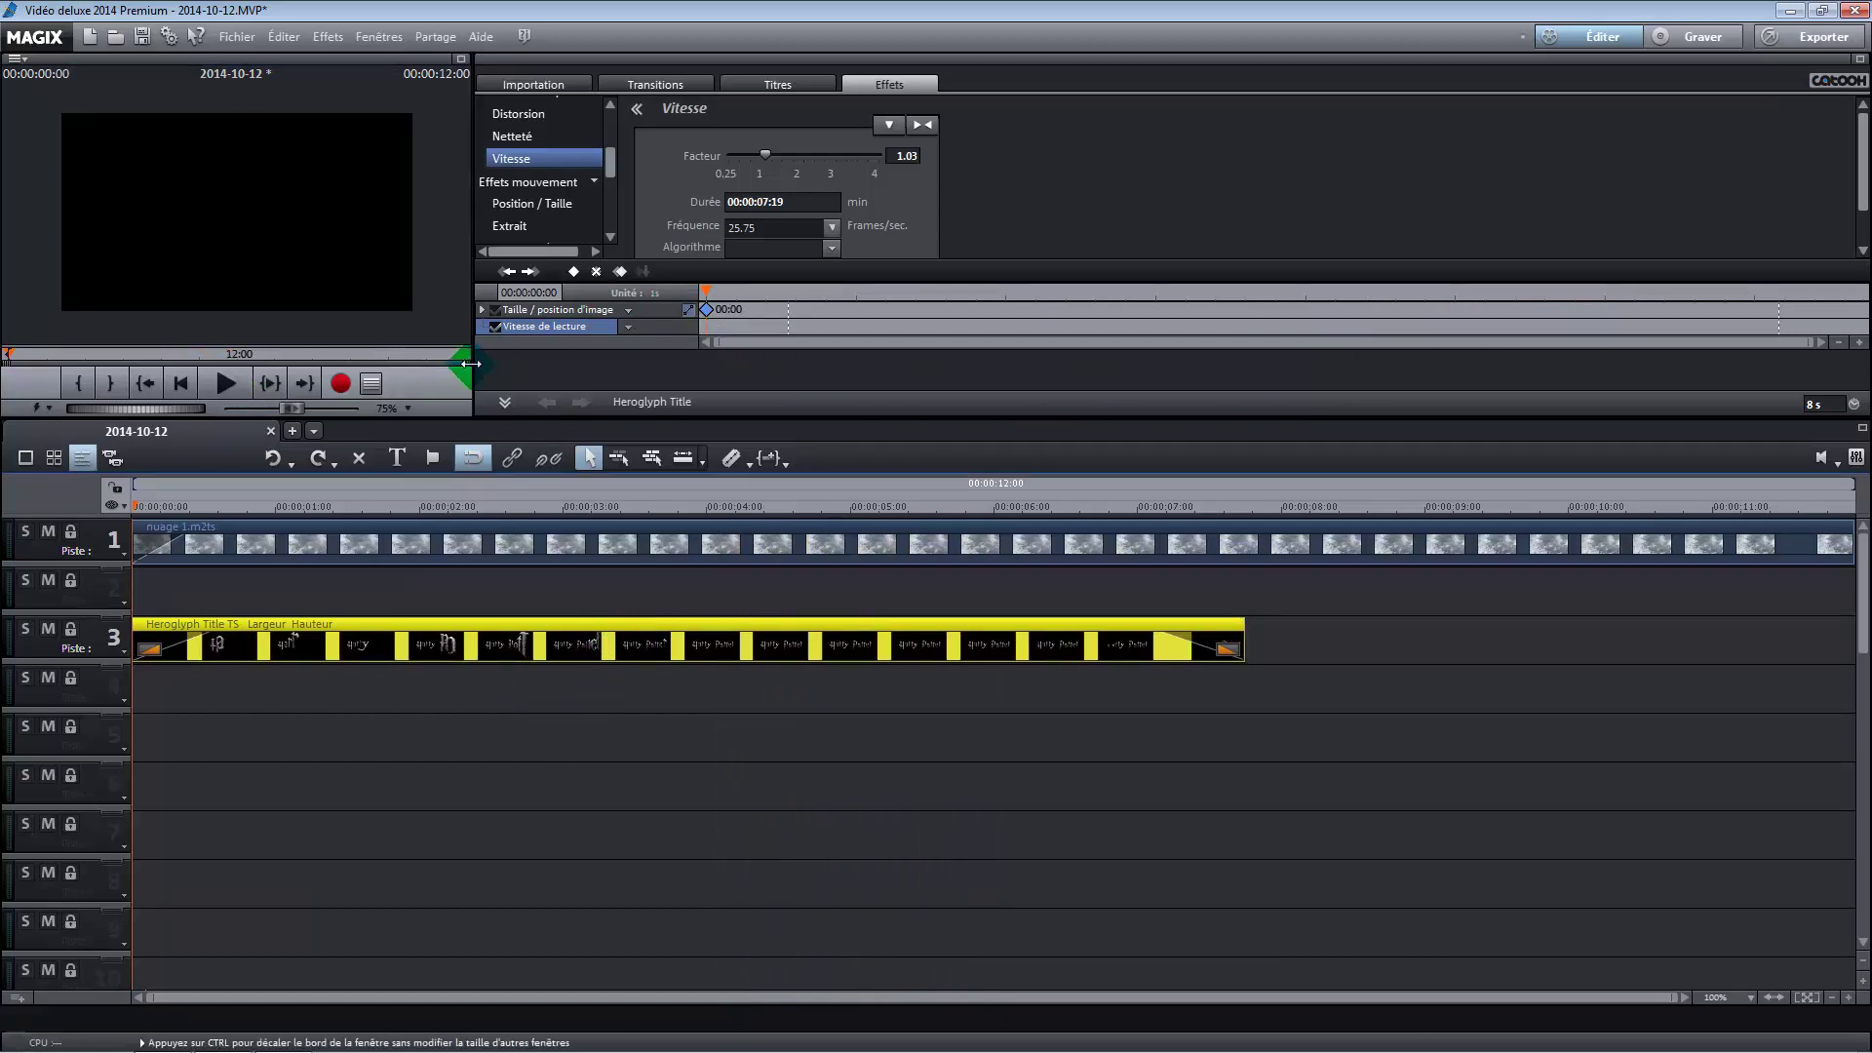
Step: Set the zoom of the title's starting size and position keyframe to about 131, and play the film to check the animation
left_click_drag(135, 509, 351, 508)
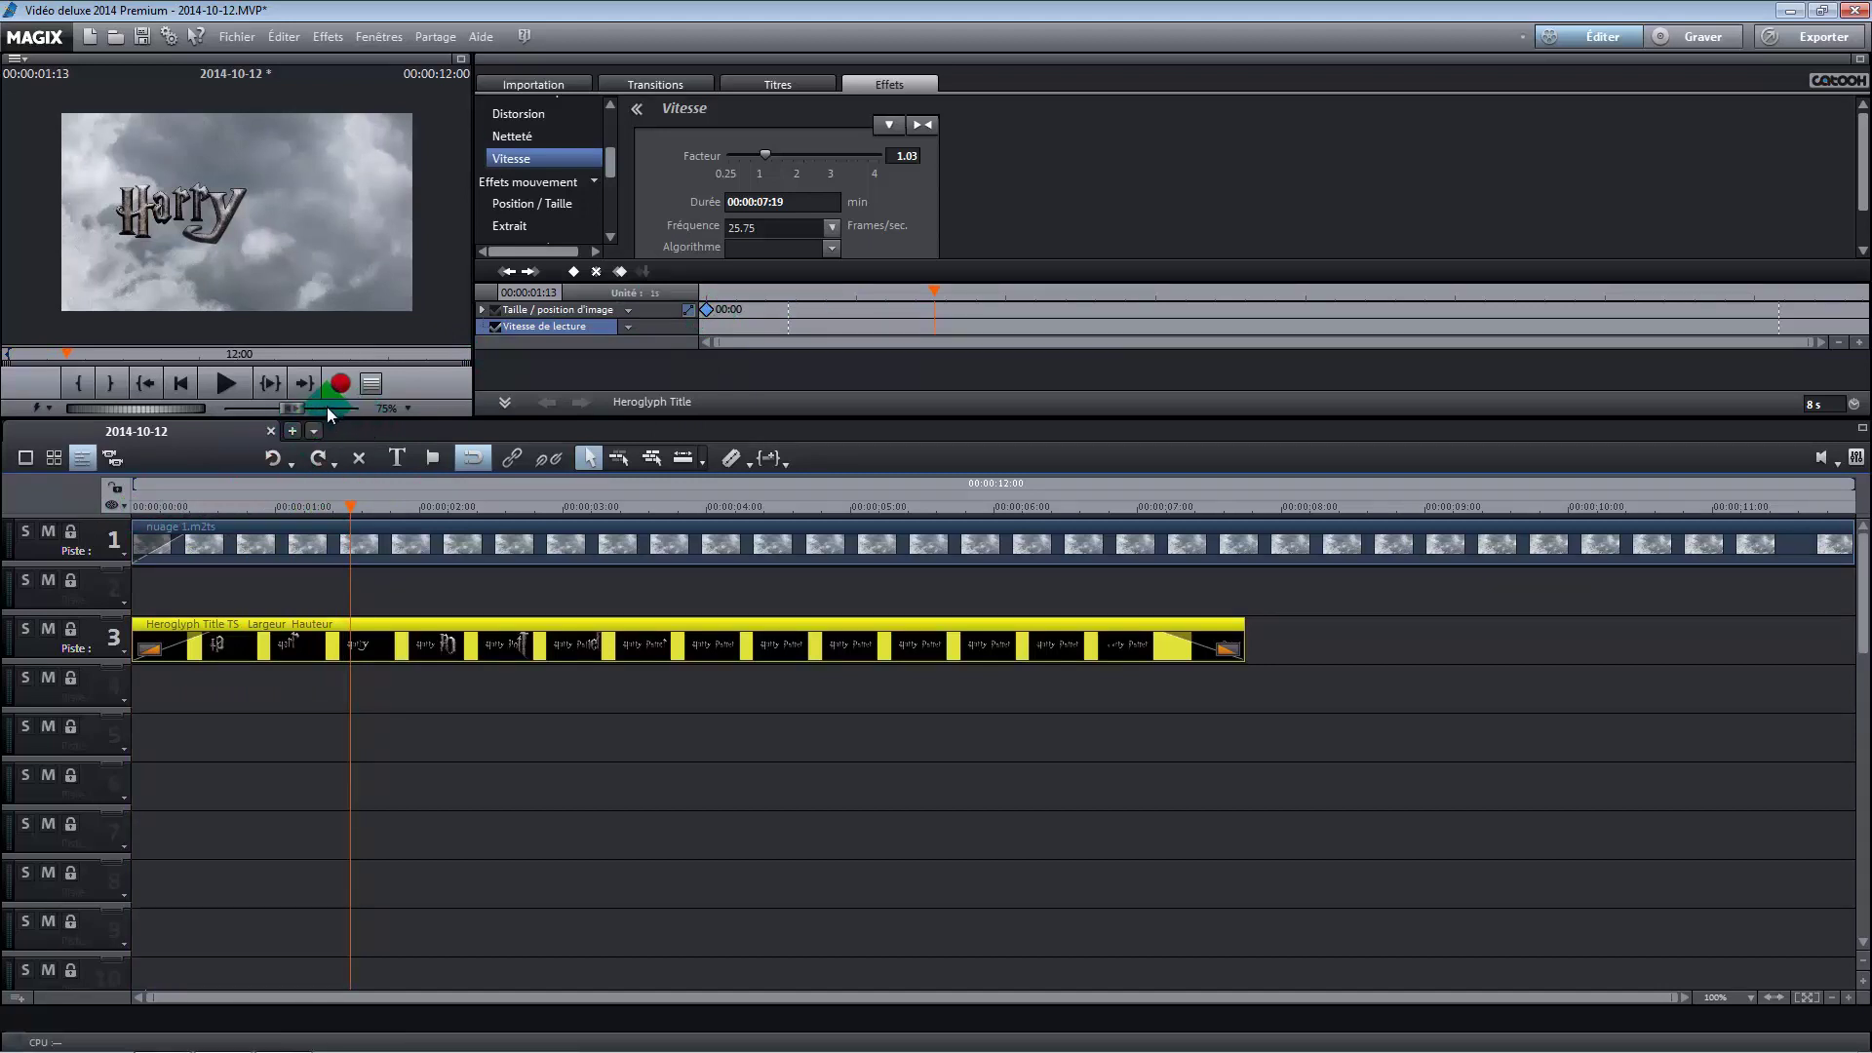
left_click(569, 205)
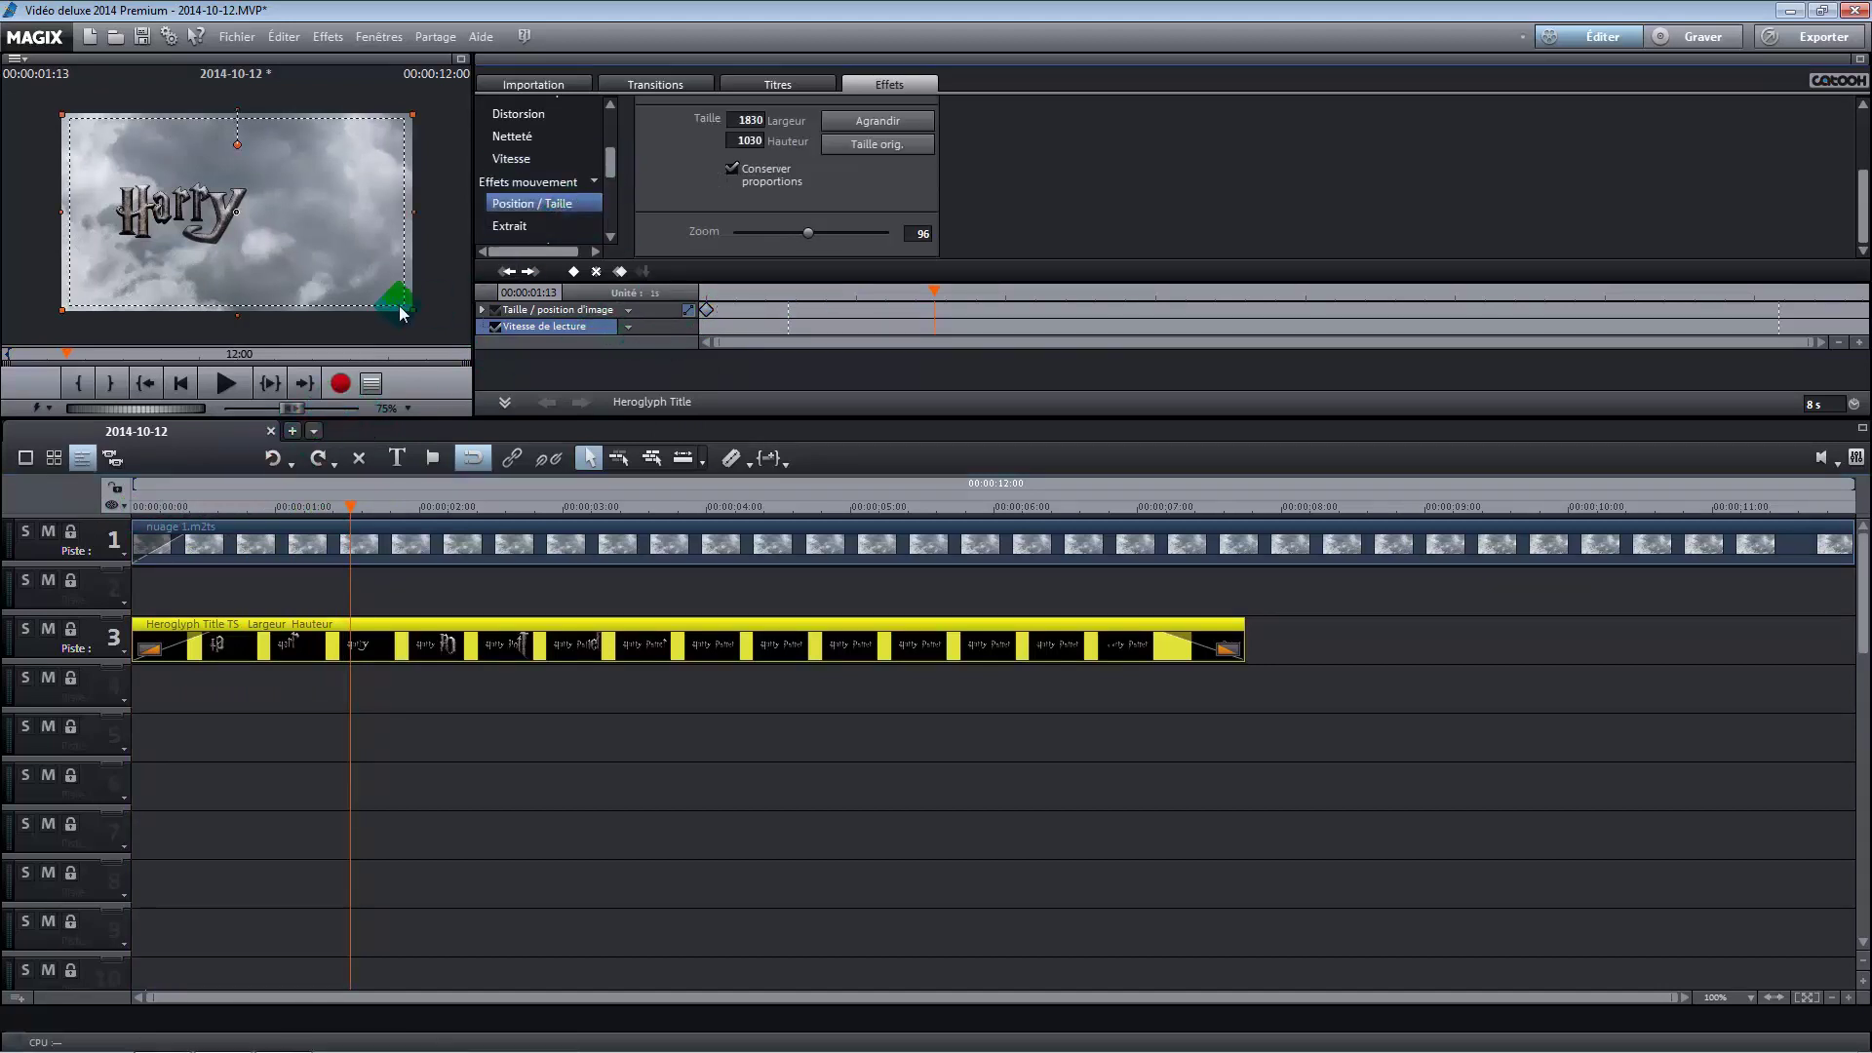
left_click(705, 312)
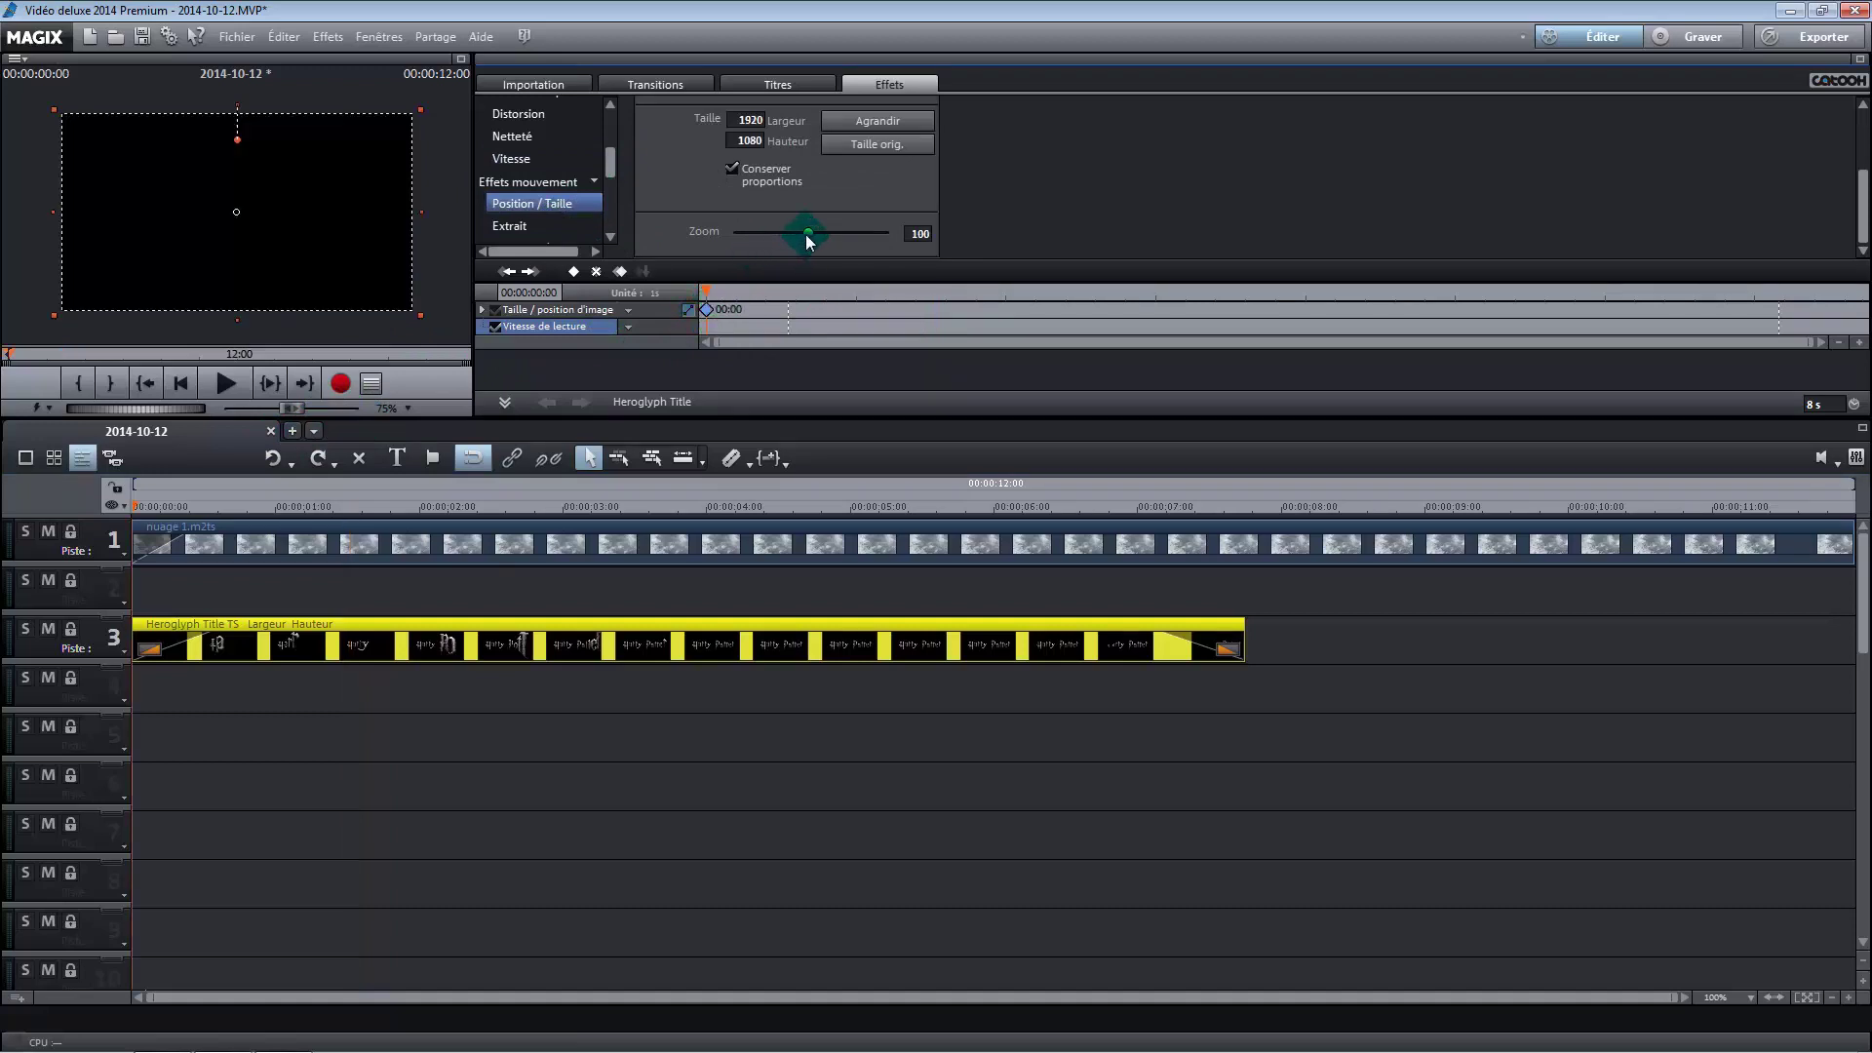
left_click_drag(806, 234, 831, 236)
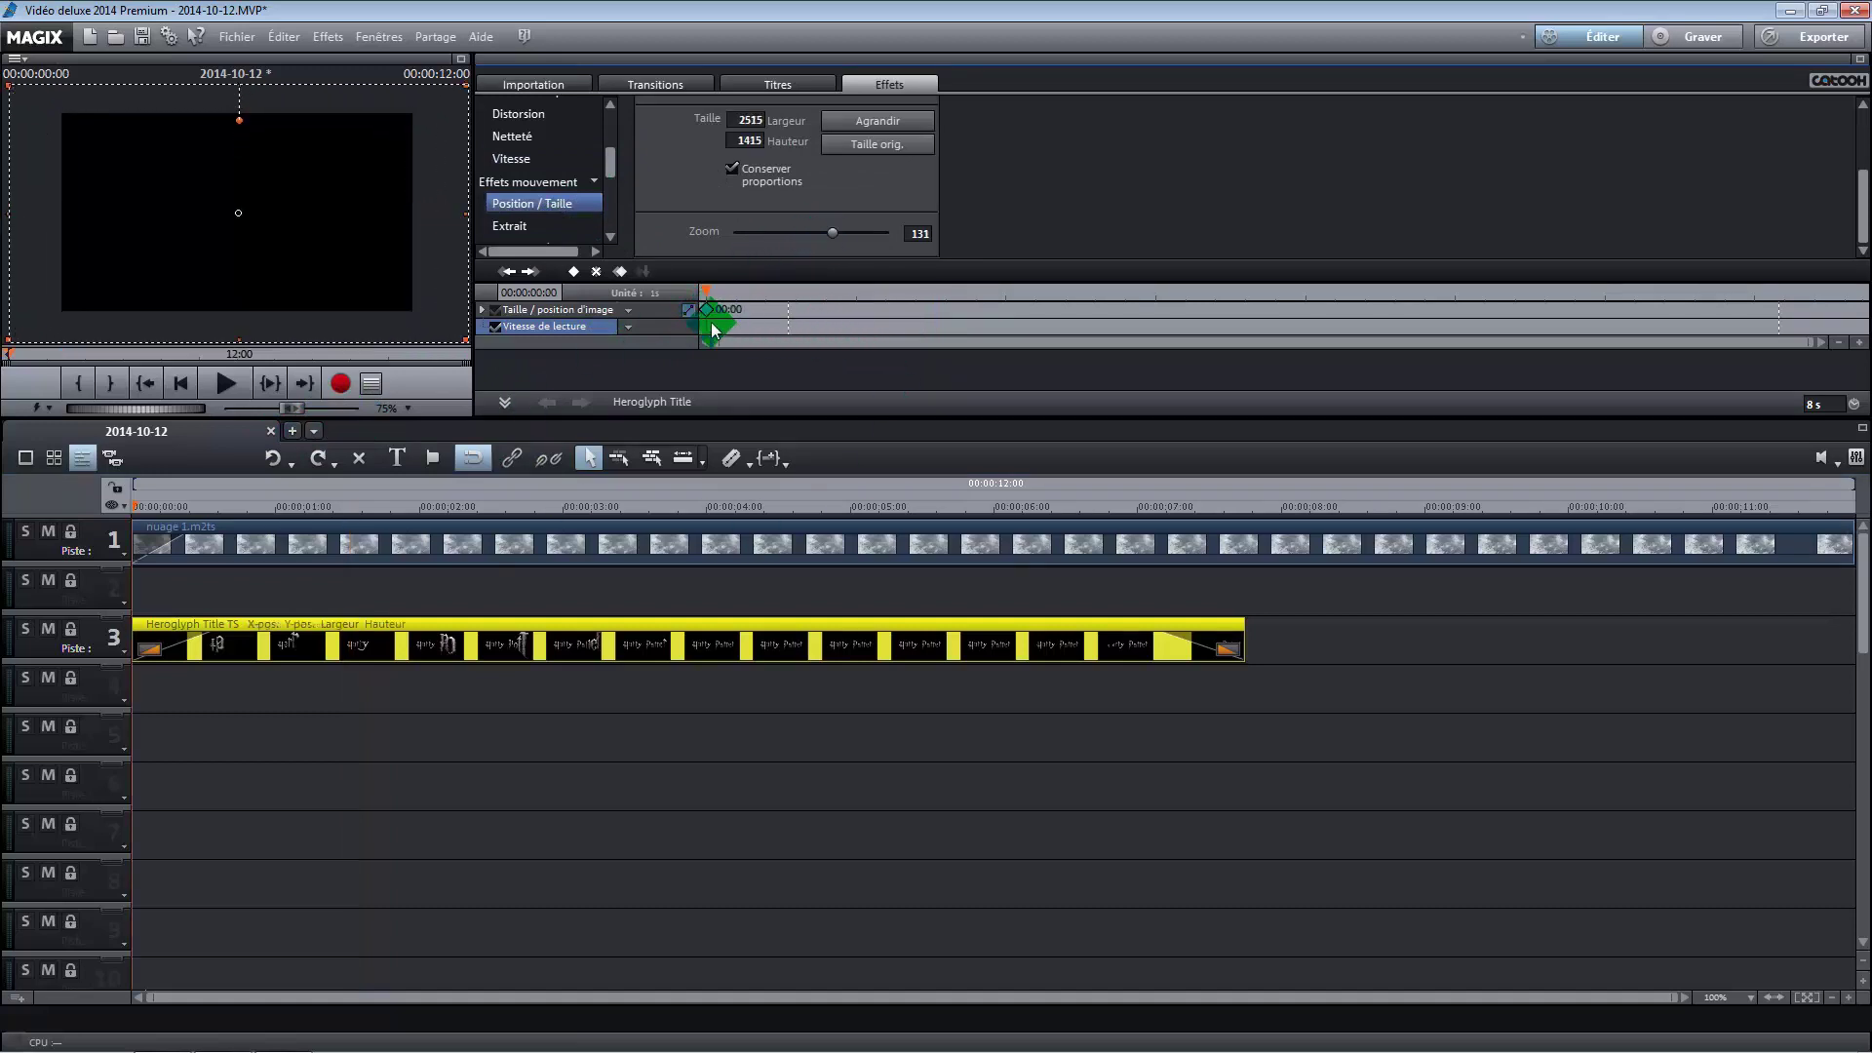
left_click(231, 386)
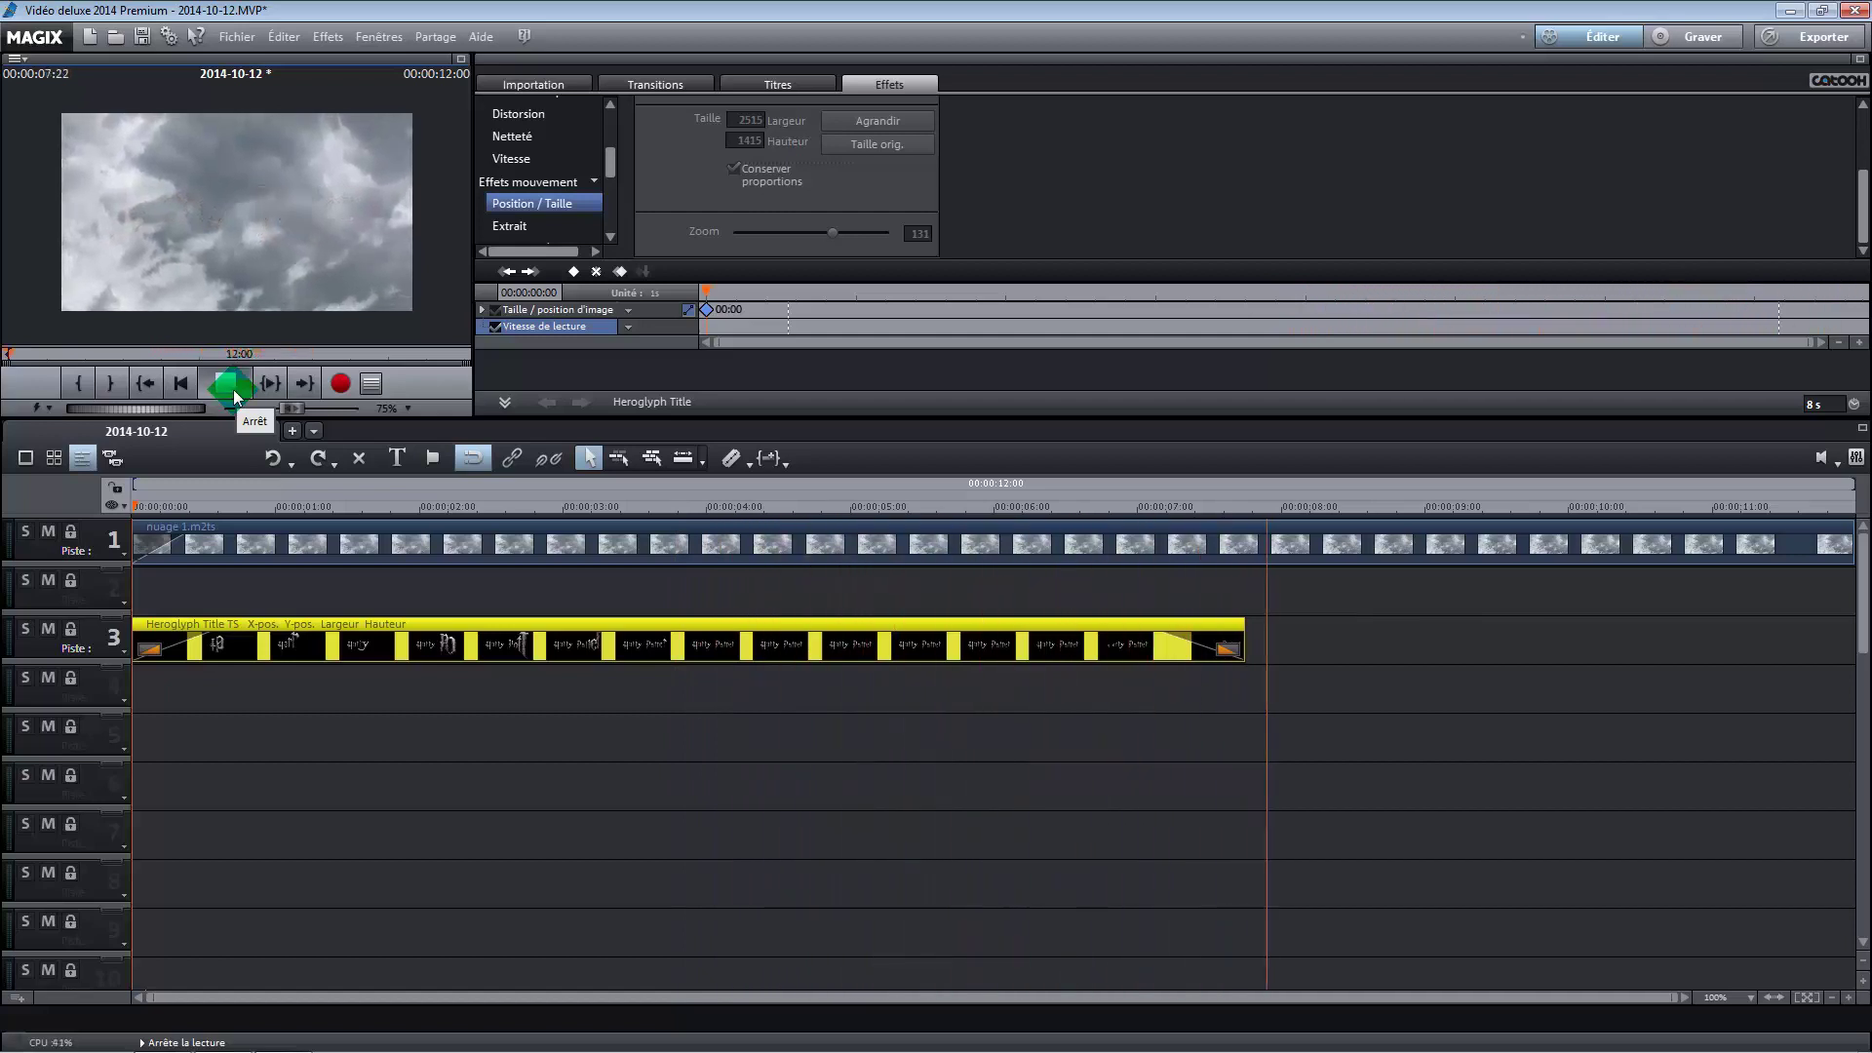
left_click(230, 386)
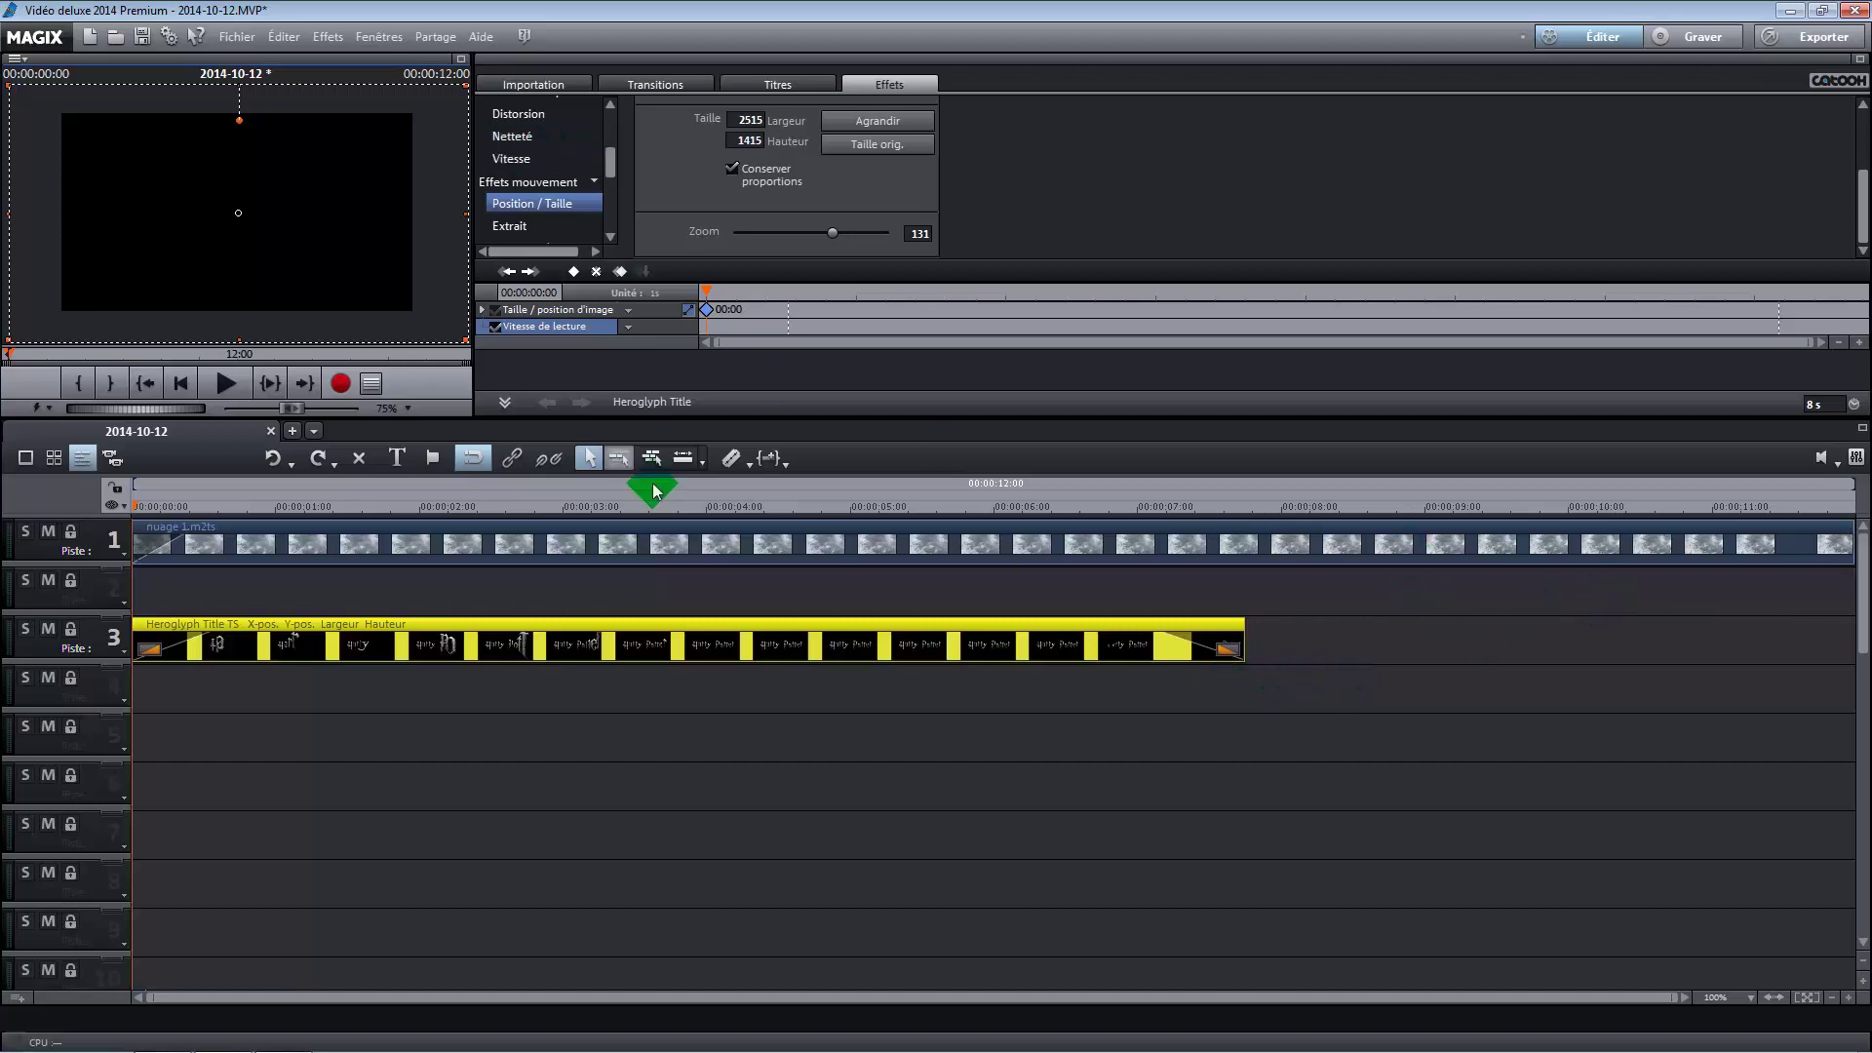
Step: Deselect the title clip and create a new blank proDAD Heroglyph title project
left_click(1365, 772)
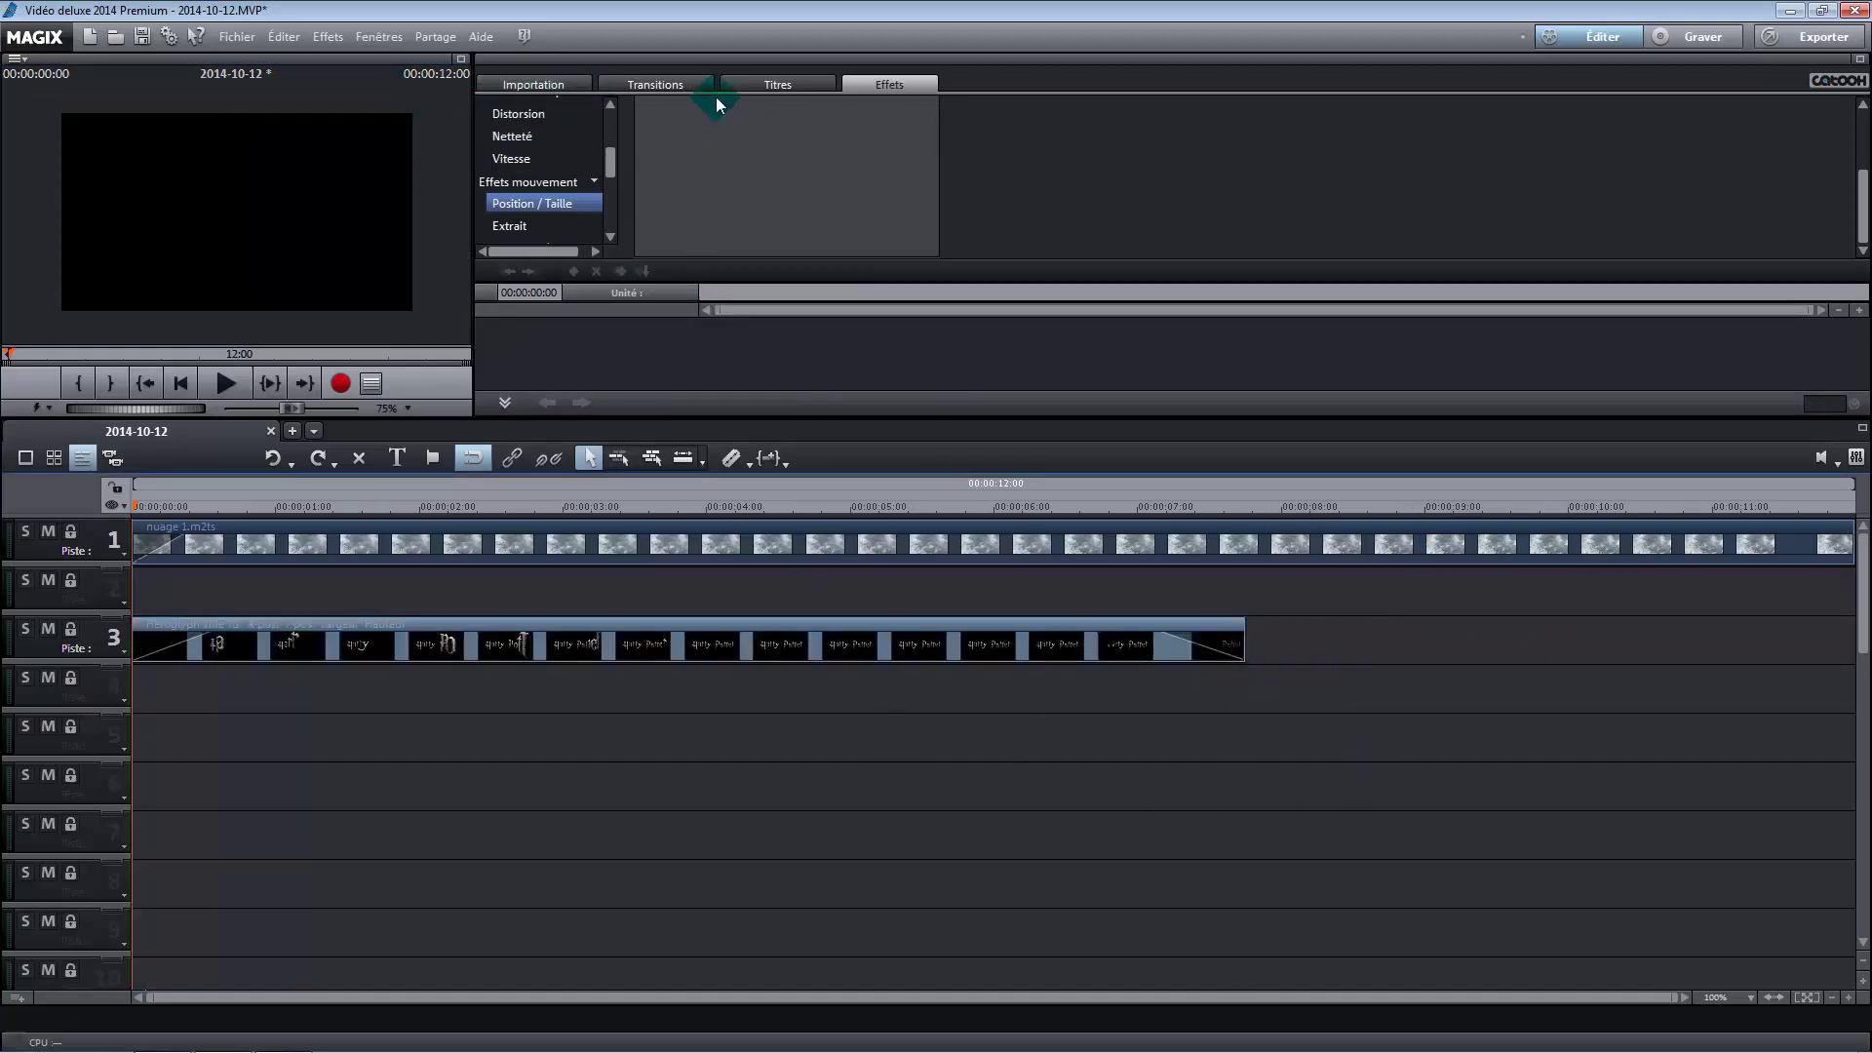
left_click(778, 86)
left_click(547, 310)
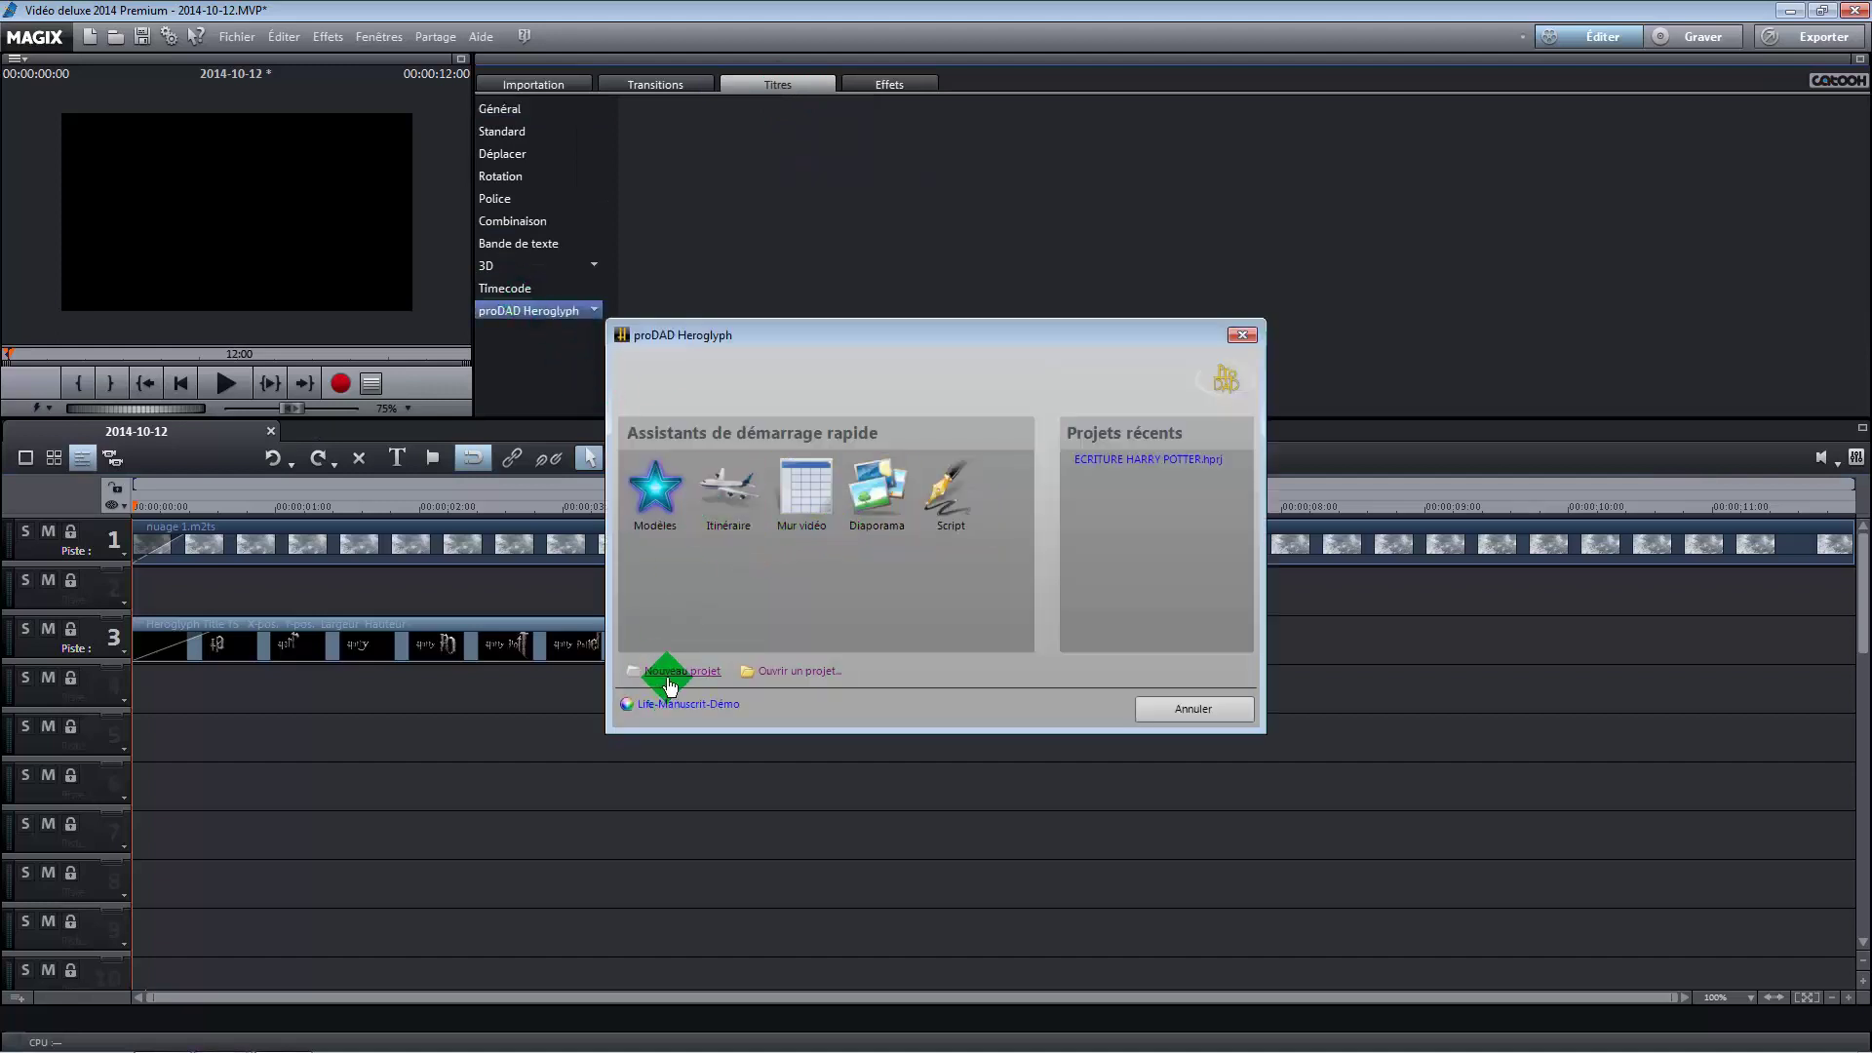
left_click(680, 672)
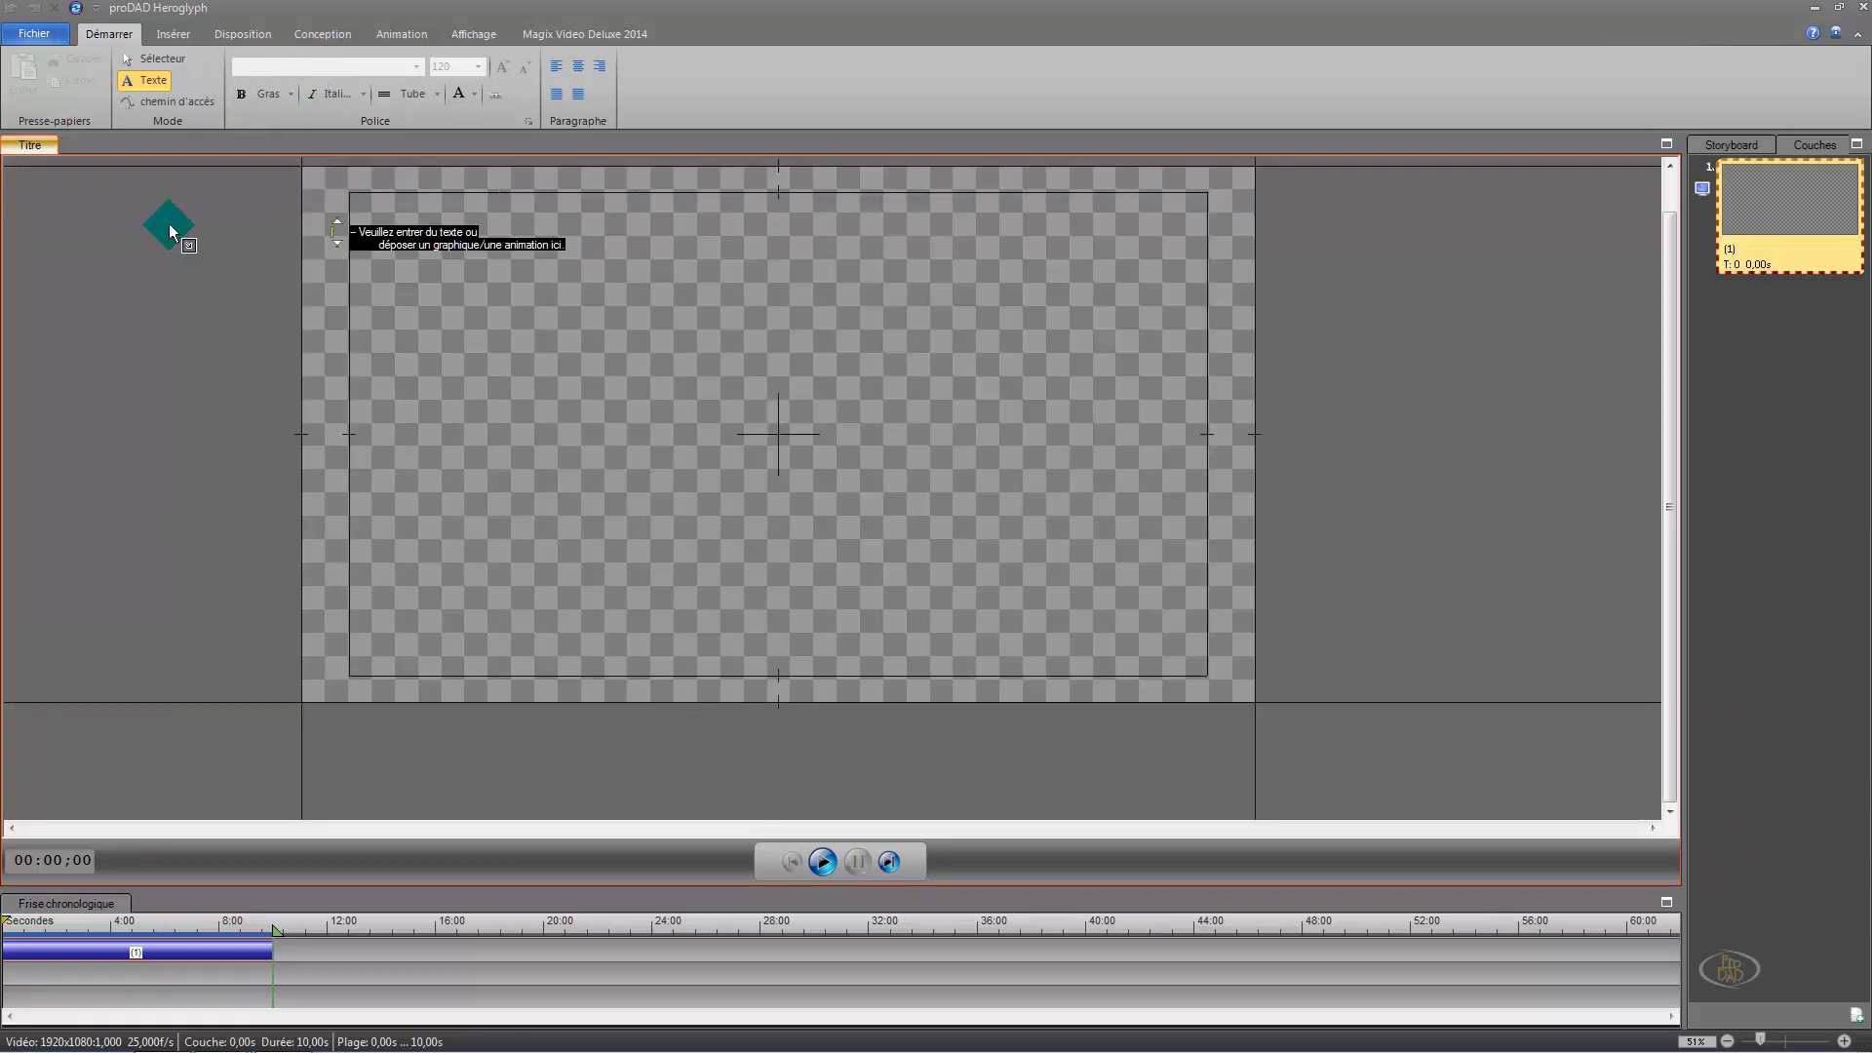
Step: Enter the title text "Tutoriel" and set its font to Harry P
type("uto")
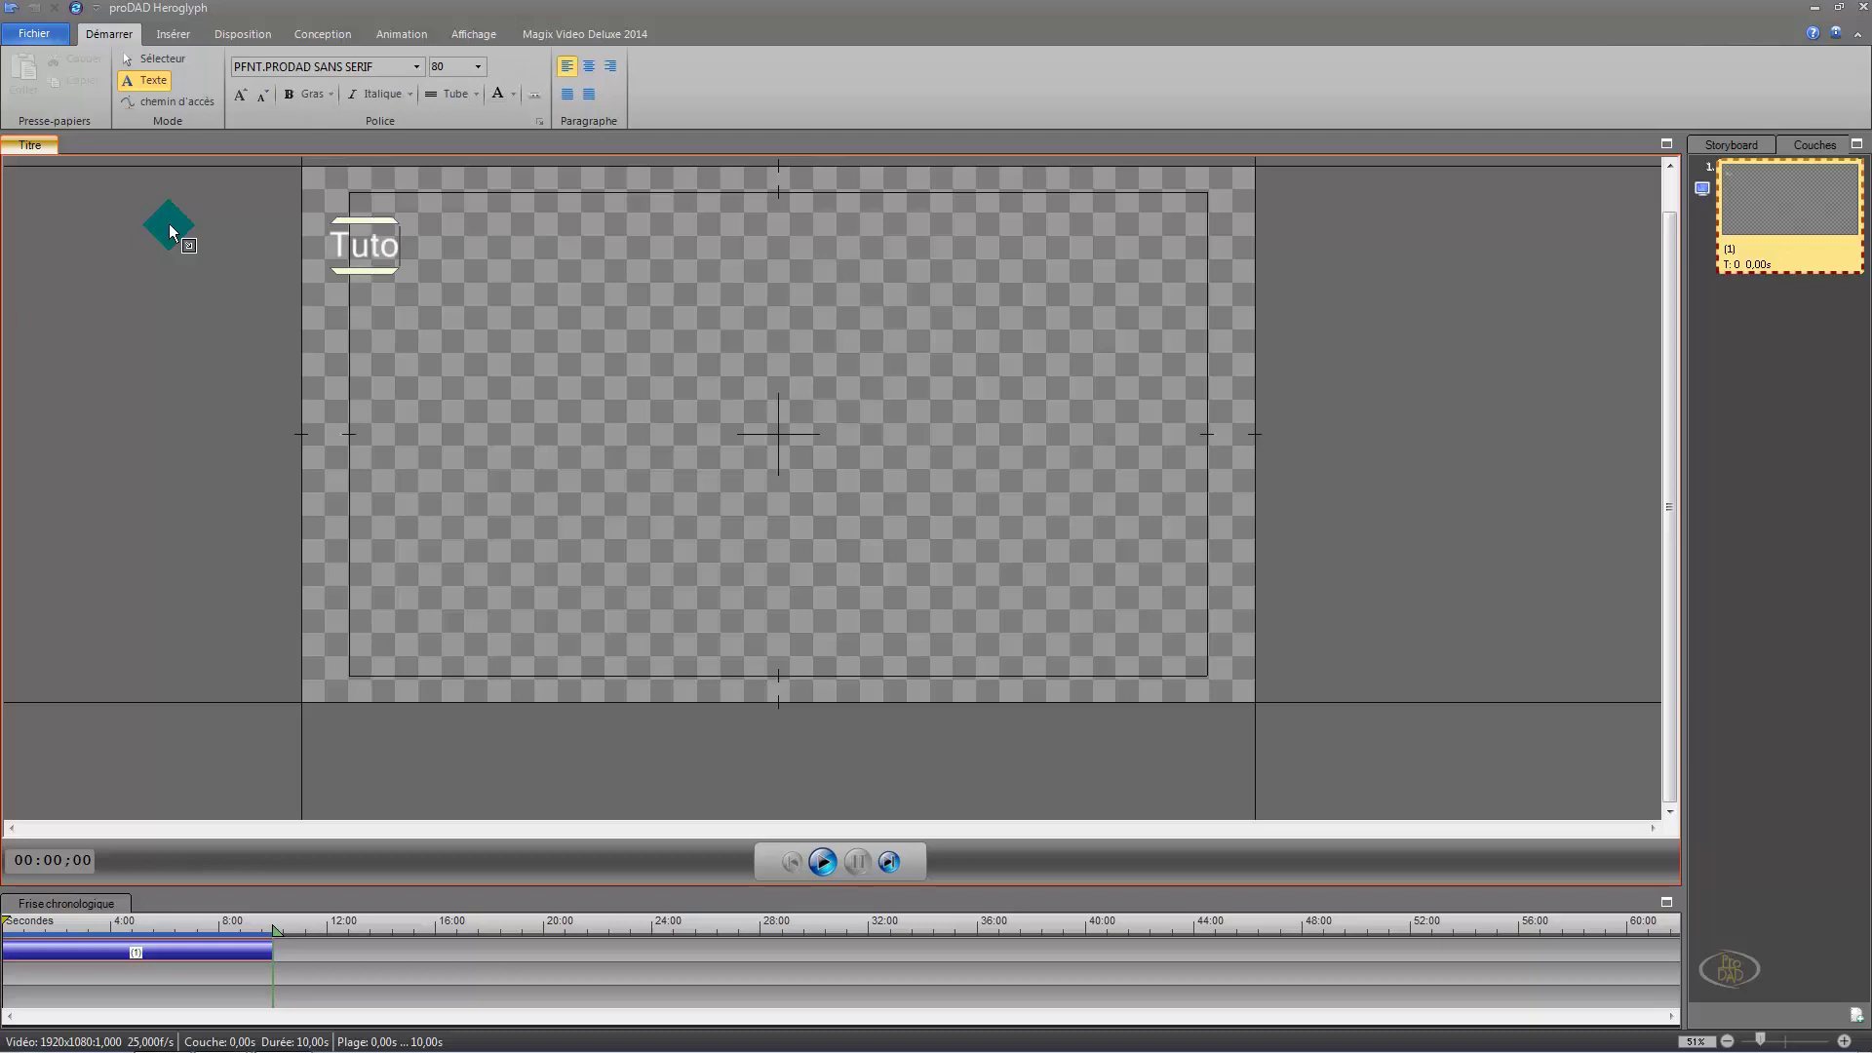
type("riel")
left_click(402, 68)
scroll(547, 384, "down", 13)
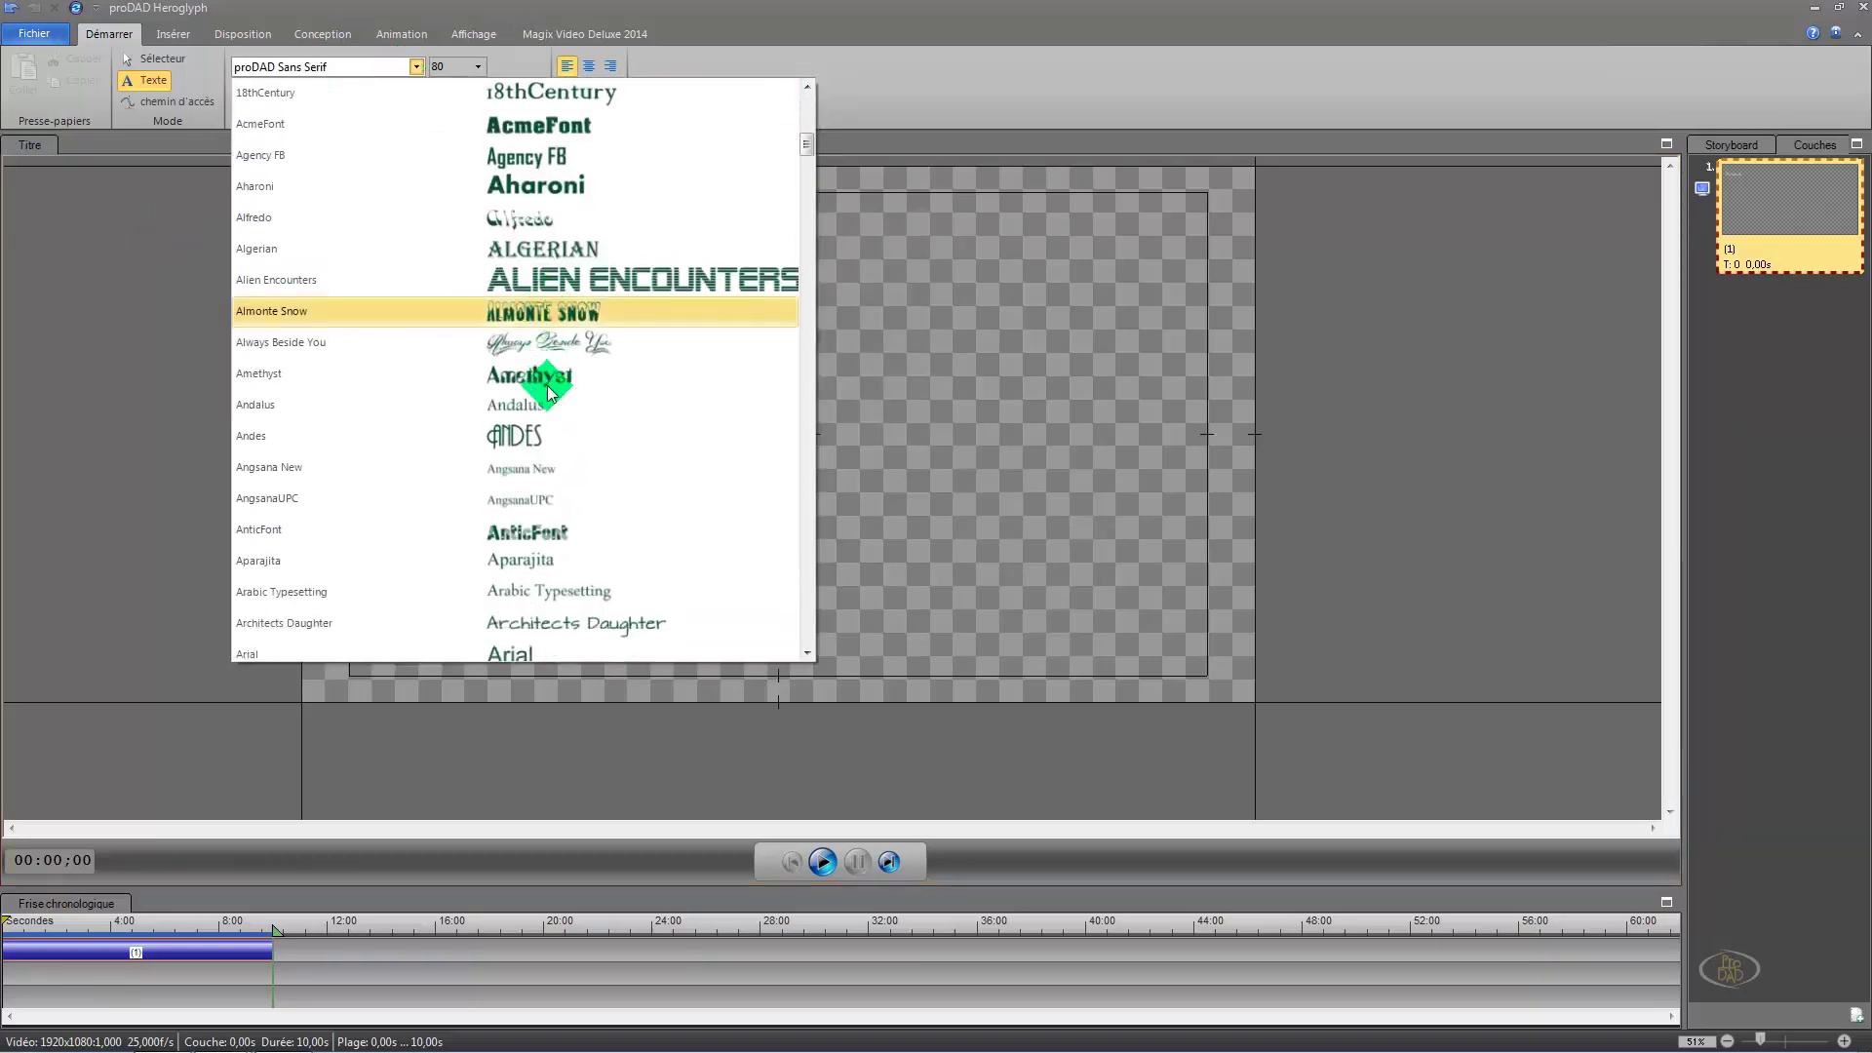
scroll(547, 385, "down", 16)
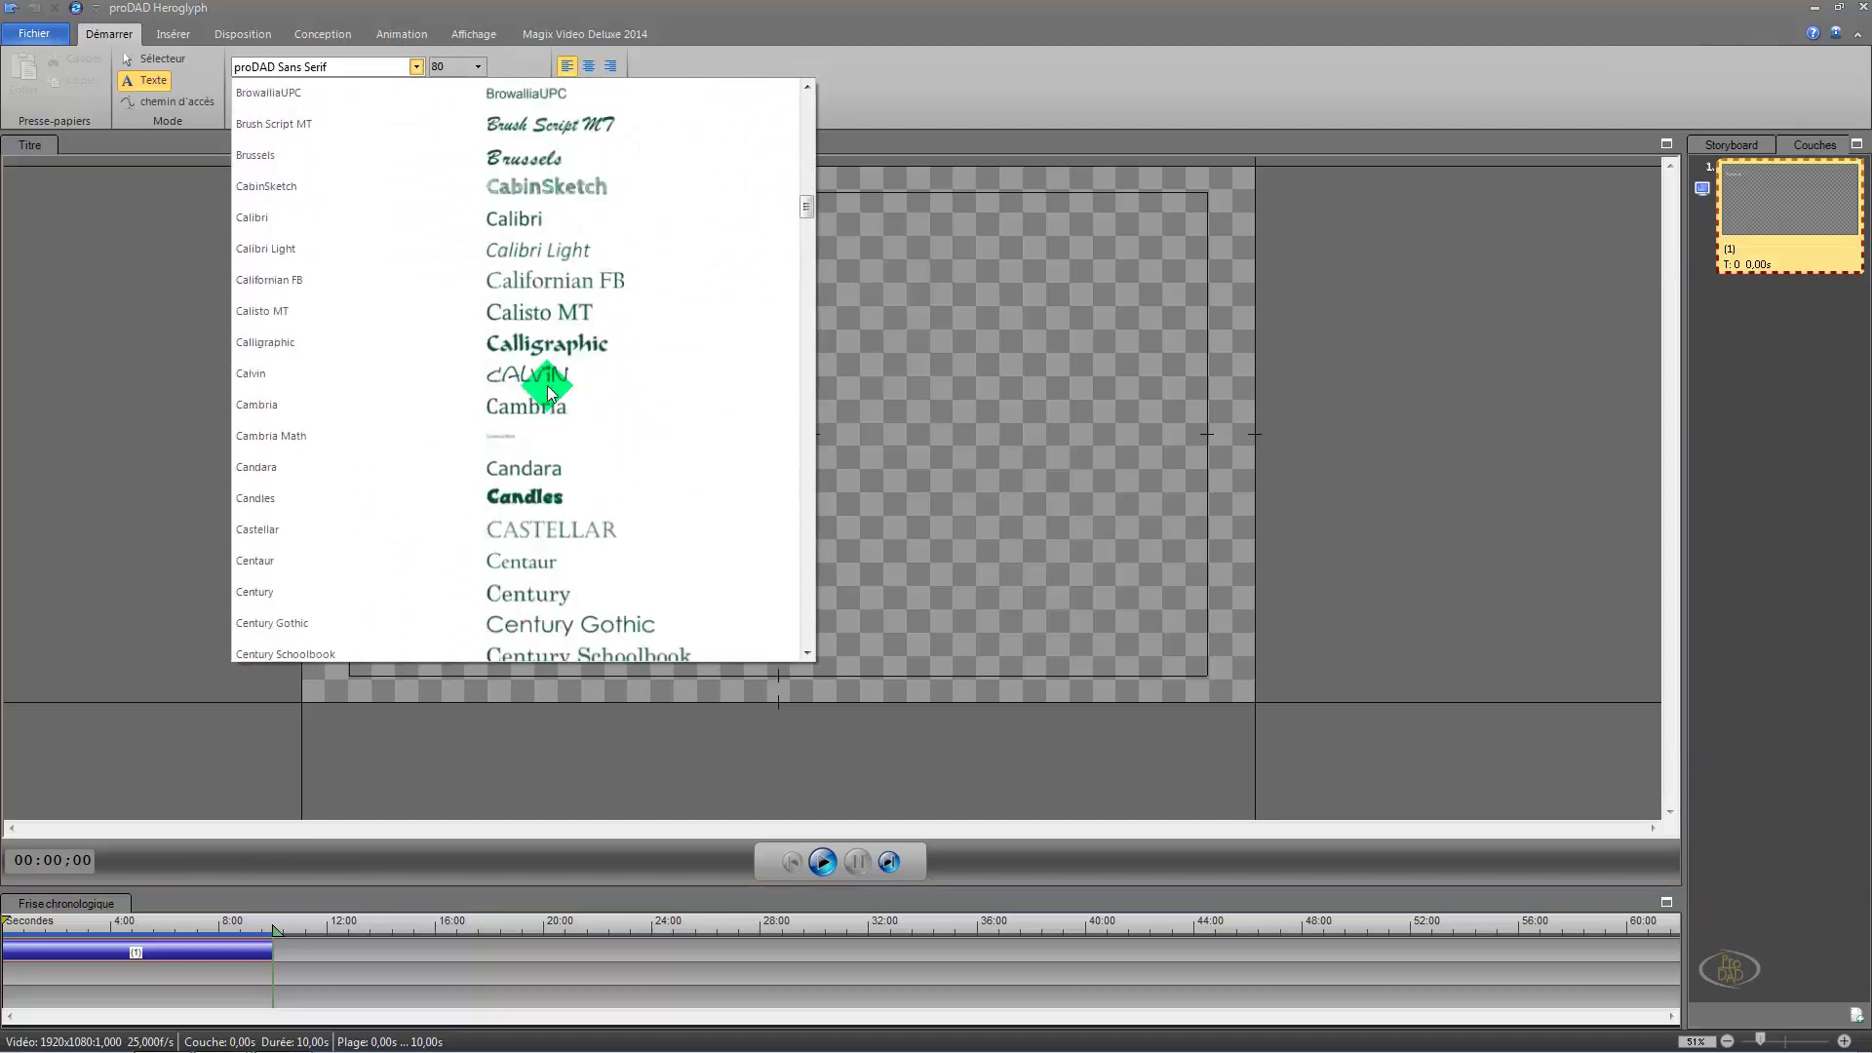
scroll(547, 385, "down", 20)
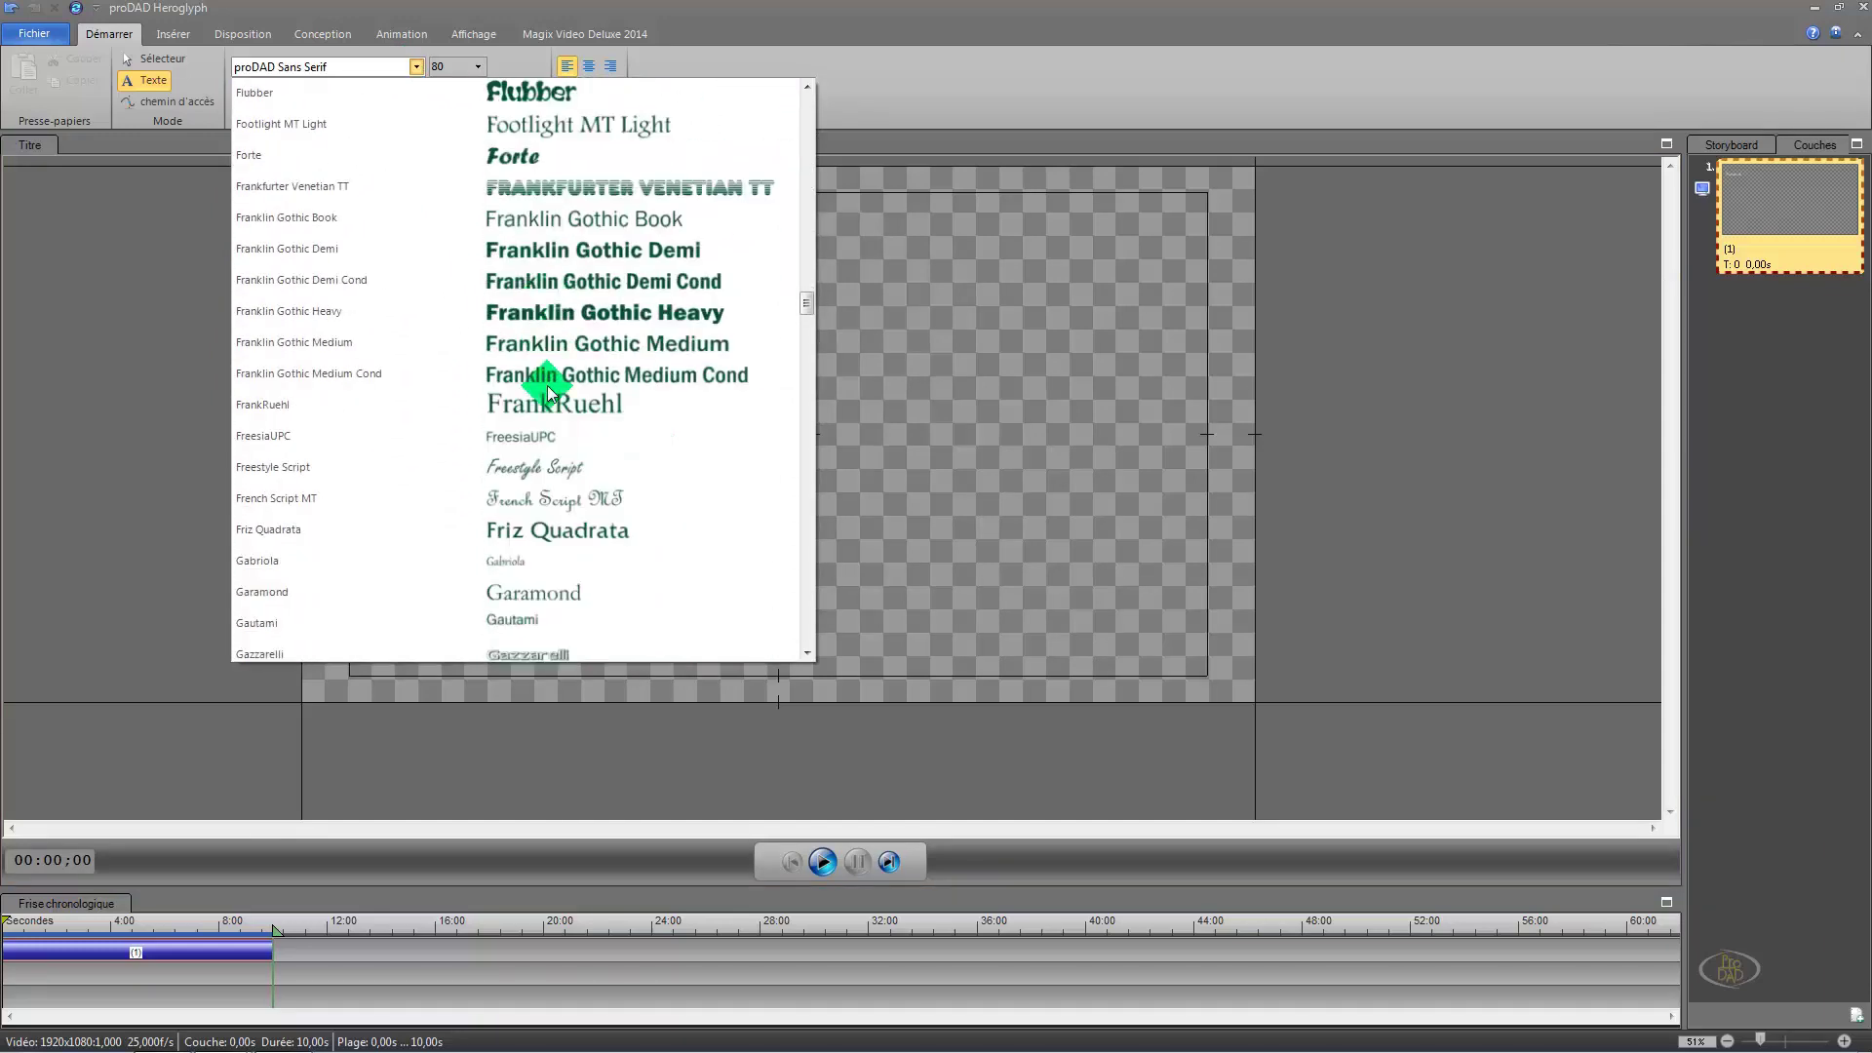
scroll(548, 384, "down", 10)
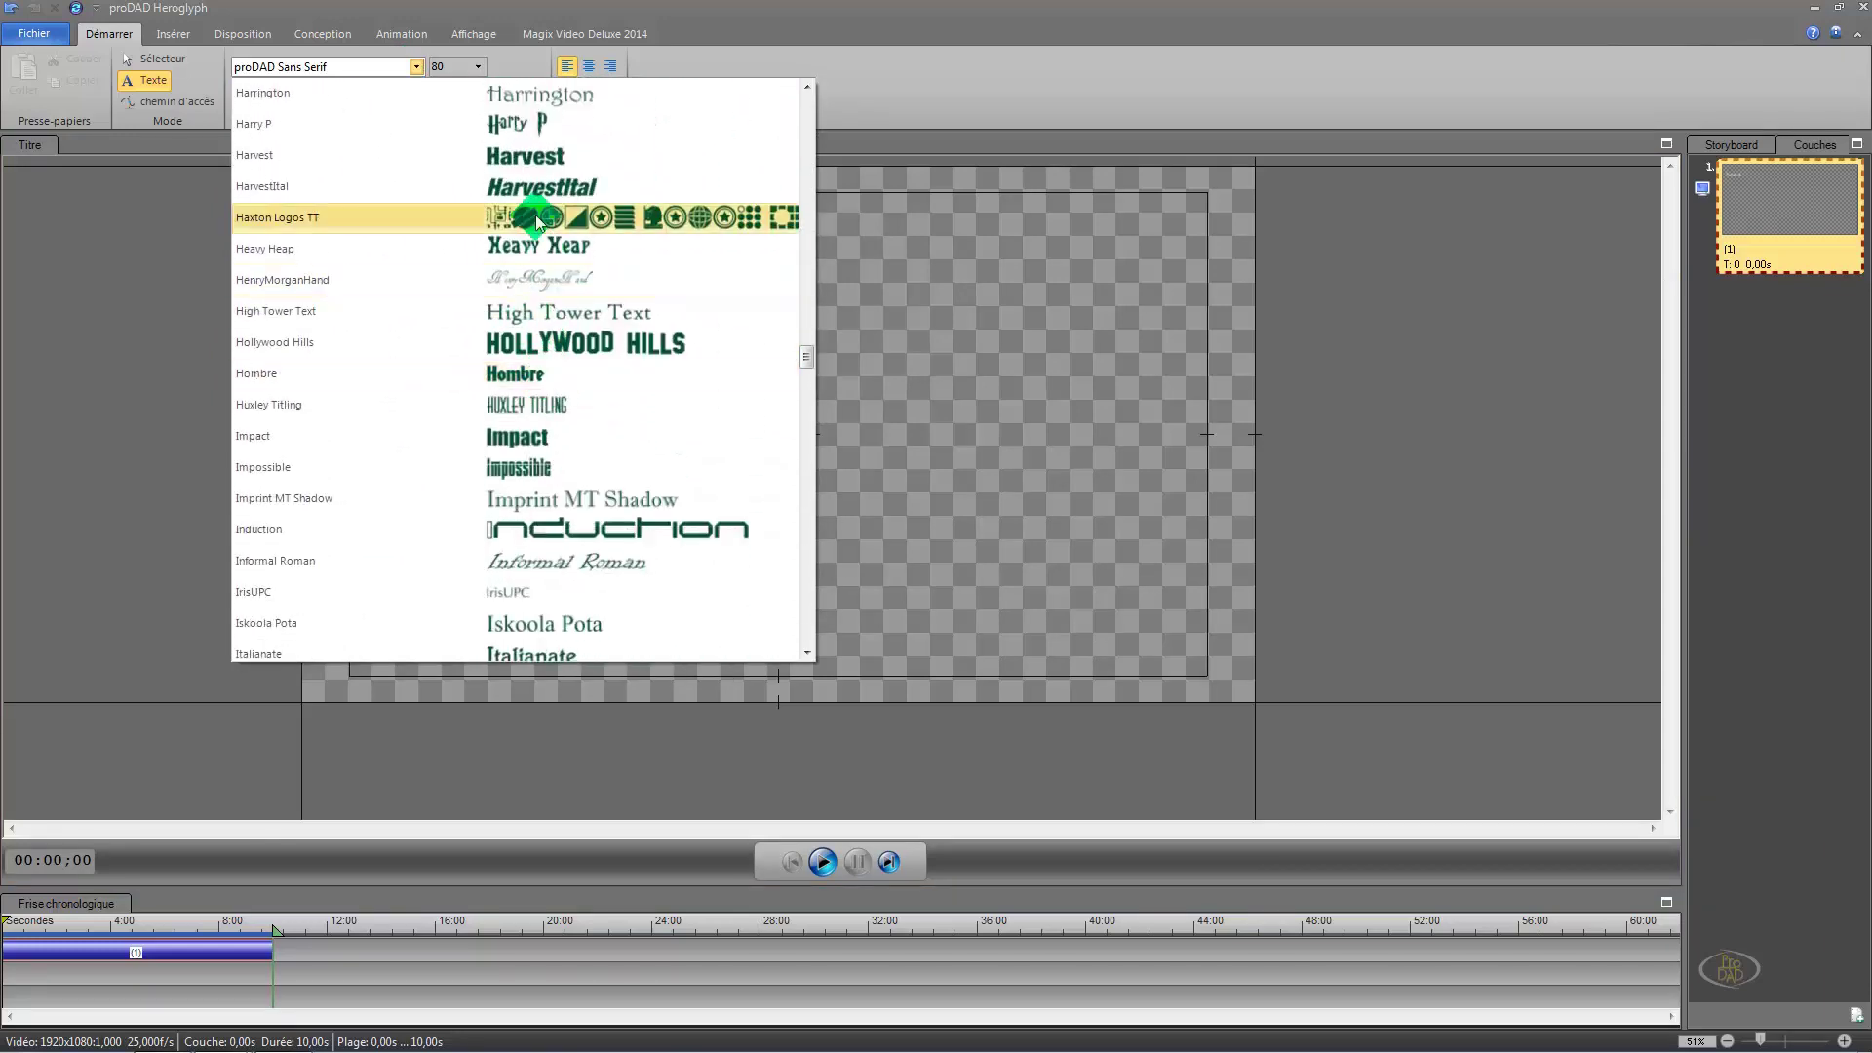
scroll(536, 215, "up", 1)
left_click(532, 225)
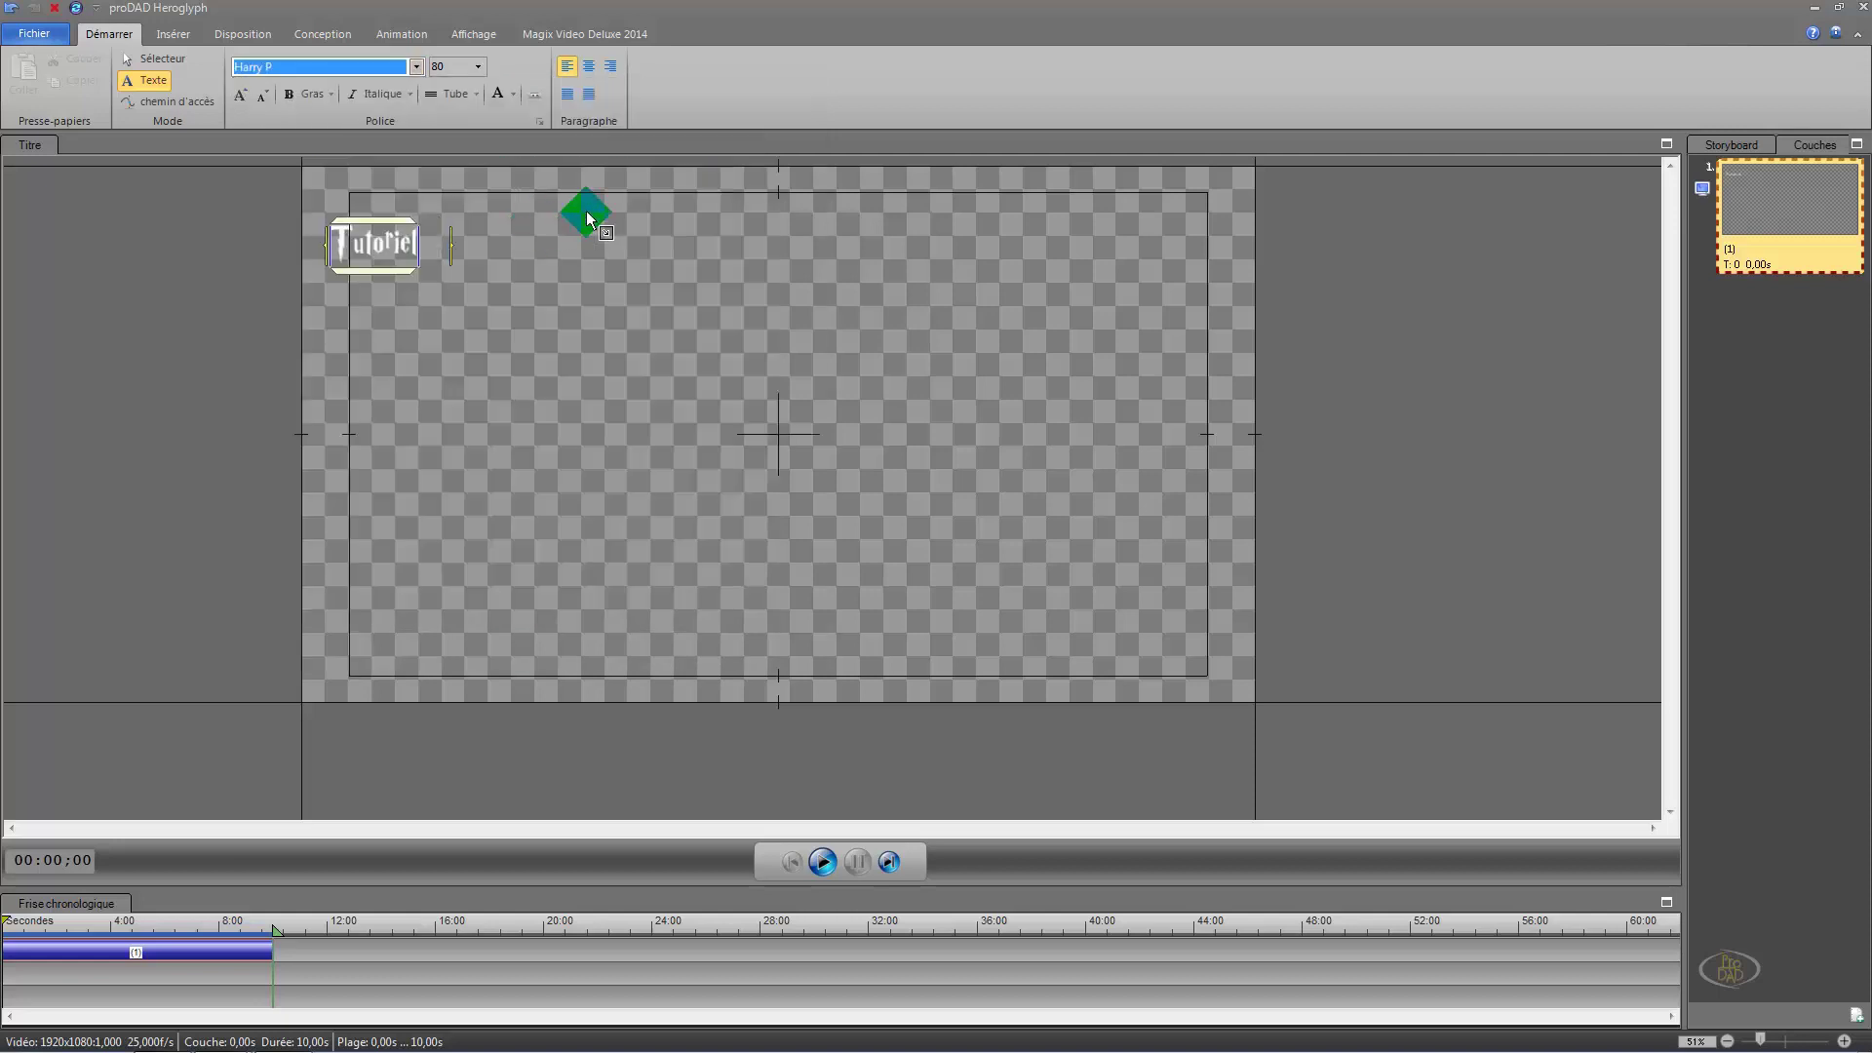
Step: Enlarge the "Tutoriel" text to size 400 and centre it horizontally and vertically in the frame
left_click(477, 66)
left_click(447, 310)
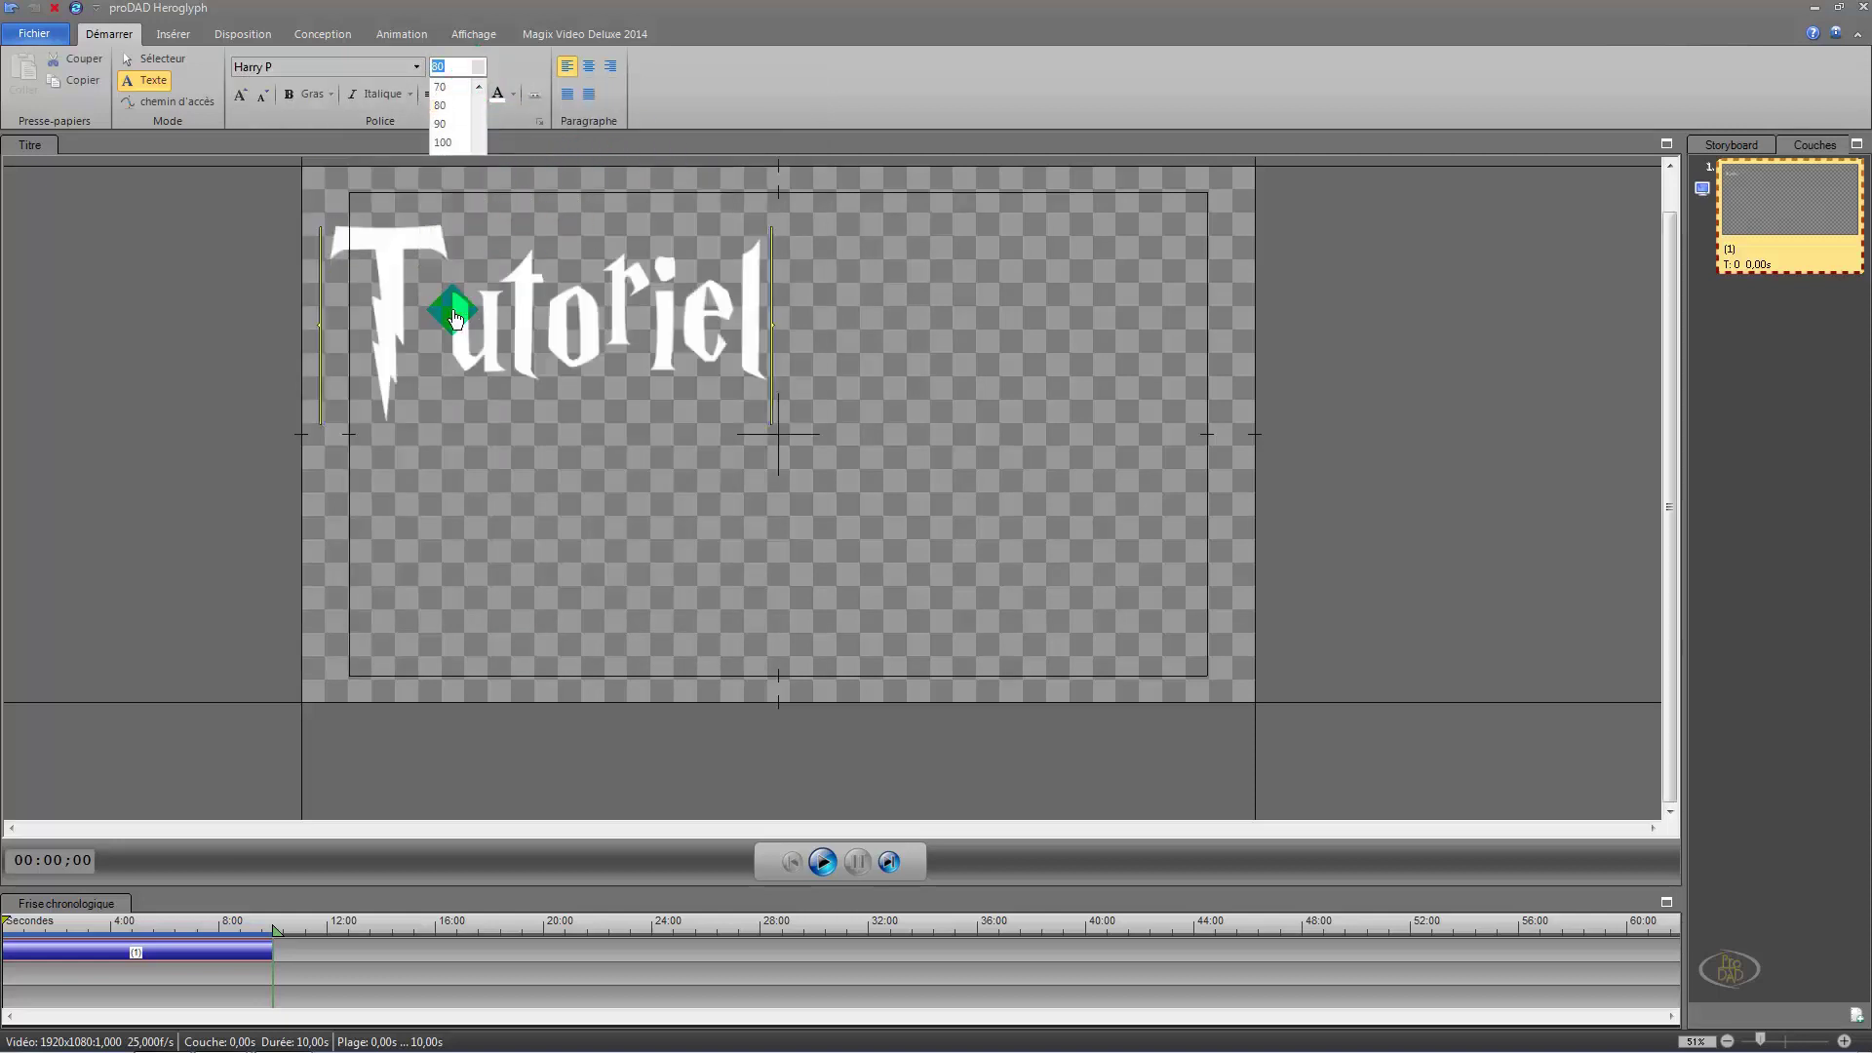
left_click(270, 34)
left_click(61, 70)
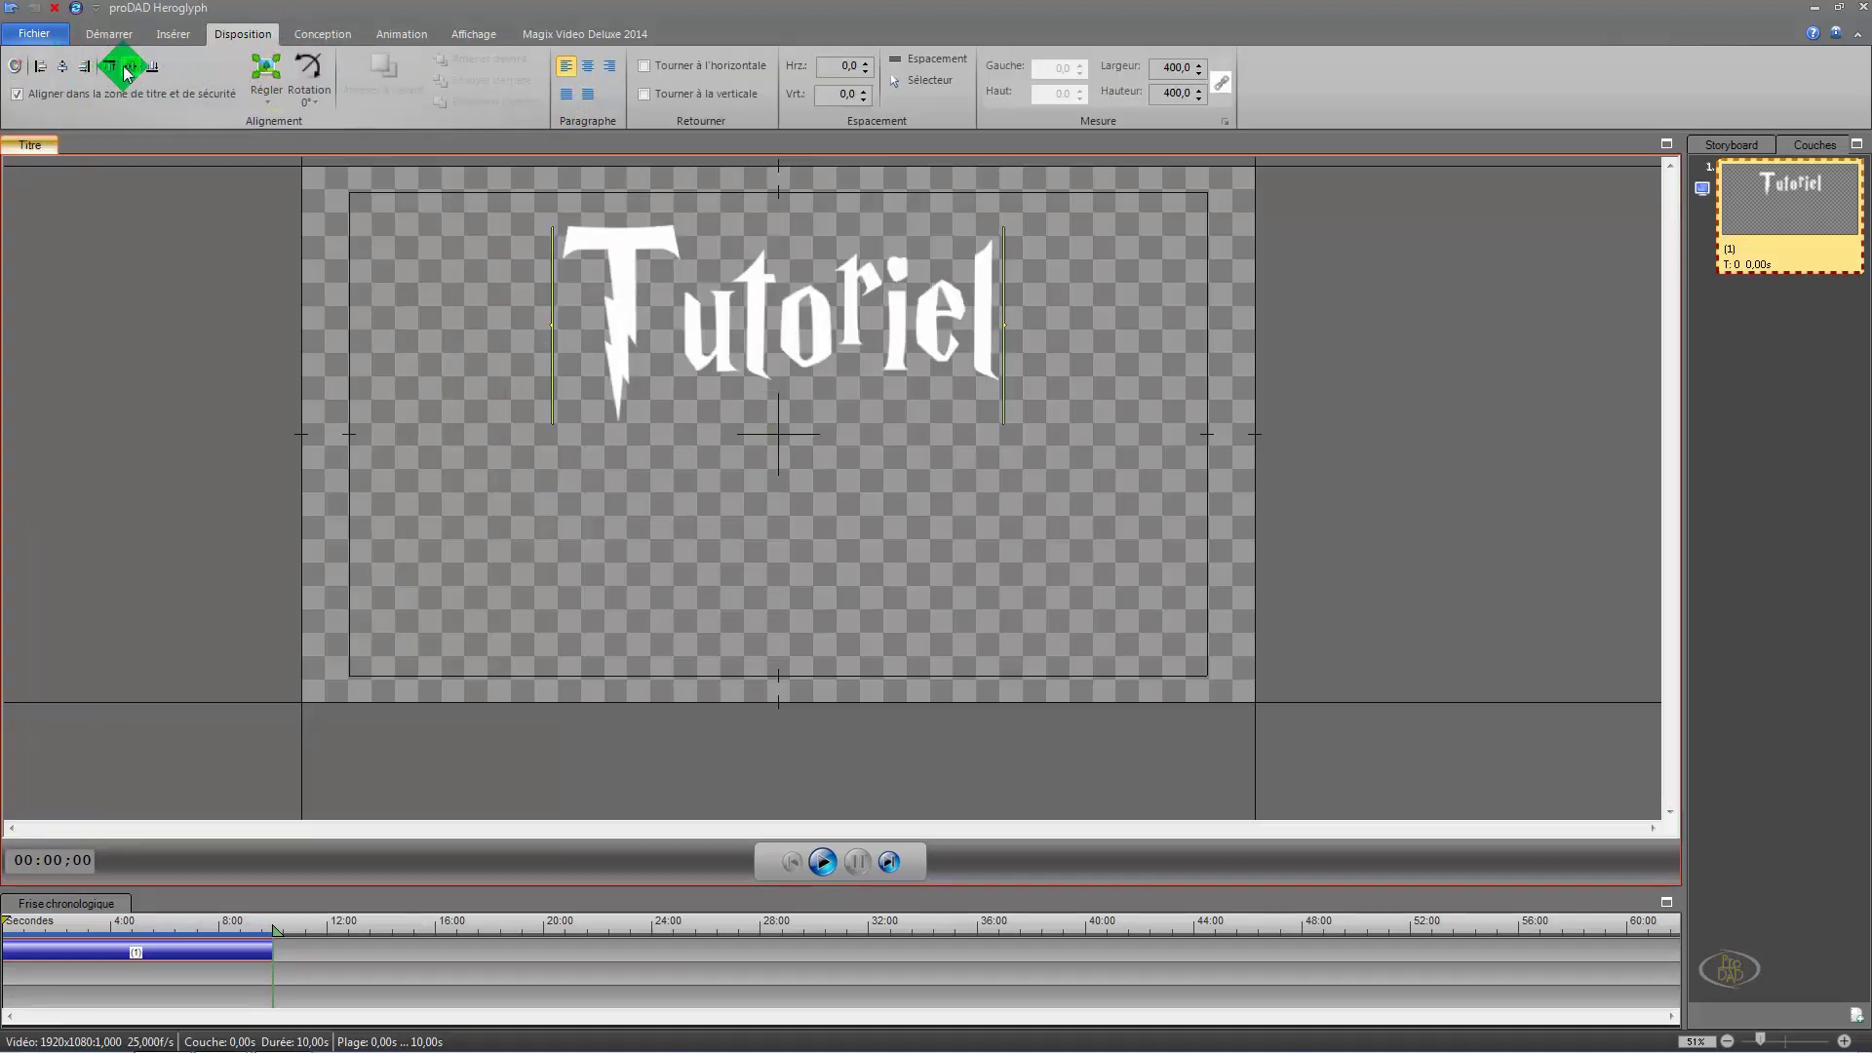
left_click(131, 66)
Step: Open the advanced texture options for the text's surface and set the fill type to Image / Animation
left_click(319, 35)
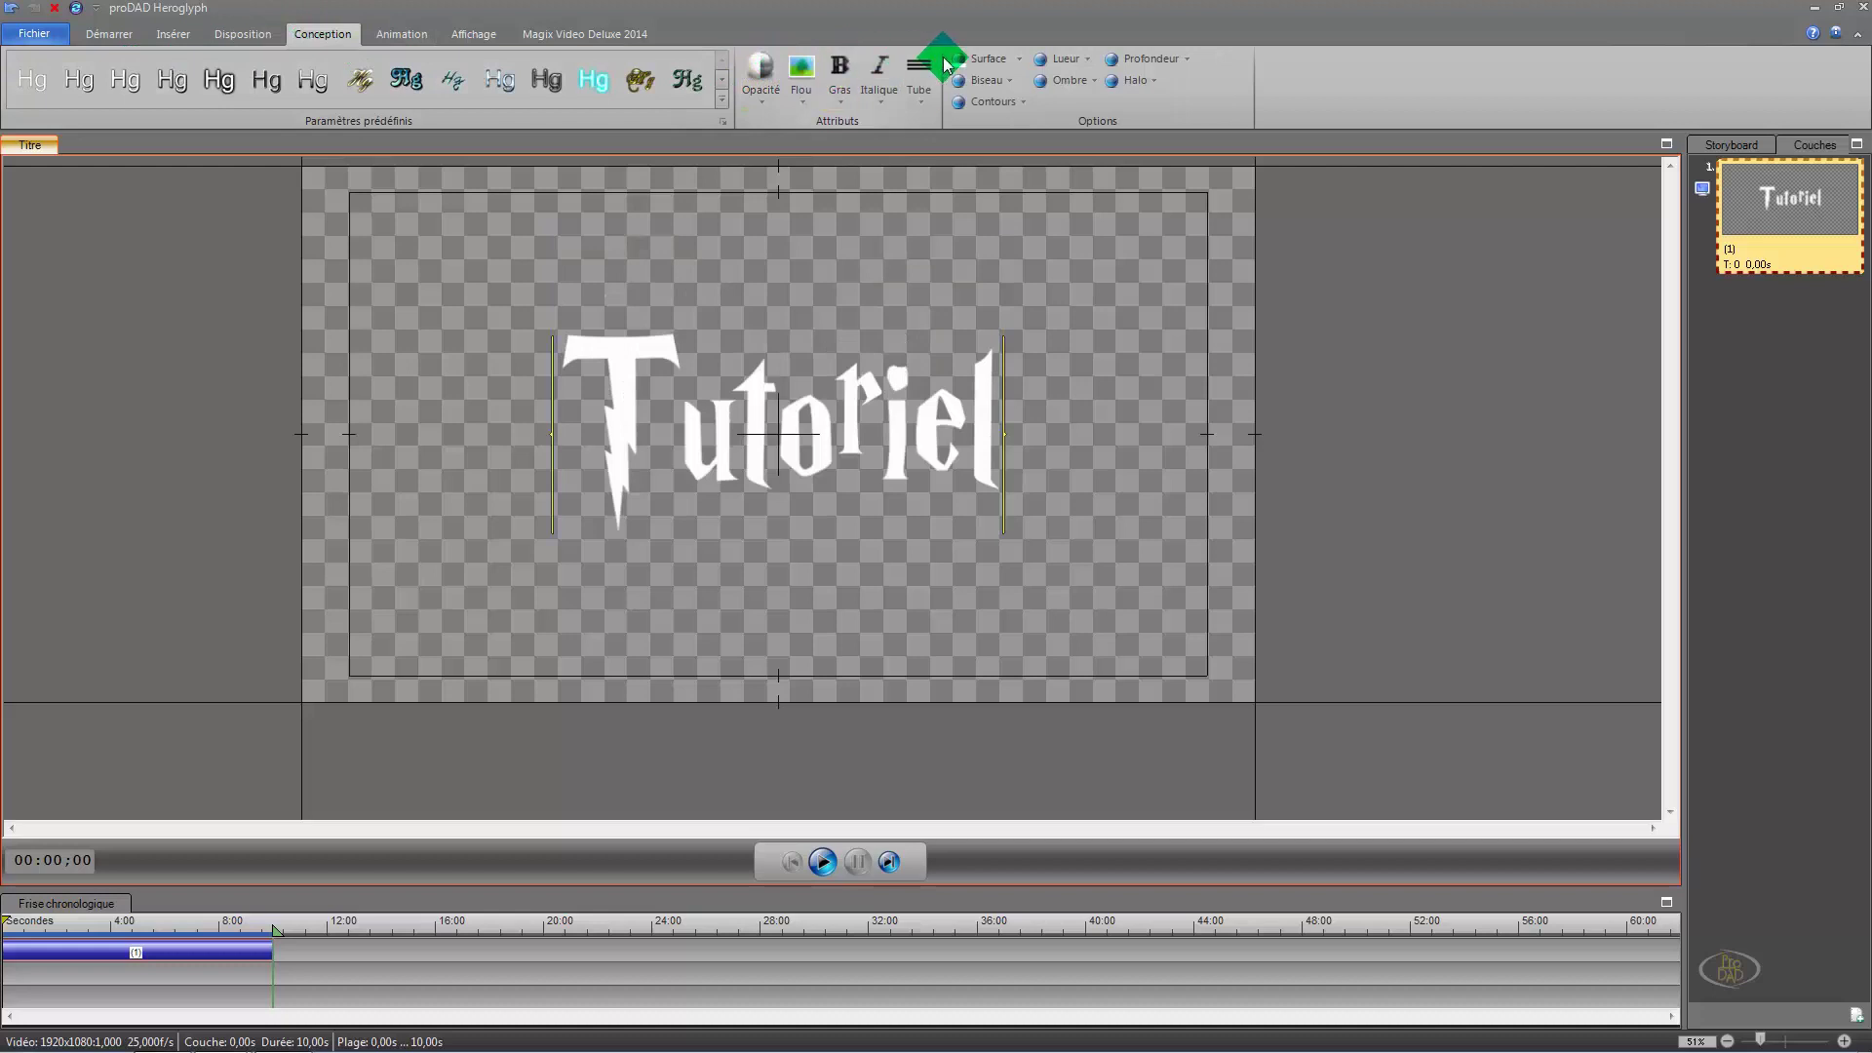
left_click(978, 58)
mouse_move(1080, 282)
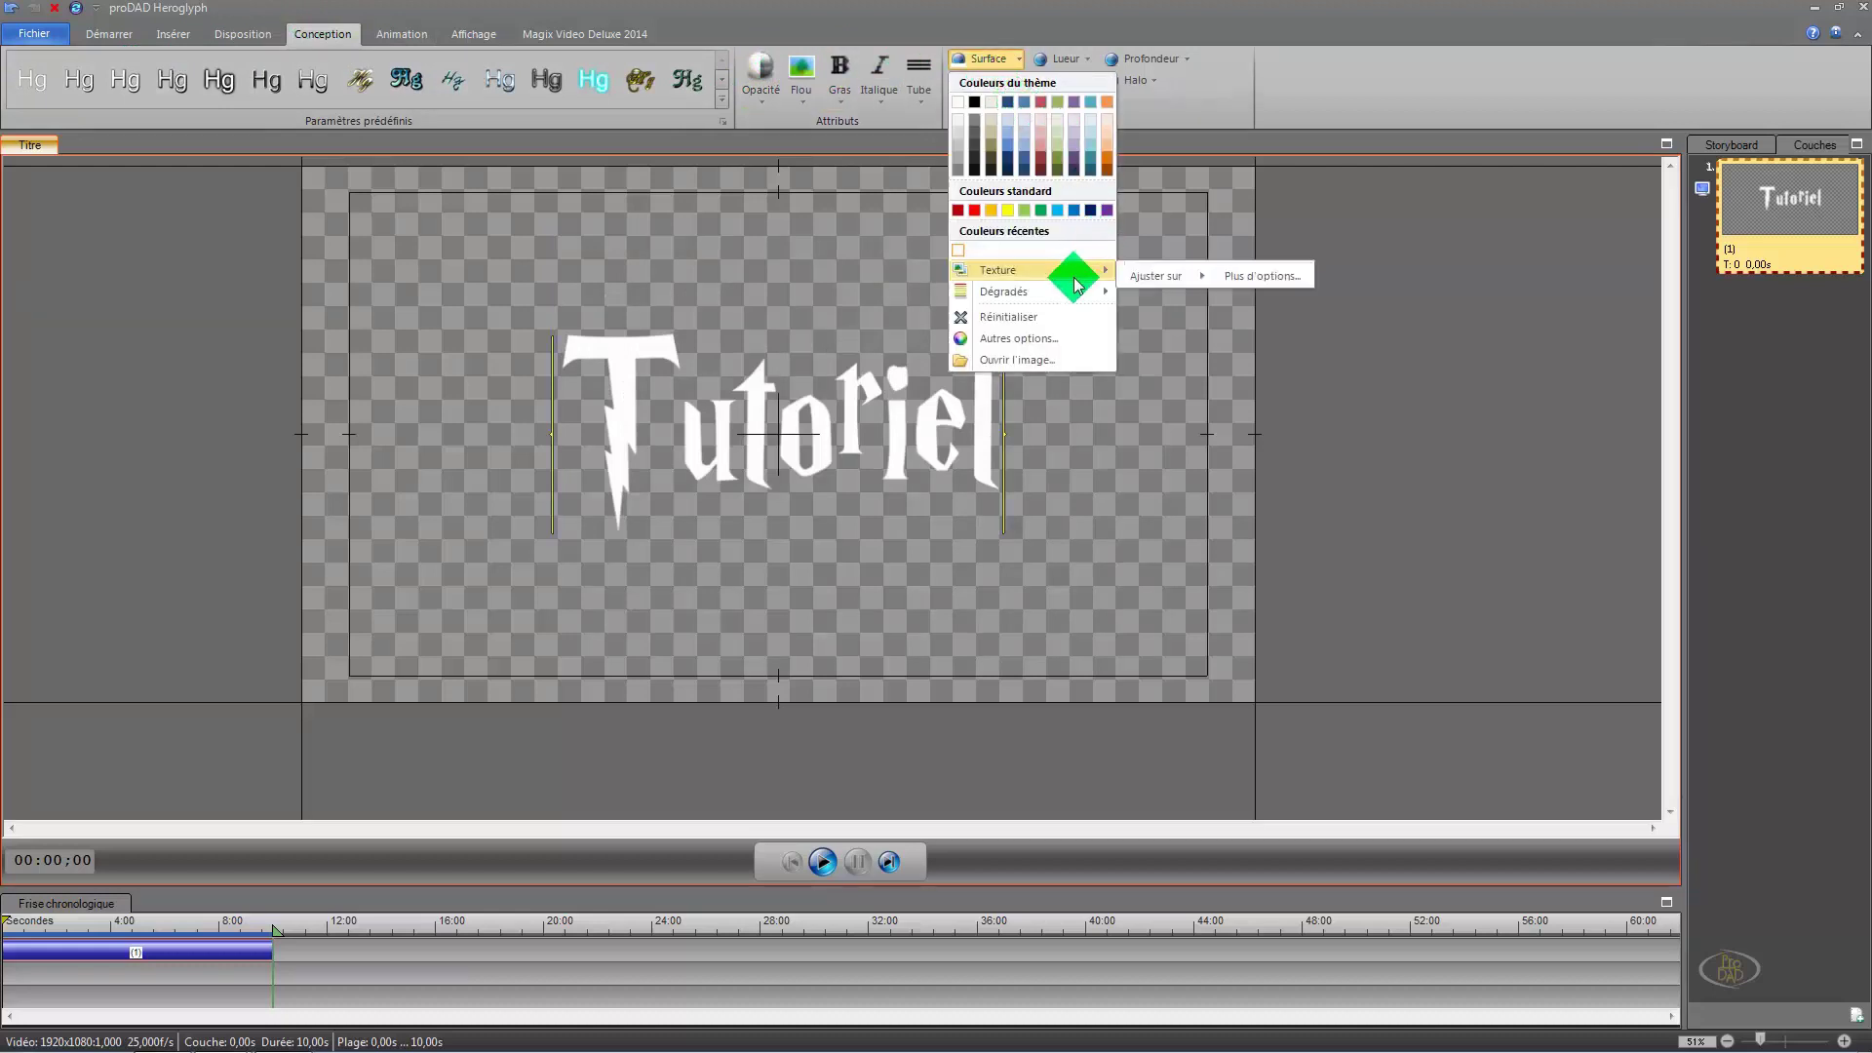
left_click(1243, 280)
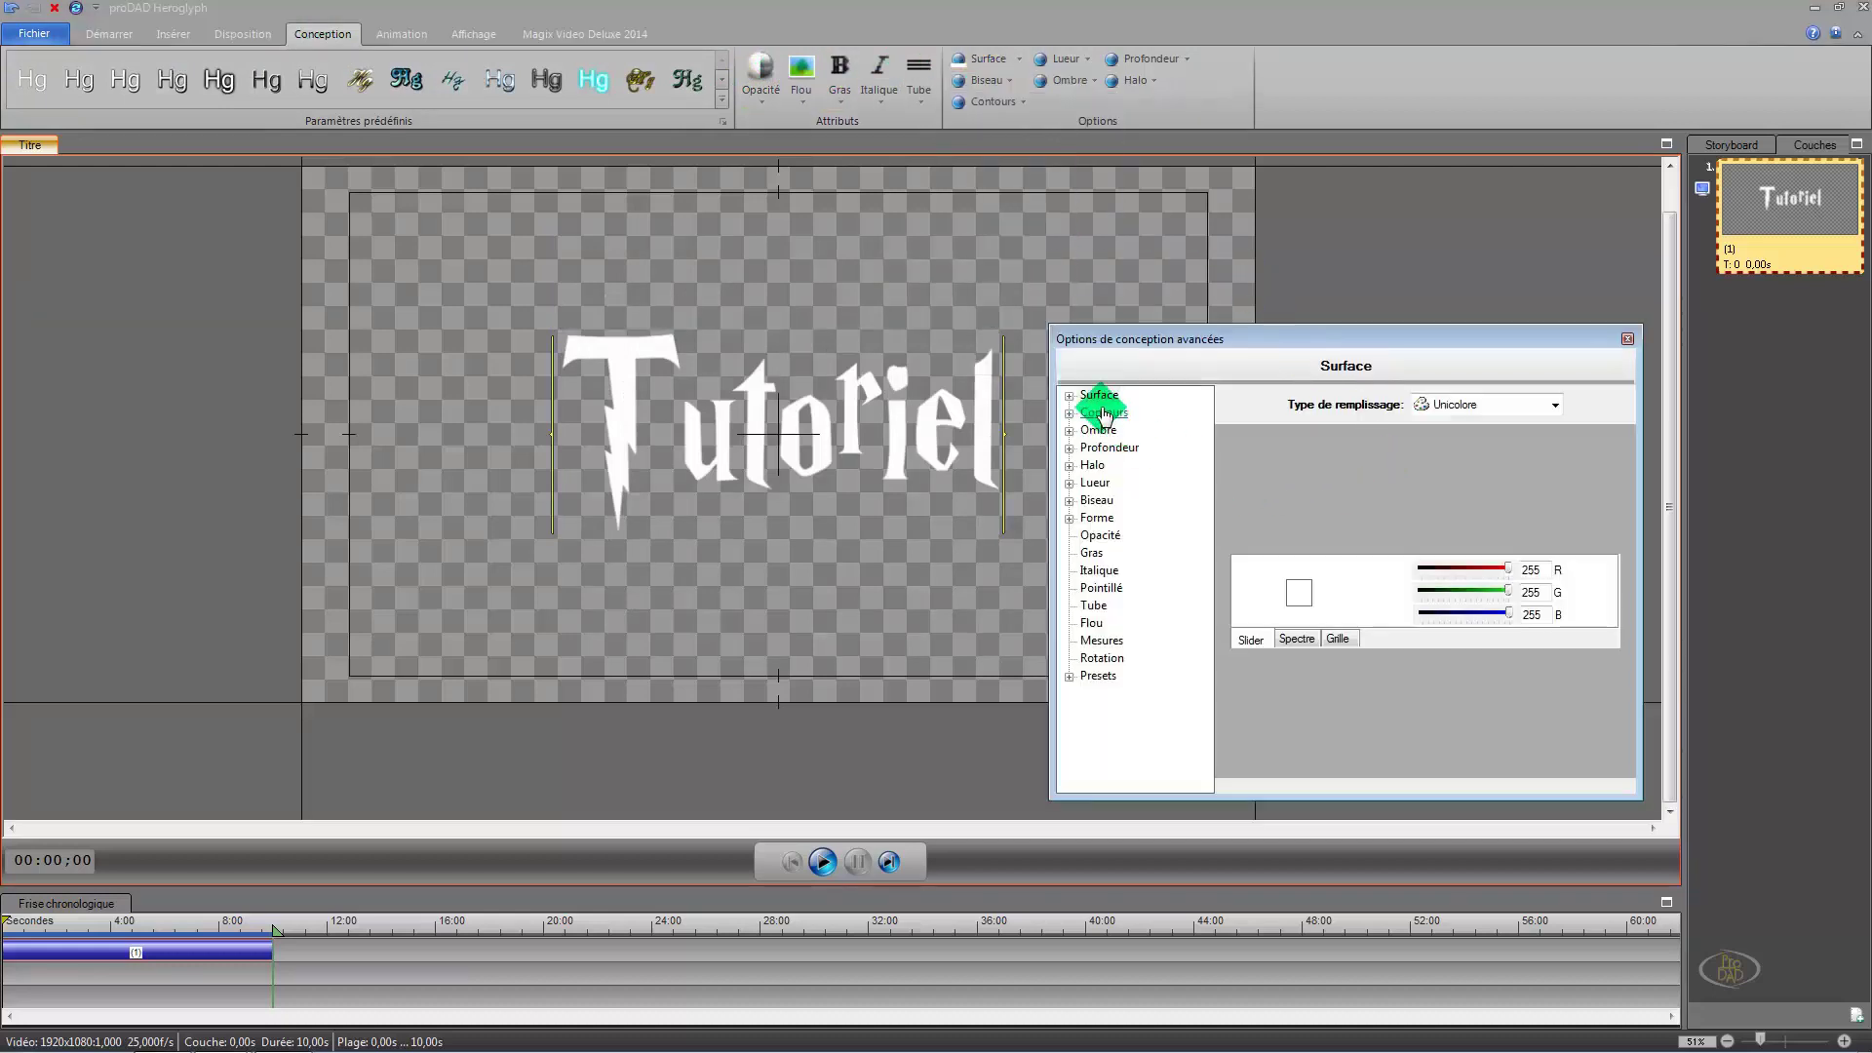
left_click(1554, 405)
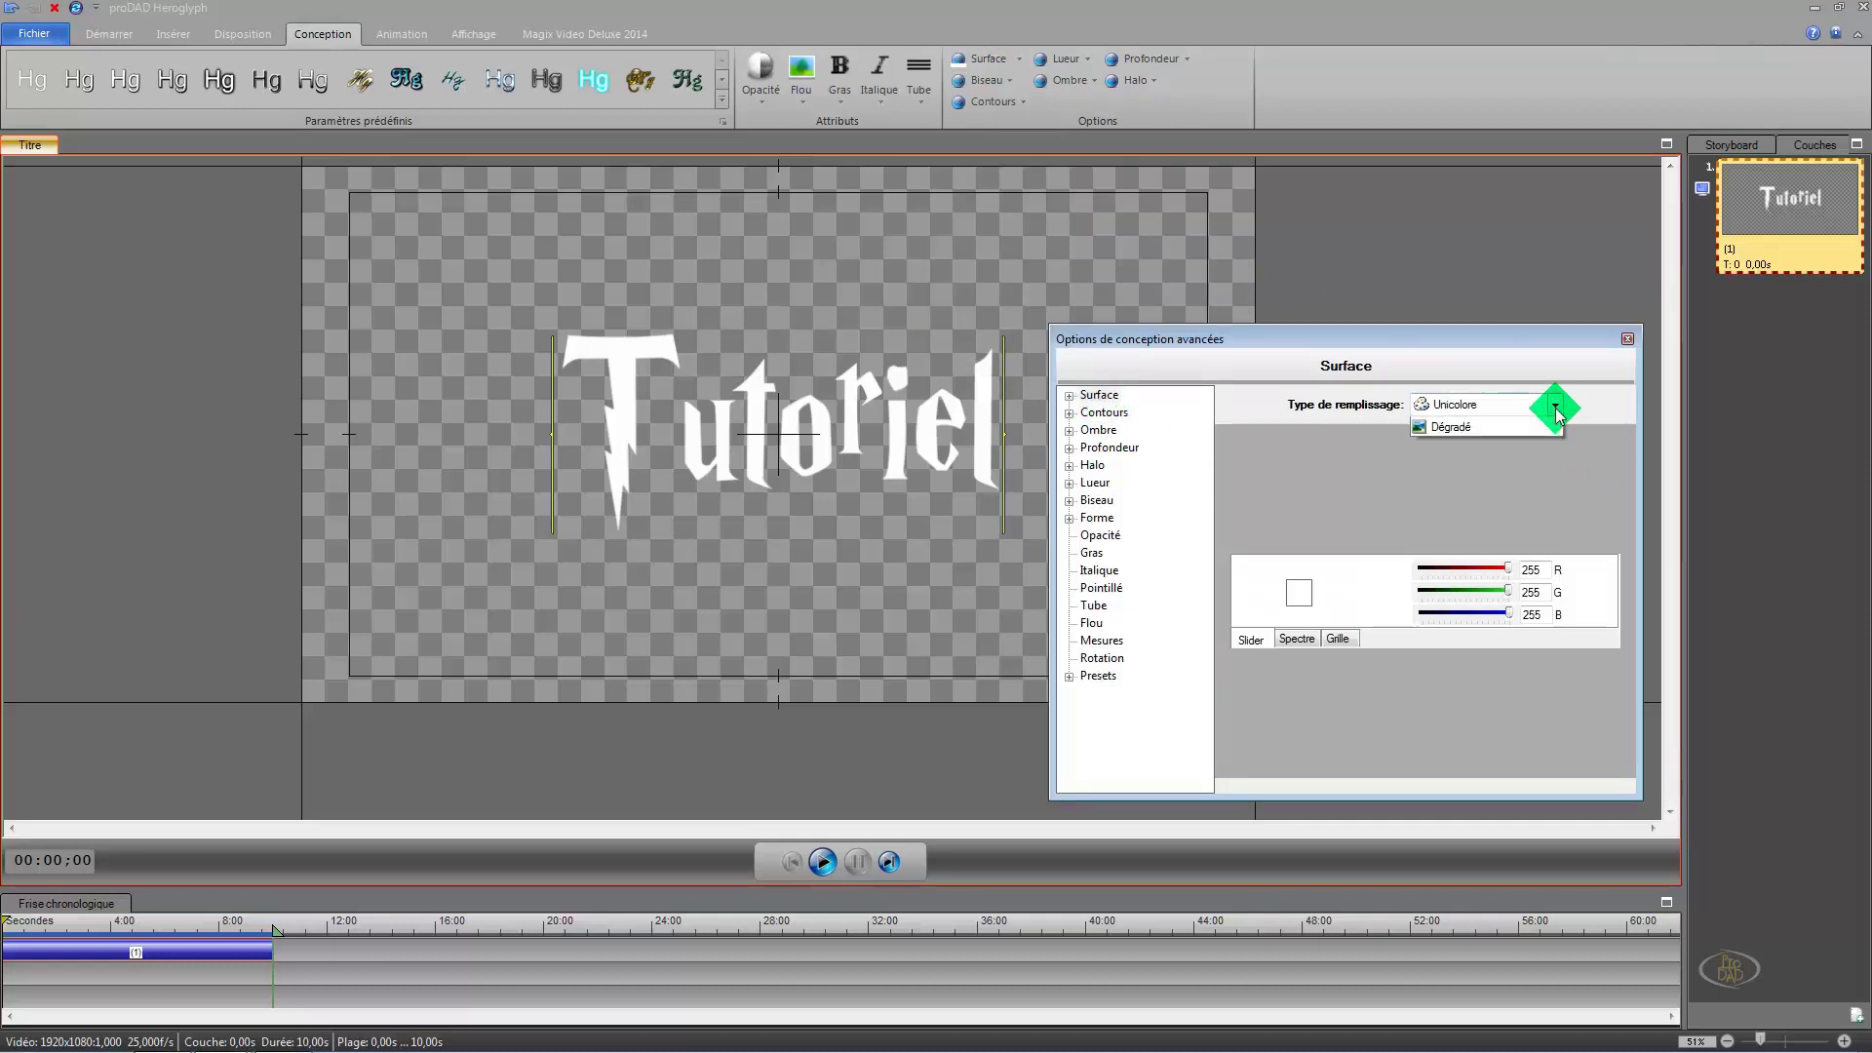
left_click(1530, 464)
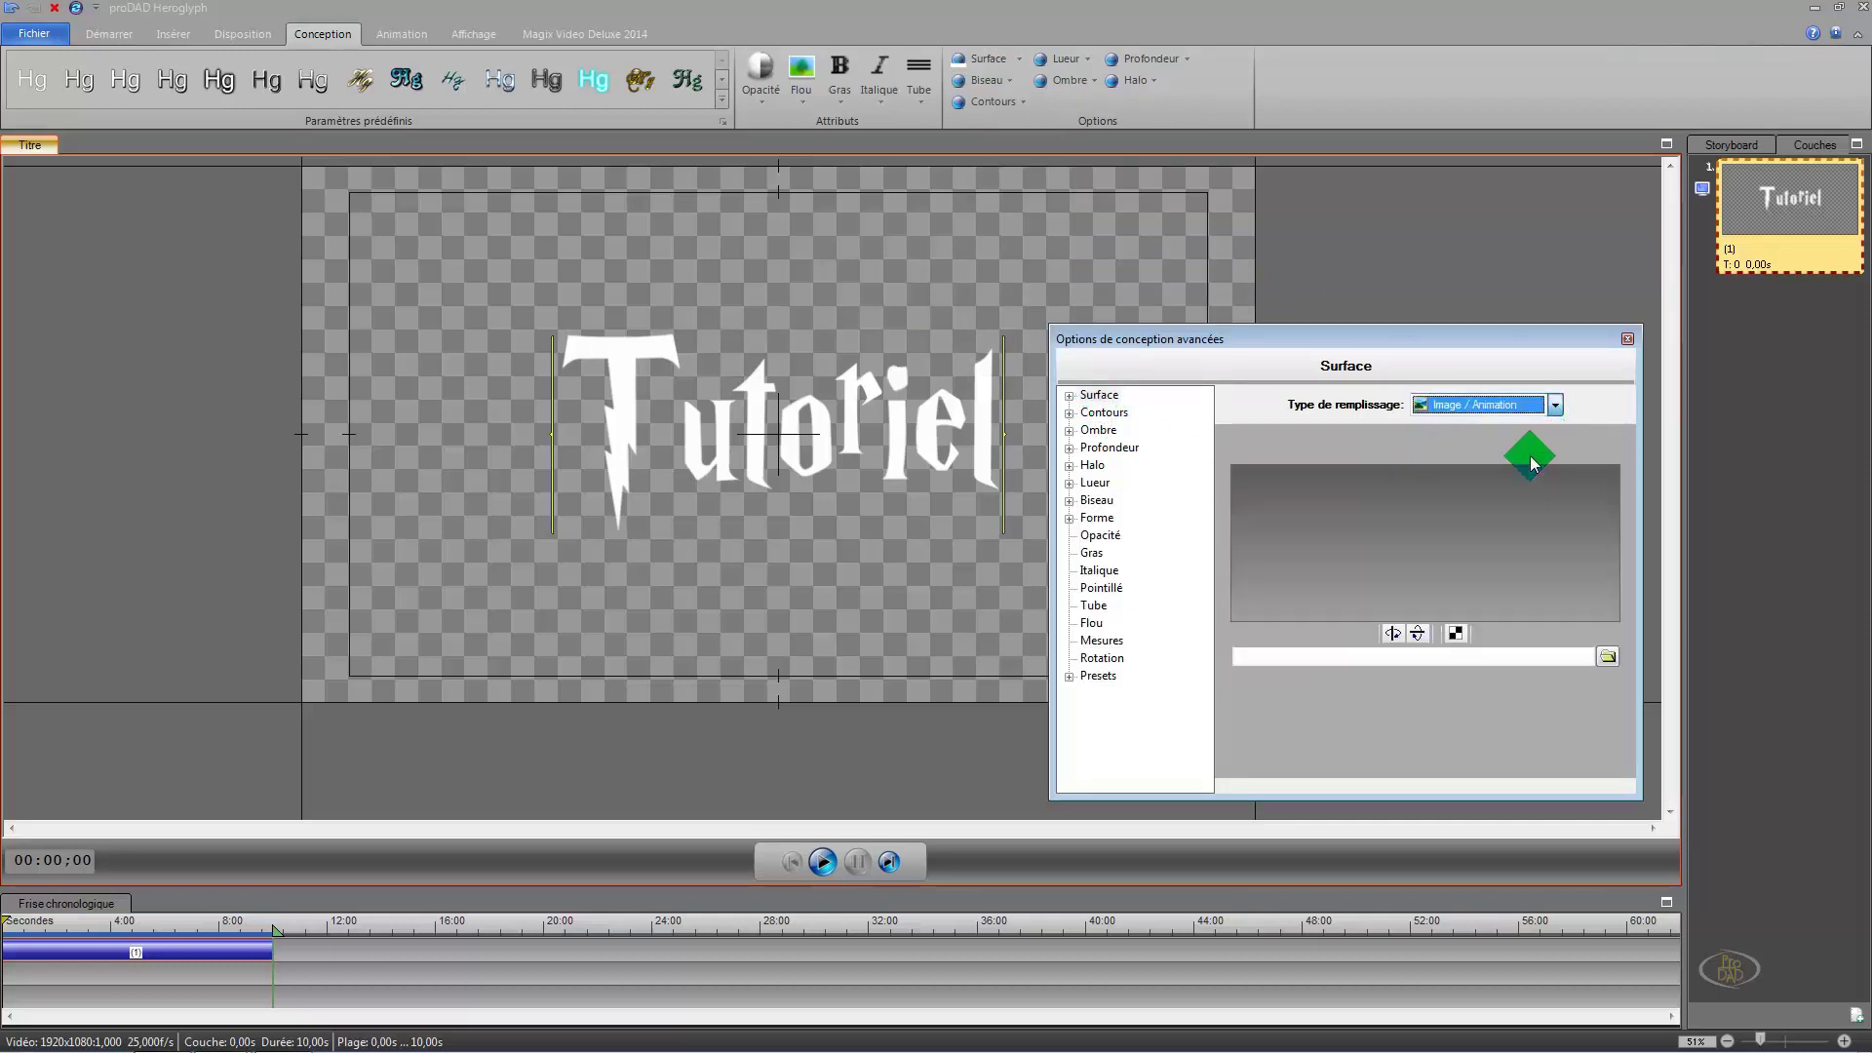
Step: Try to load the PACK HARRY POTTER desktop folder as the image fill of the text's surface
left_click(1608, 657)
left_click(1532, 574)
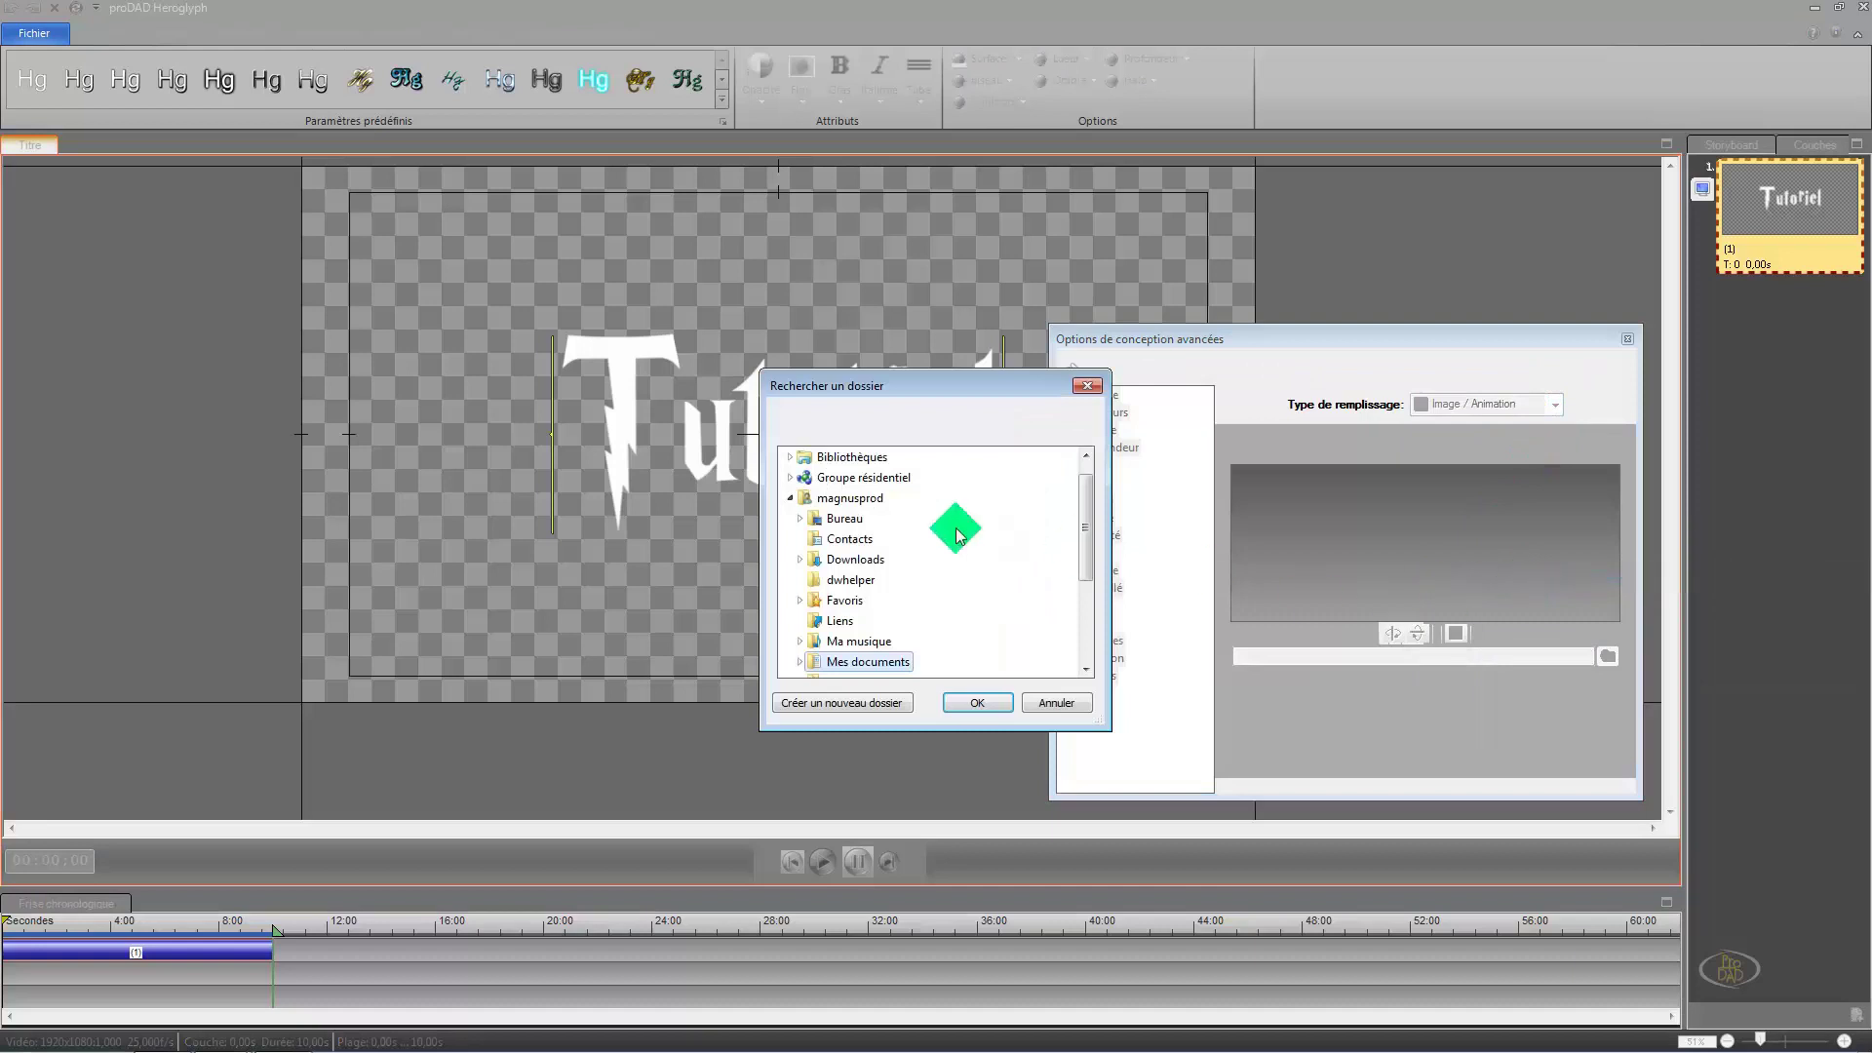
left_click(800, 519)
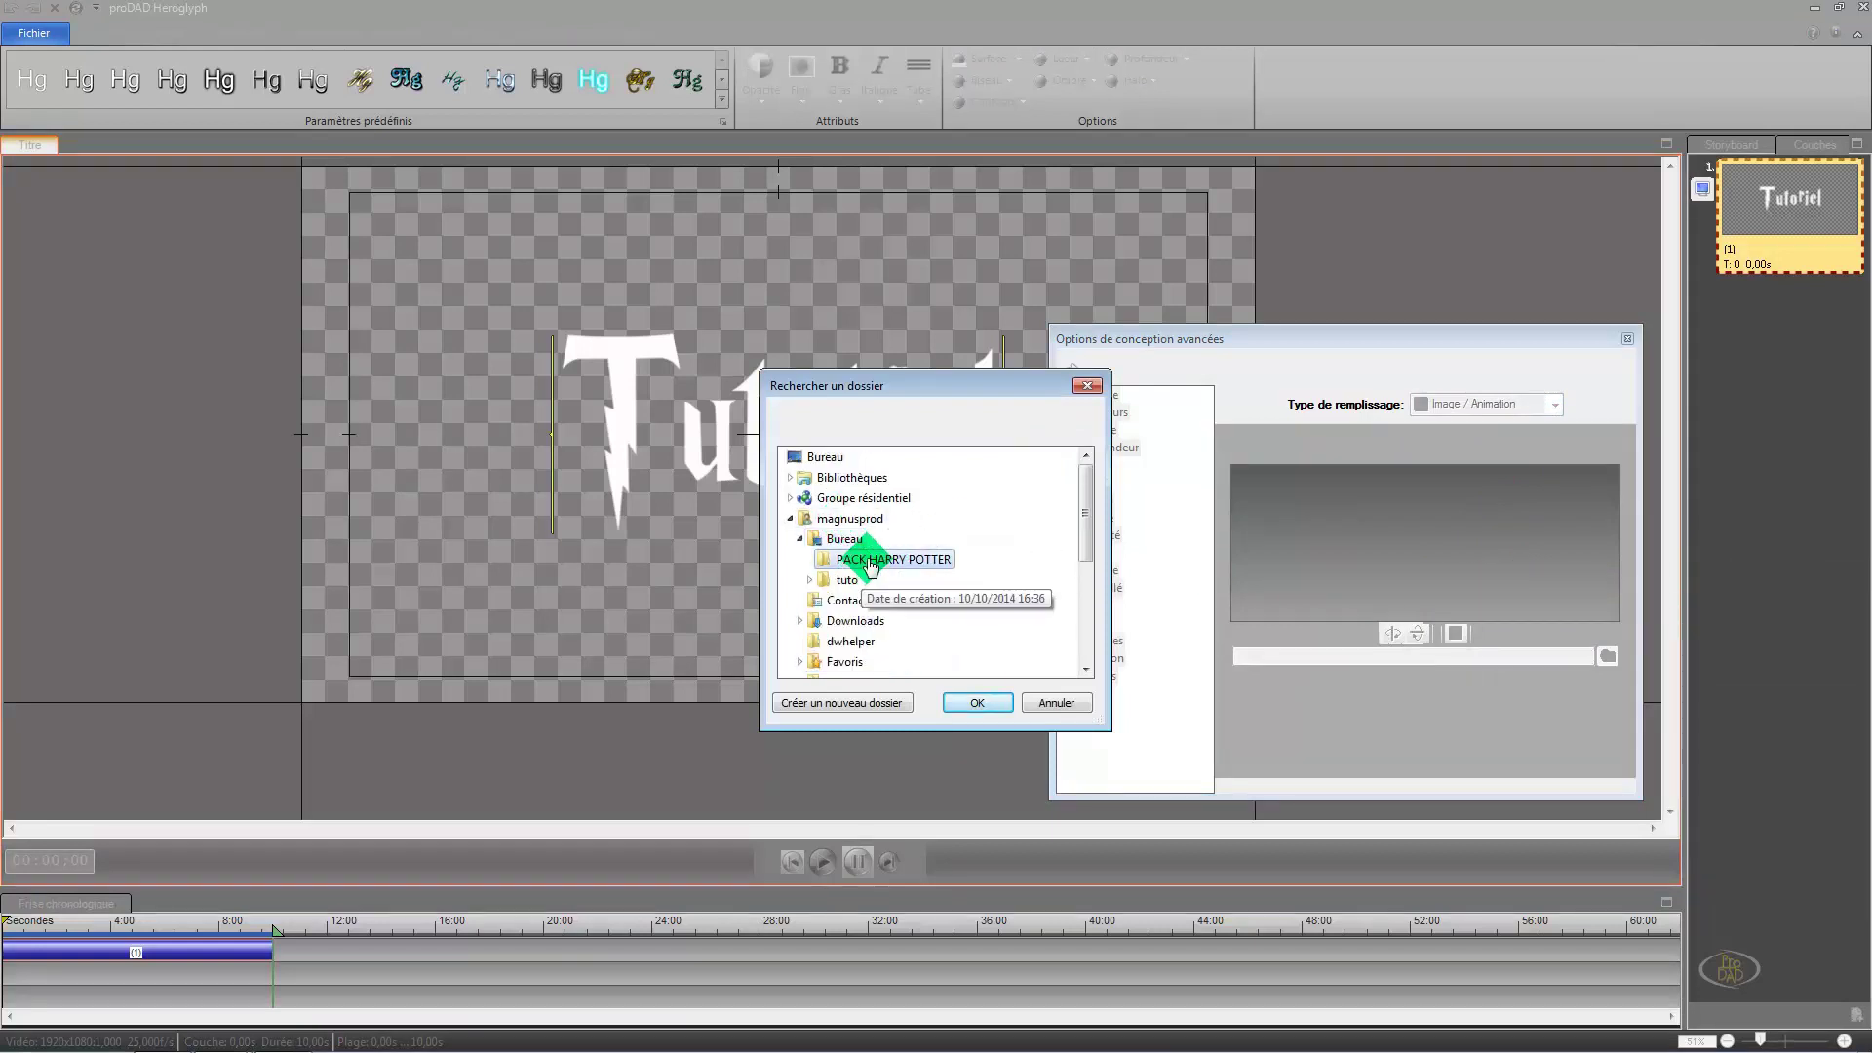
left_click(870, 564)
left_click(979, 704)
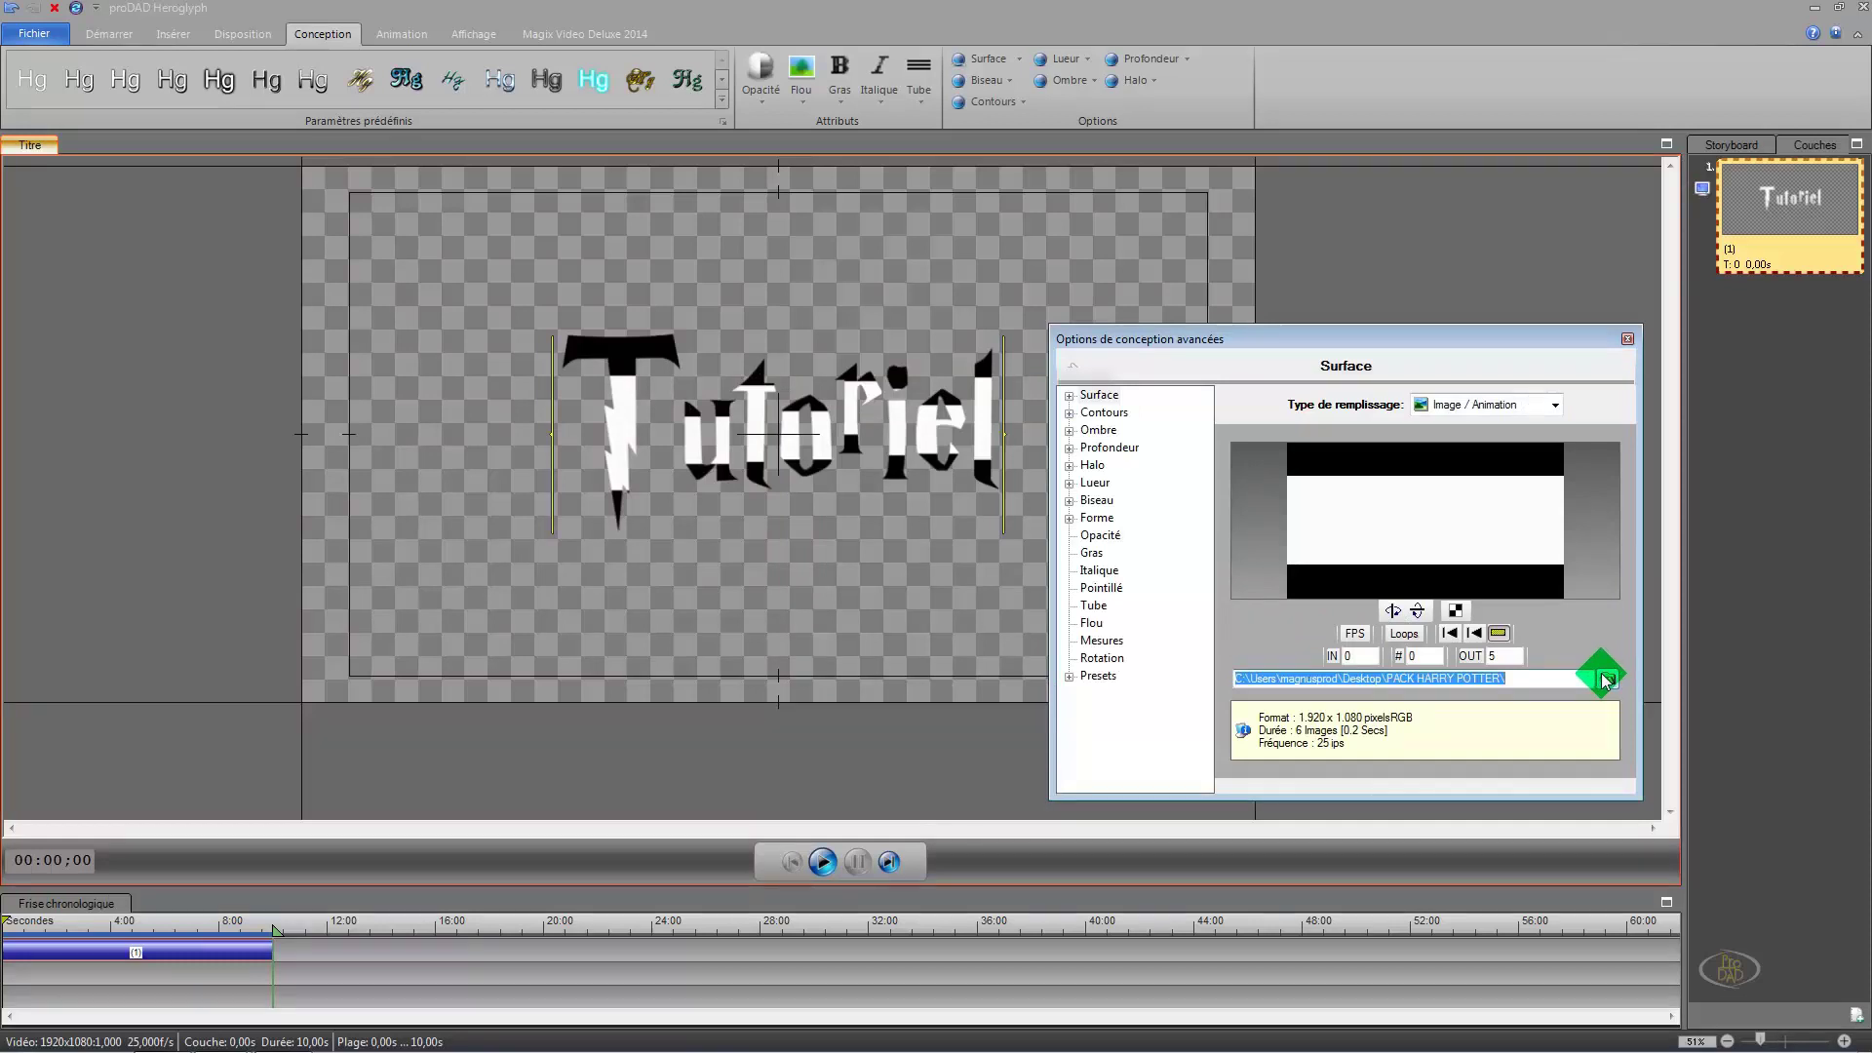
left_click(1451, 634)
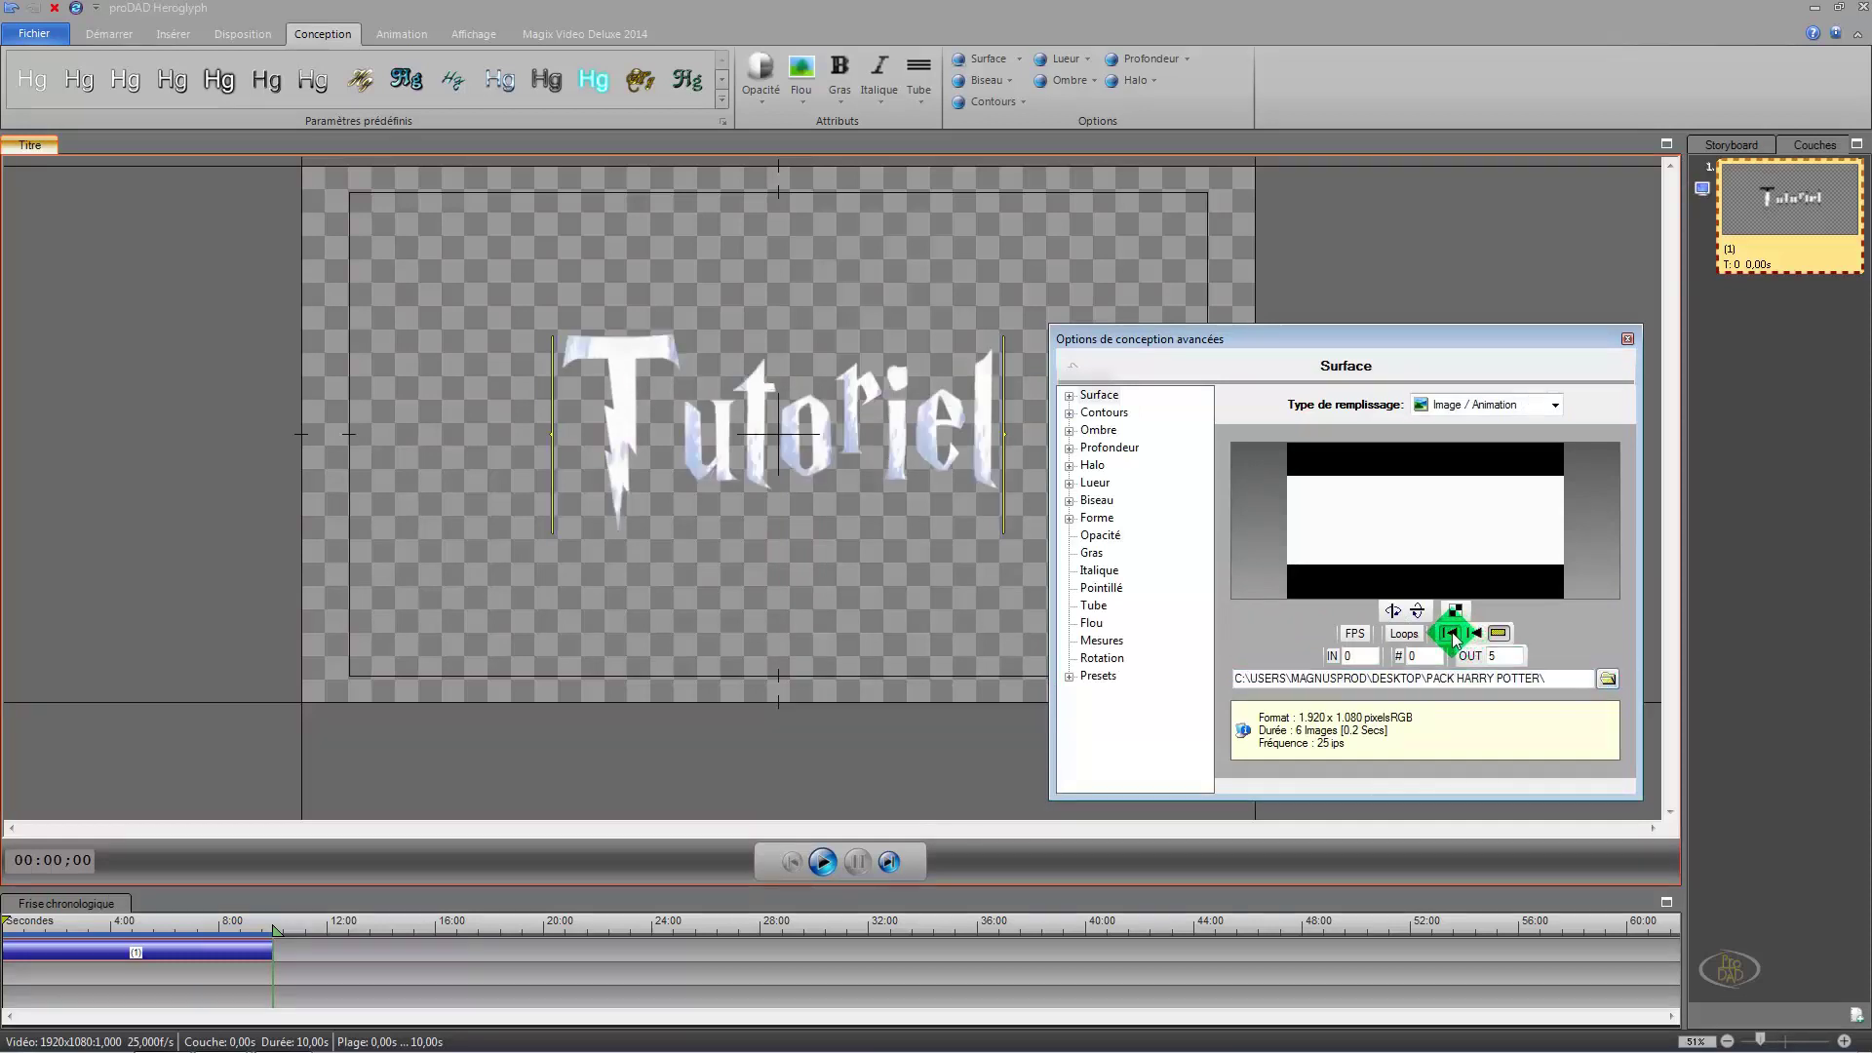
Step: Fill the text's surface with MetalBare0074_1_L.jpg from the HARRY POTTER pictures folder, then close the advanced design options
left_click(1611, 683)
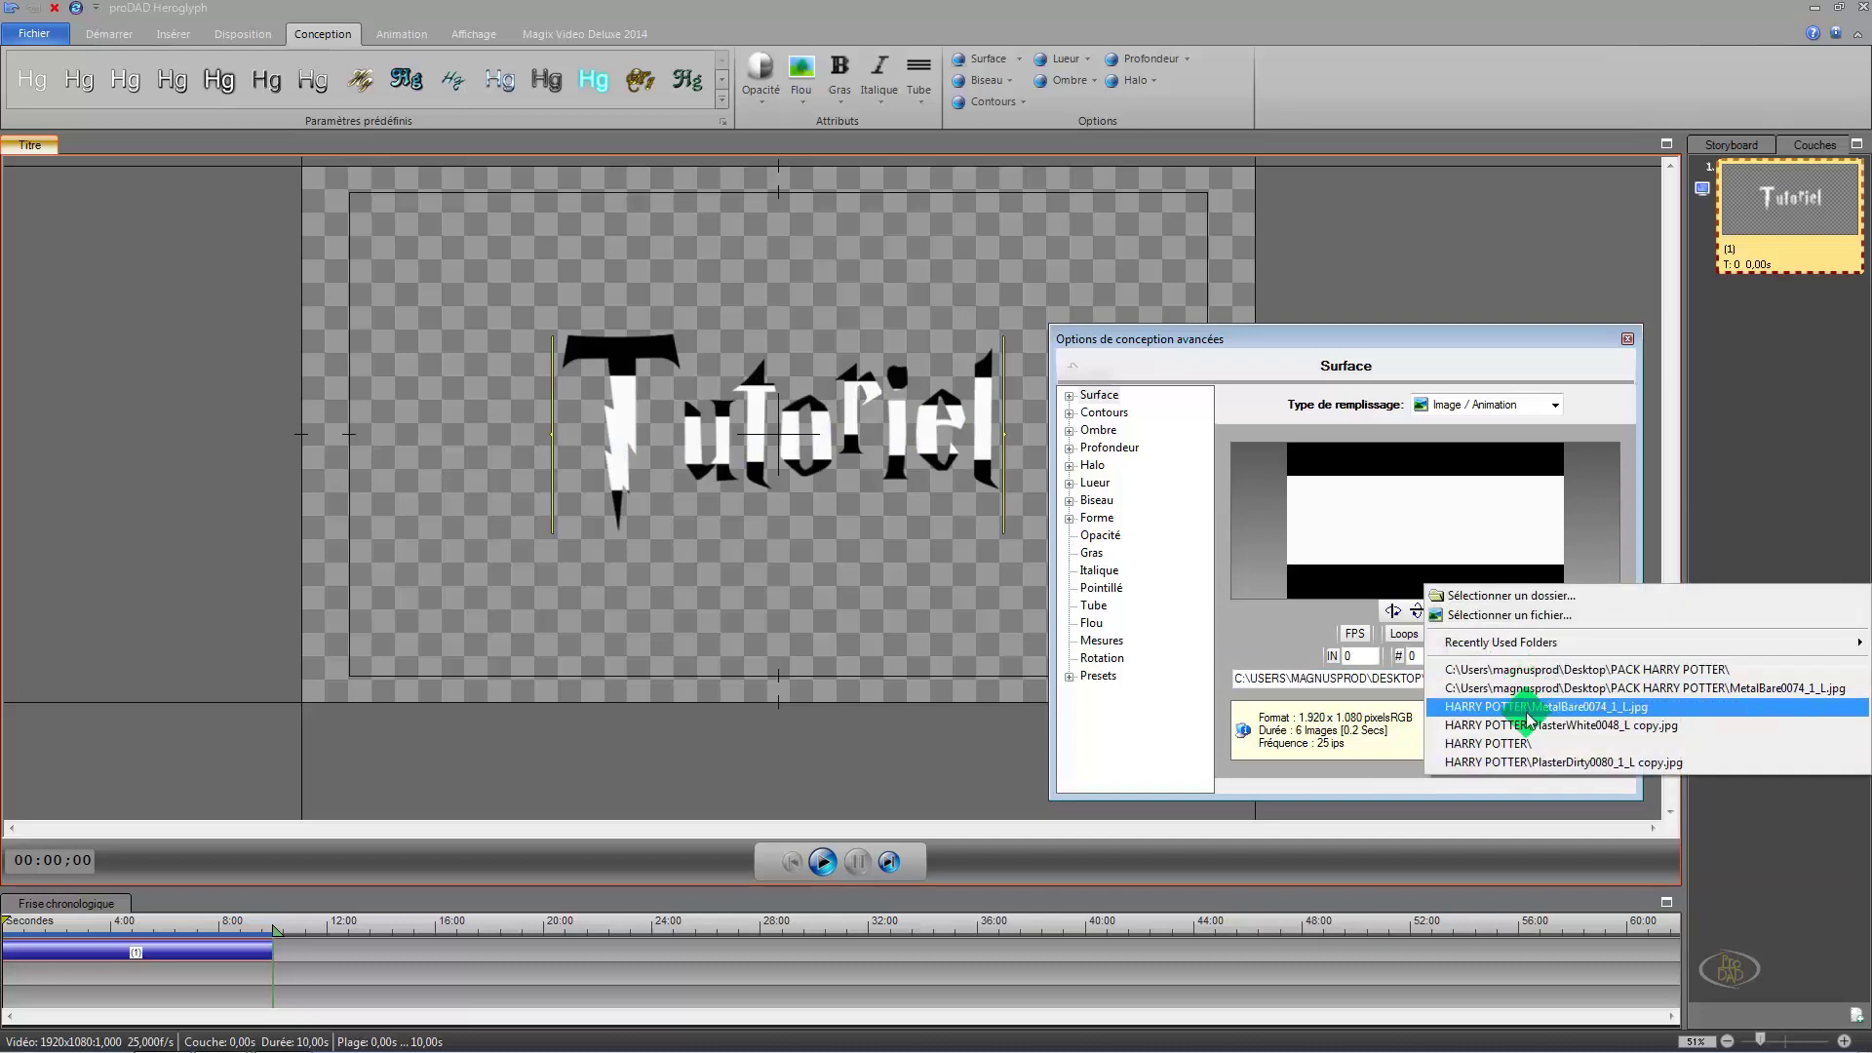
left_click(1529, 718)
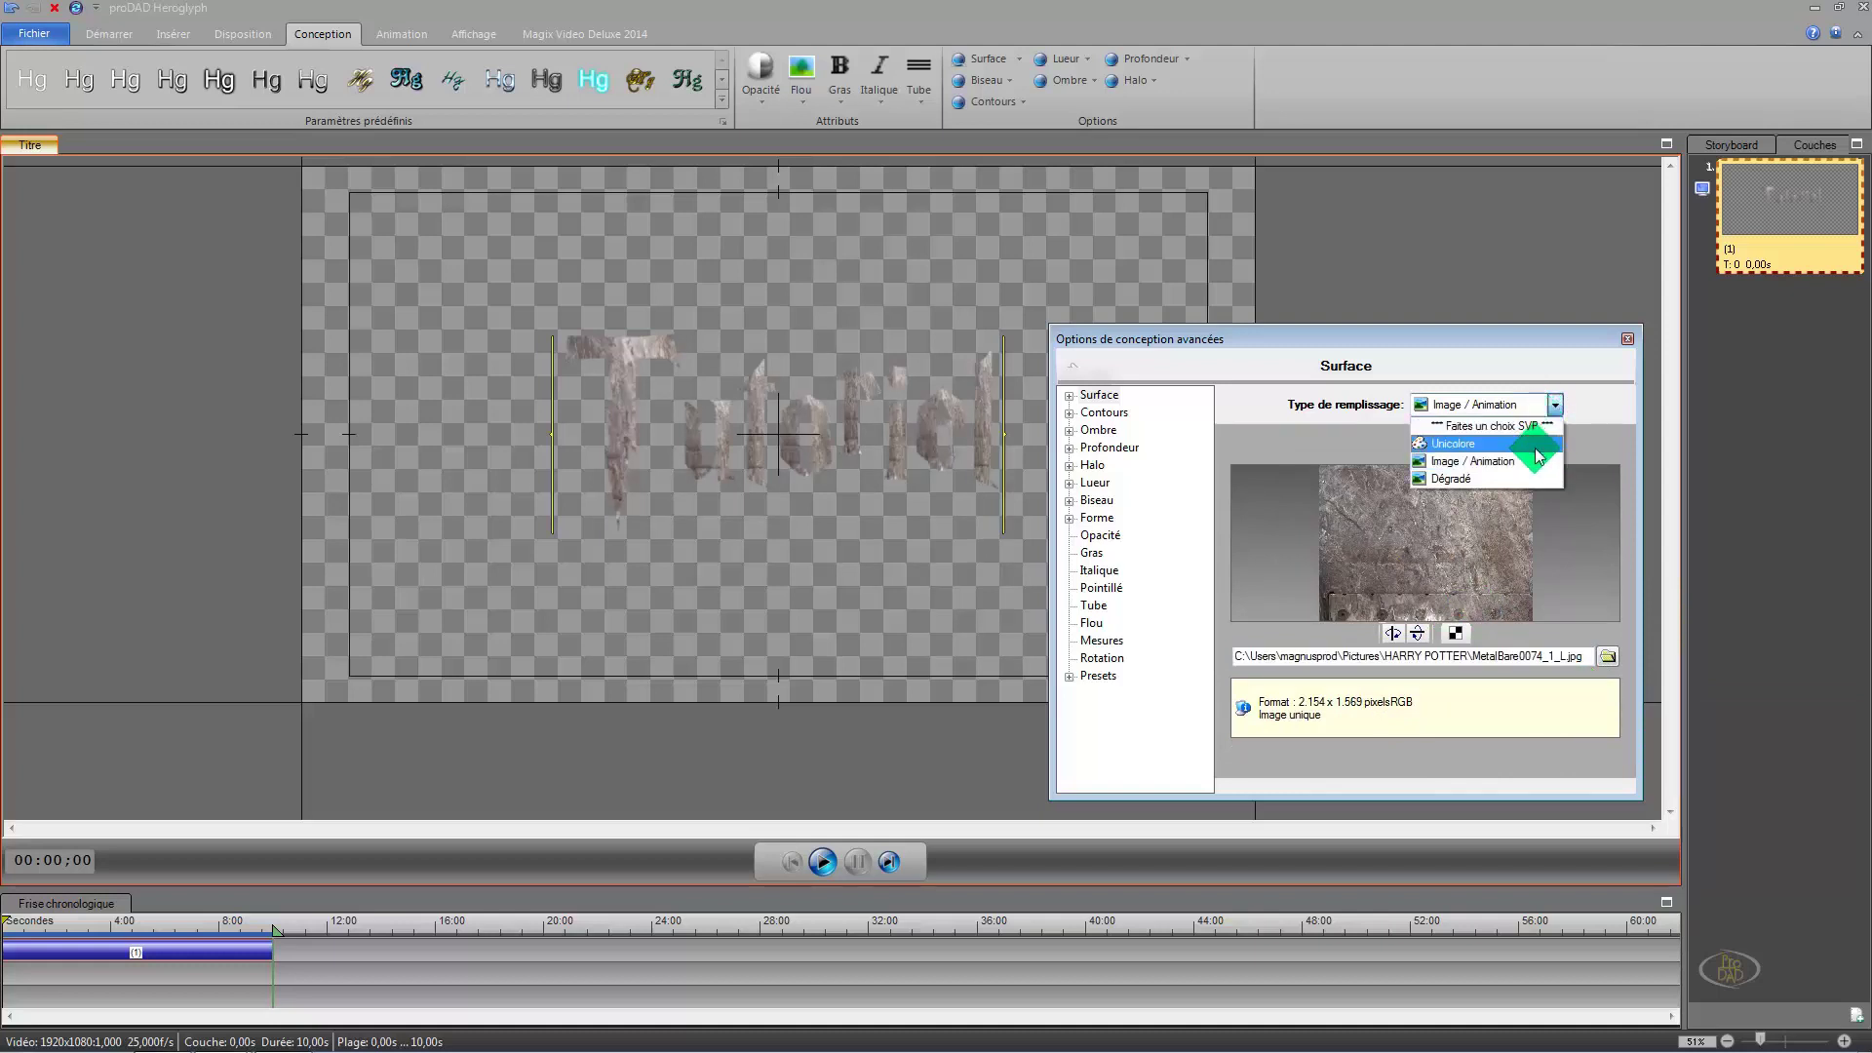
left_click(1529, 475)
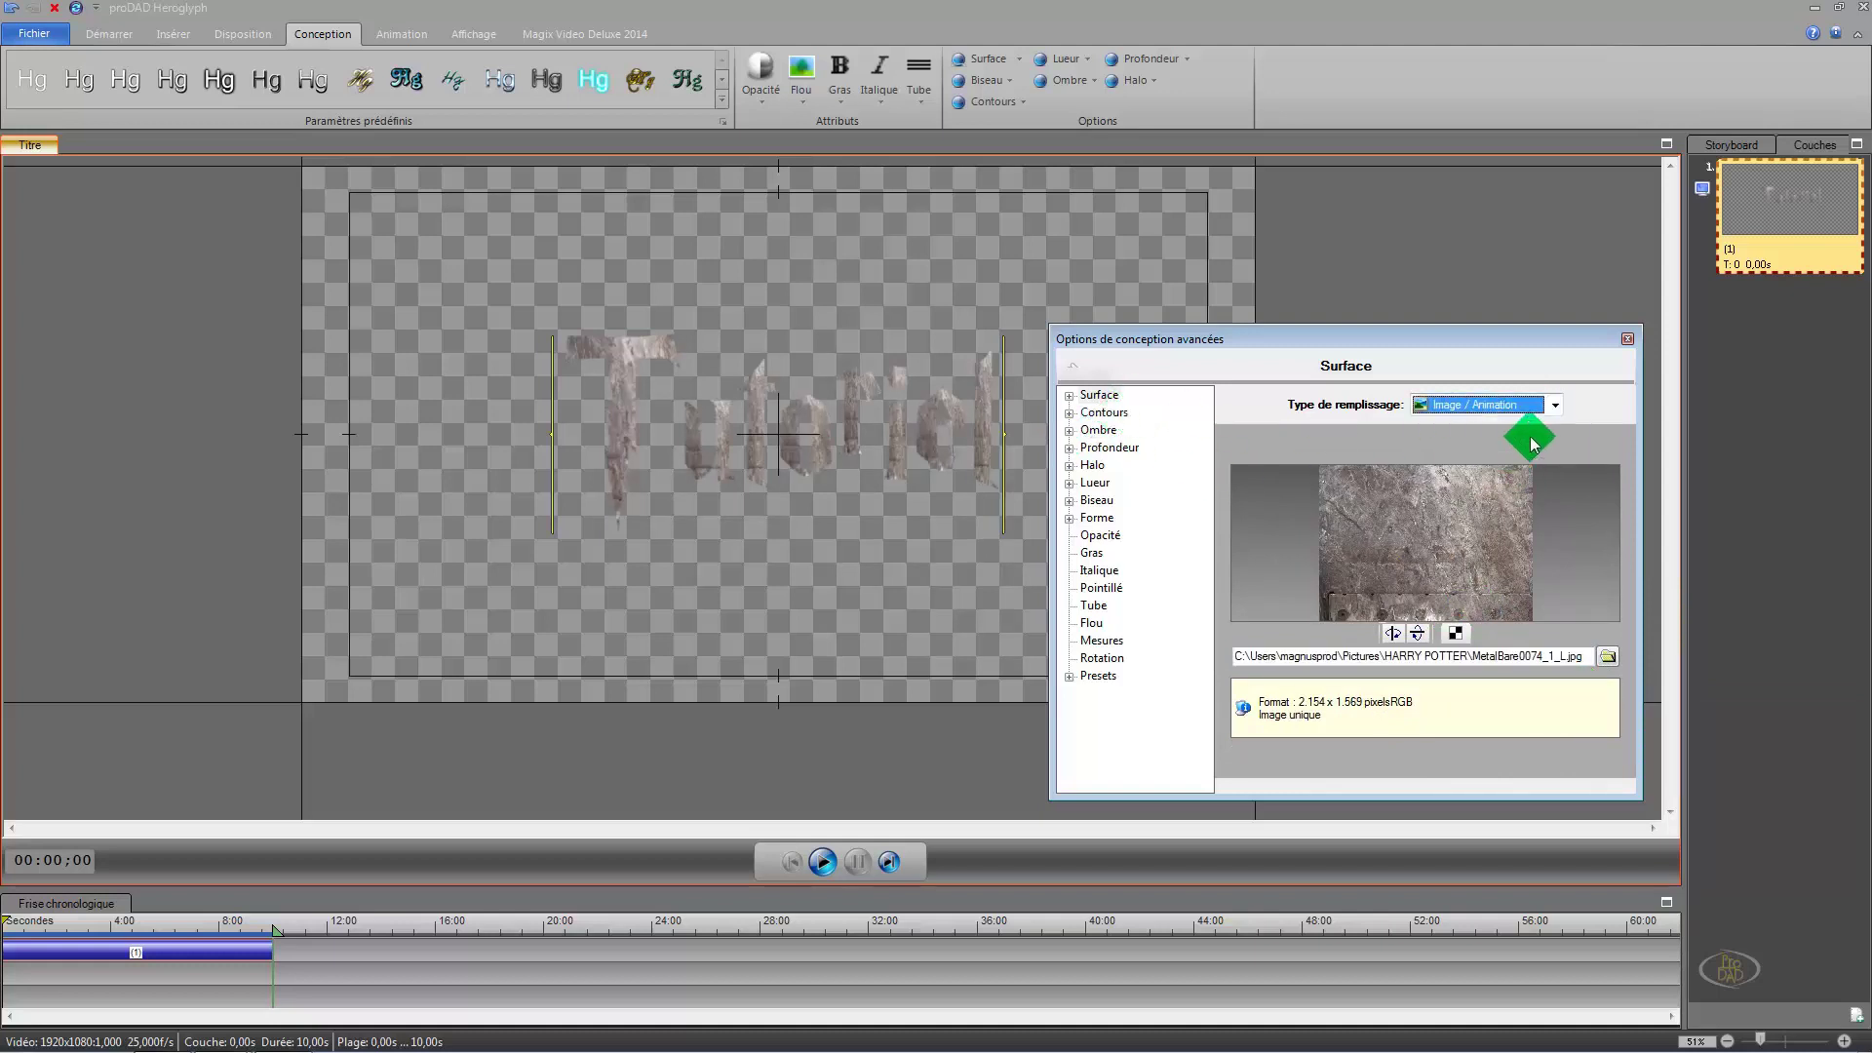
left_click(1605, 654)
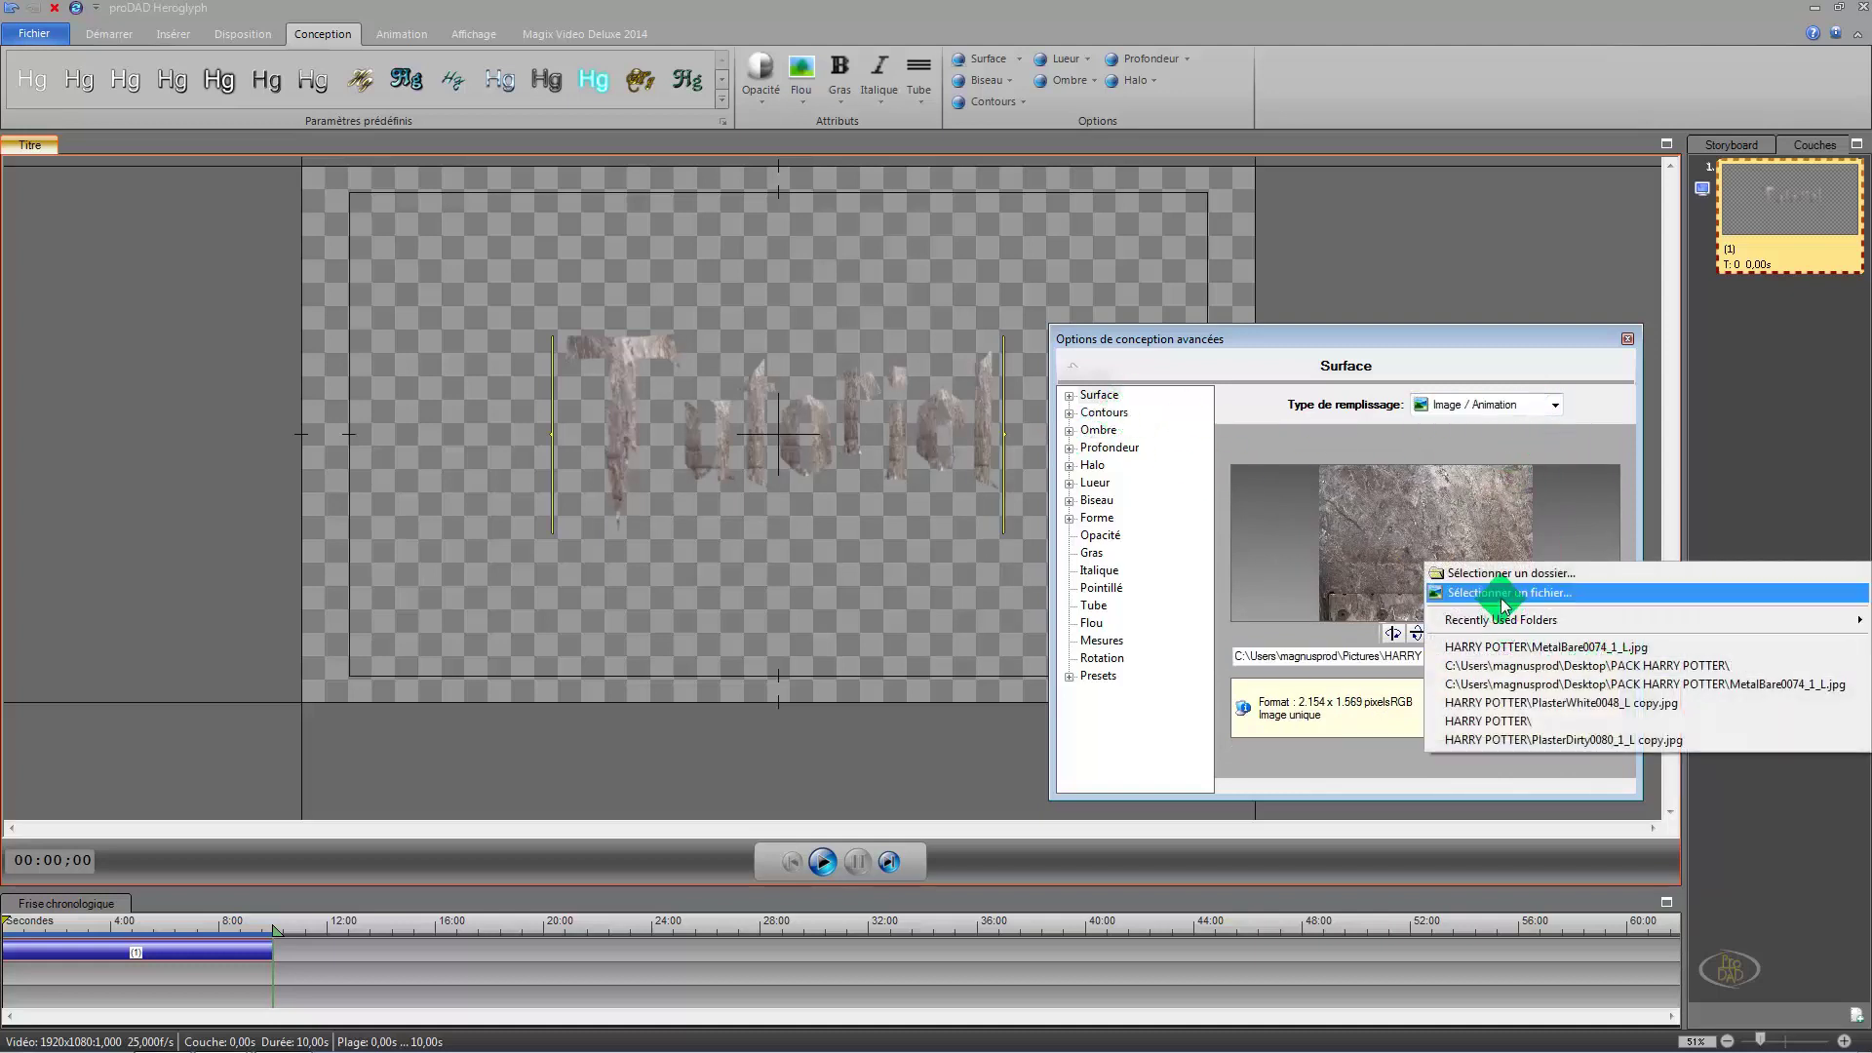
left_click(1474, 611)
left_click(1302, 489)
left_click(1702, 838)
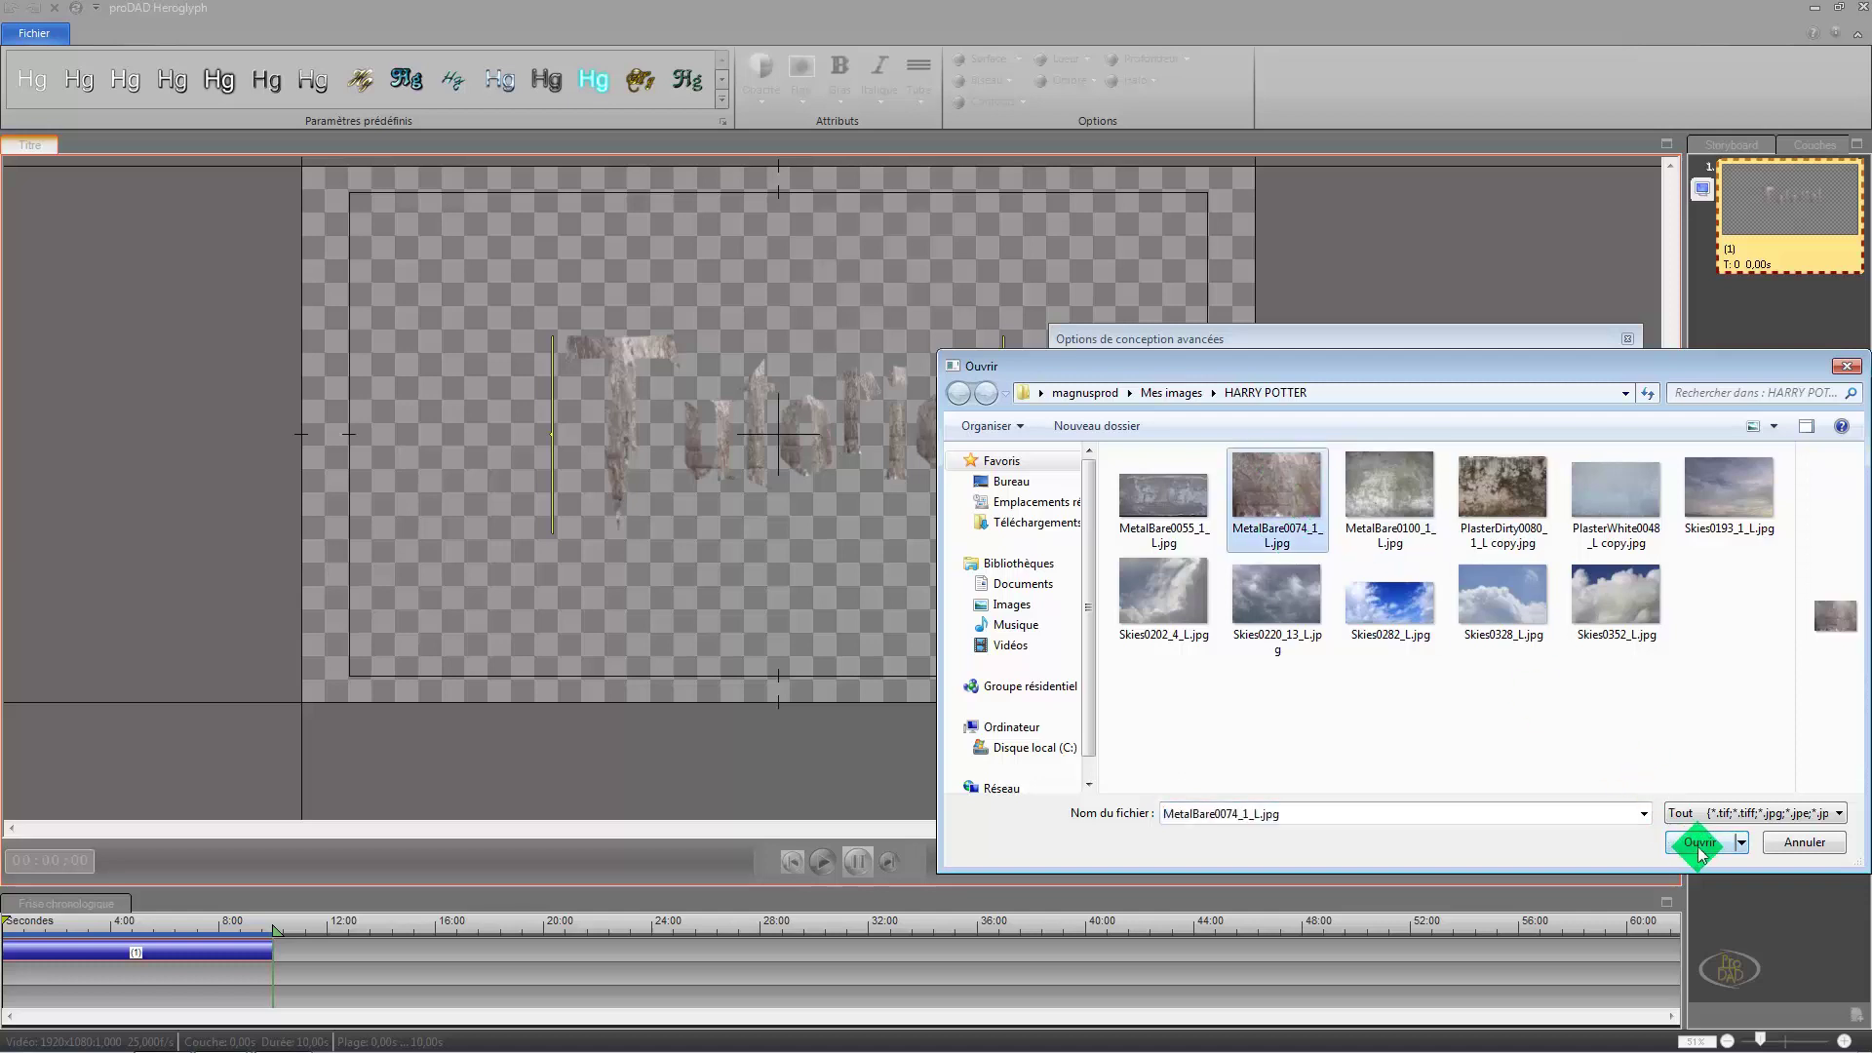
left_click(1431, 602)
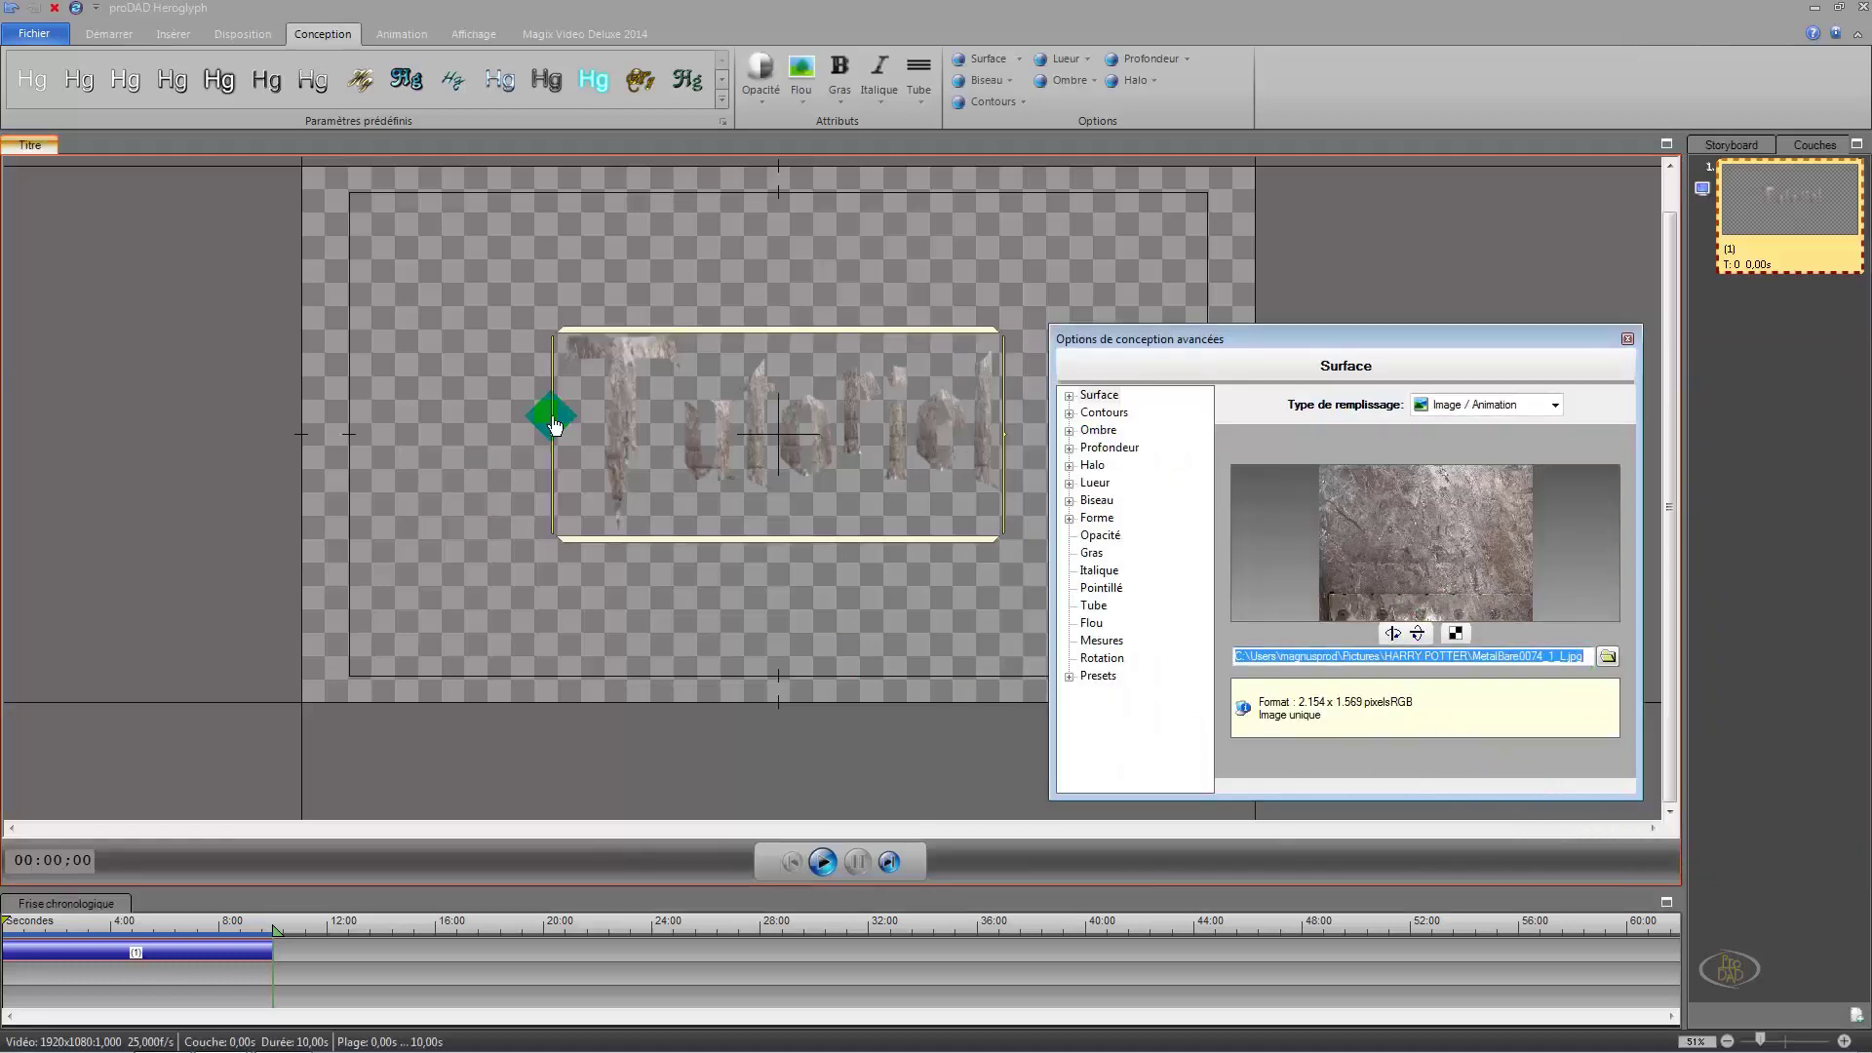
left_click(1627, 340)
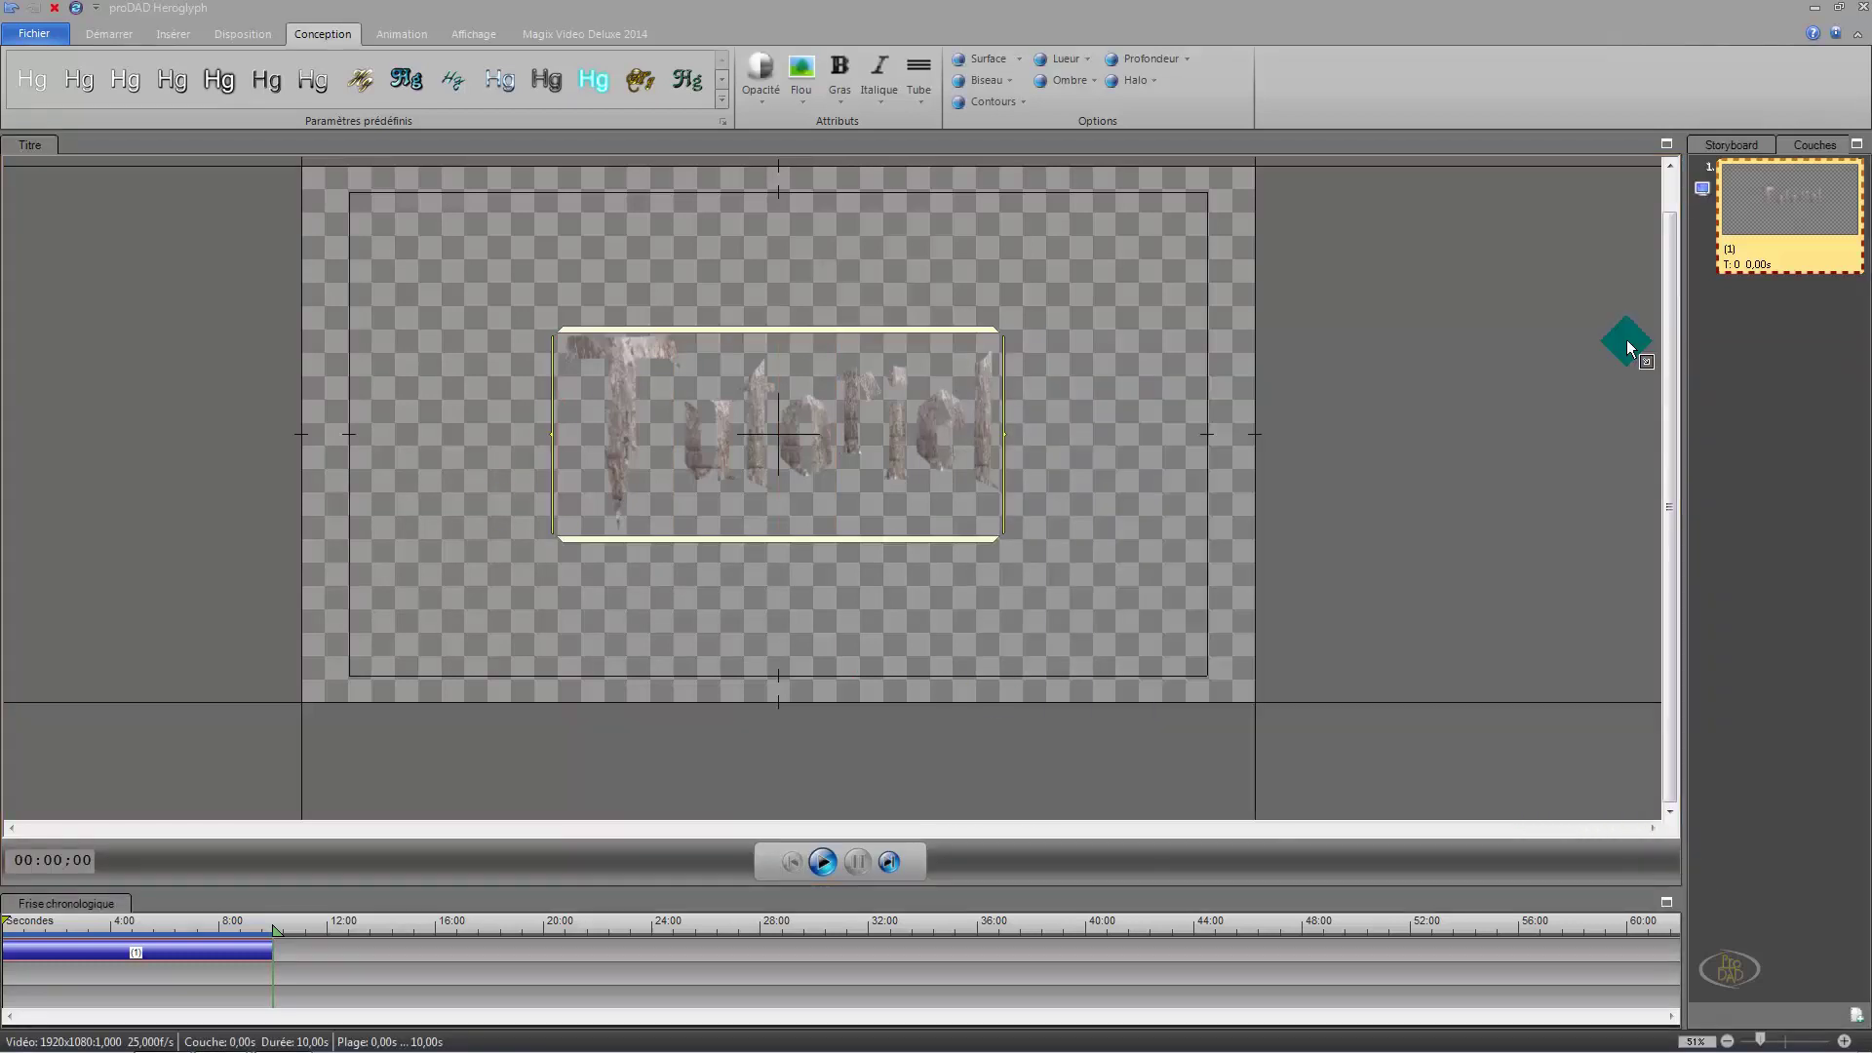
Step: Apply a bevel preset and a contour preset to the metallic "Tutoriel" text, leaving the glow unset
left_click(1014, 82)
left_click(1066, 129)
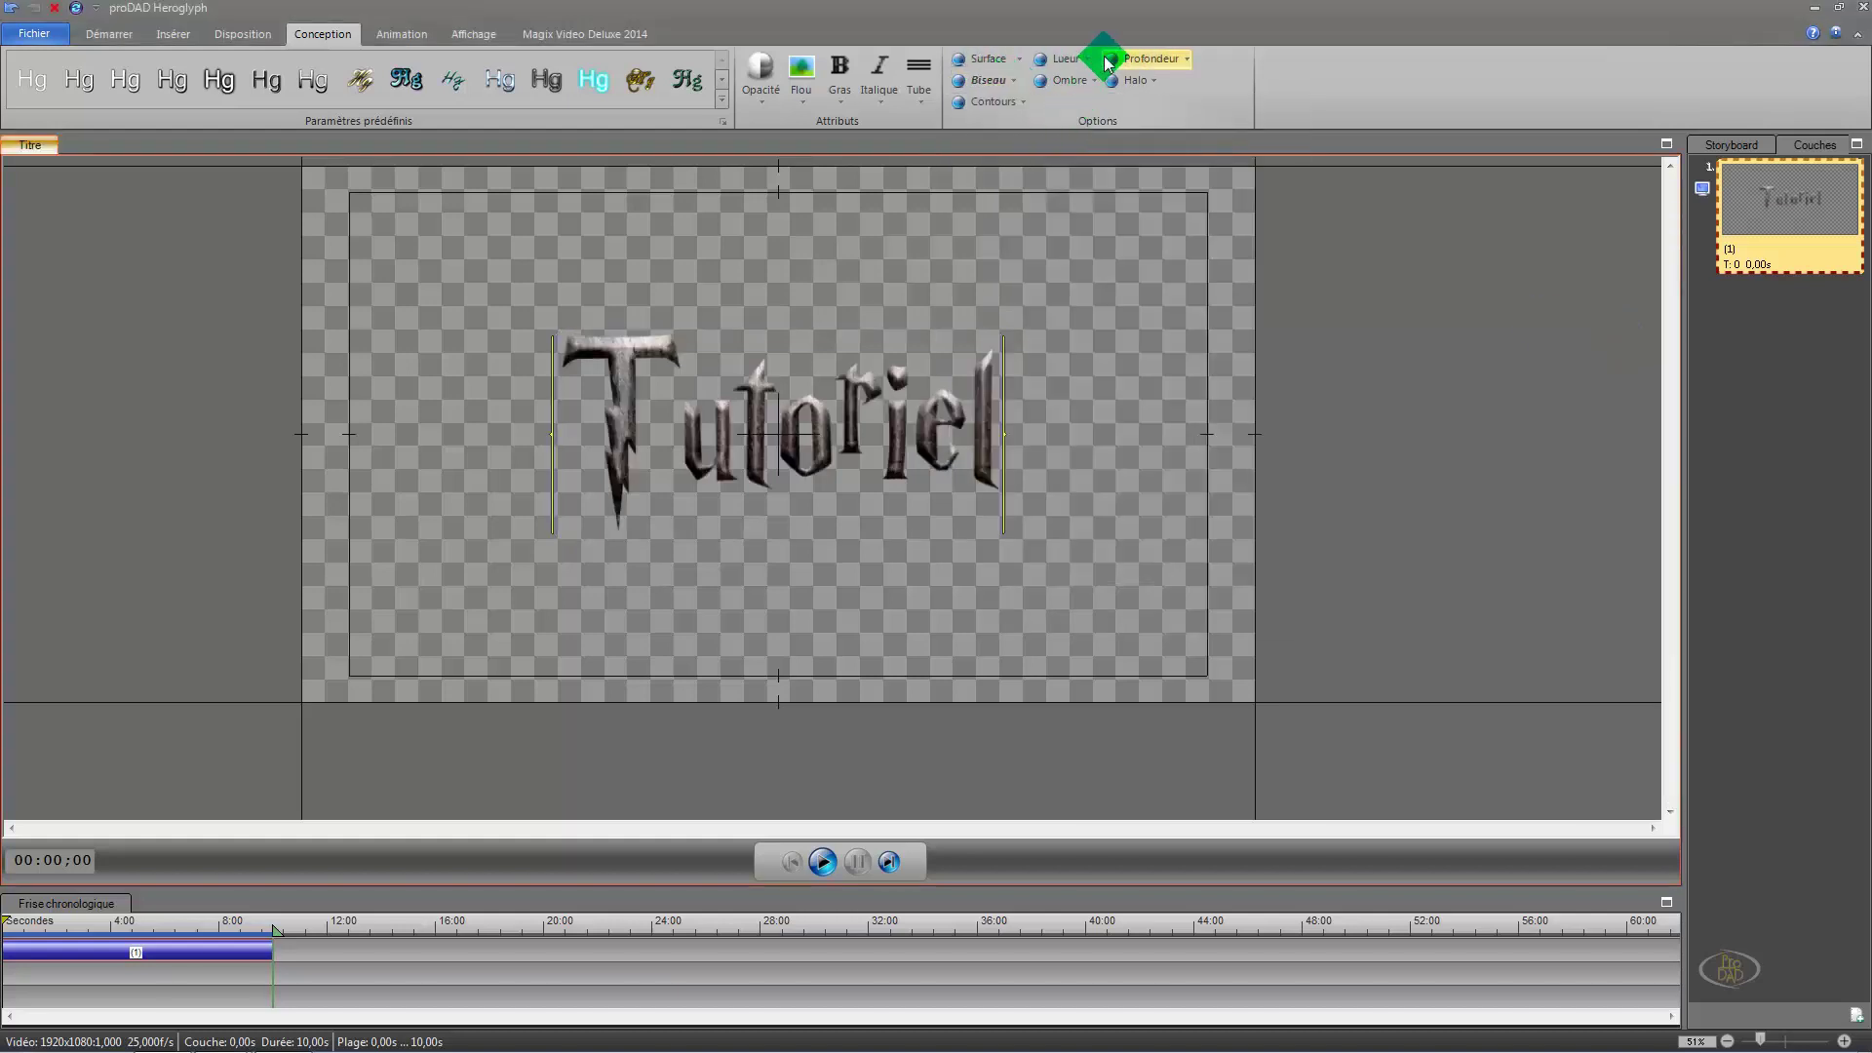
left_click(1003, 108)
left_click(1053, 158)
left_click(1092, 59)
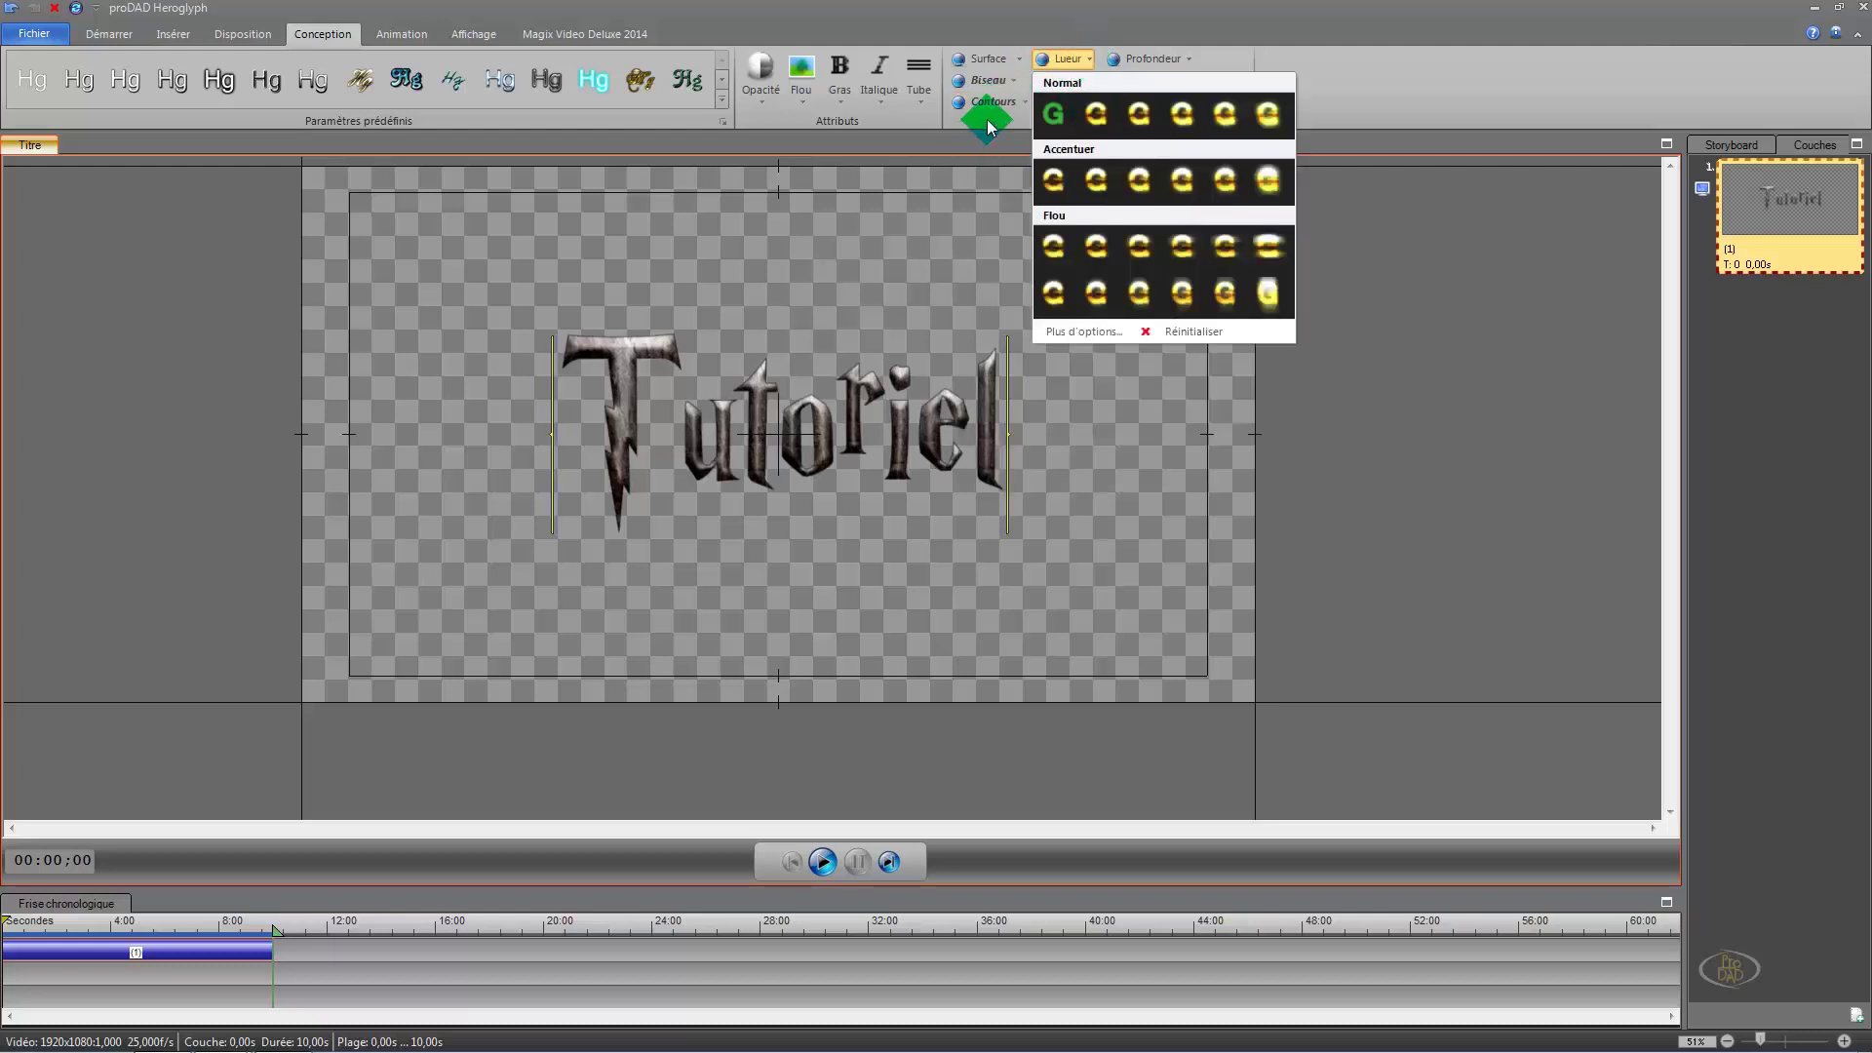
left_click(988, 124)
Step: Add a shadow preset and the first Doux depth preset to the "Tutoriel" text, and deselect it
left_click(1069, 80)
left_click(1083, 211)
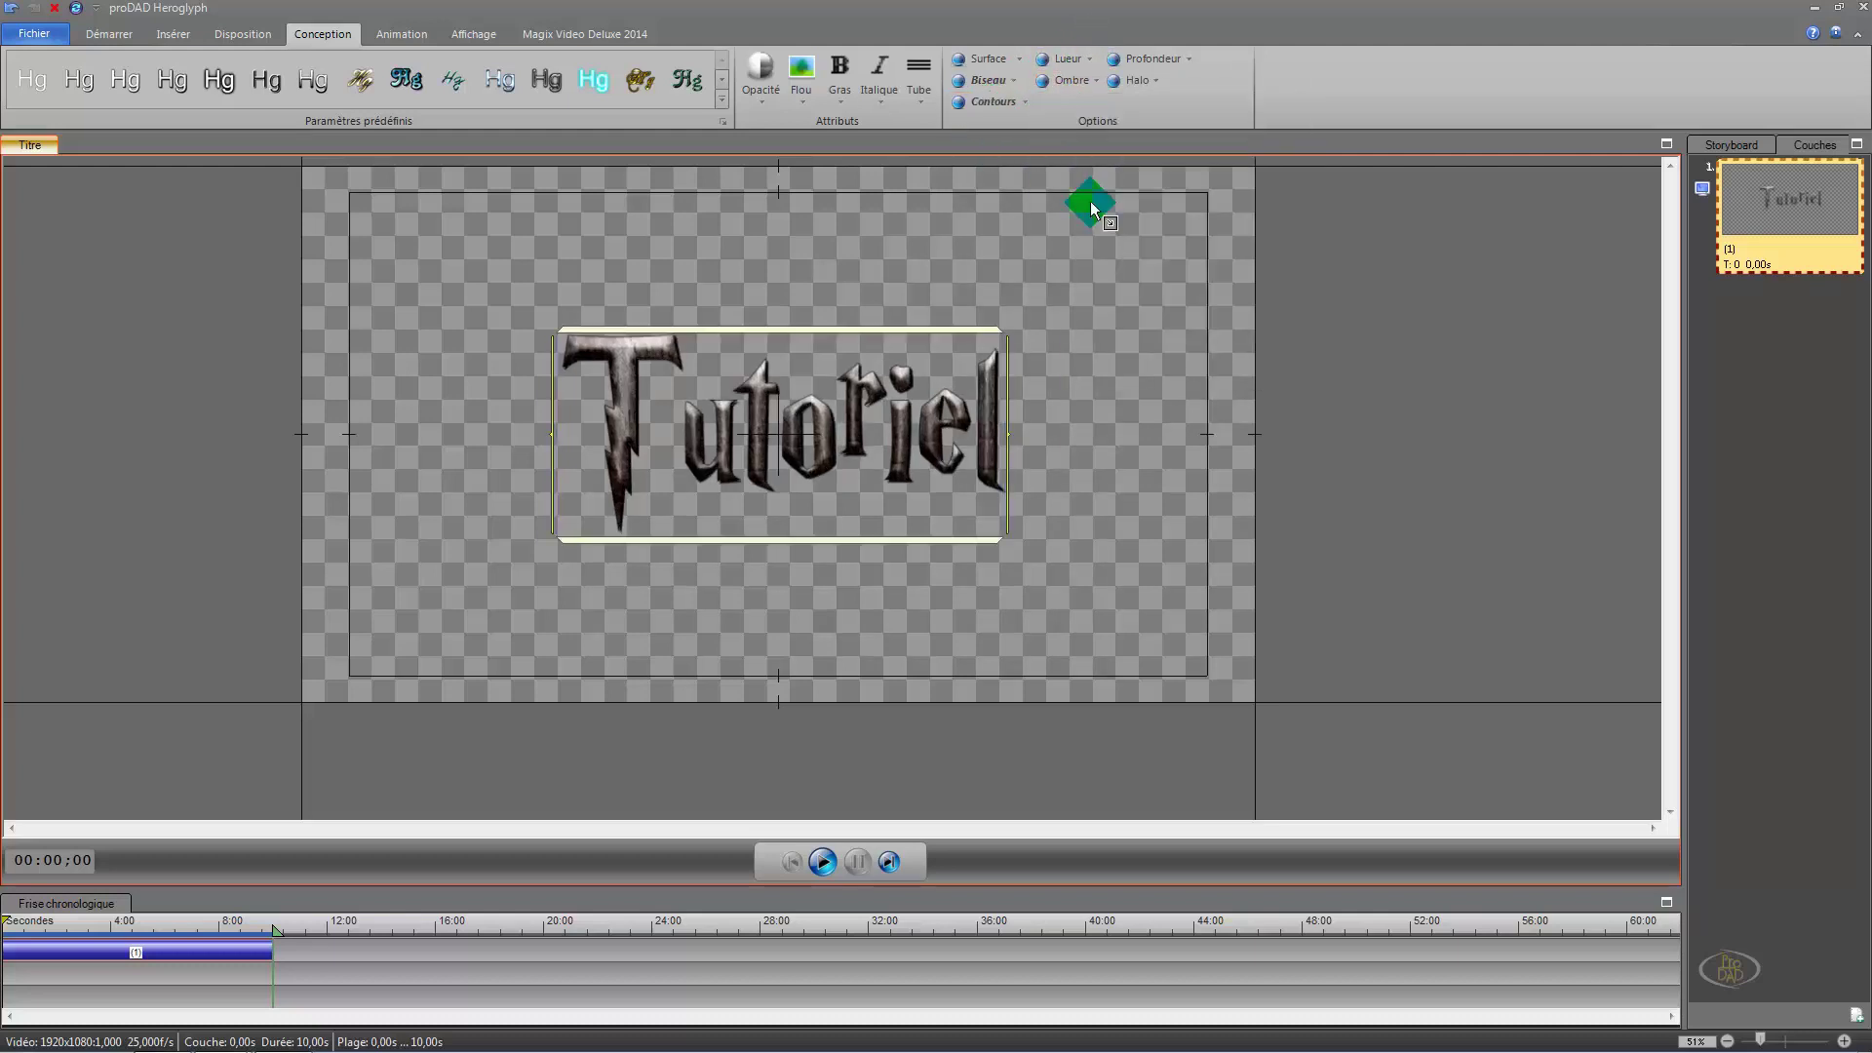
left_click(1154, 67)
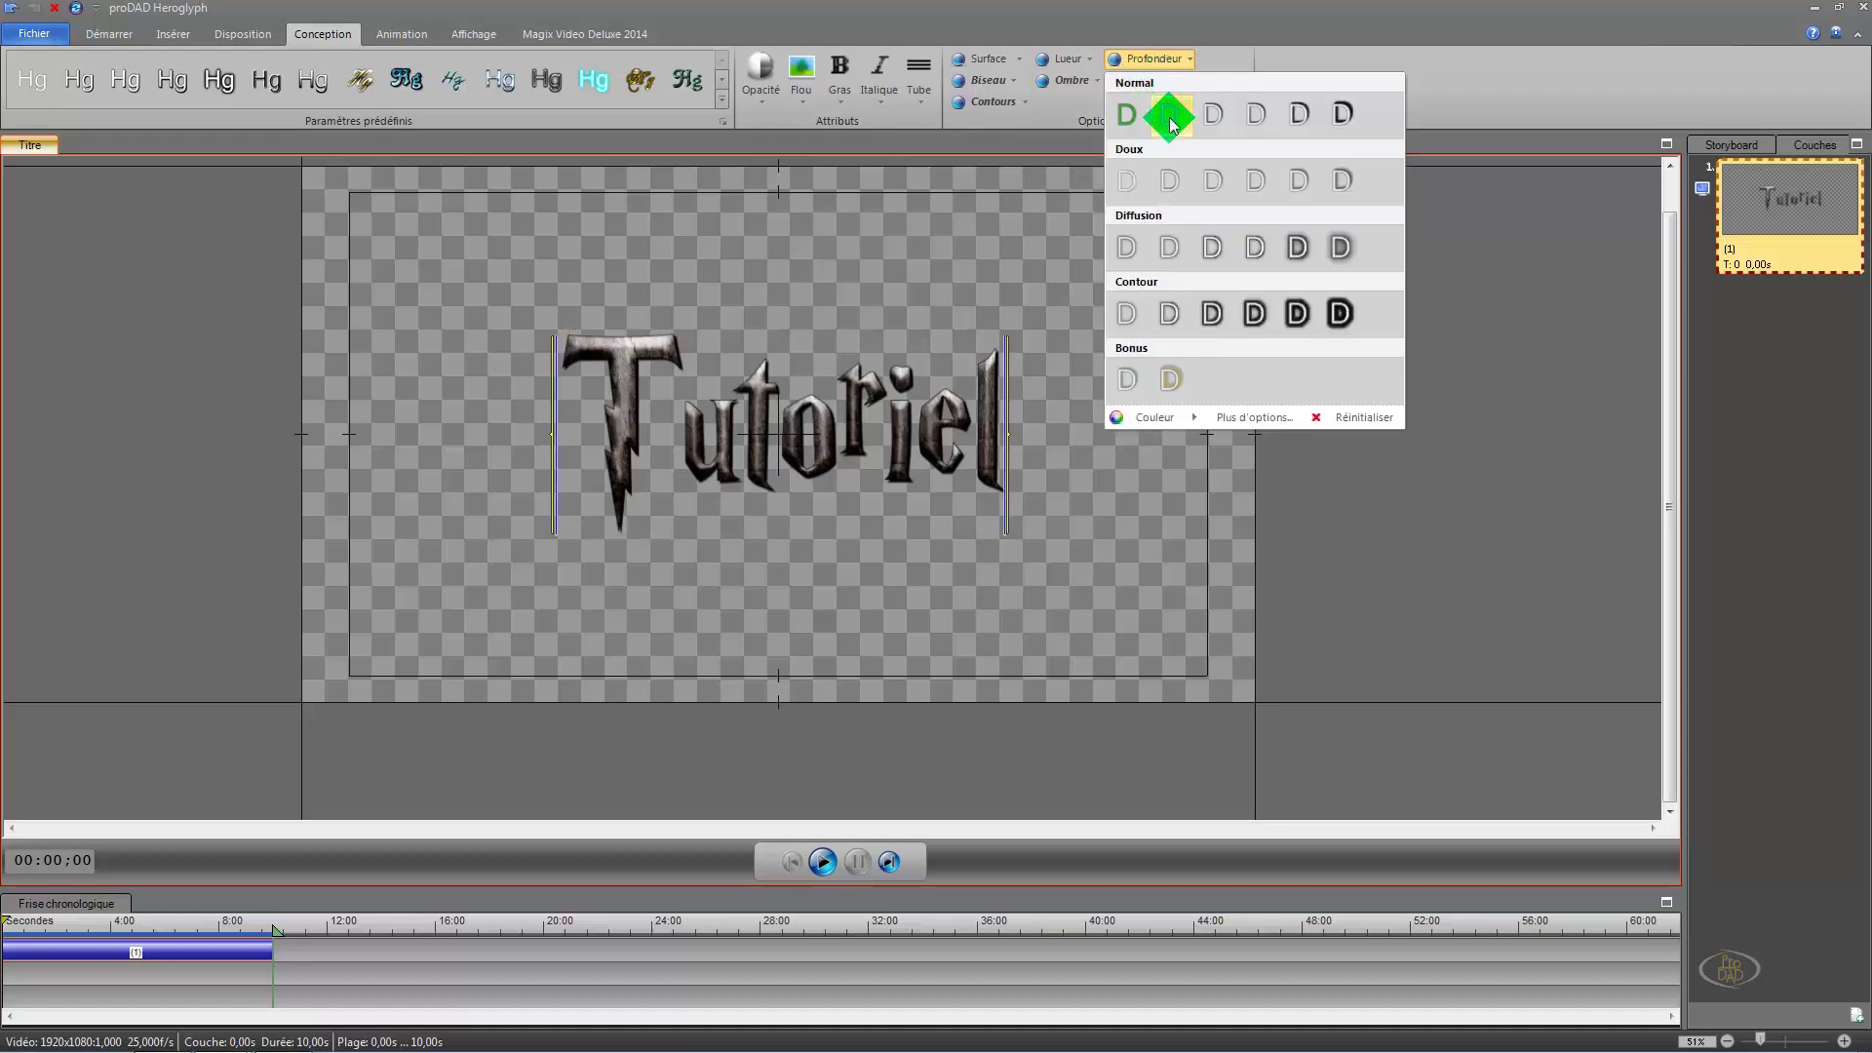
left_click(1137, 185)
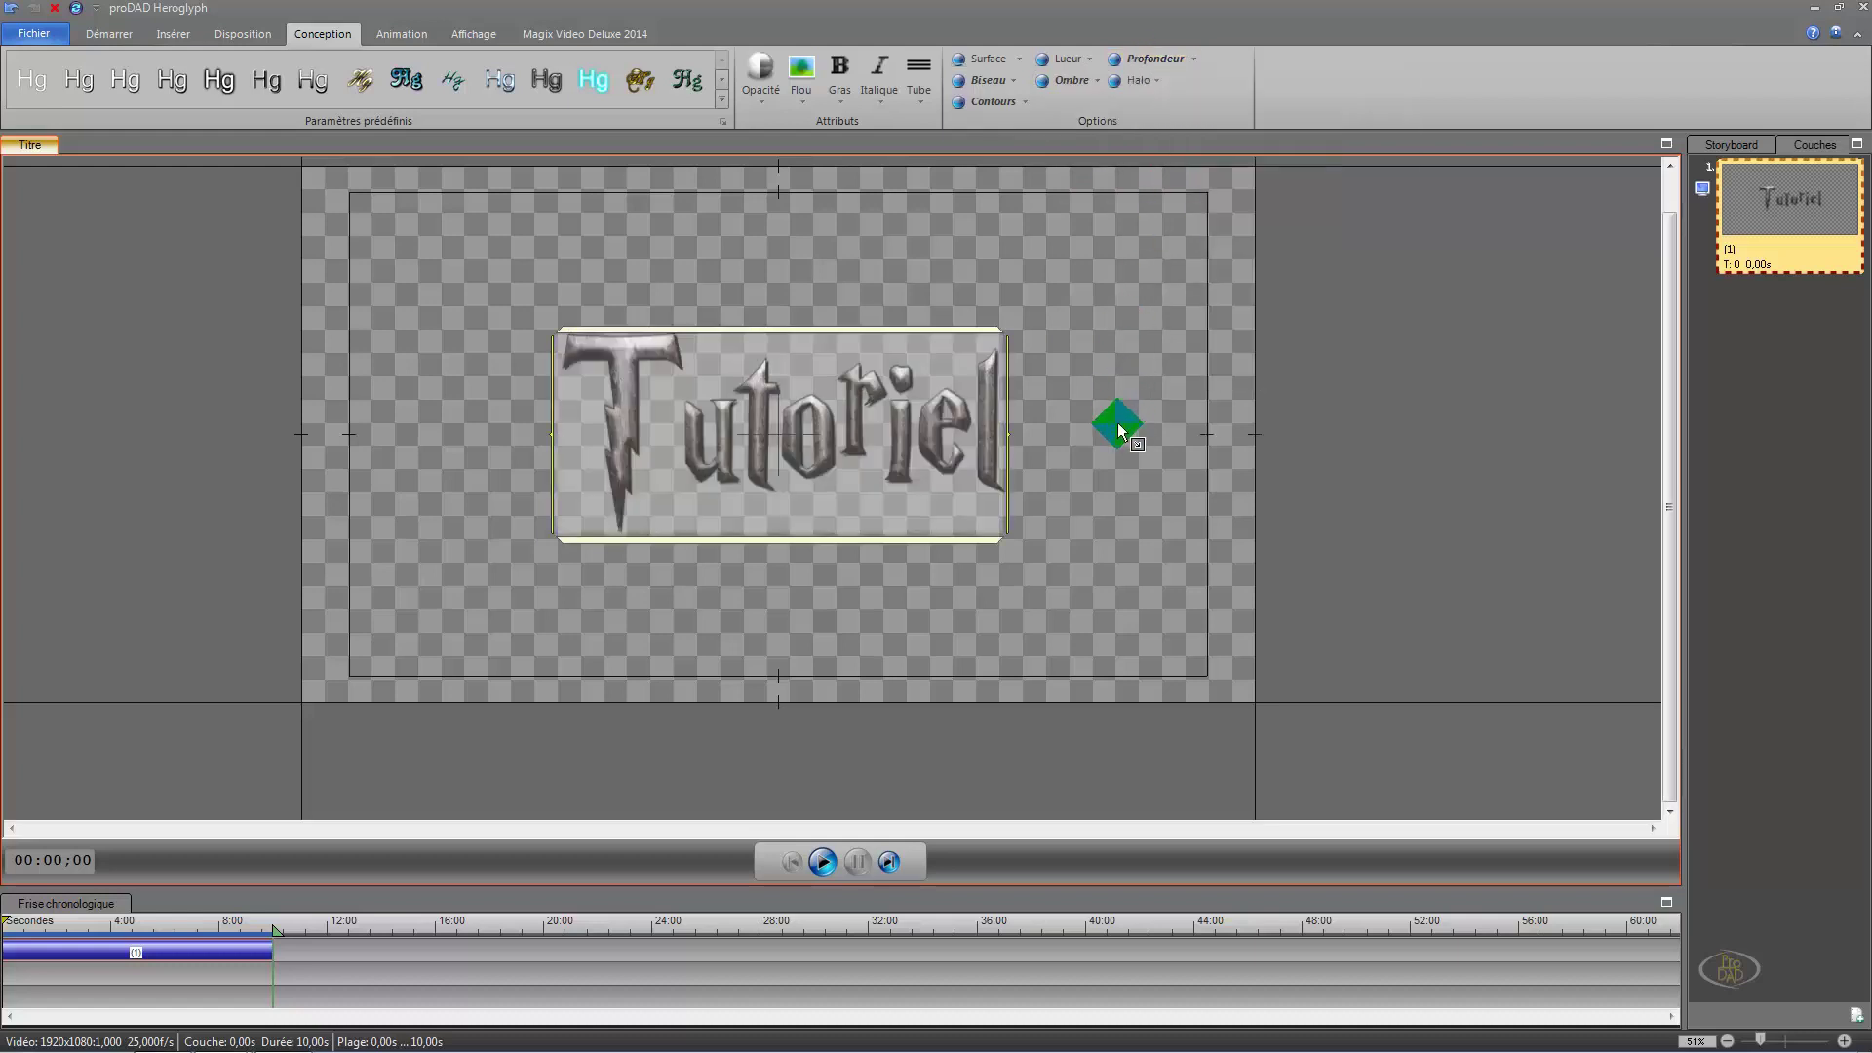
left_click(1442, 422)
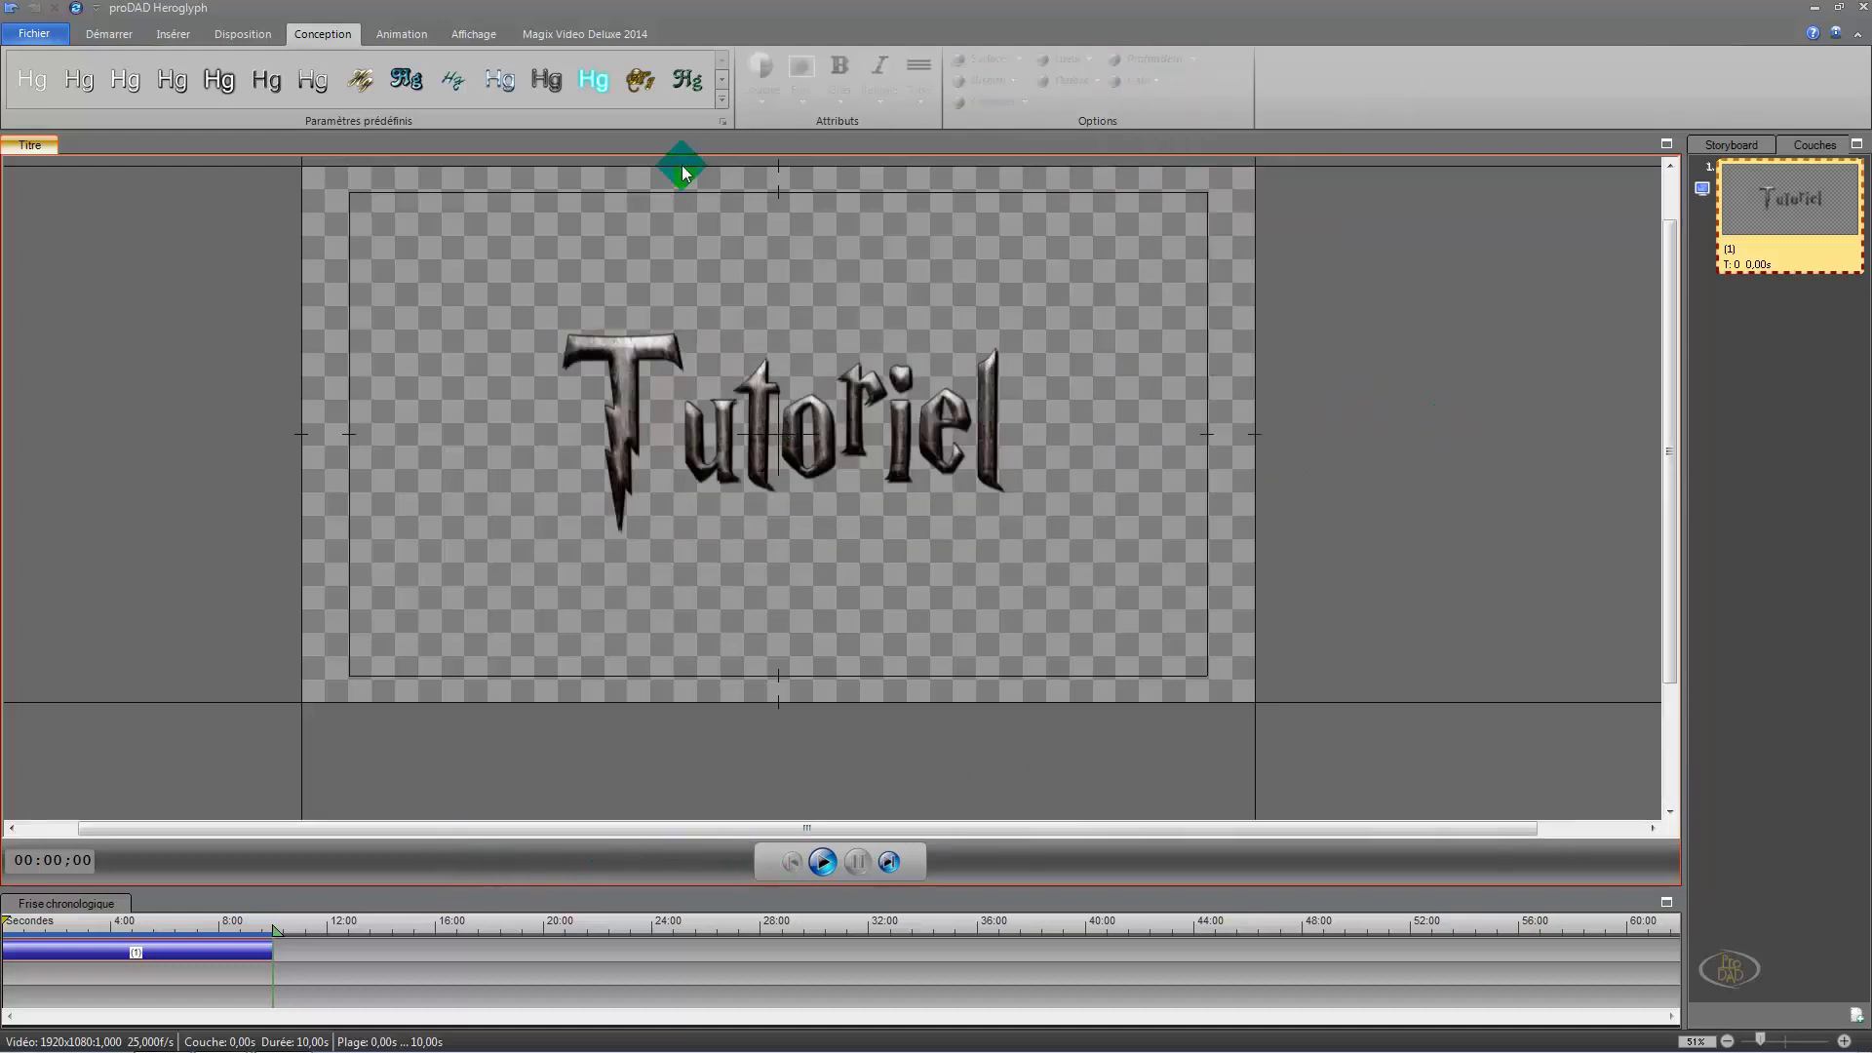
Step: Select the title's clip in the timeline and show the fade-in (Effet de fondu avant) animation presets
left_click(162, 946)
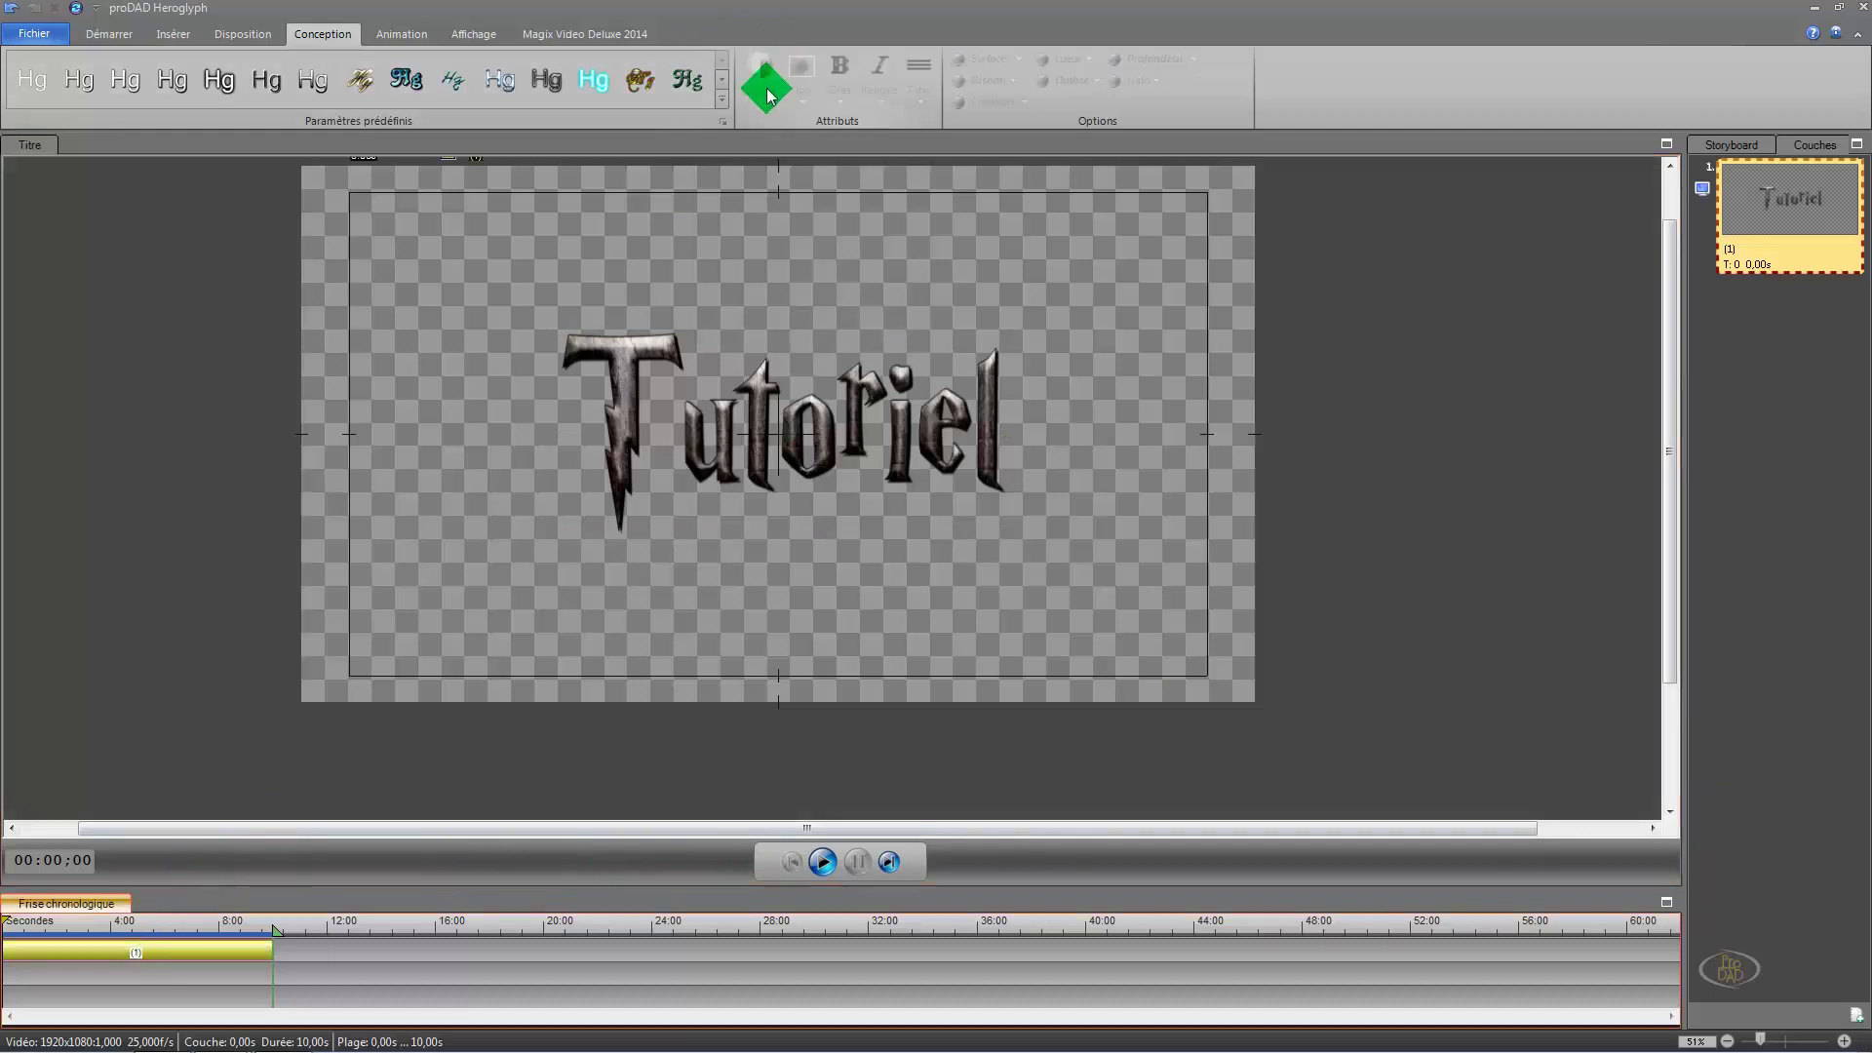
left_click(429, 47)
left_click(693, 87)
left_click(85, 78)
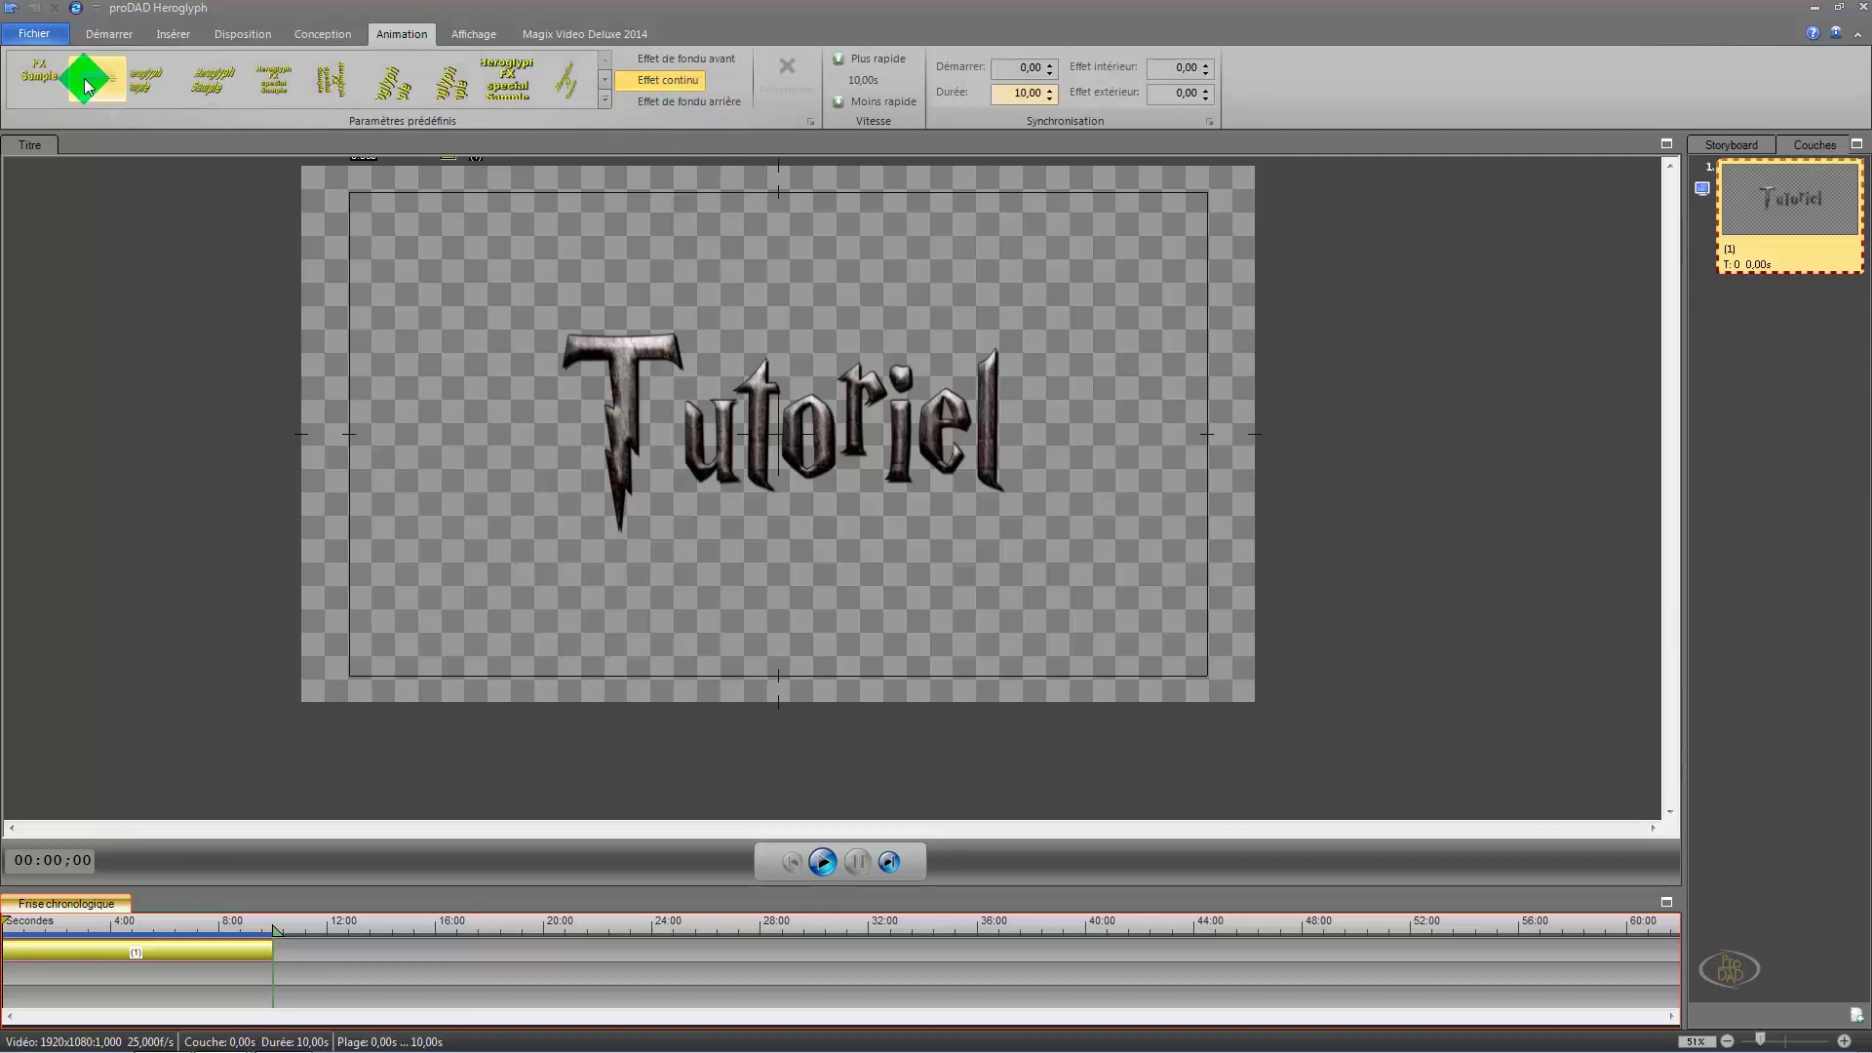
left_click(673, 65)
Step: Preview several letter-by-letter fade-in presets from the first and second preset rows on the "Tutoriel" title
left_click(33, 88)
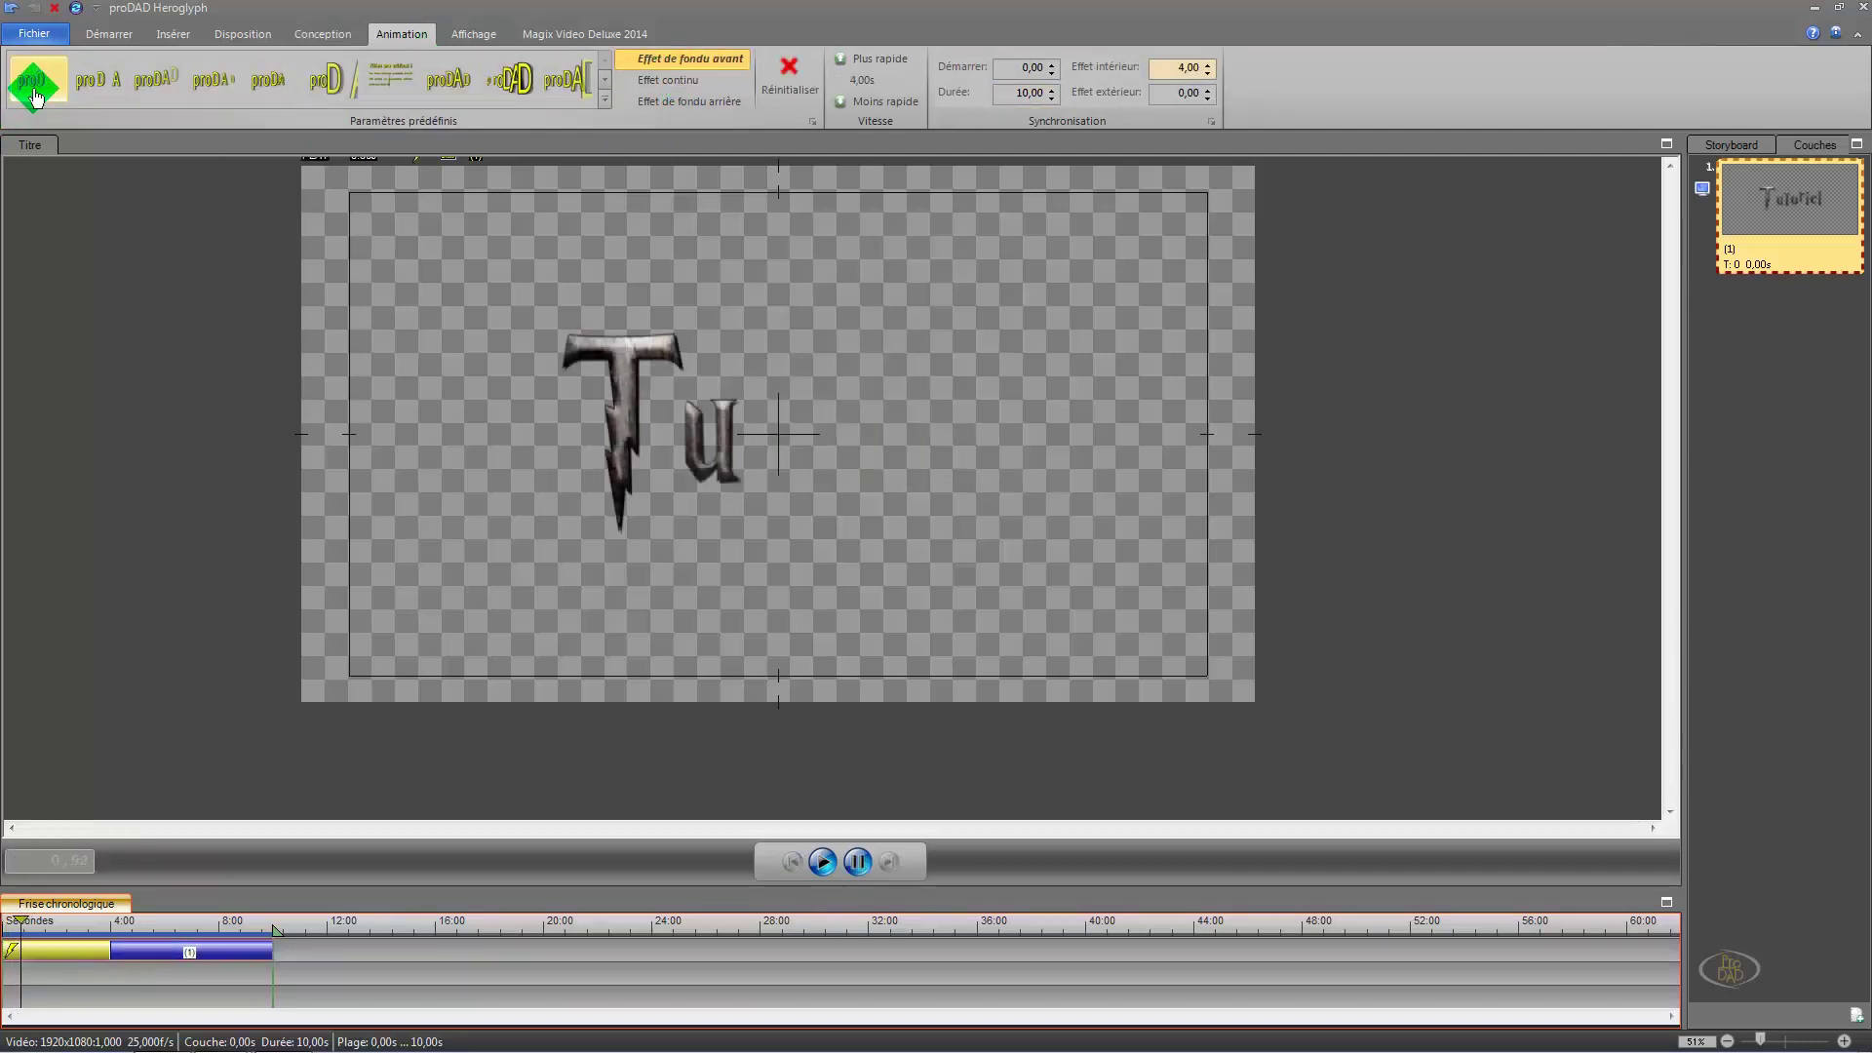
left_click(80, 87)
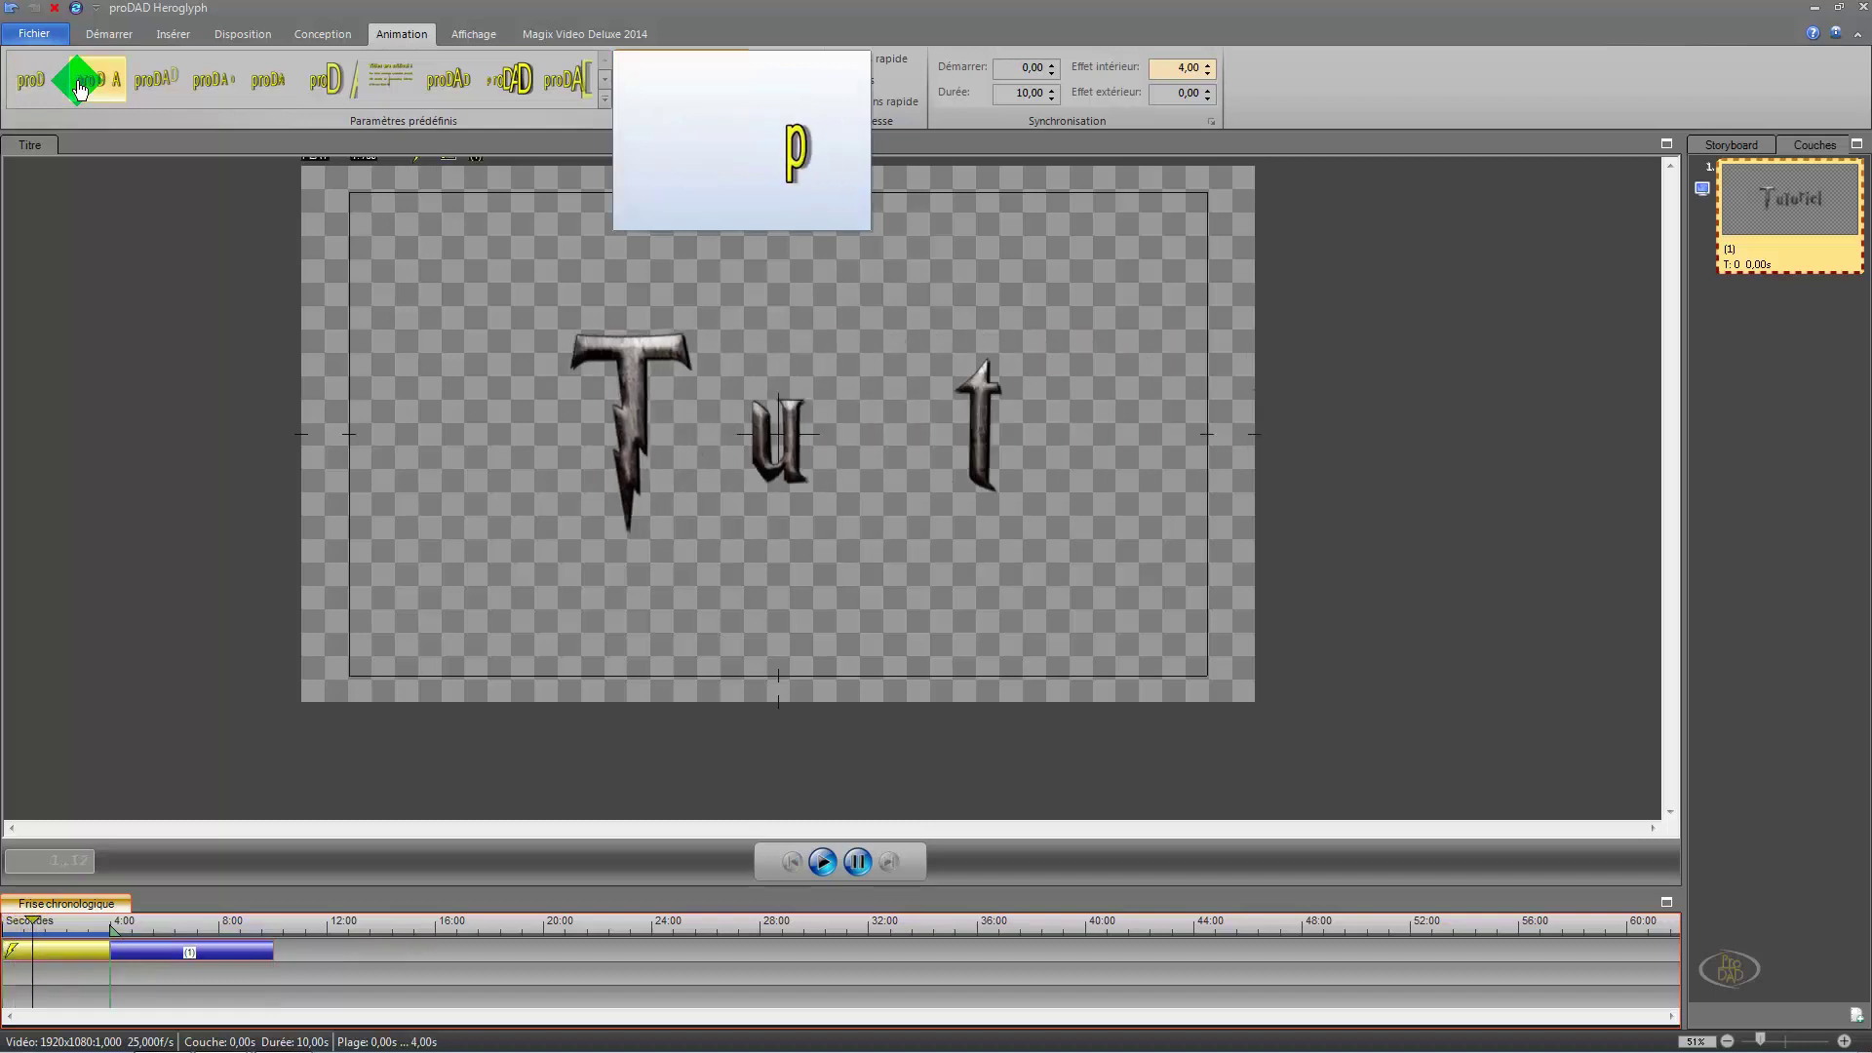
left_click(728, 59)
left_click(601, 86)
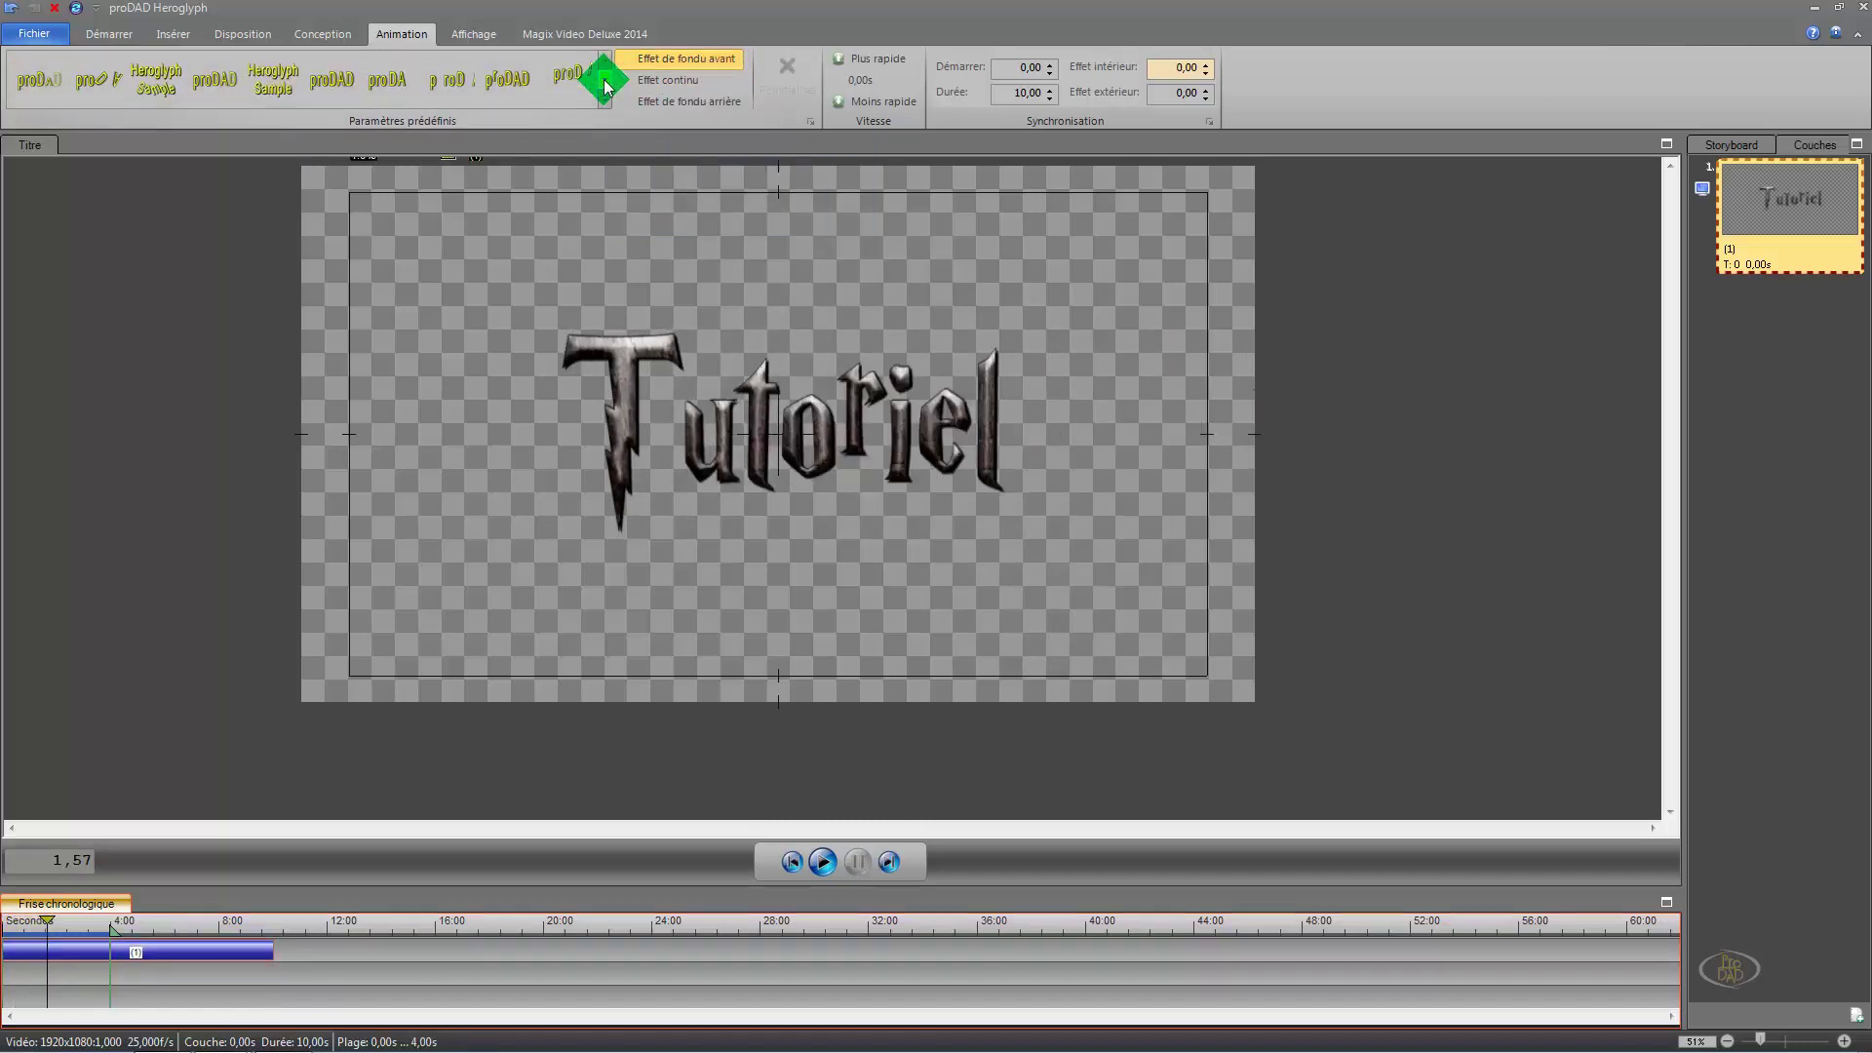
left_click(505, 93)
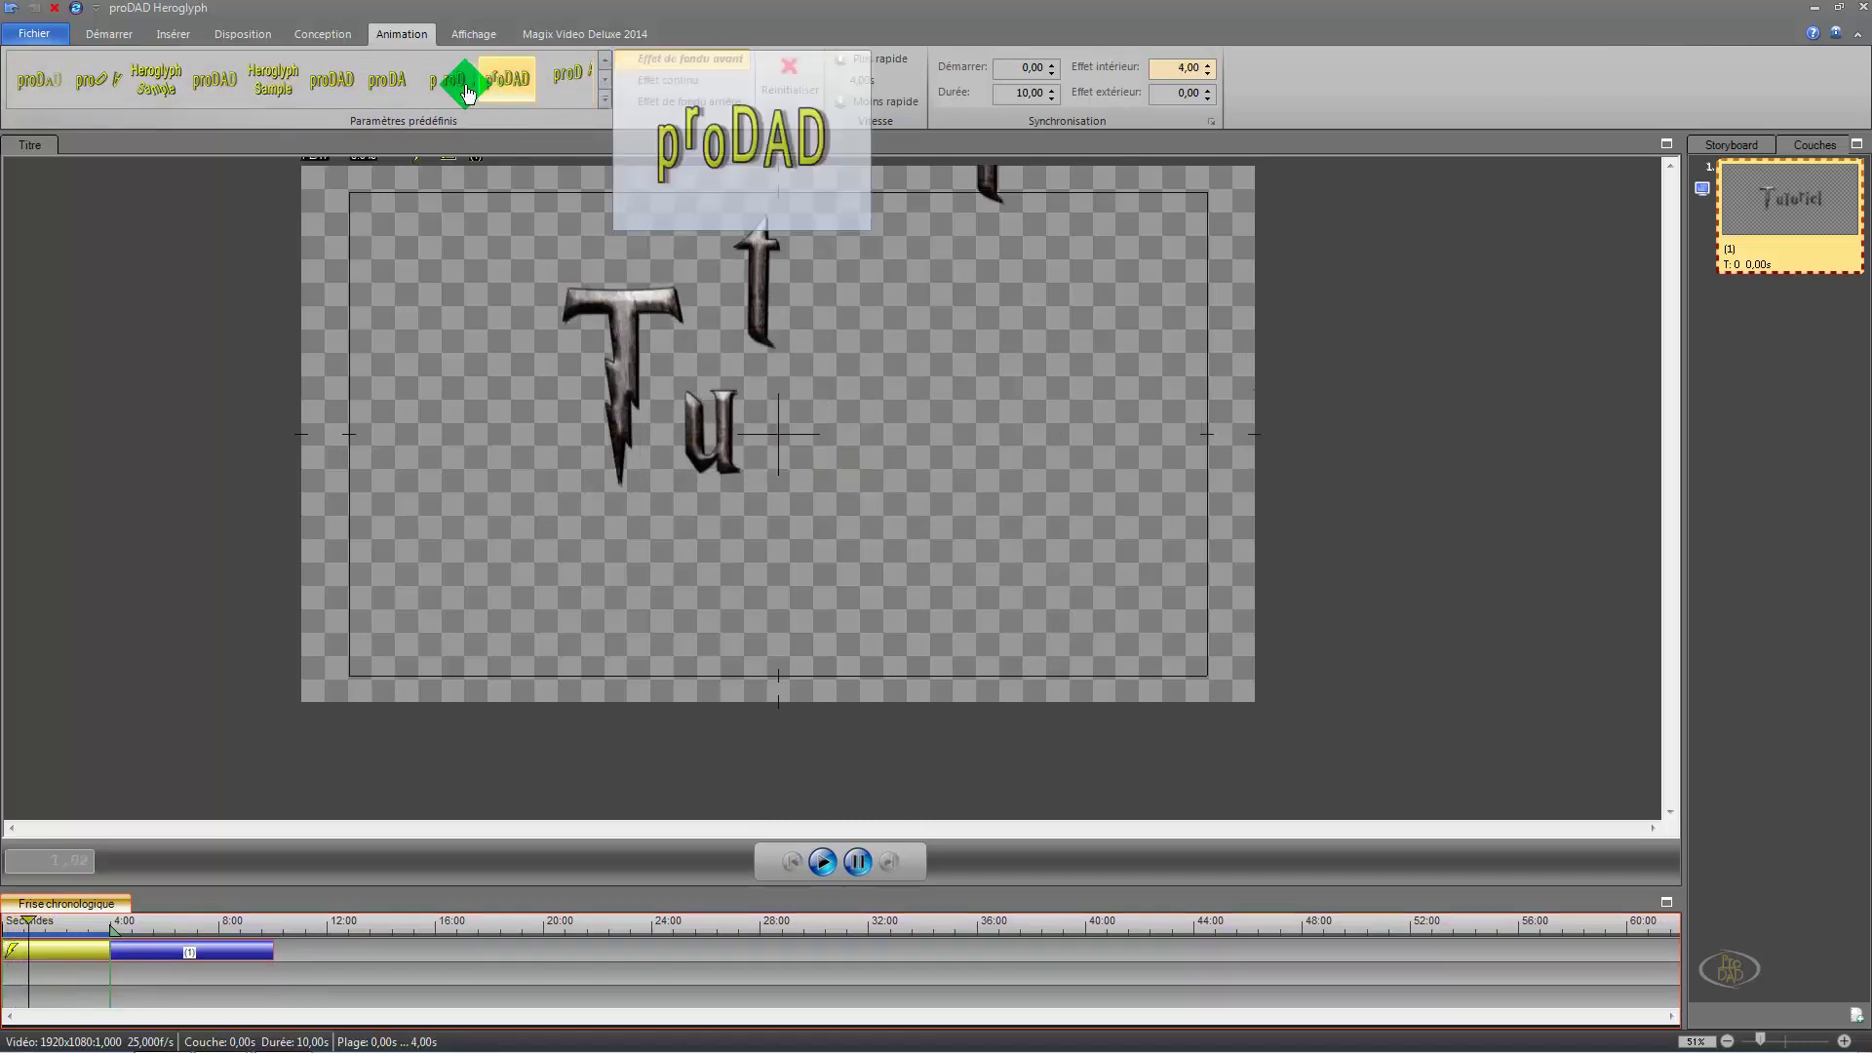
left_click(468, 95)
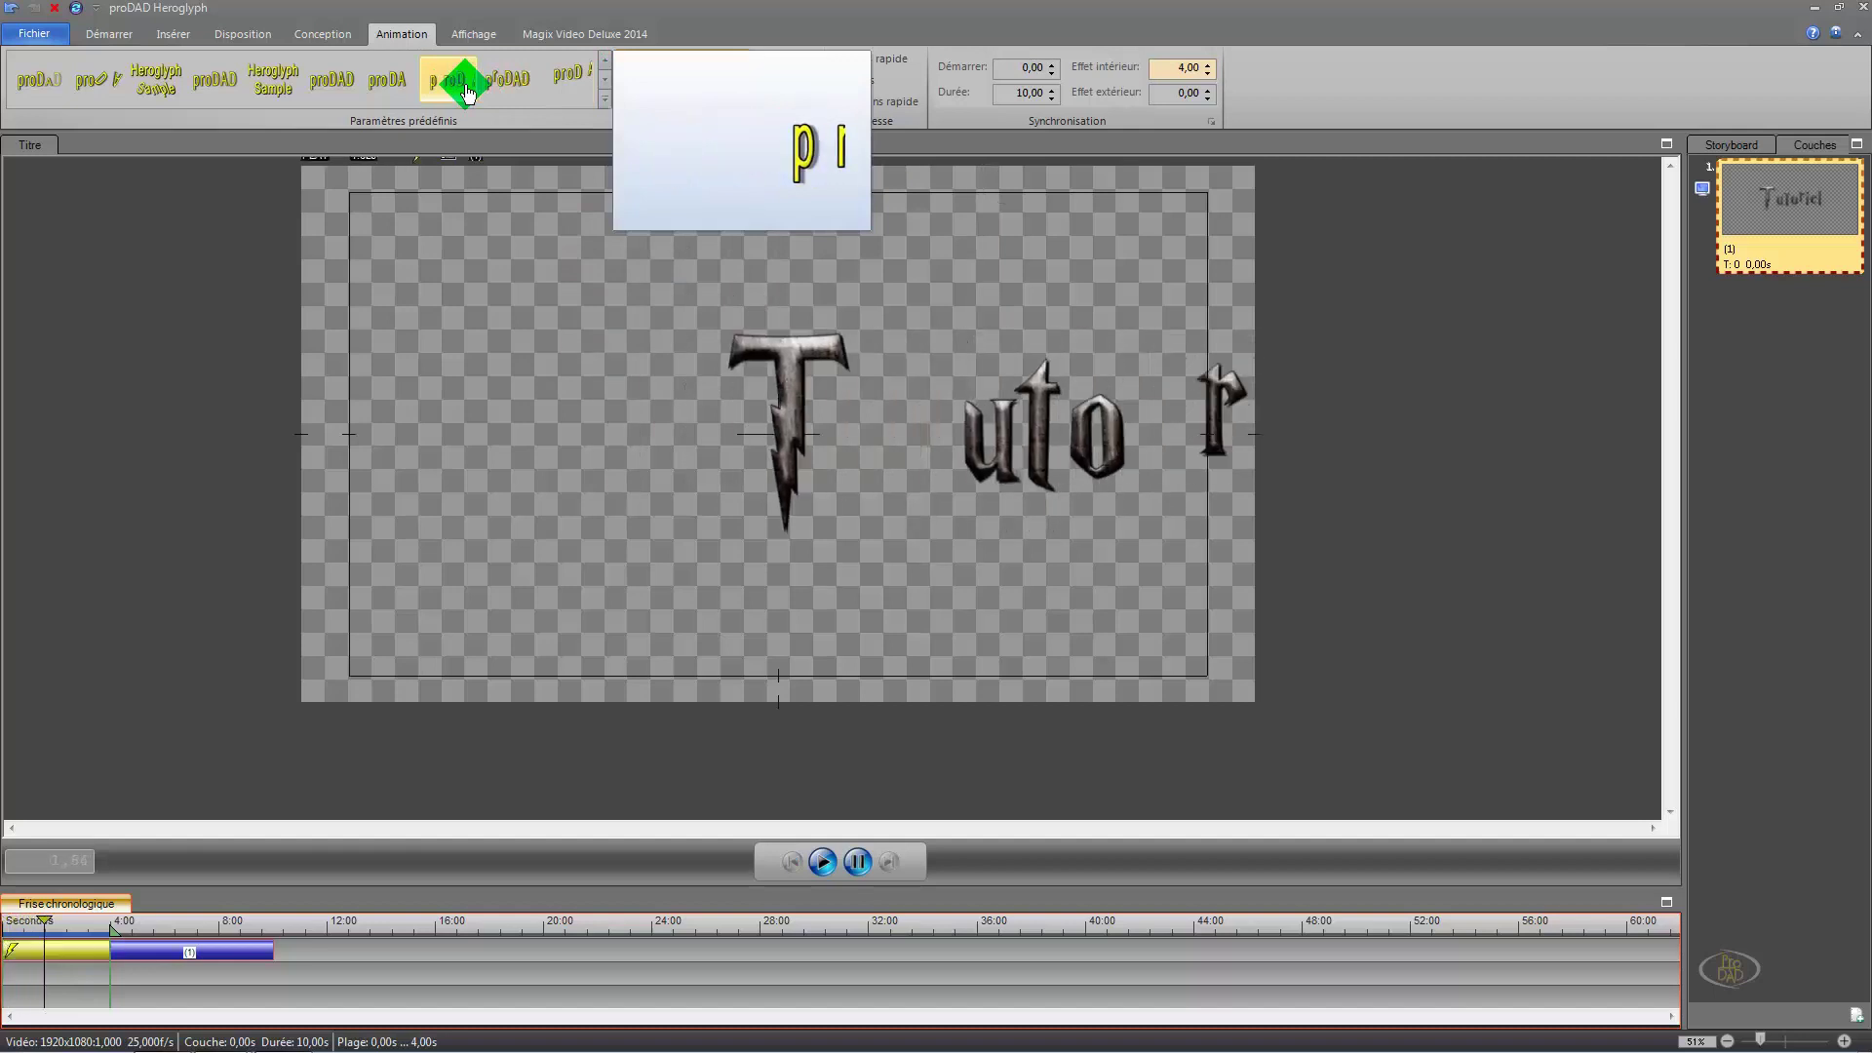
left_click(63, 98)
left_click(114, 92)
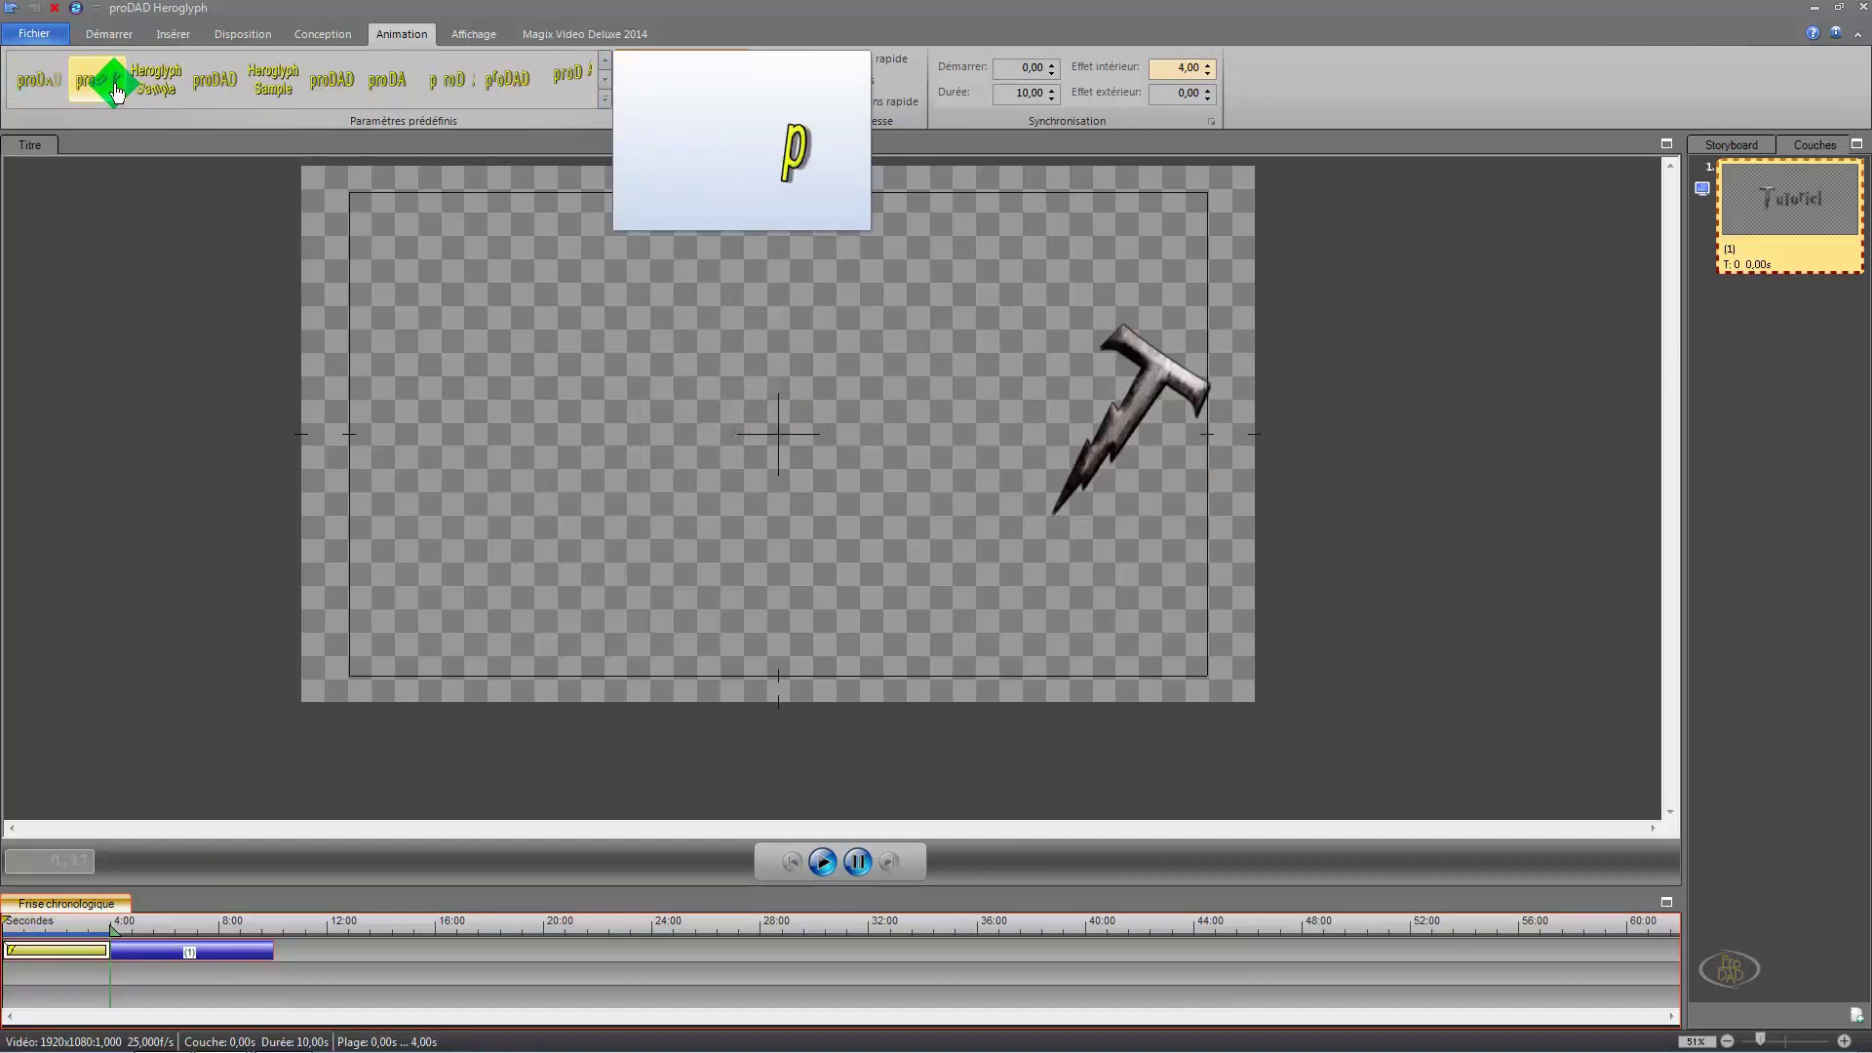
left_click(552, 78)
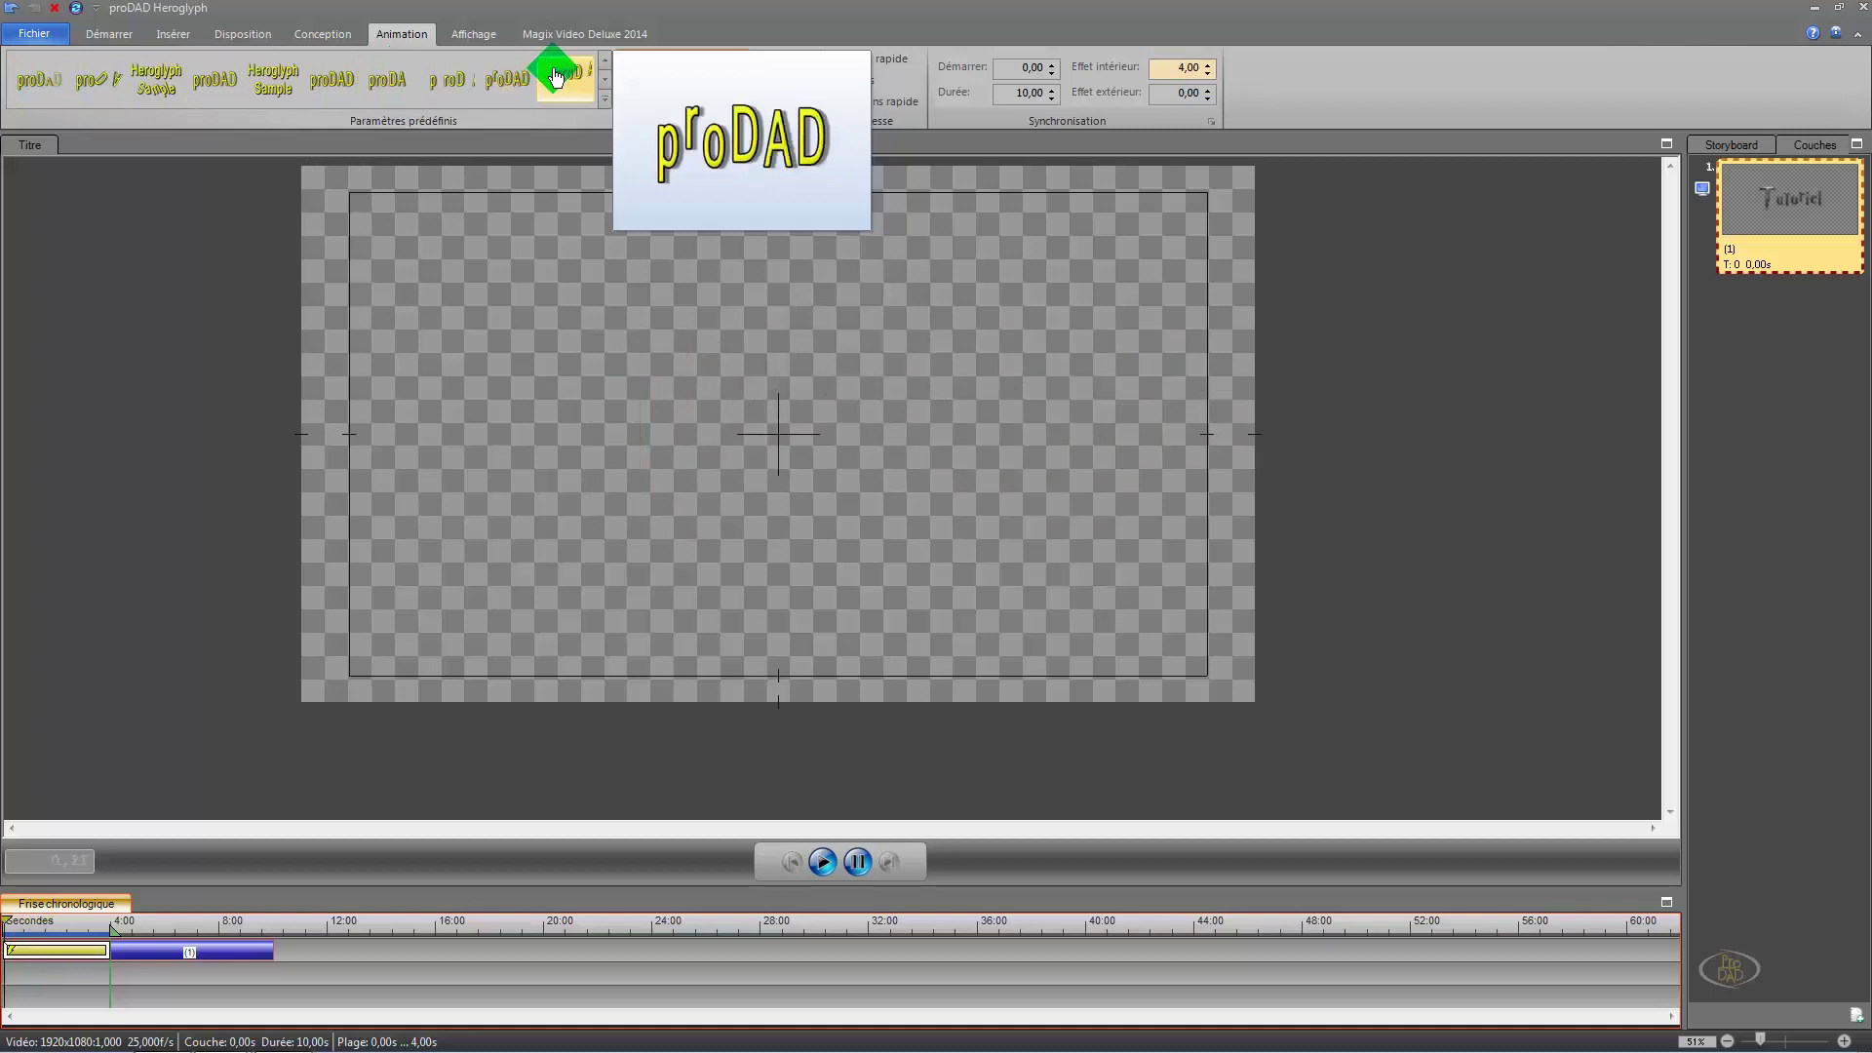
Step: Preview fade-in presets from the third preset row on the "Tutoriel" title
left_click(598, 81)
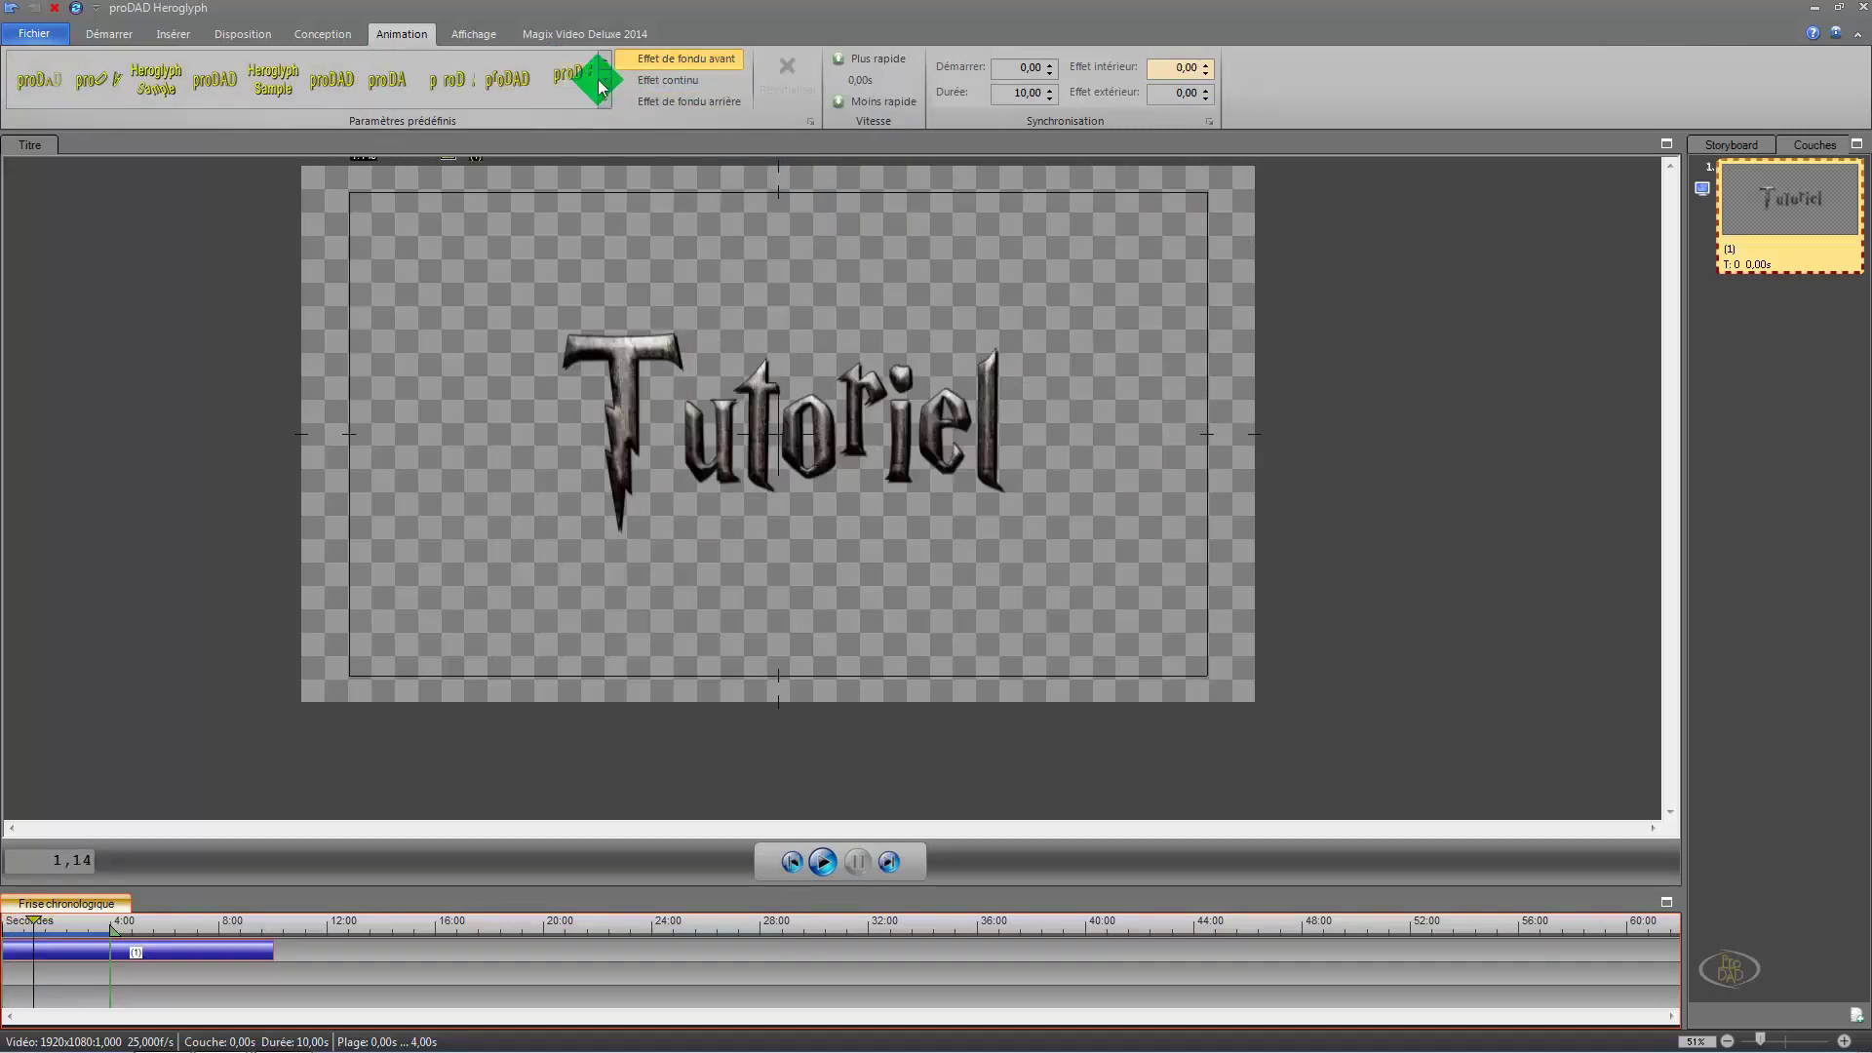
left_click(137, 109)
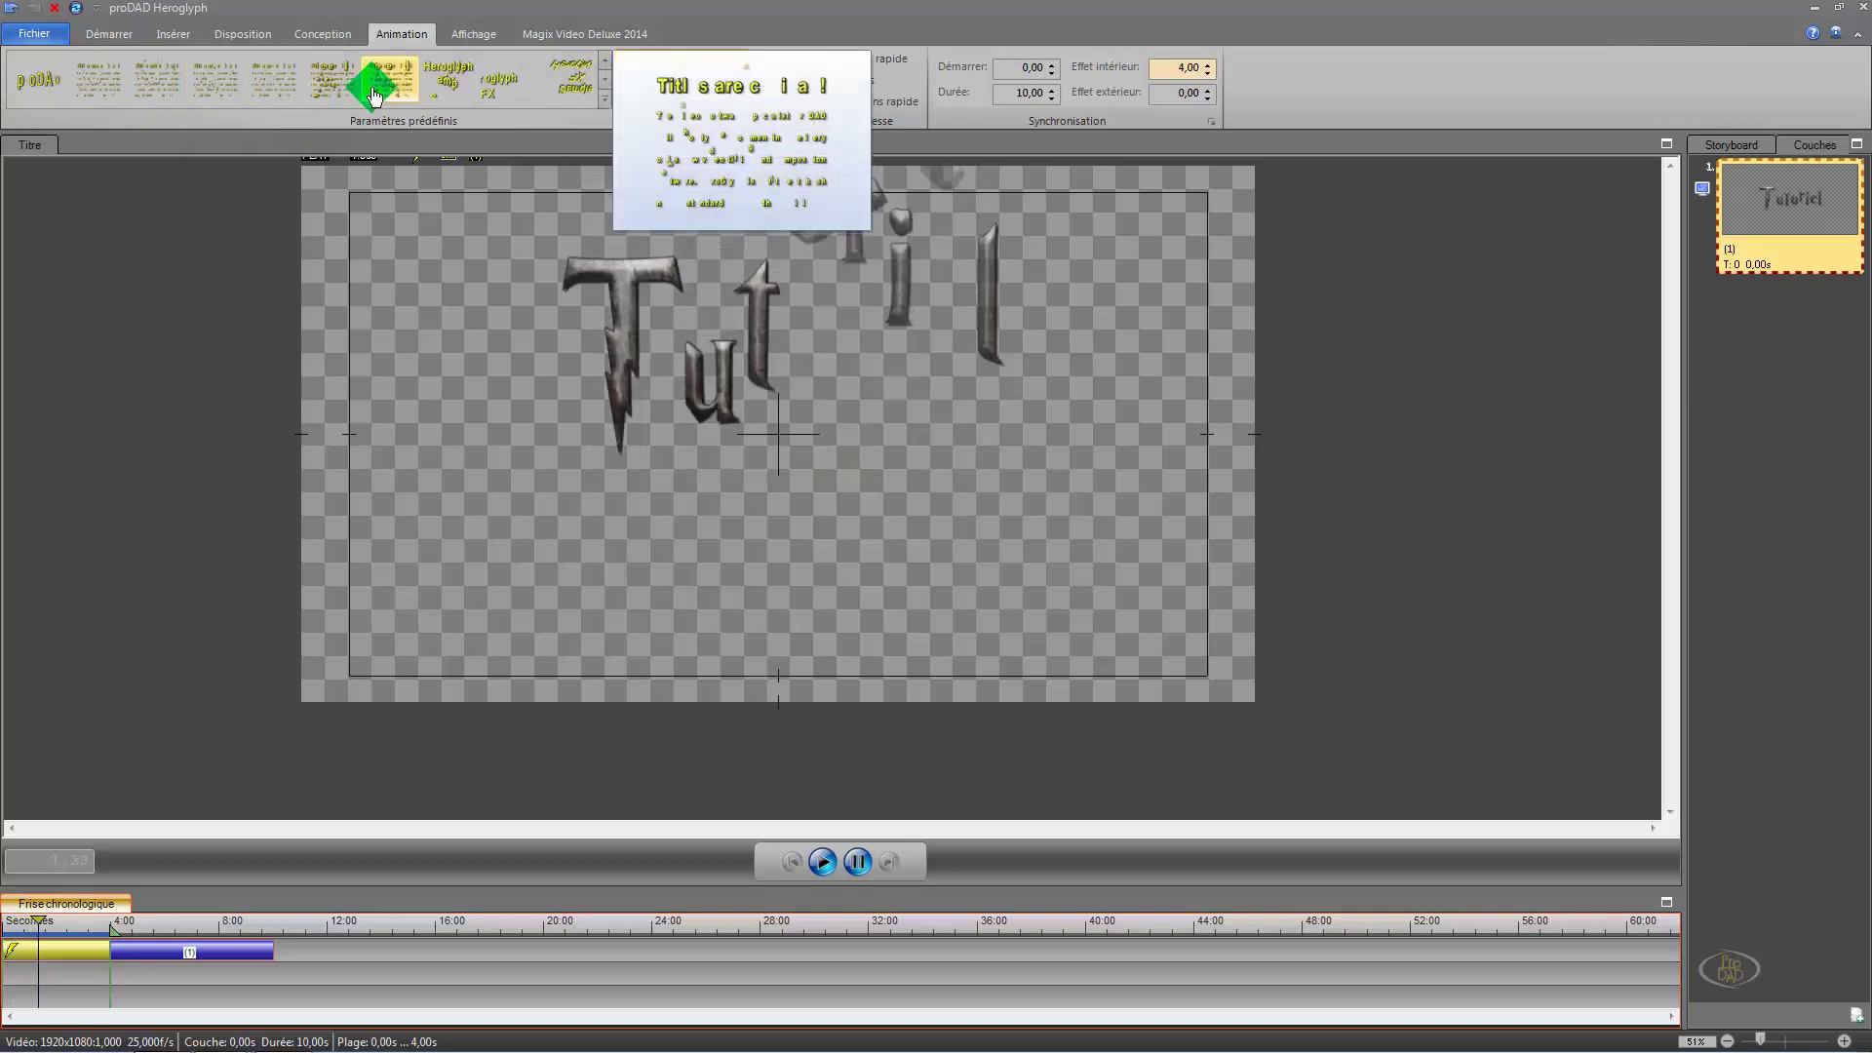
left_click(429, 85)
left_click(497, 88)
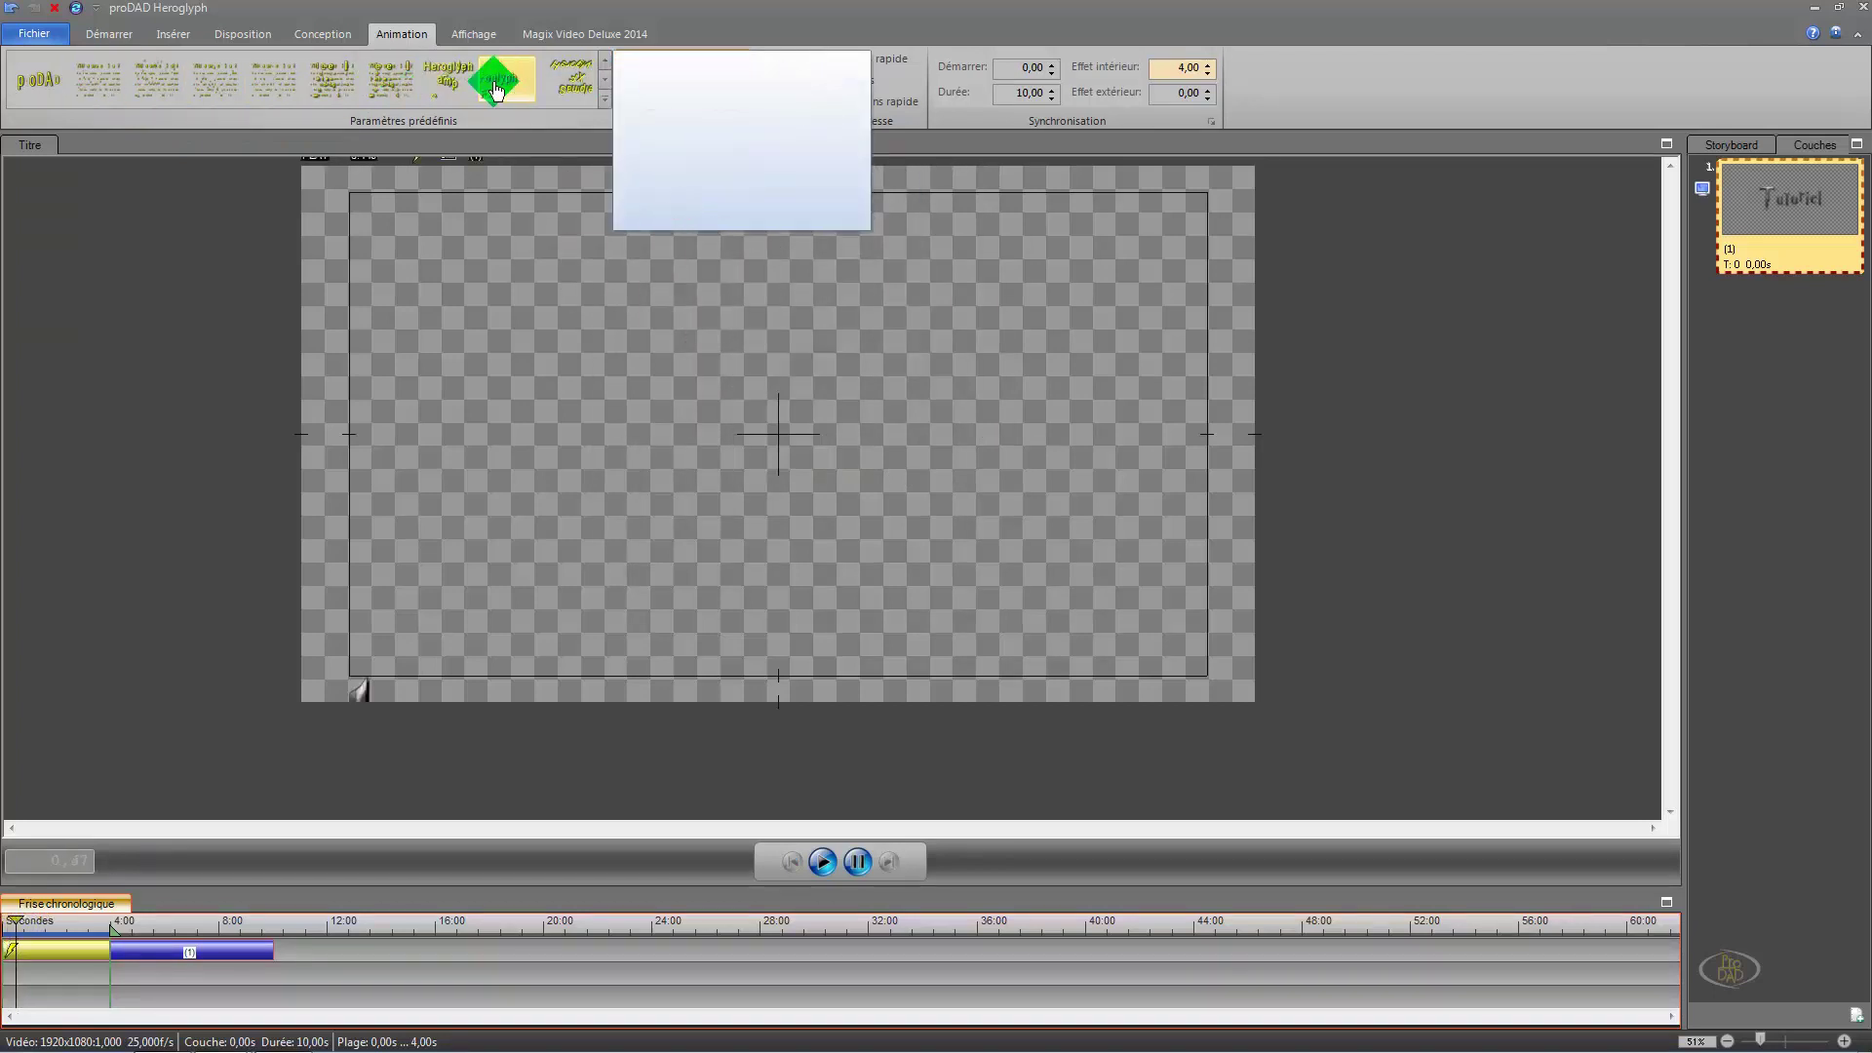
Step: Preview fade-in presets that move or rotate the whole "Tutoriel" title from the fourth preset row
left_click(605, 80)
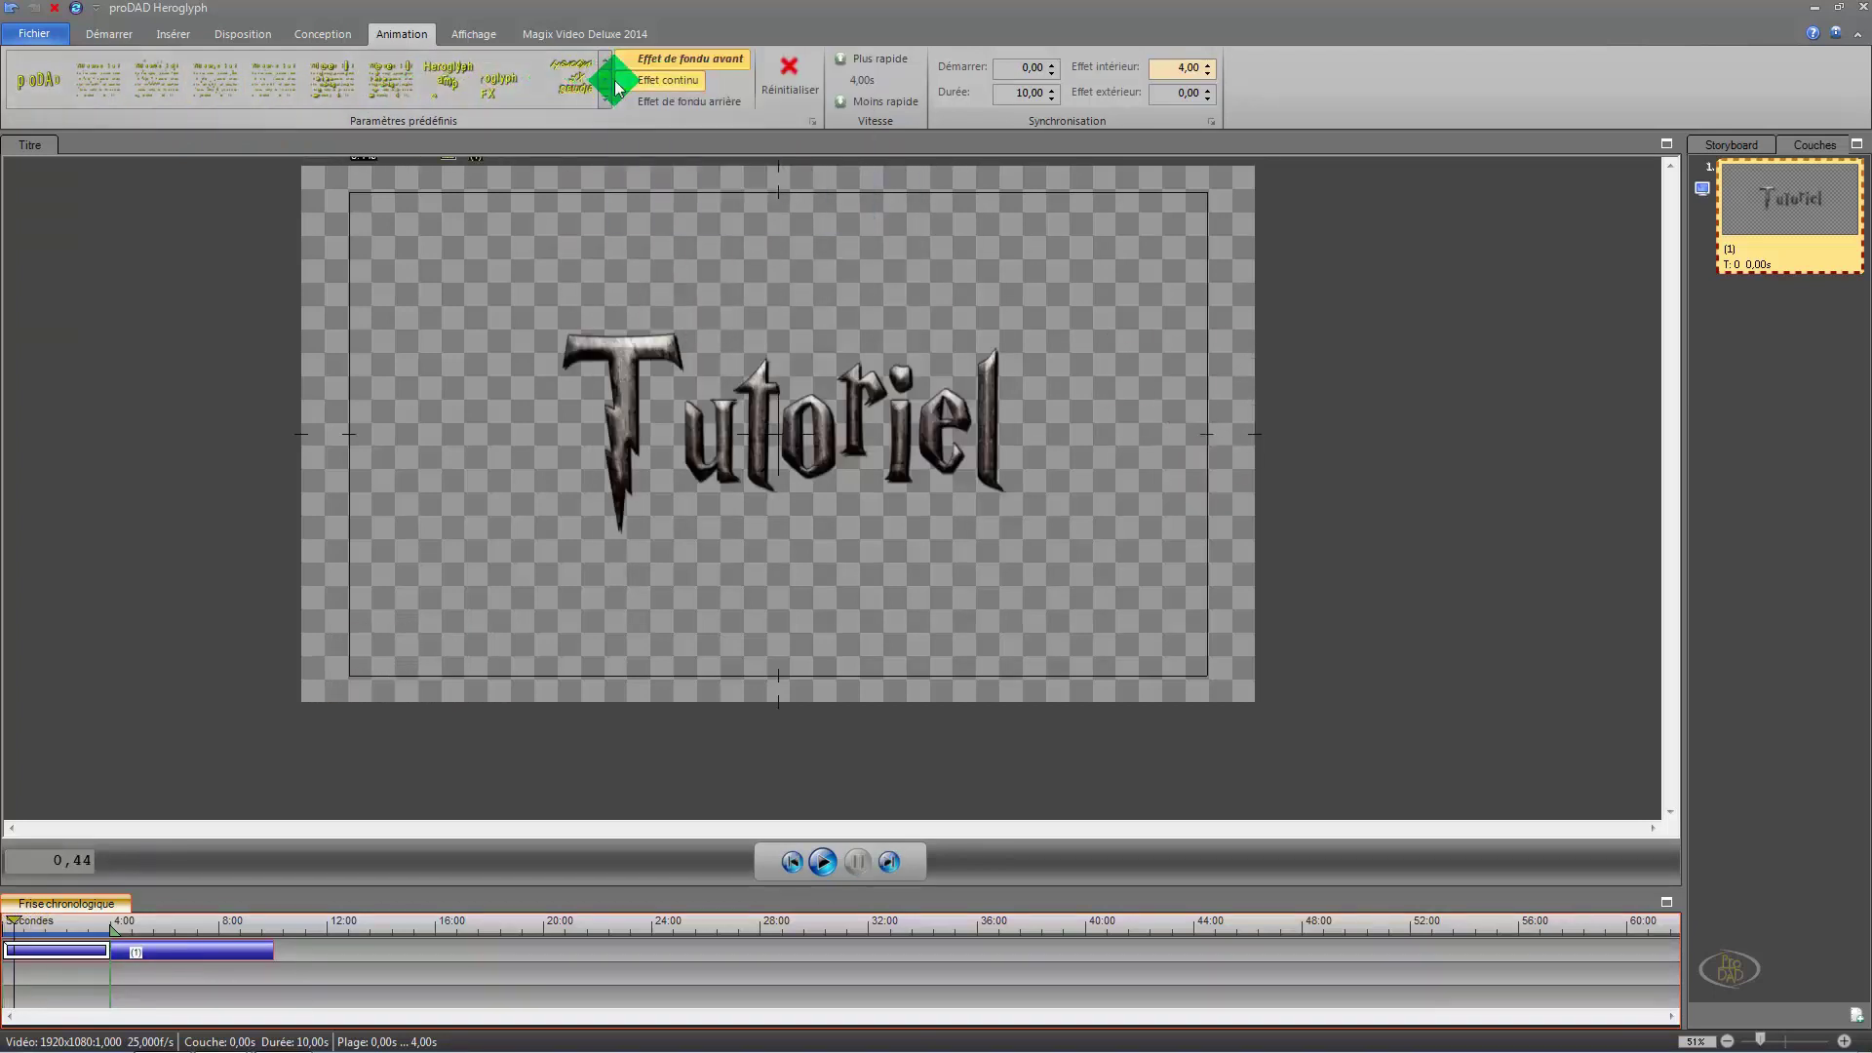
left_click(624, 84)
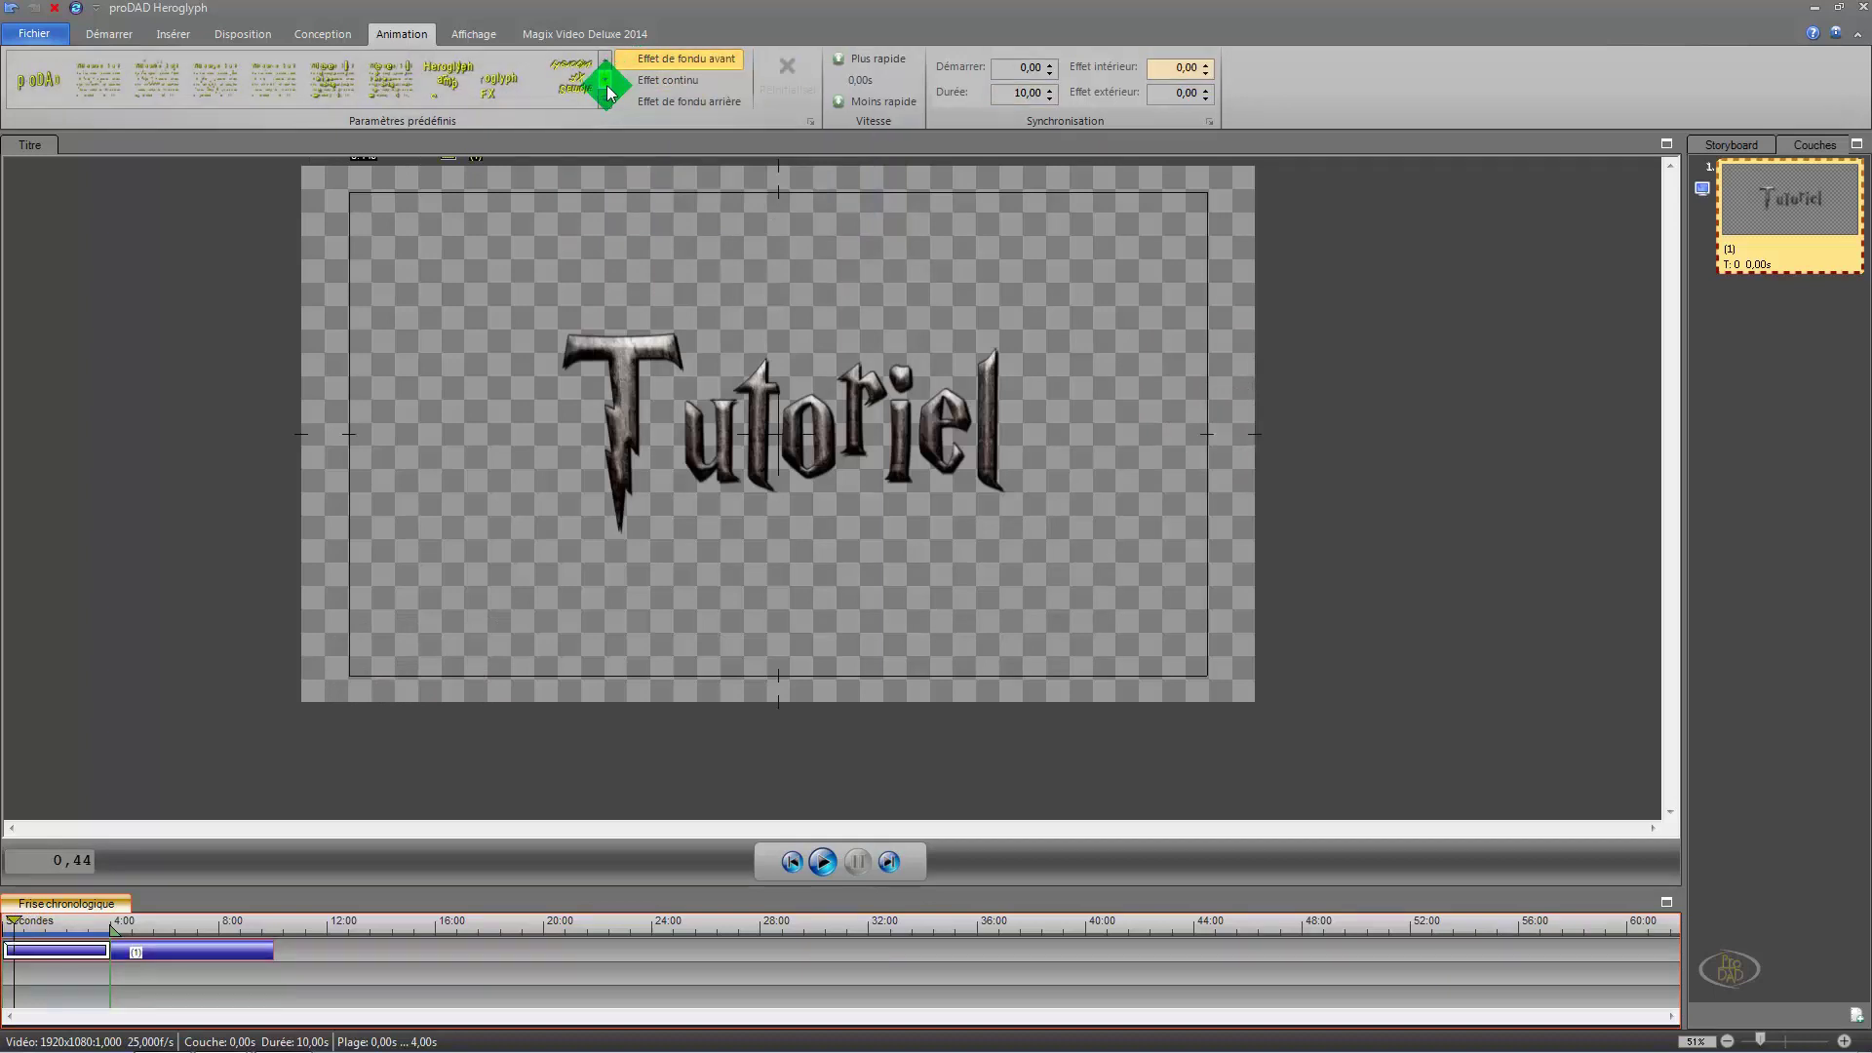
left_click(606, 92)
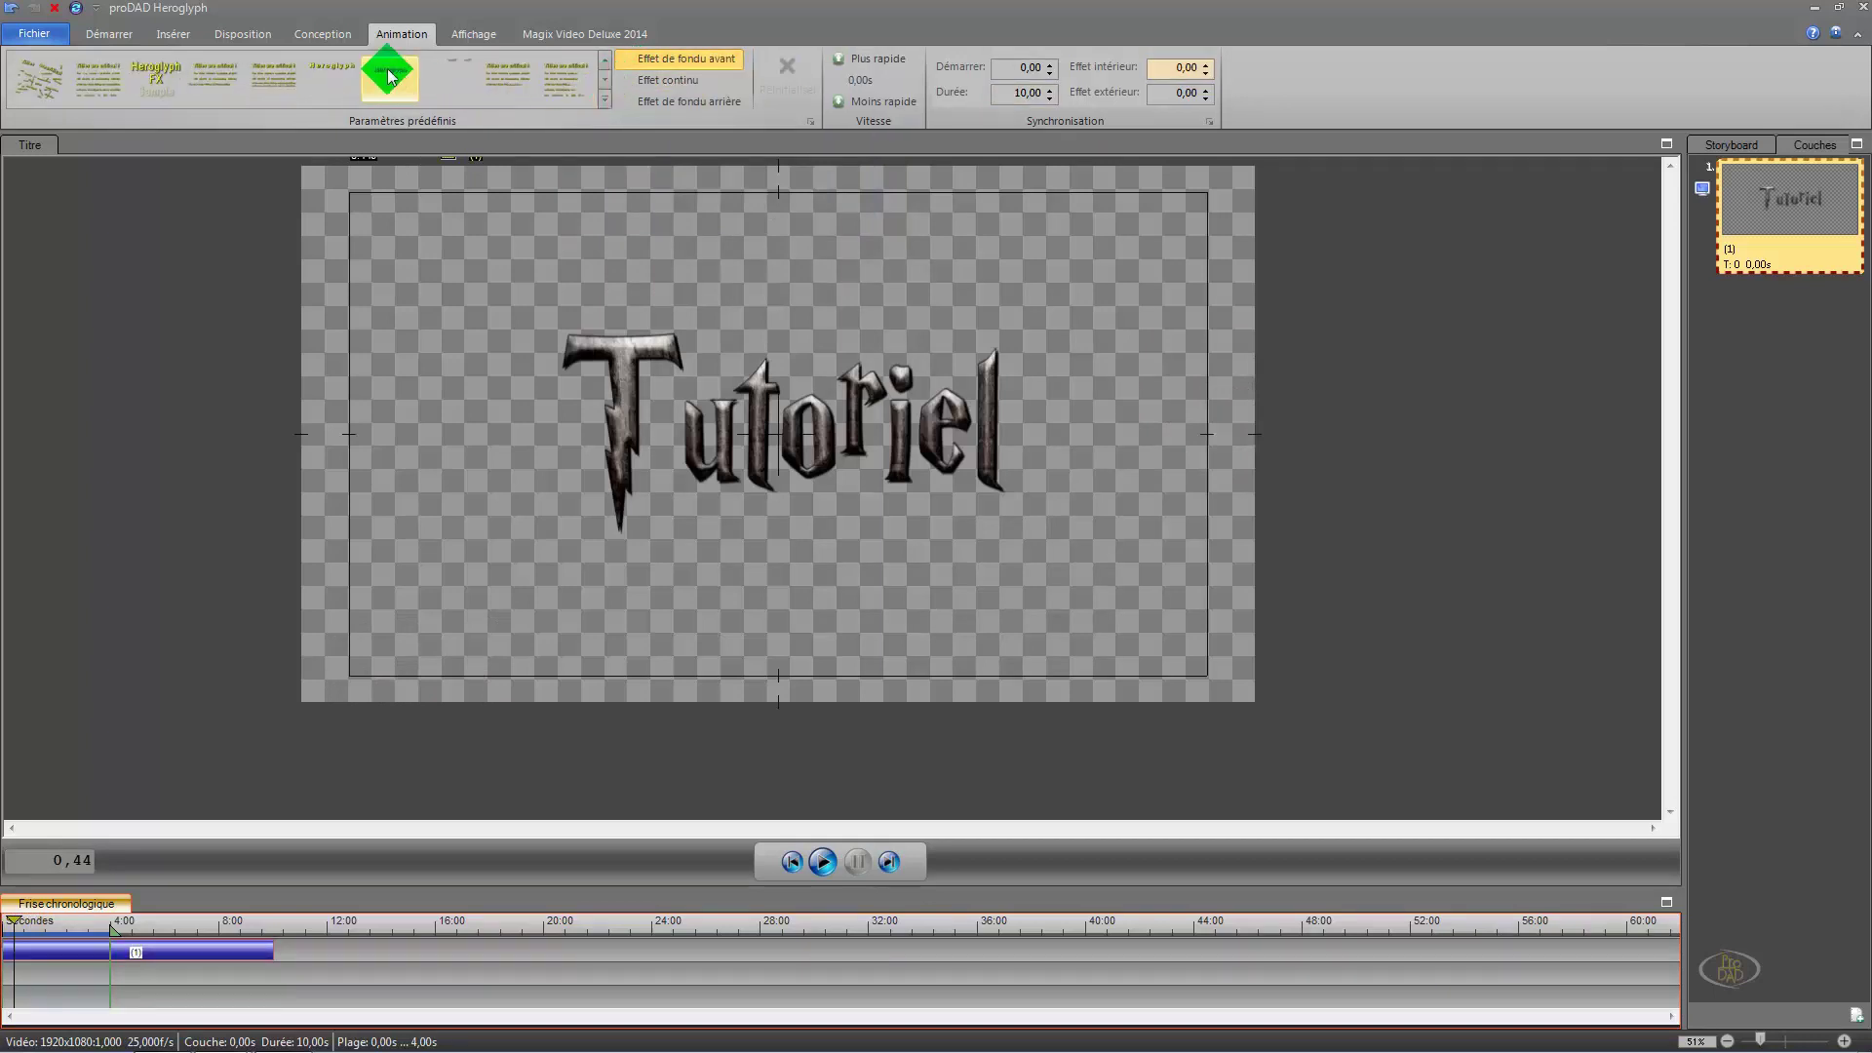
left_click(352, 76)
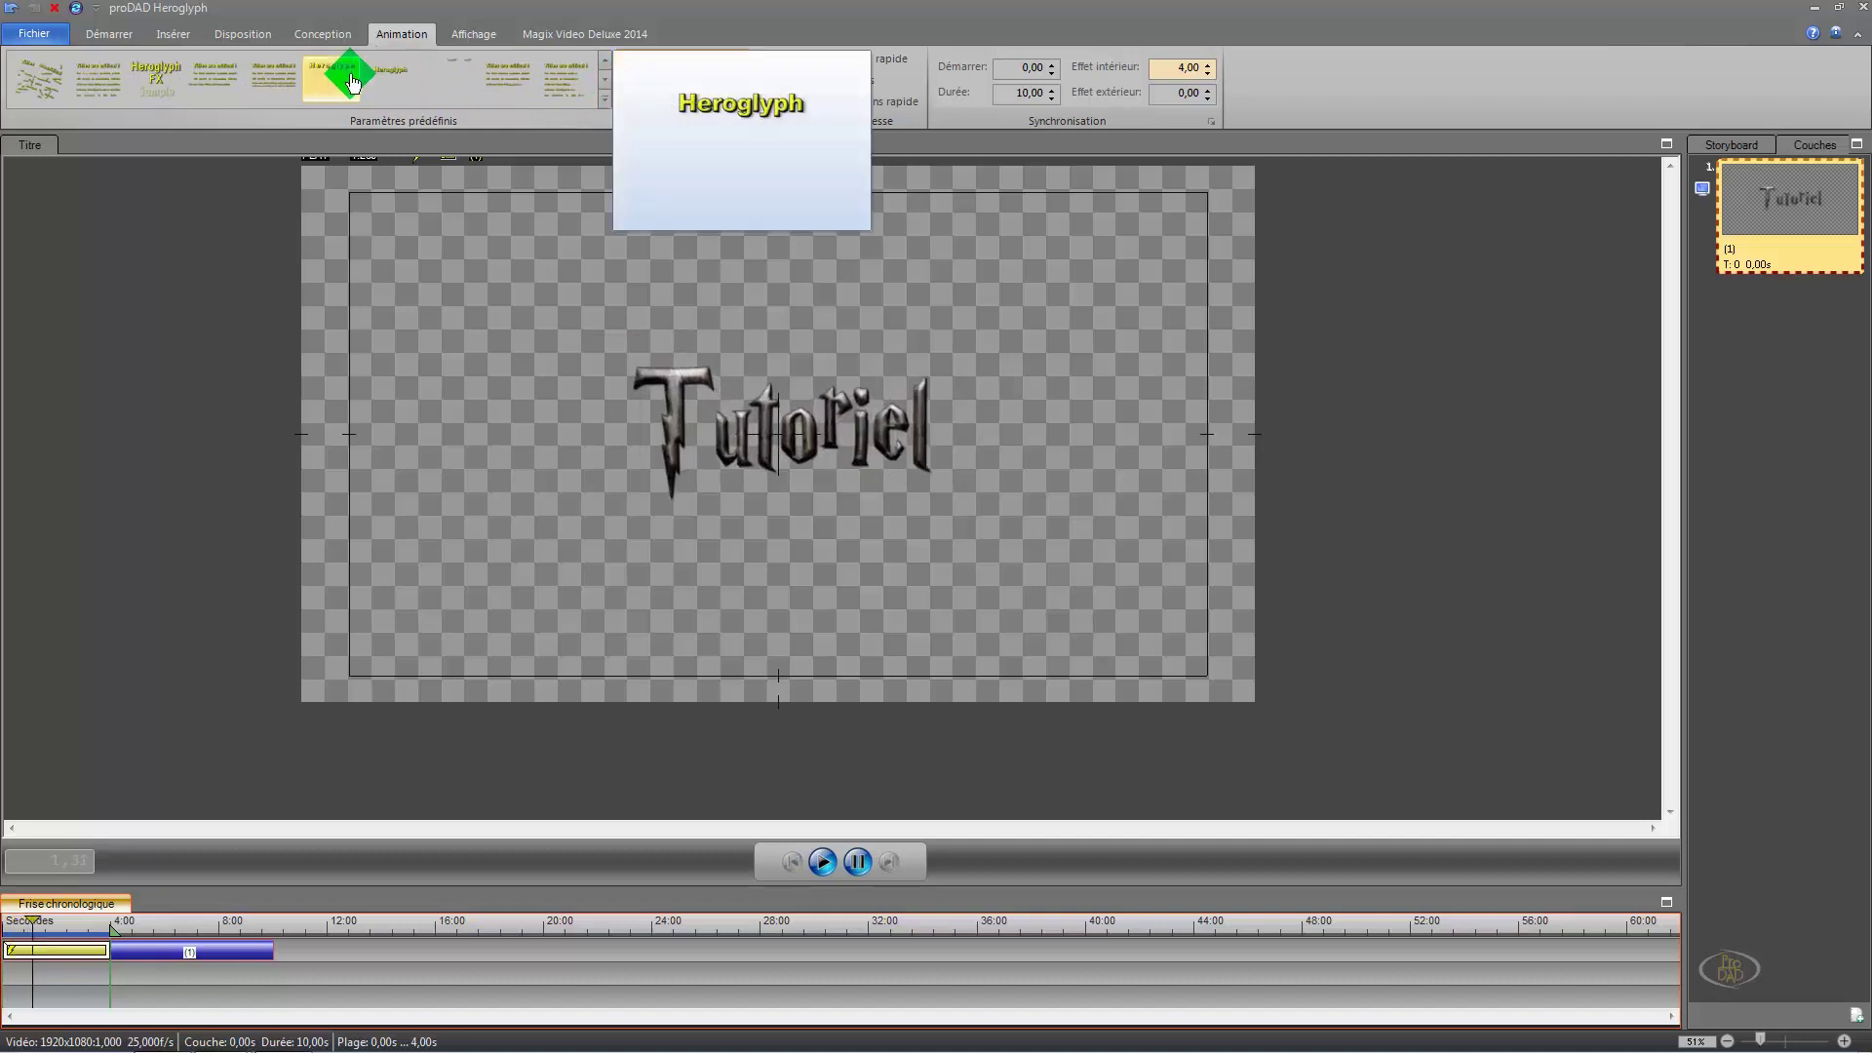
left_click(181, 89)
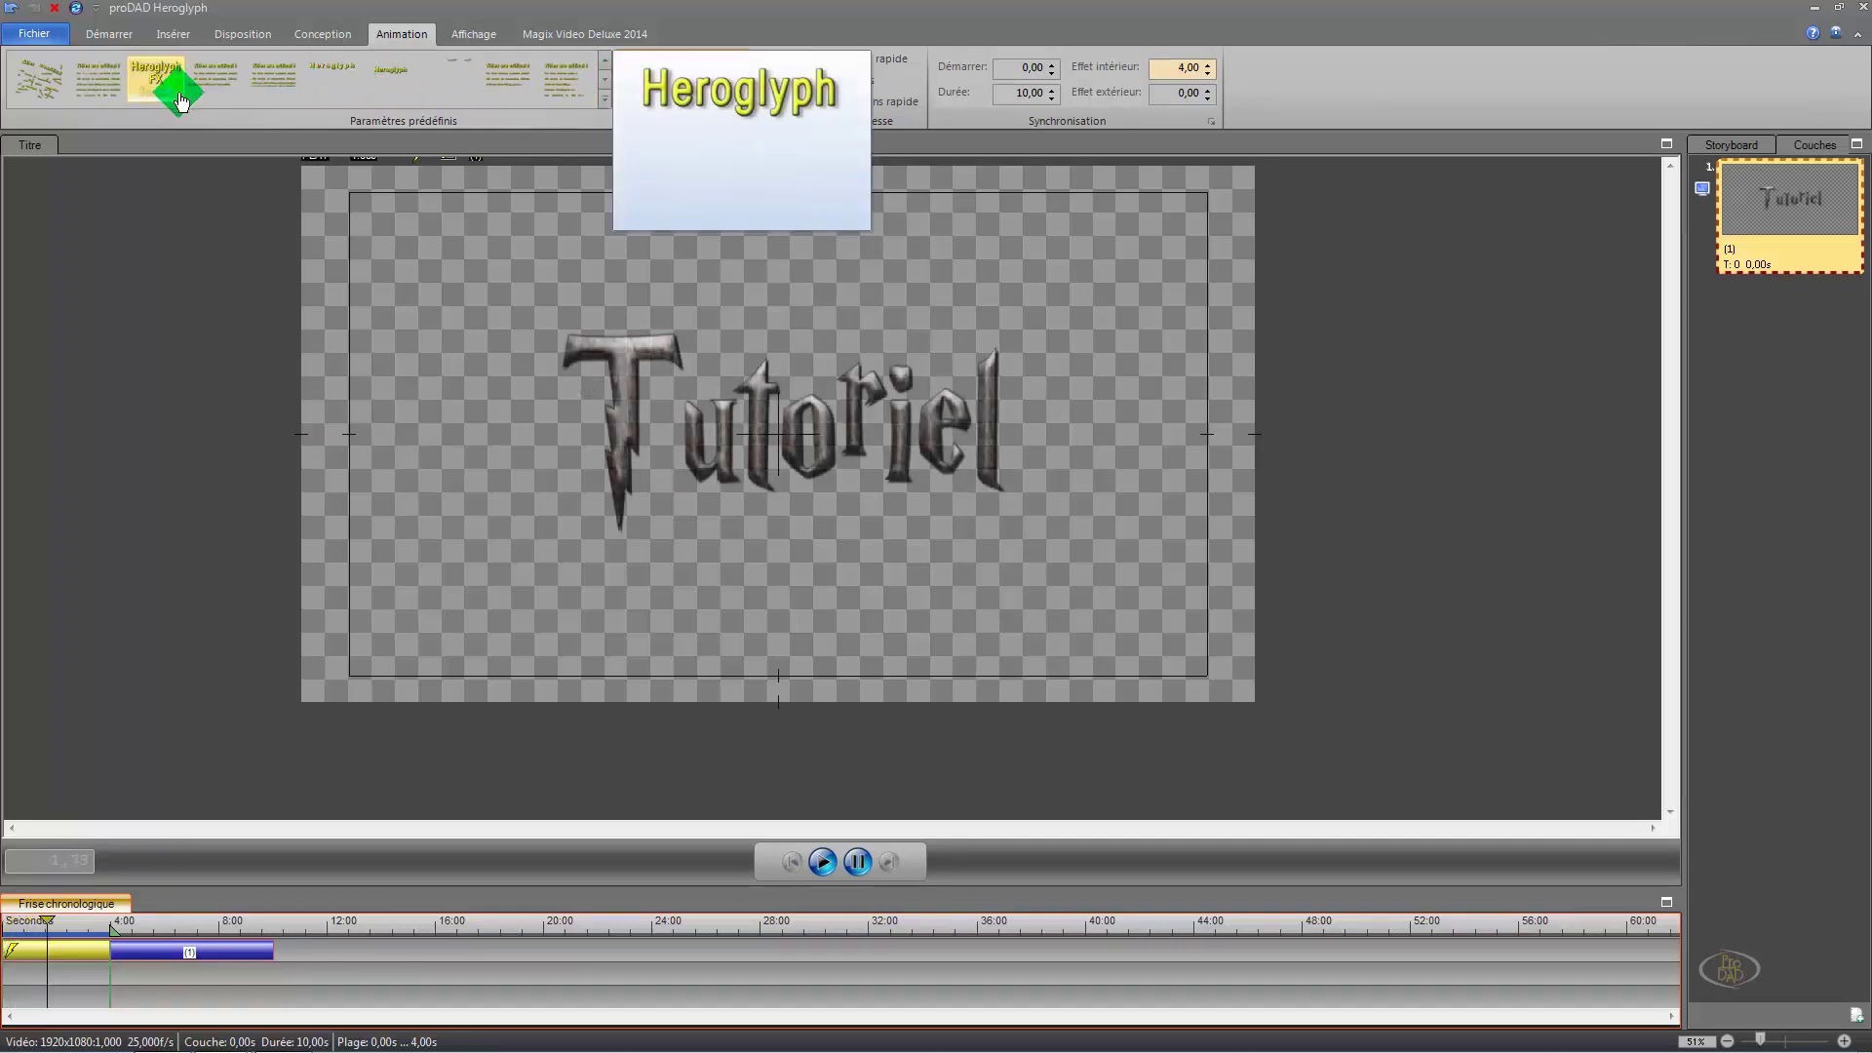
left_click(44, 95)
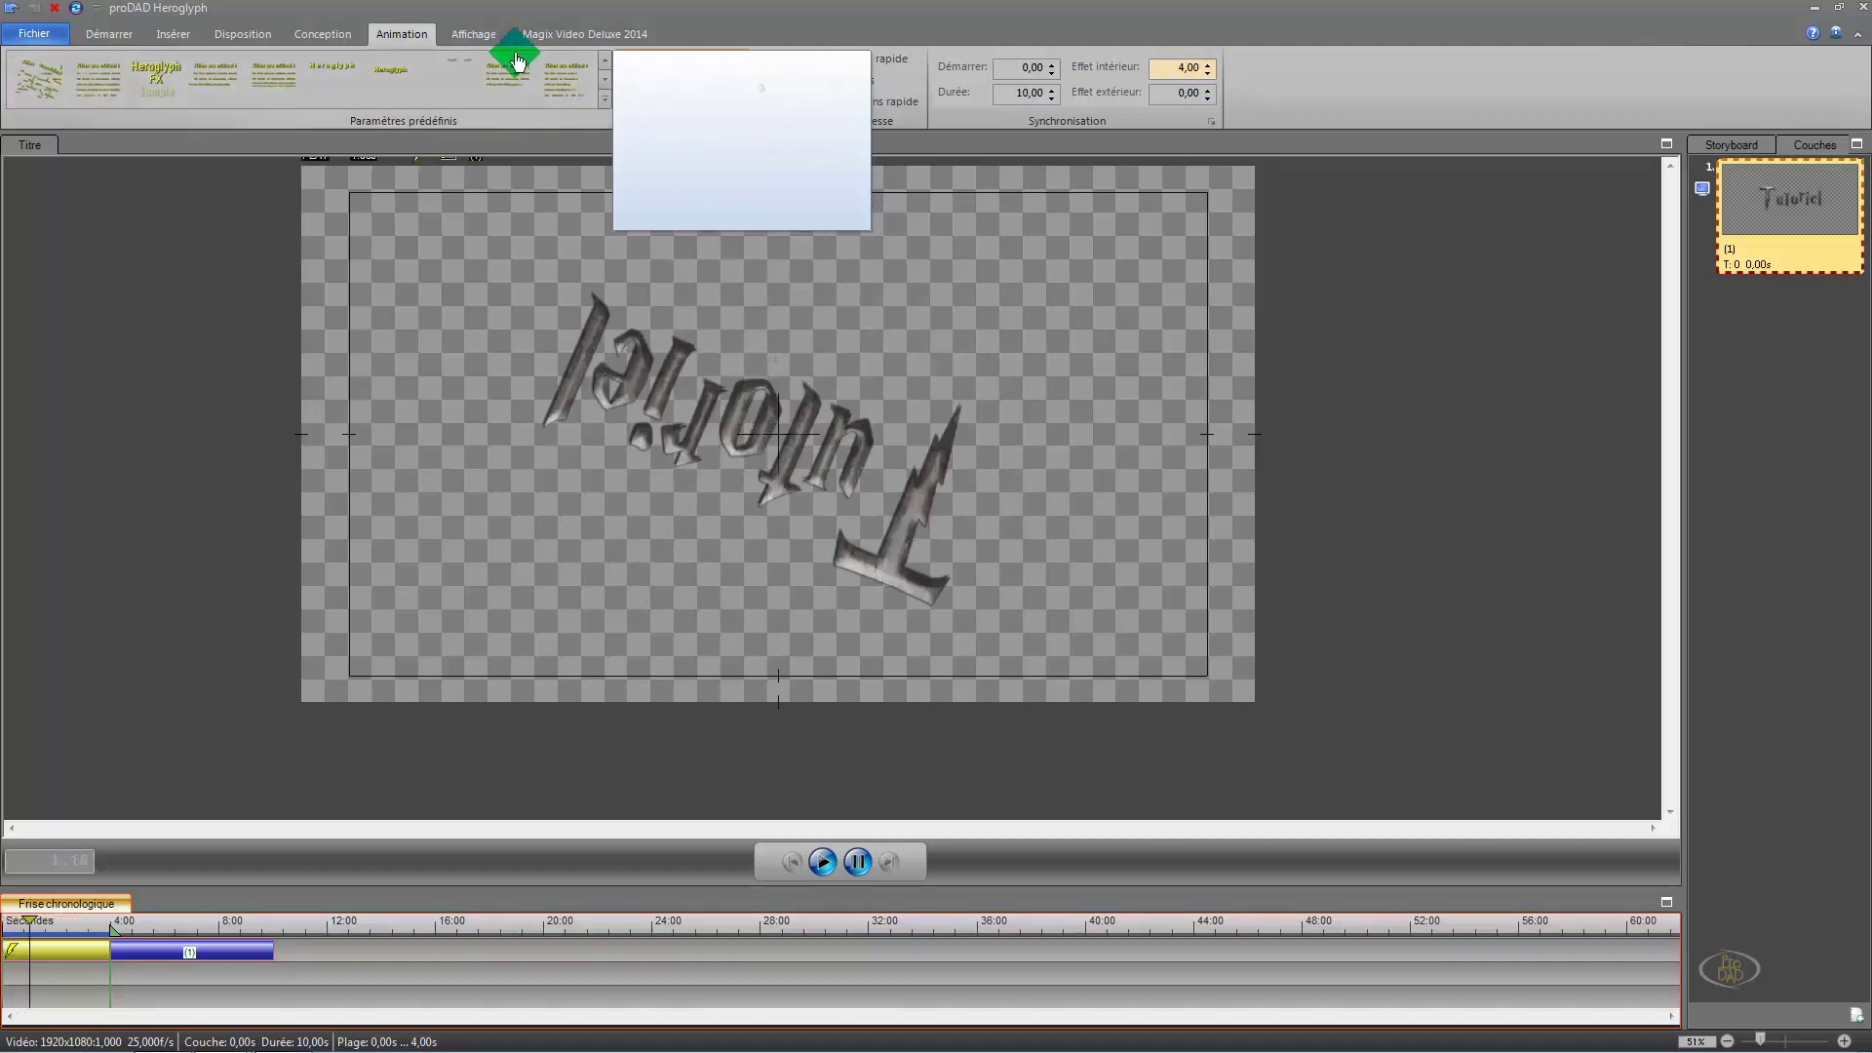
Step: Preview the first fade-in preset of the fifth preset row on the "Tutoriel" title
left_click(606, 80)
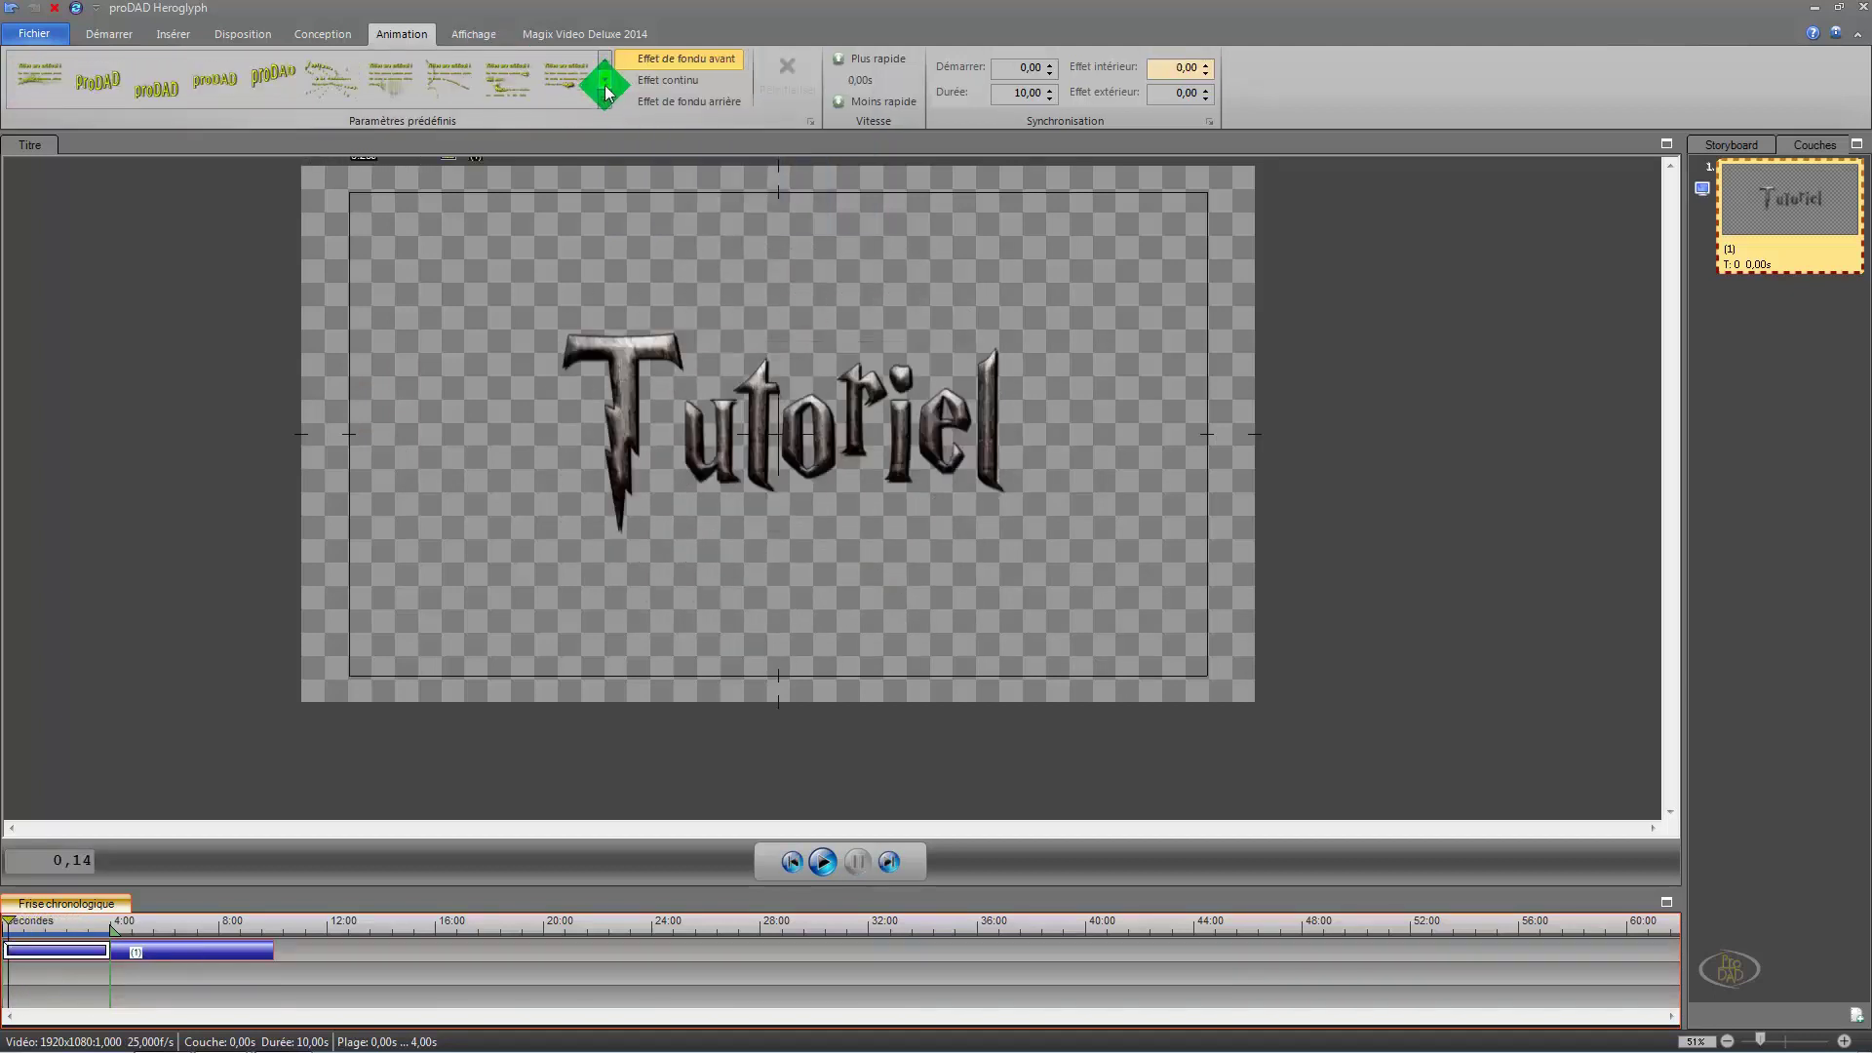
left_click(56, 95)
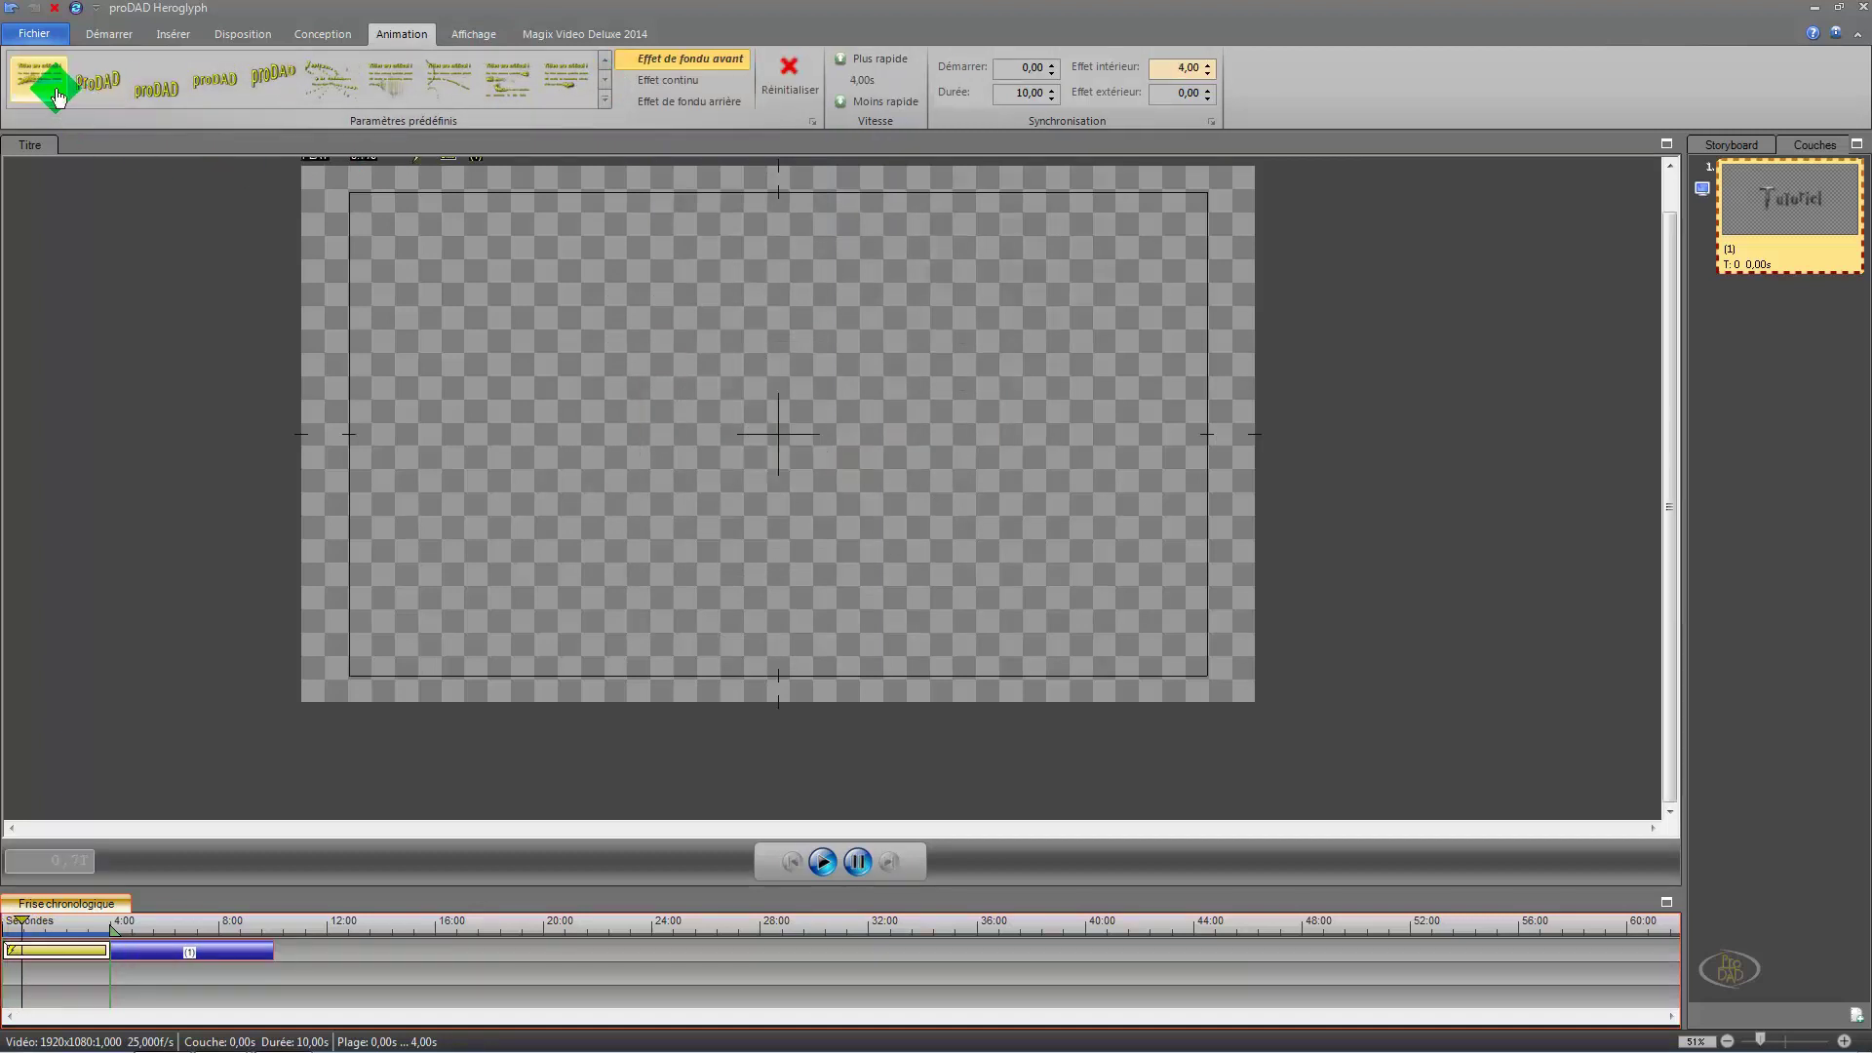
mouse_move(56, 95)
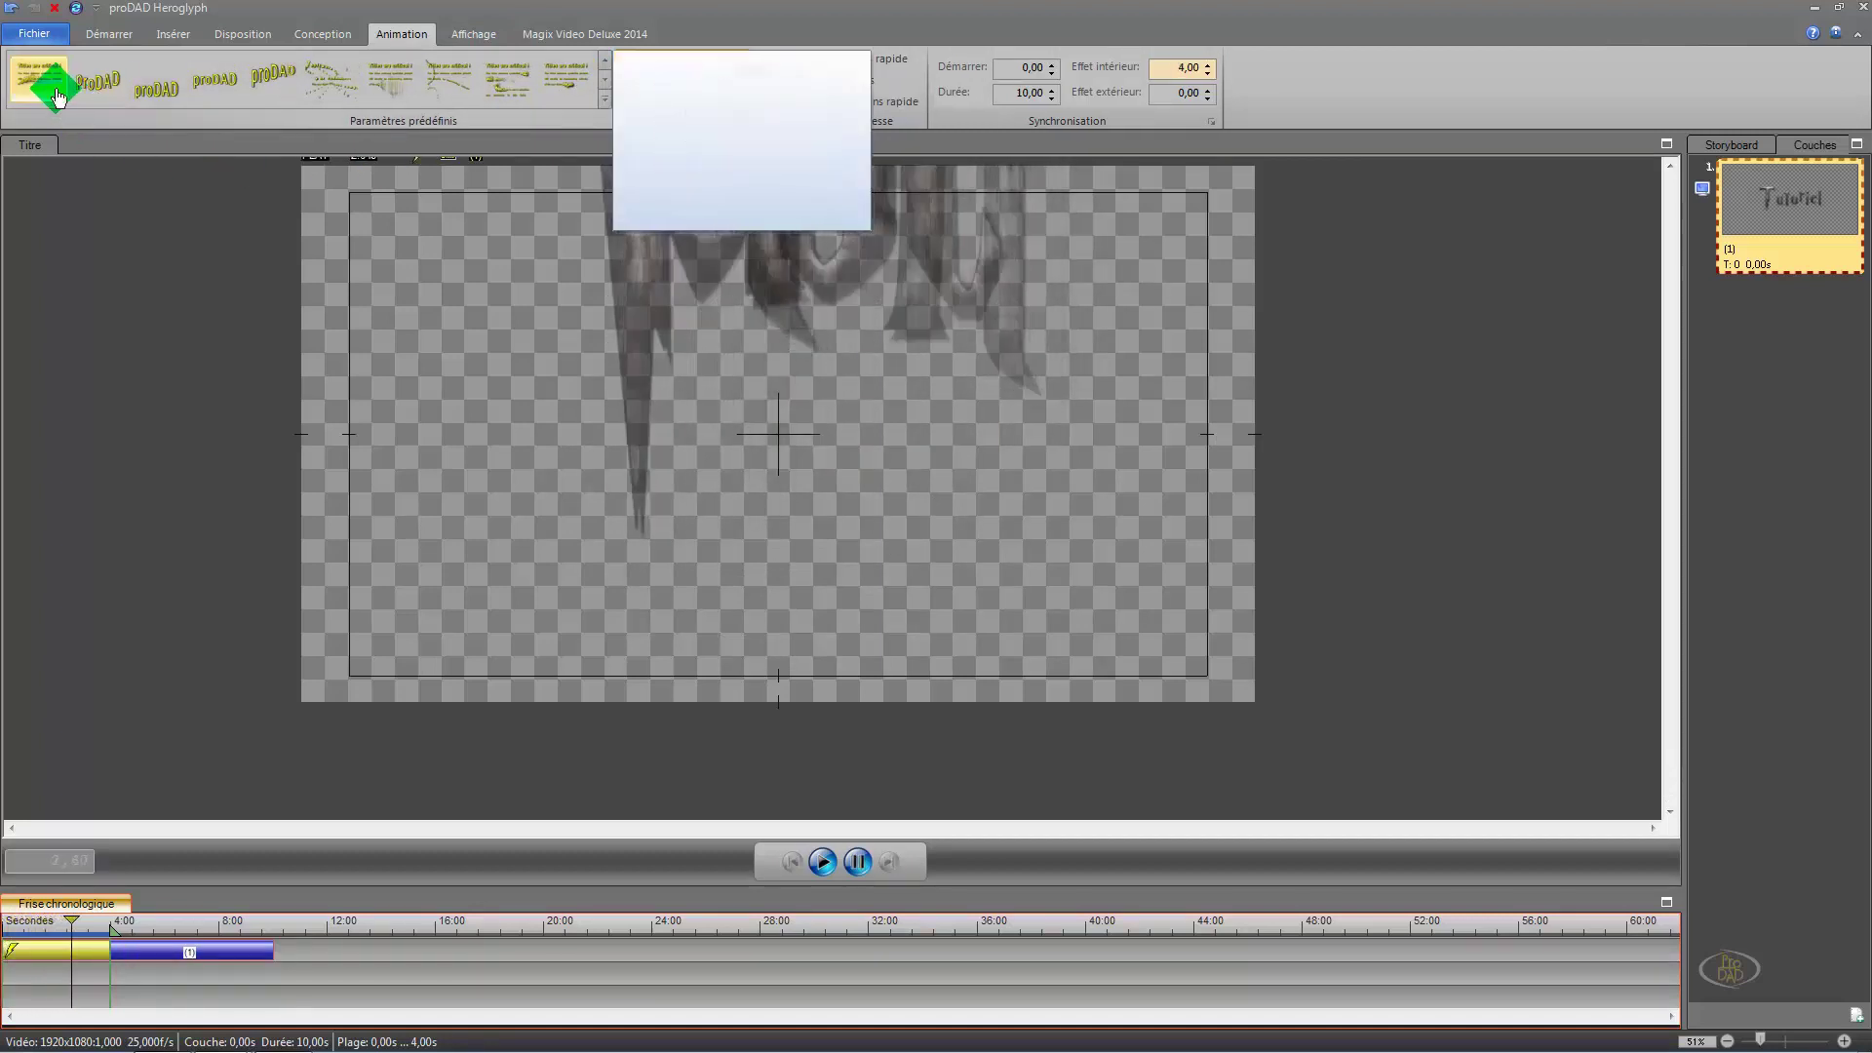
left_click(563, 70)
Step: Expand the full fade-in preset gallery and choose the Mur vidéo preset category
left_click(605, 98)
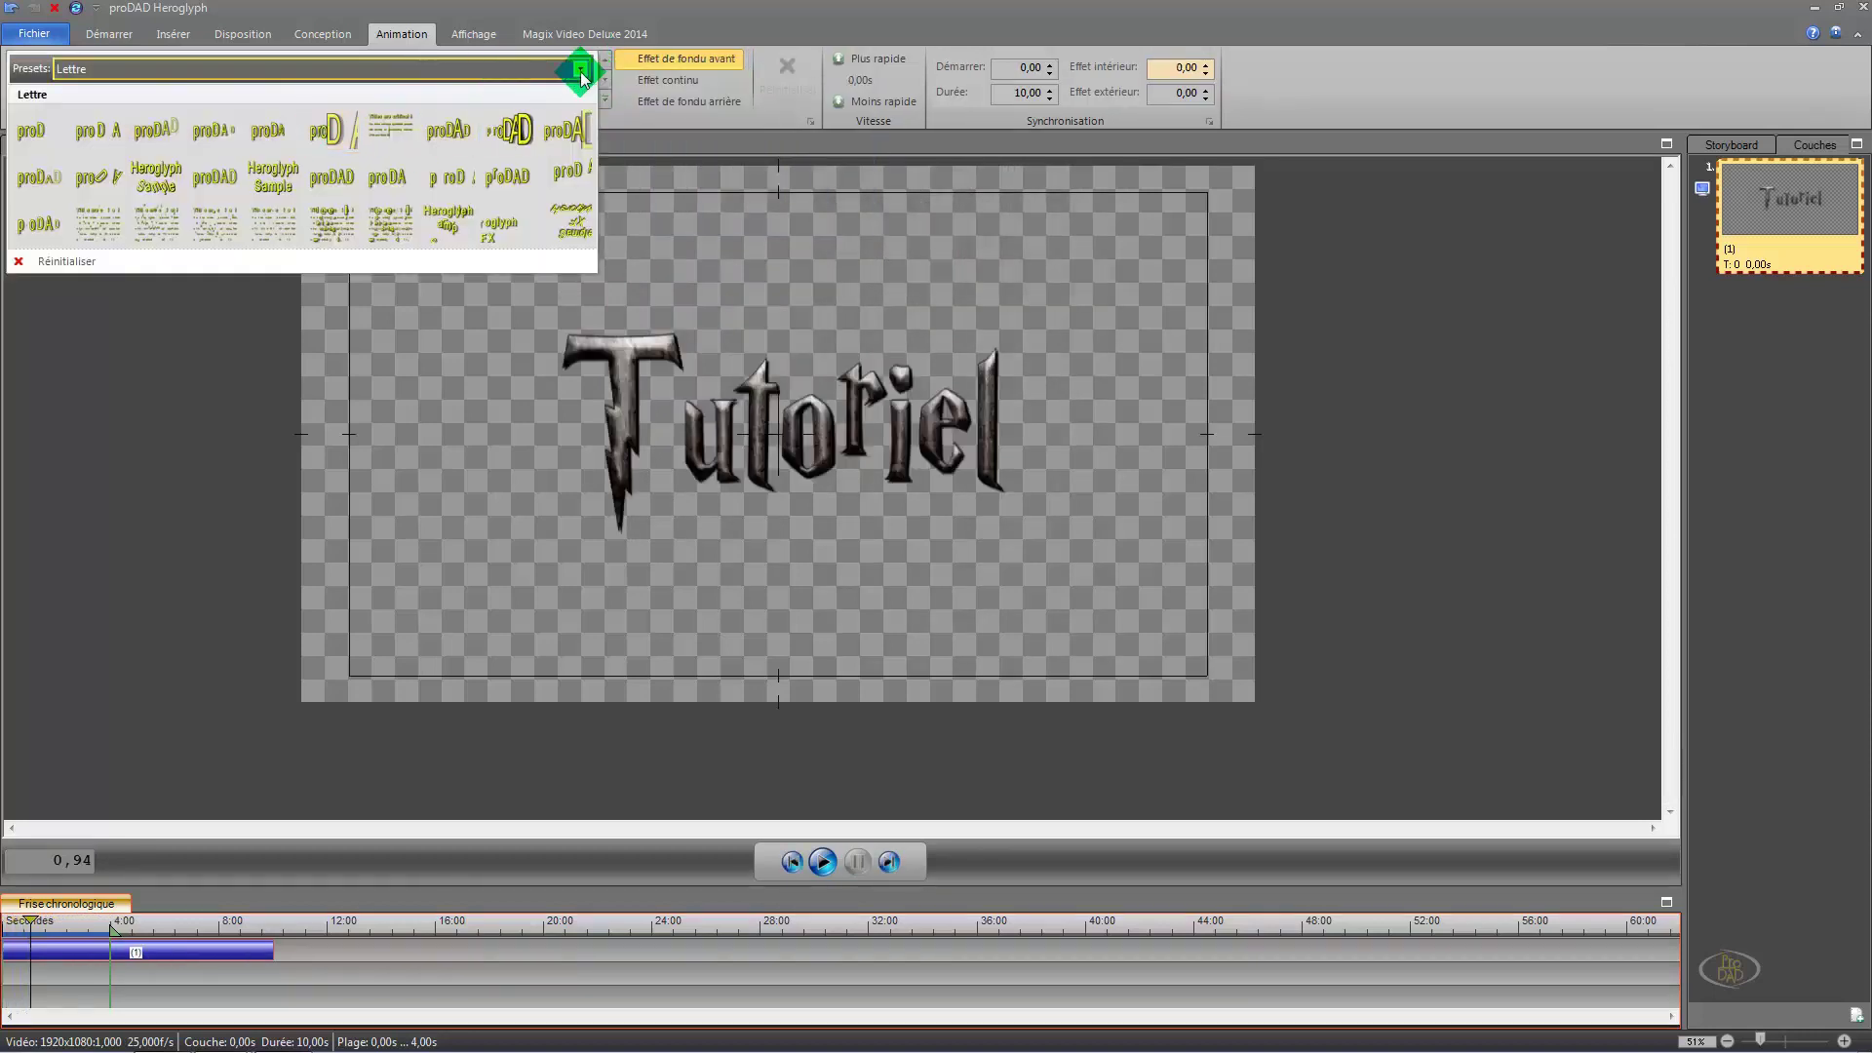
left_click(582, 71)
left_click(305, 201)
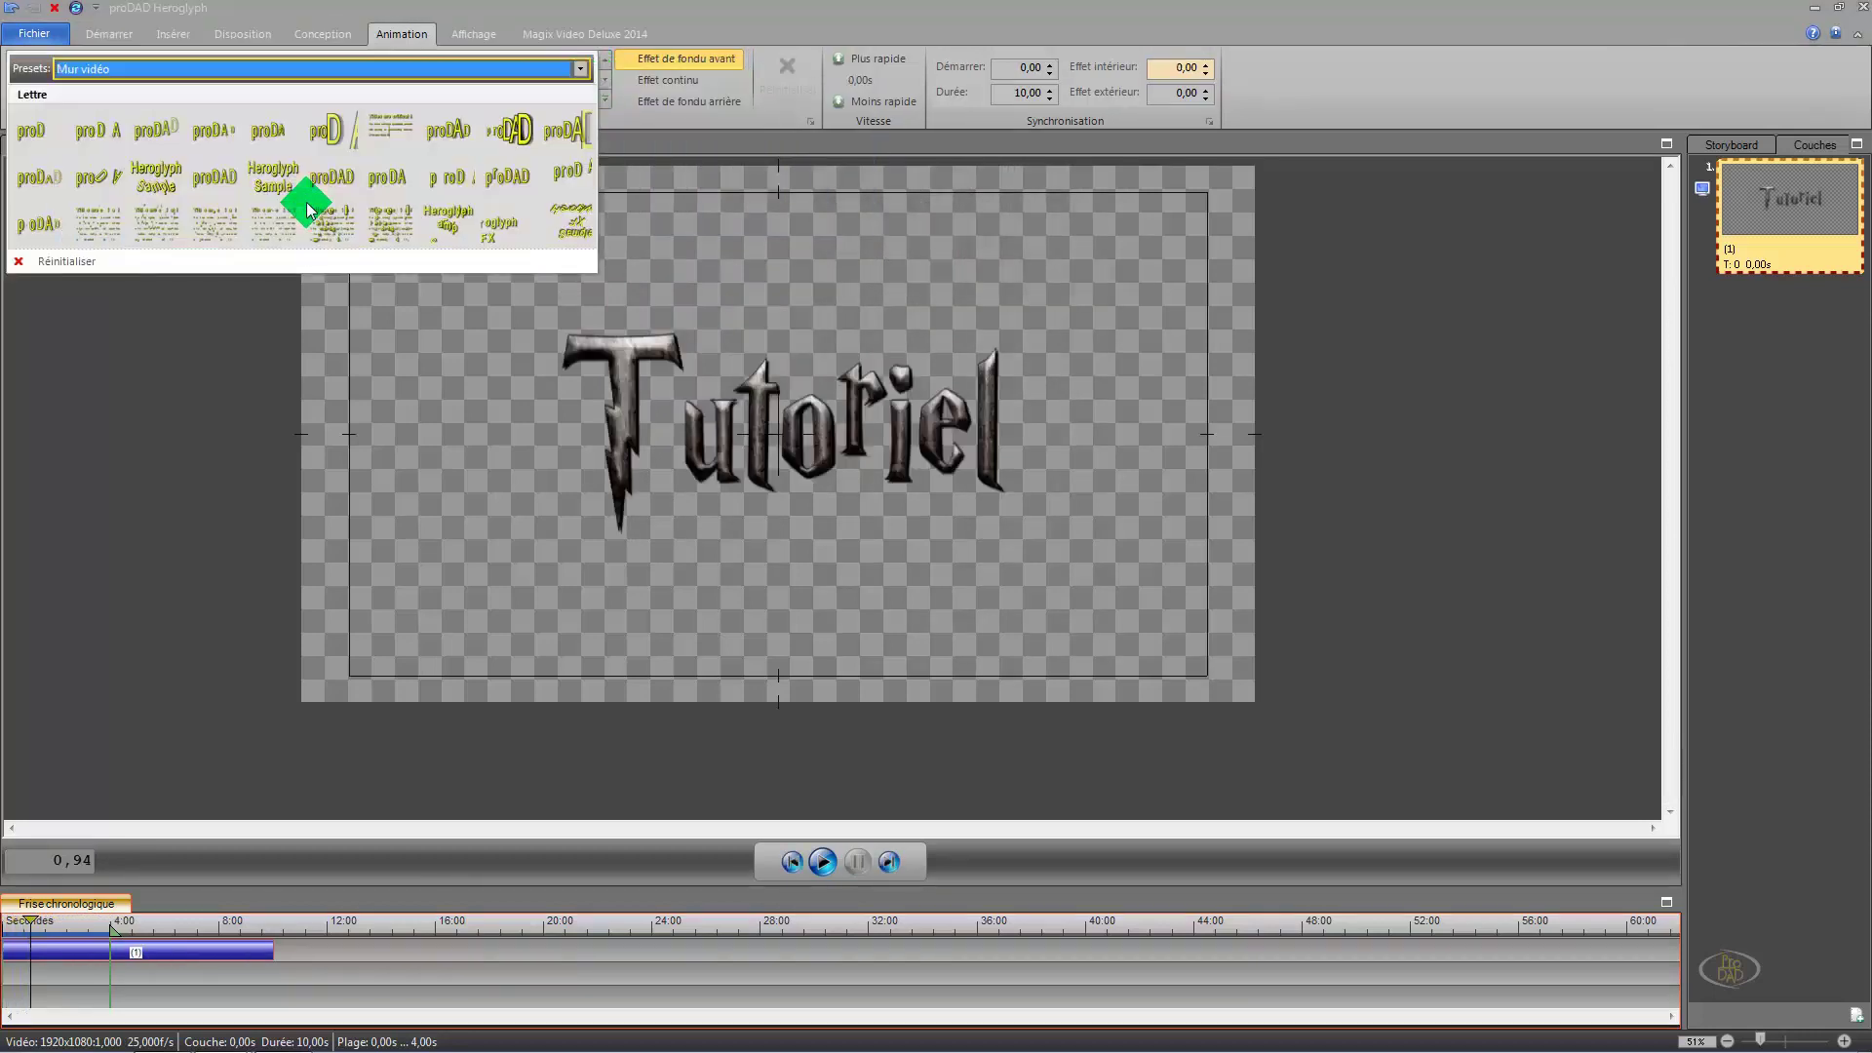